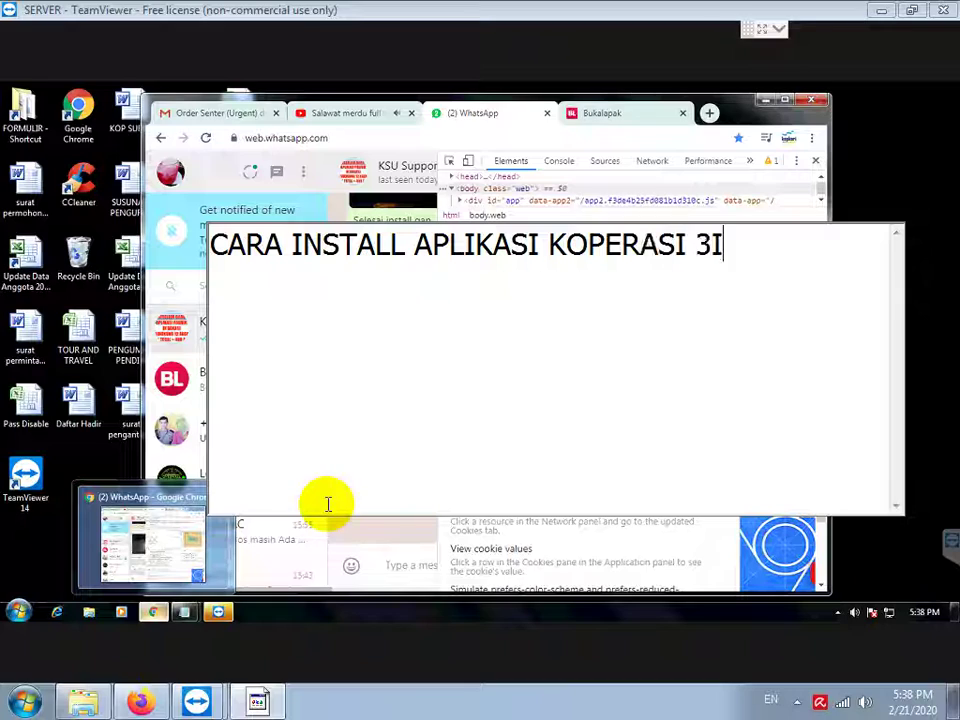
# Step: Complete the heading 'CARA INSTALL APLIKASI KOPERASI 3IN1 PADA WINDOWS 7' and add the 32/64BIT check note
pyautogui.write('DOWS ')
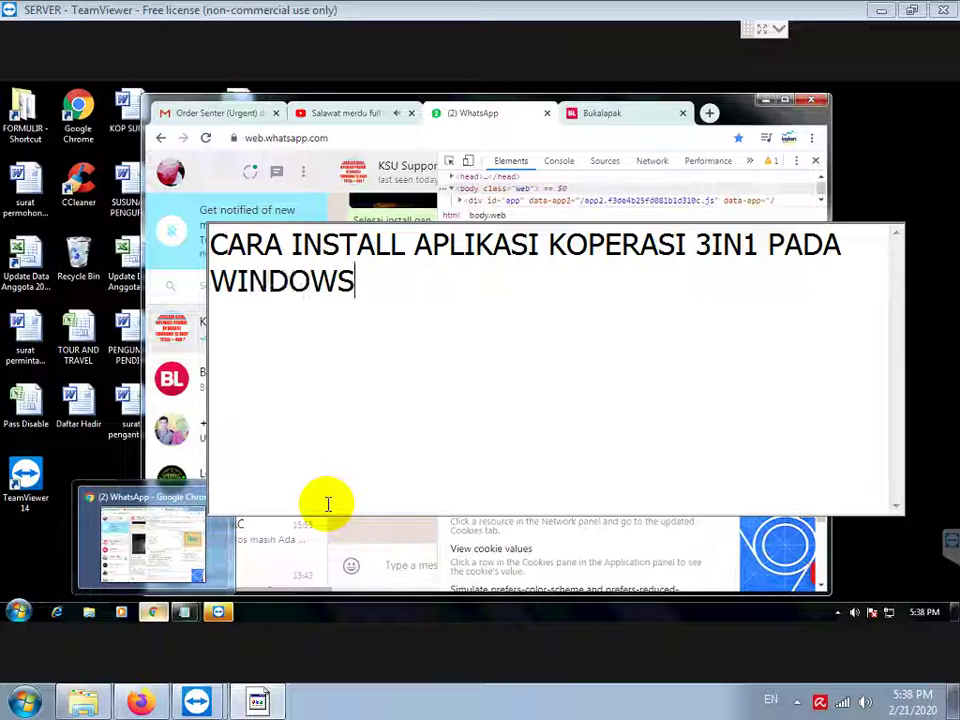
pyautogui.write('7')
pyautogui.press('Return')
pyautogui.press('Return')
pyautogui.write('PERTAMA')
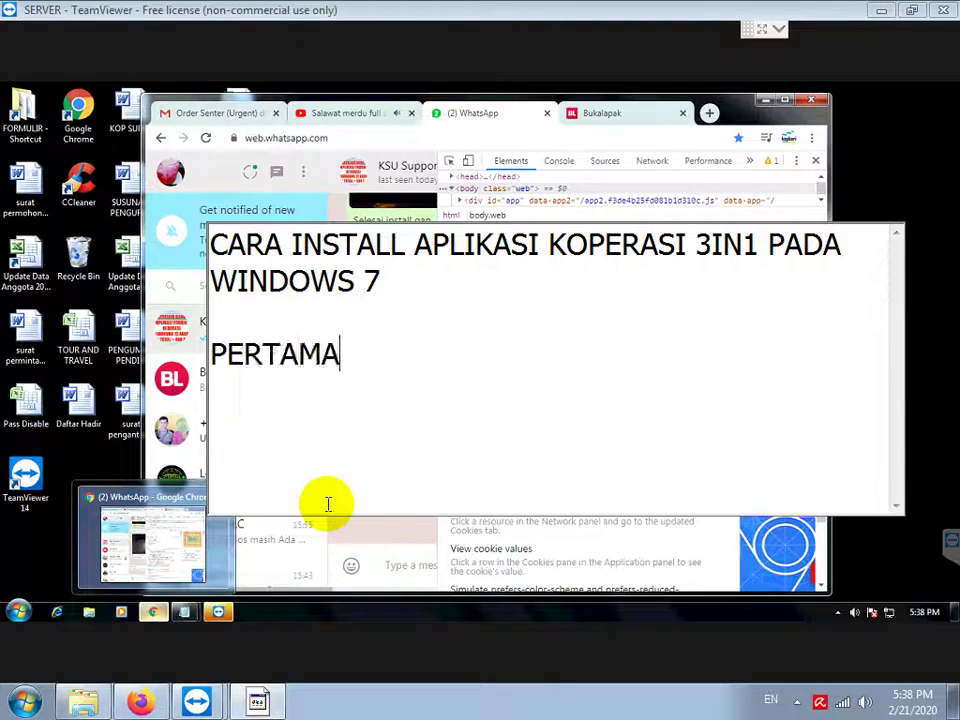
pyautogui.write(' CEK WINDOWSNY A')
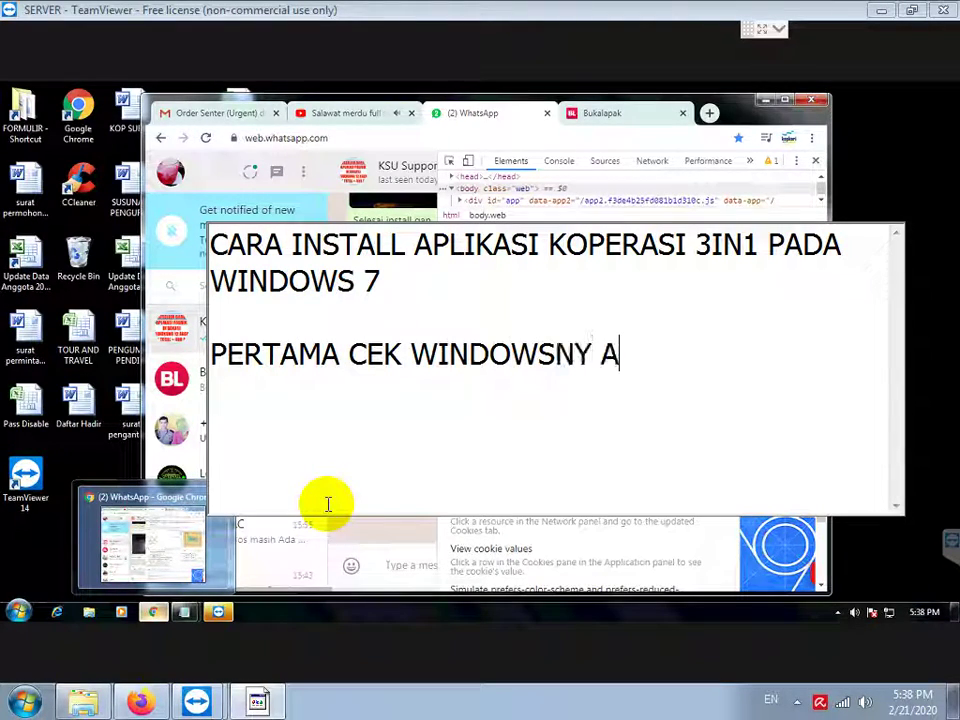
pyautogui.write('APAKAH 32 ATAU 64BIT')
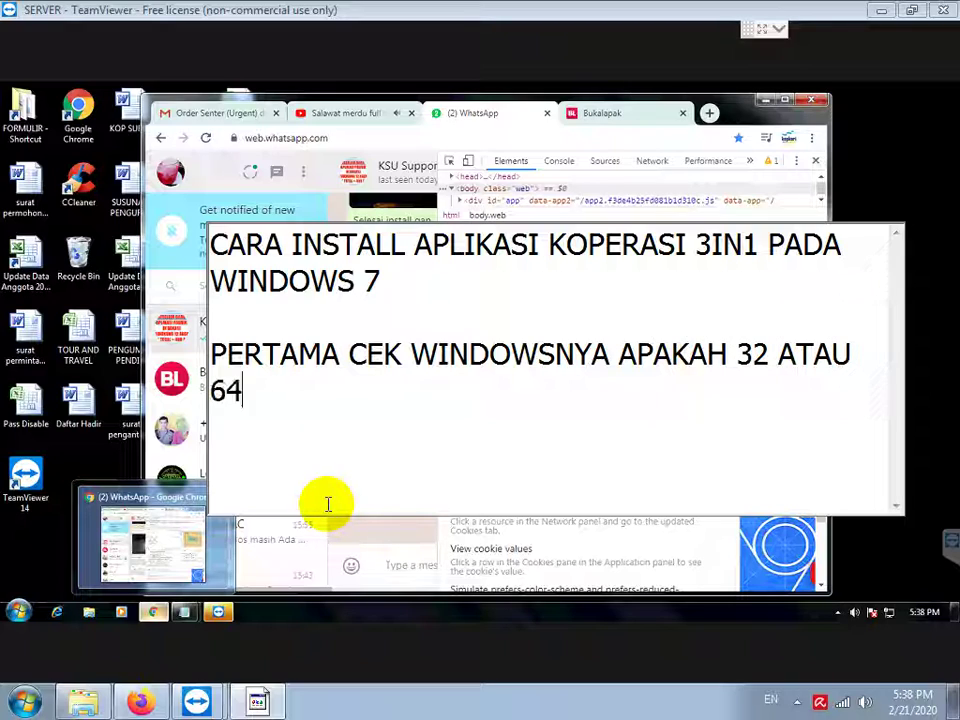
# Step: Check Computer Properties, which shows 64-bit Windows 7 Ultimate, then start a new line in Notepad
pyautogui.click(18, 611)
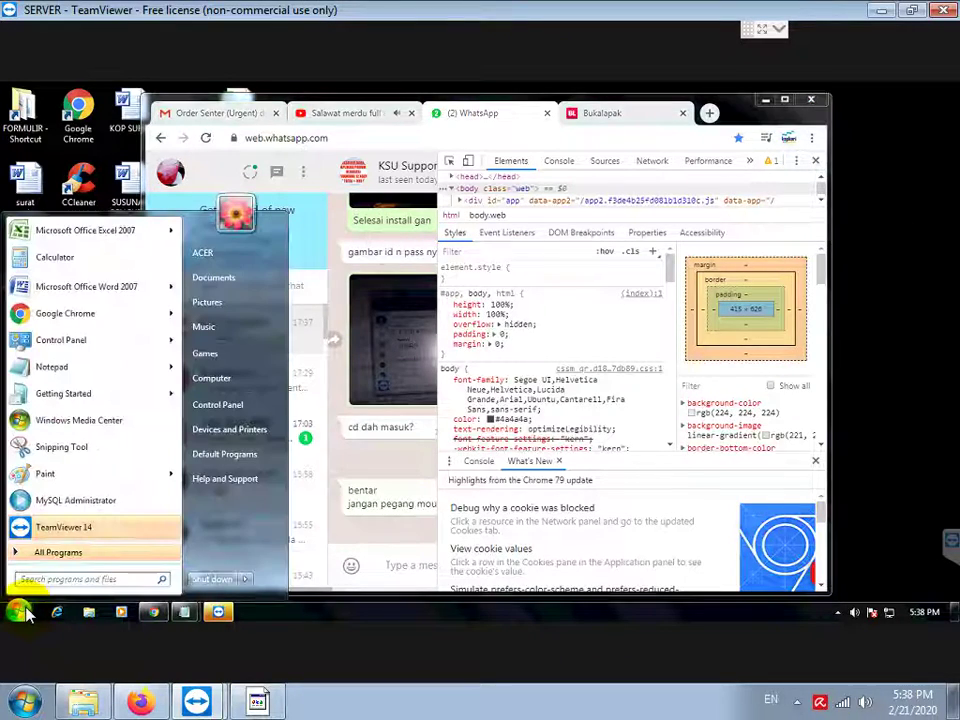
pyautogui.rightClick(211, 378)
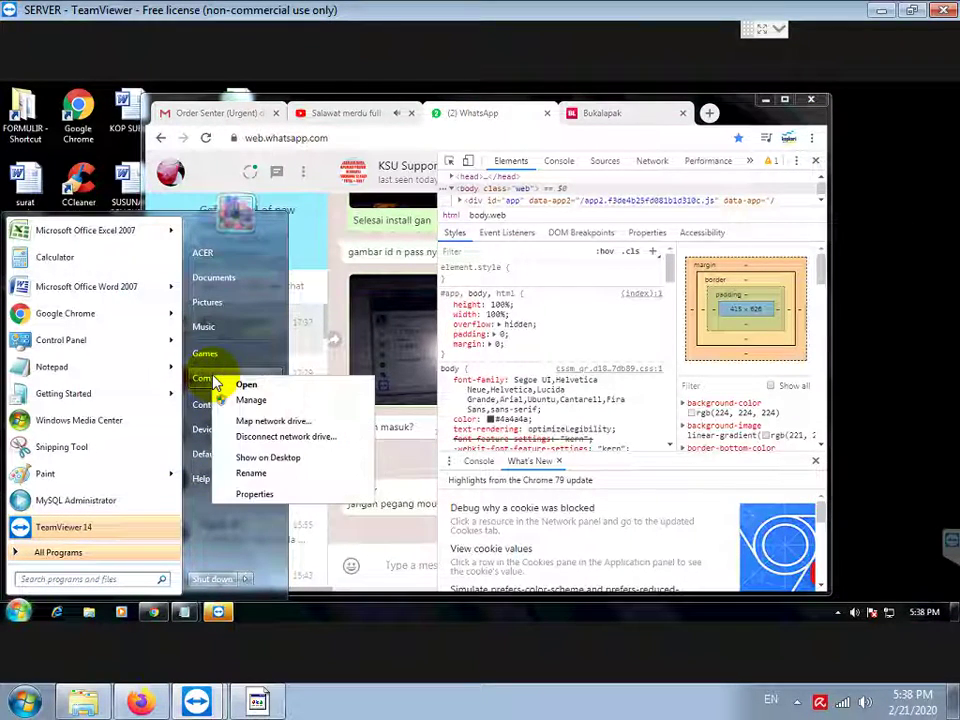
pyautogui.click(254, 493)
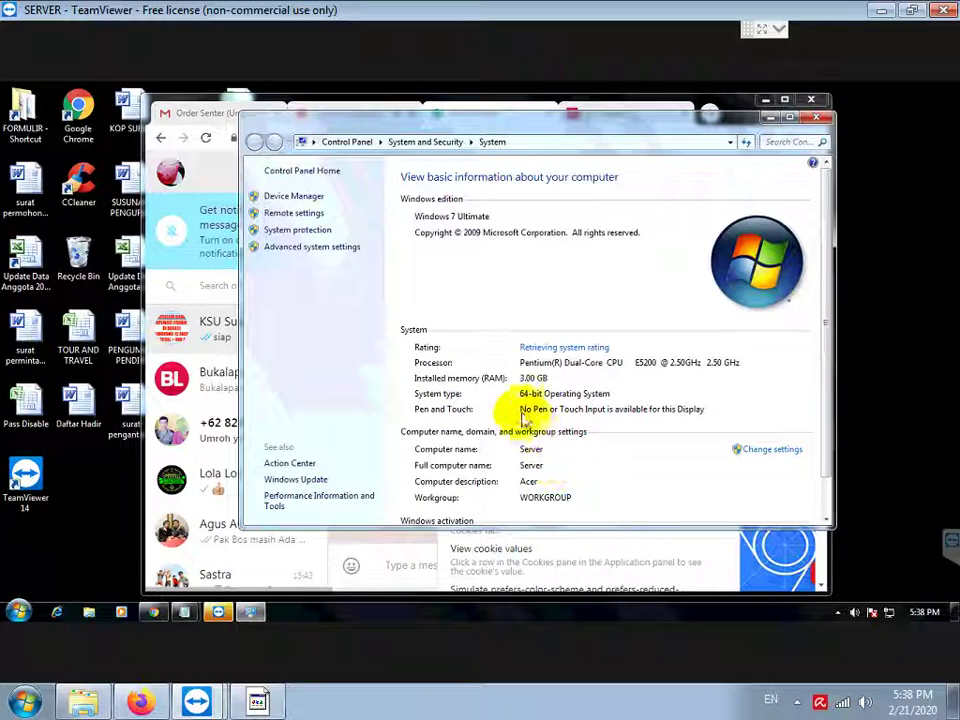
pyautogui.click(262, 702)
pyautogui.press('Return')
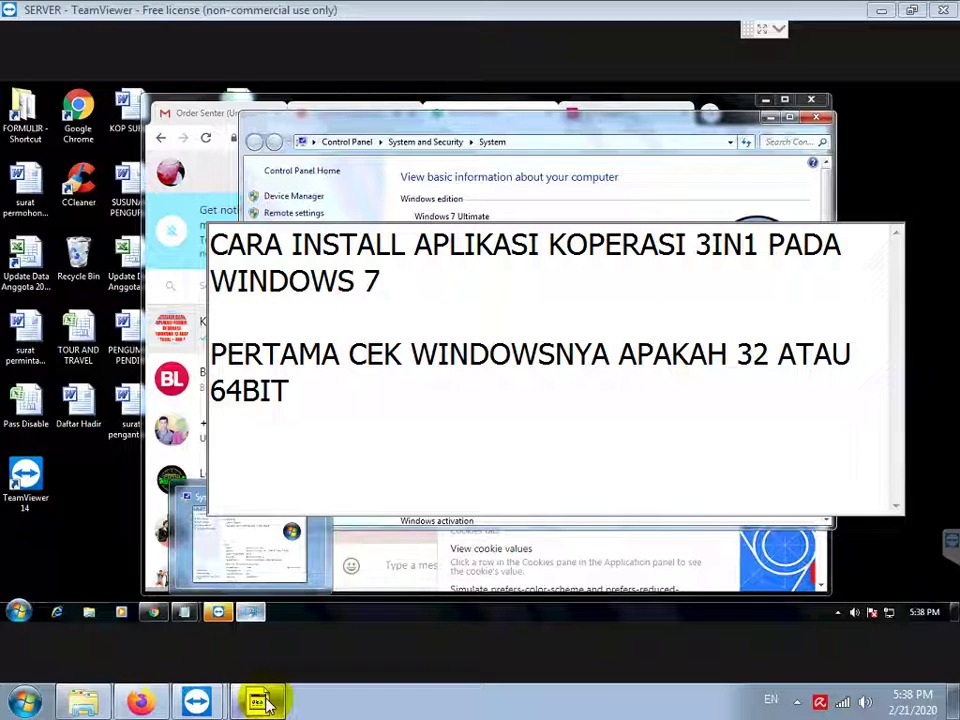
# Step: Add the note 'WINDOWSNYA 64 BIT JADI INSTALL MYSQL SERVER 64BIT' on its own line
pyautogui.write('WINDOWSNY')
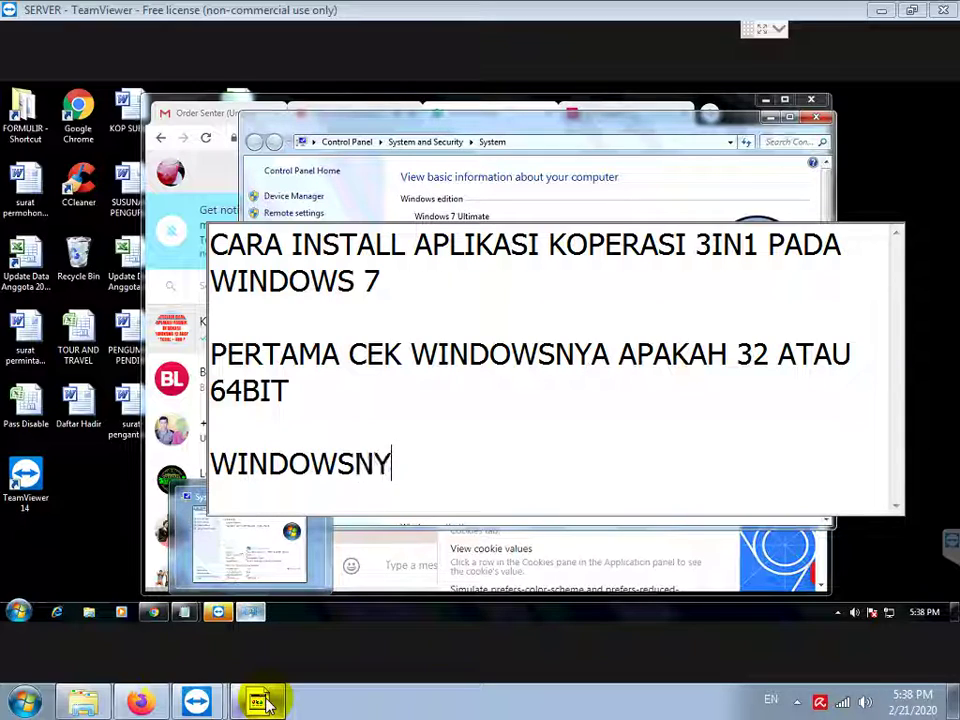
pyautogui.write('A 64 BIT J')
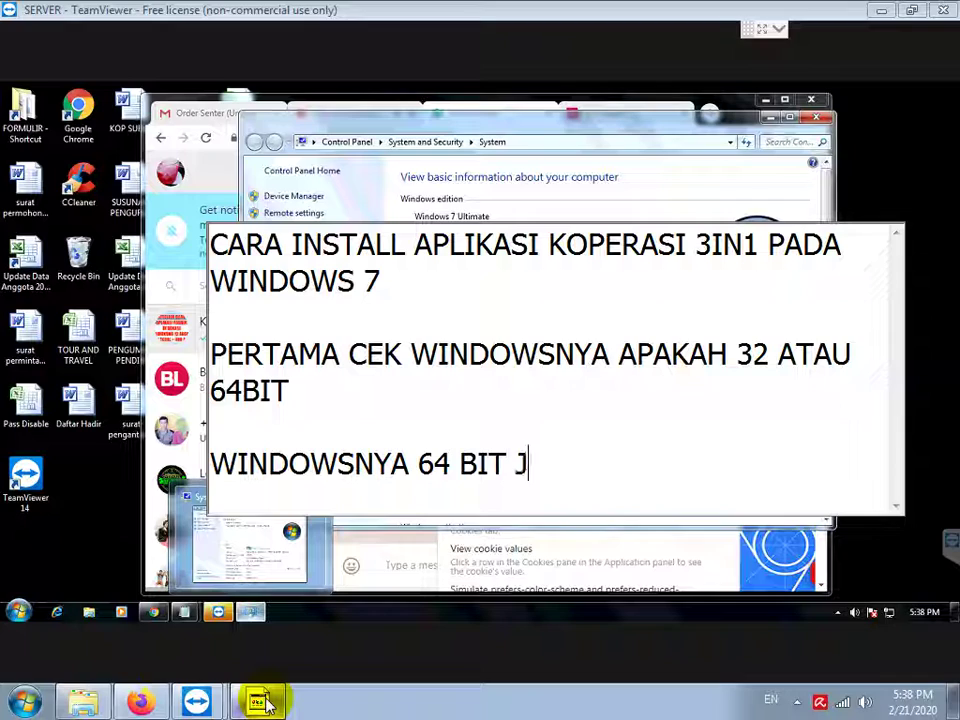
pyautogui.write('ADI INSTALL M')
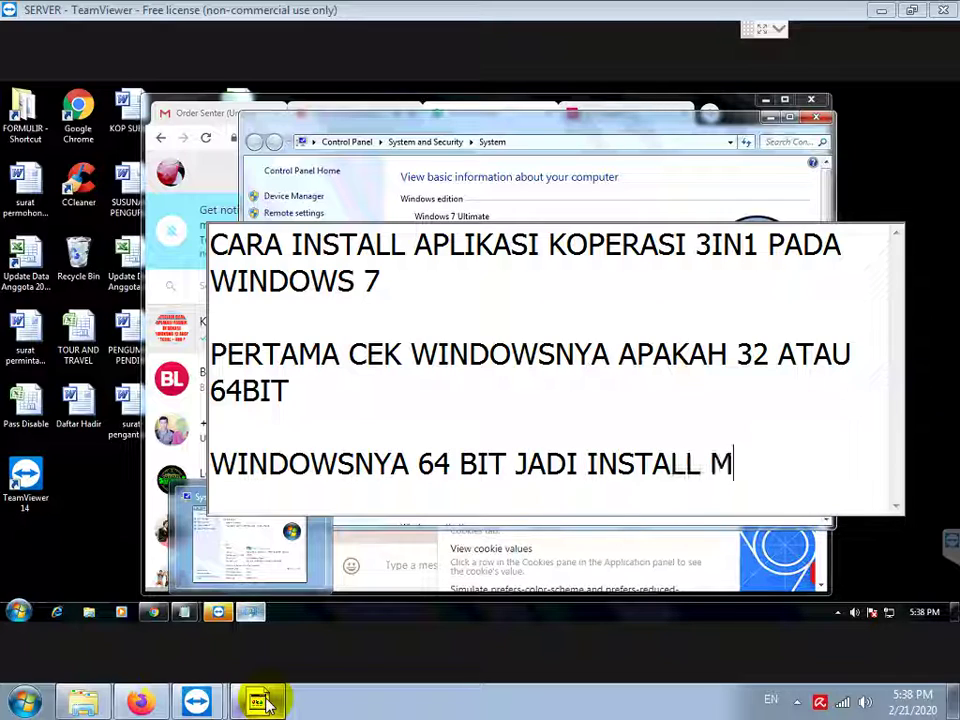
pyautogui.write('YSQL SERVER 64B')
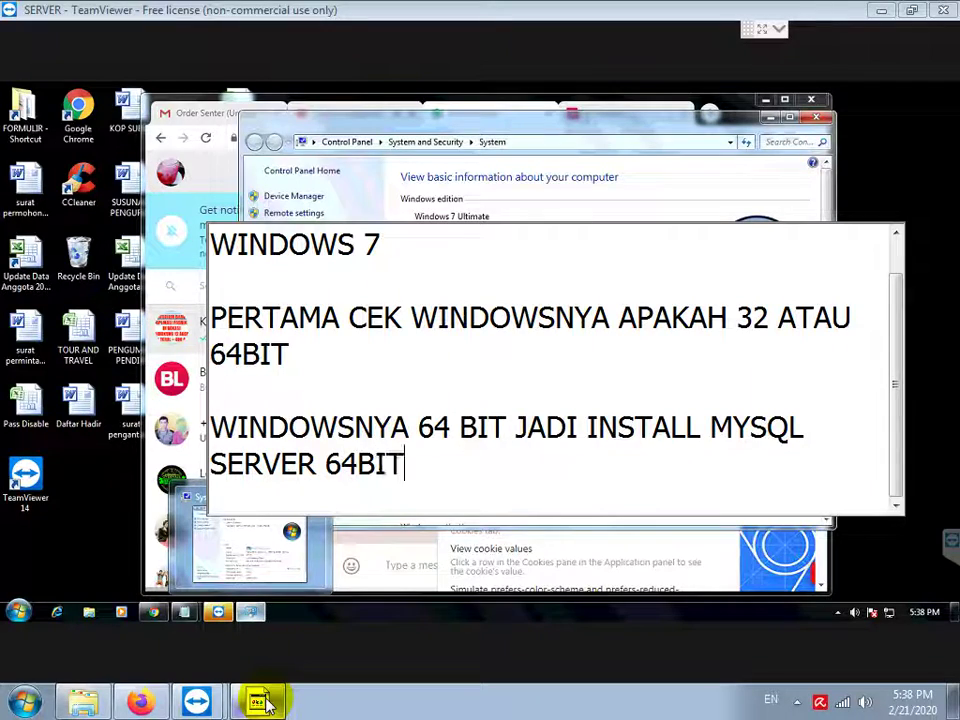
pyautogui.write('IT')
pyautogui.press('Return')
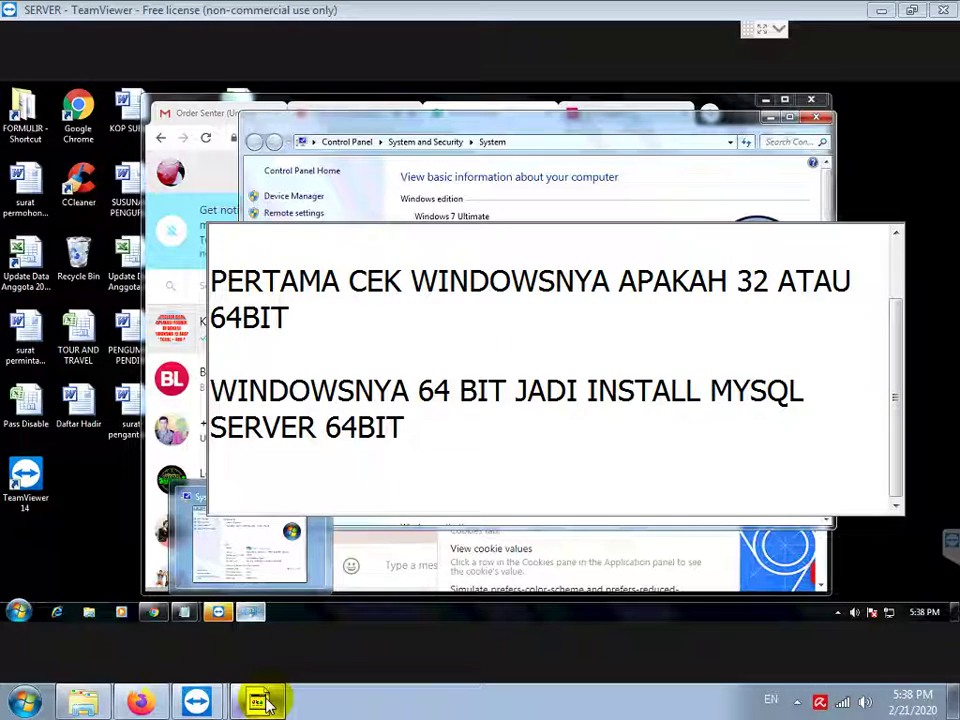
pyautogui.click(18, 614)
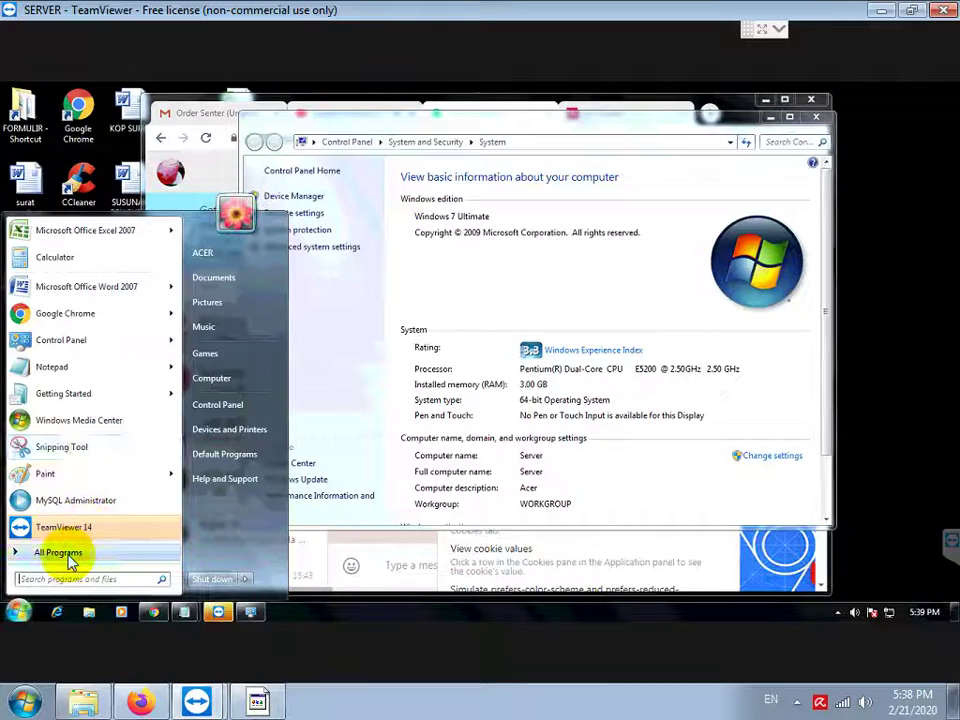
# Step: Launch MySQL Administrator and attempt a root login, which fails with access-denied error 1045
pyautogui.click(68, 556)
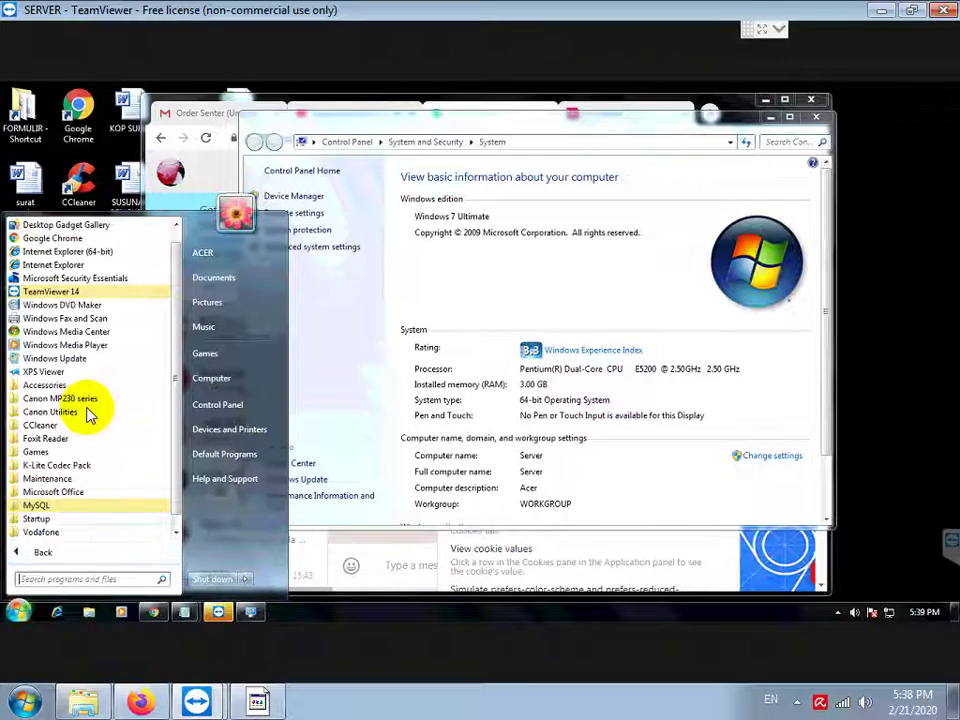
pyautogui.scroll(-1, 85, 445)
pyautogui.click(37, 494)
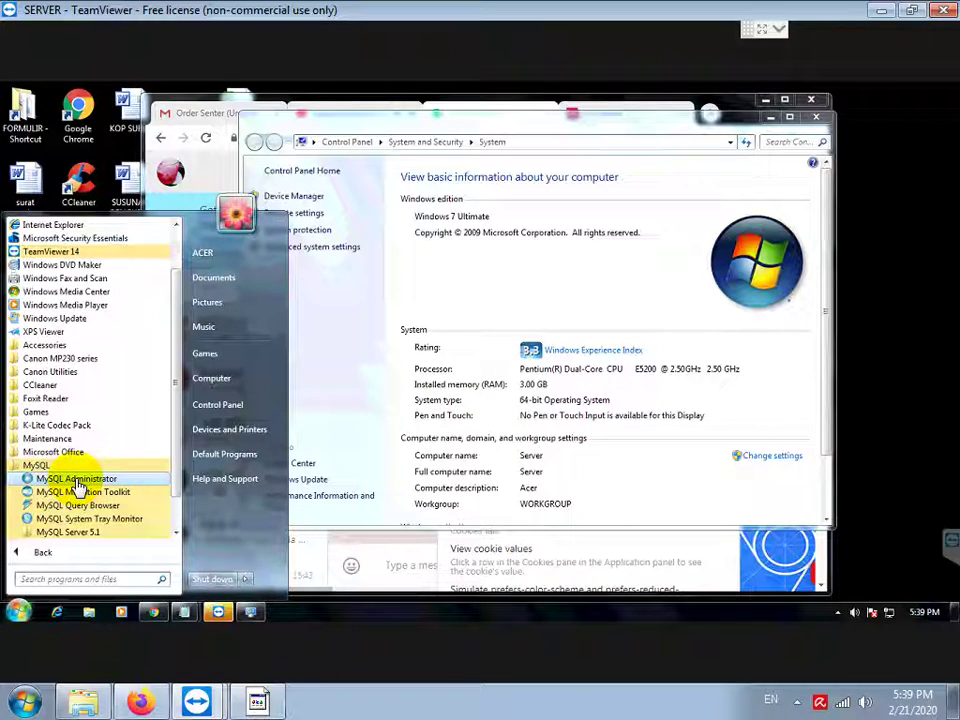
pyautogui.click(529, 400)
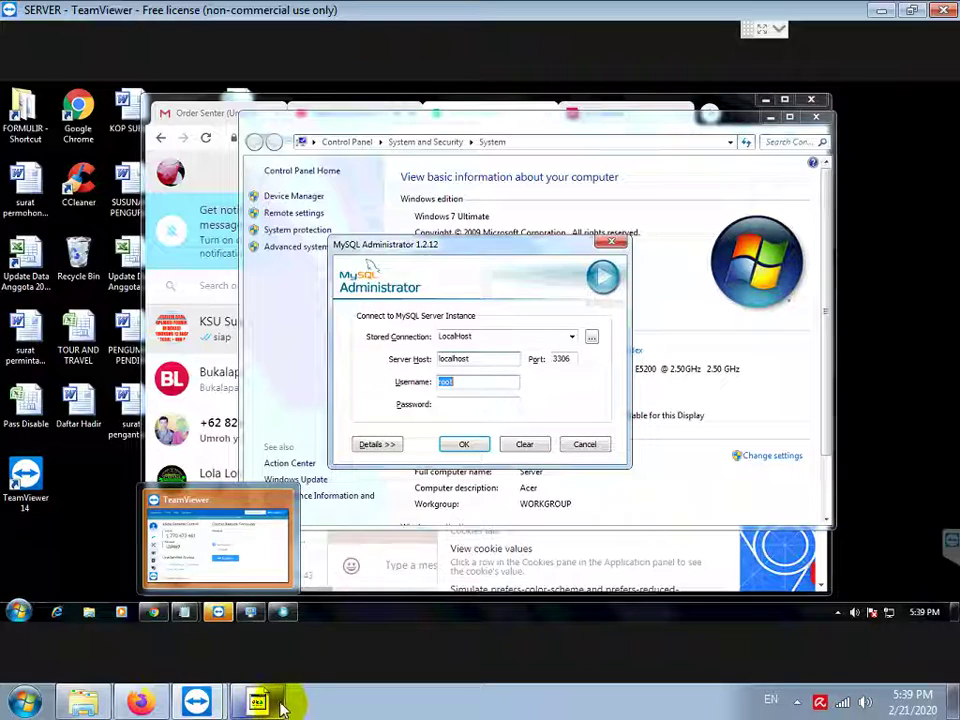
pyautogui.click(467, 405)
pyautogui.write('root')
pyautogui.press('Return')
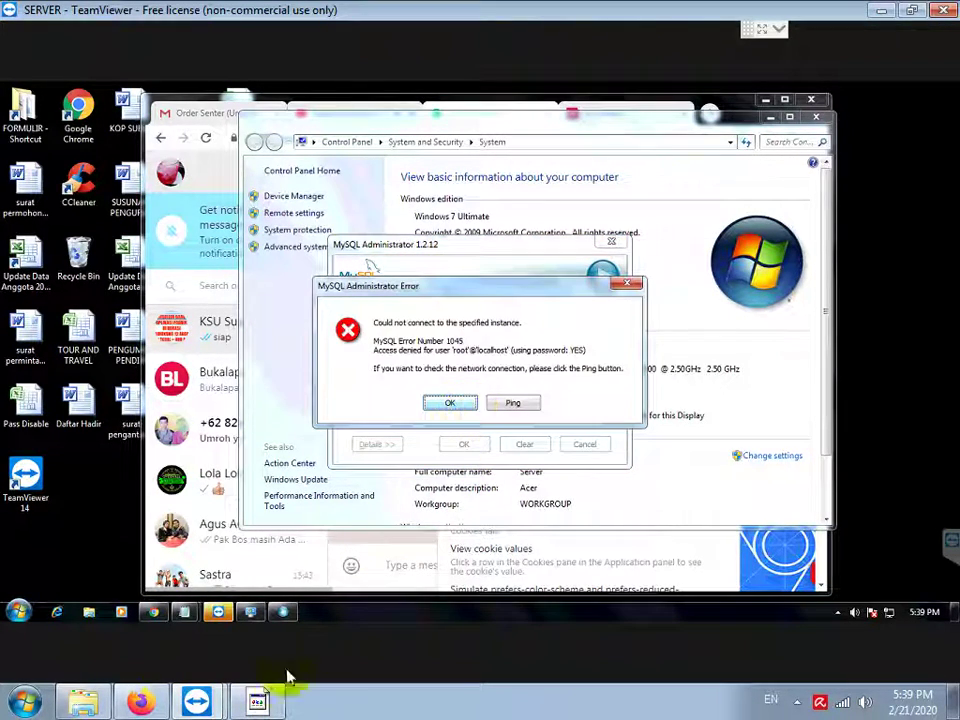
# Step: Begin a new note in Notepad starting 'TERNYATA SUDAH'
pyautogui.click(261, 698)
pyautogui.scroll(-1, 265, 700)
pyautogui.write('TERNYATA SUDAH ')
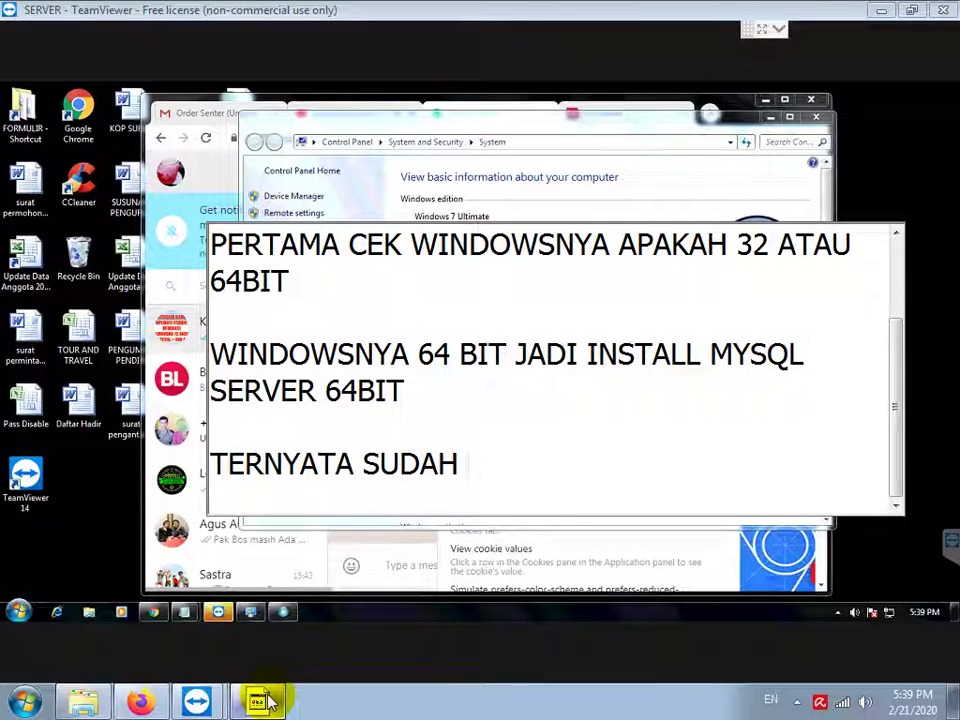
pyautogui.write('SDIIN')
# Step: Complete the note 'TERNYATA SUDAH DIINSTALL MYSQL TAPI GAGAL LOGIN MYSQL ADMINISTRATOR' and add 'SOLUSI NYA UNINSTALL DULU MYSQL NYA'
pyautogui.press('BackSpace')
pyautogui.press('BackSpace')
pyautogui.press('BackSpace')
pyautogui.press('BackSpace')
pyautogui.press('BackSpace')
pyautogui.write('DIINSTALL MYSQL')
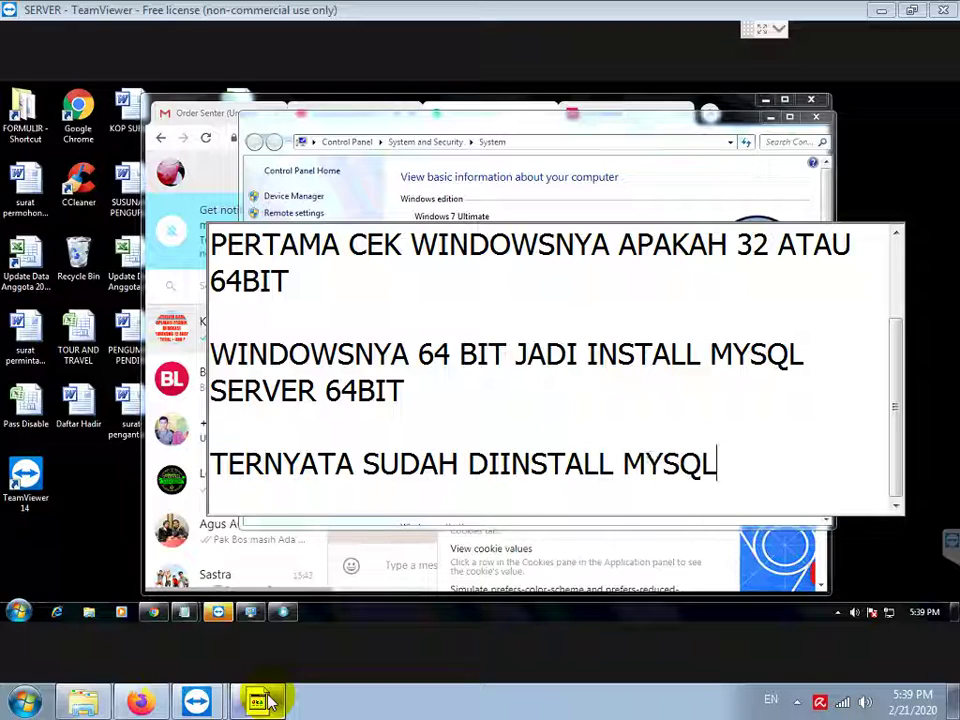
pyautogui.write(' TAPI ')
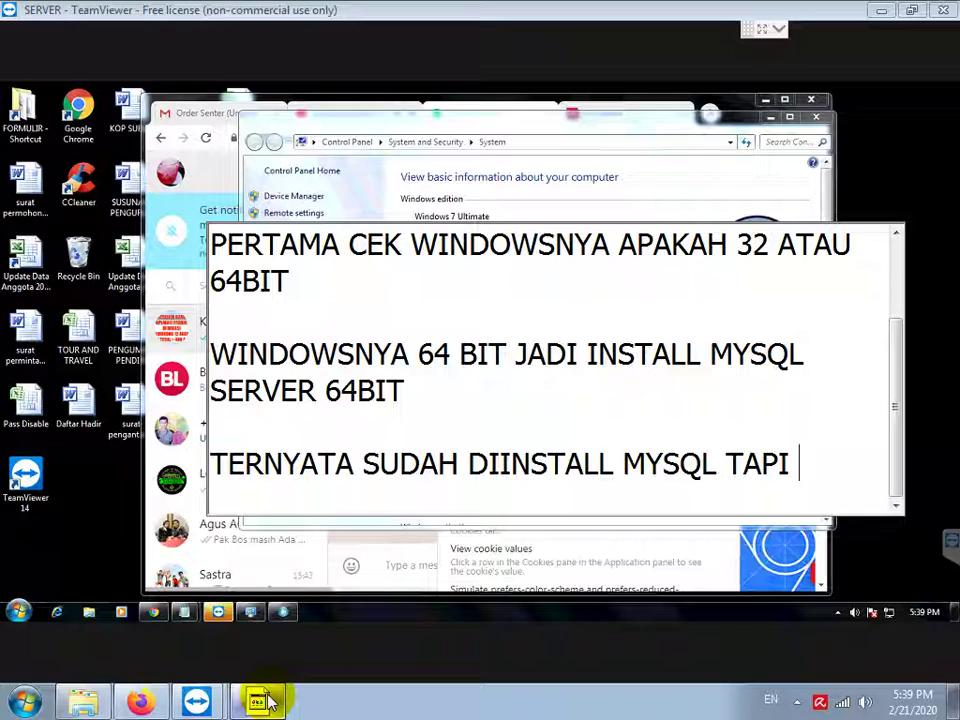
pyautogui.write('GAGAL LOGIN M')
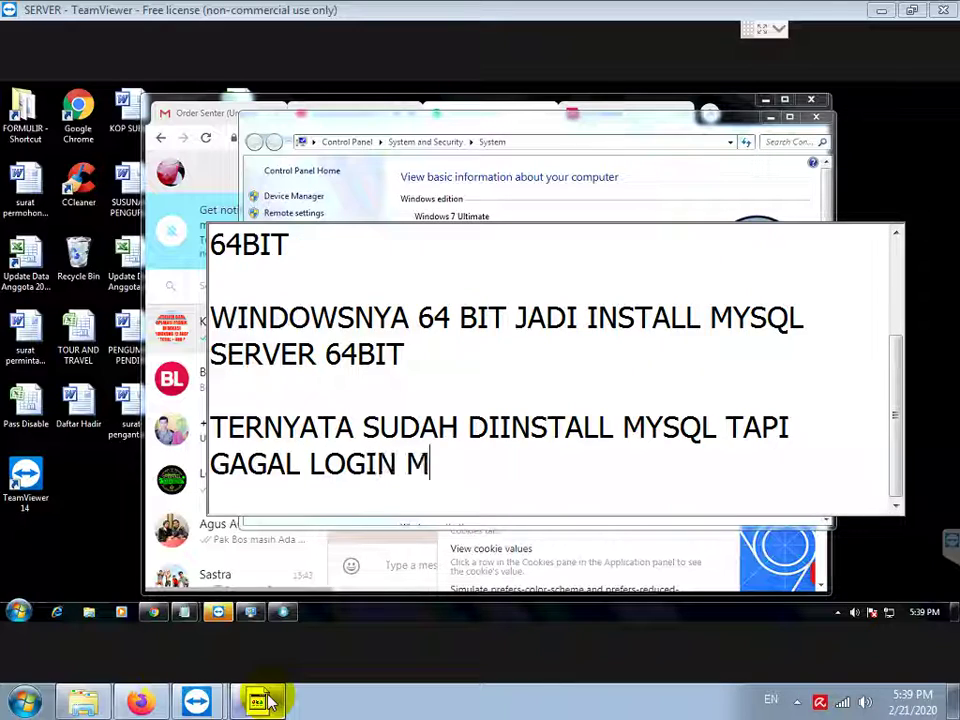
pyautogui.write('YSQL ADMINIS')
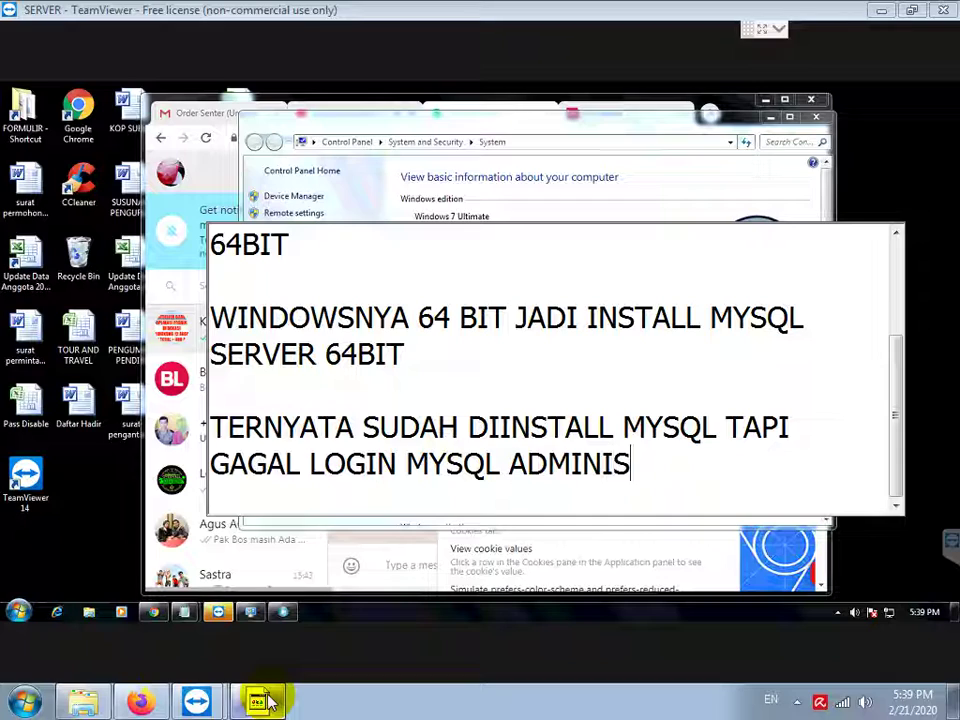
pyautogui.write('TRATOR')
pyautogui.press('Return')
pyautogui.press('Return')
pyautogui.write('S')
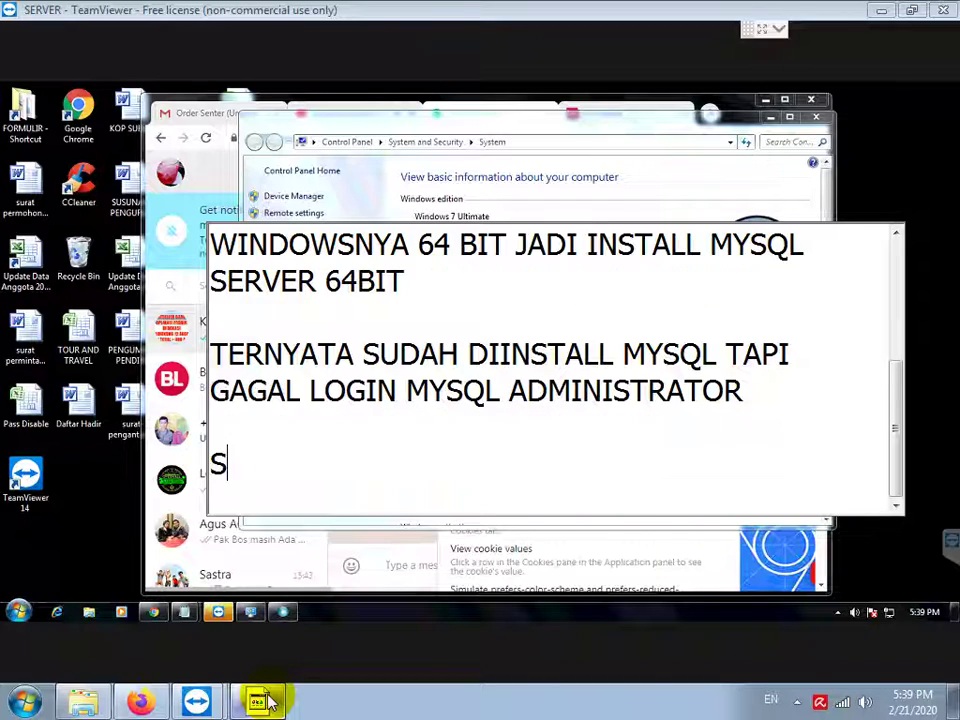
pyautogui.write('OLUSI NYA I')
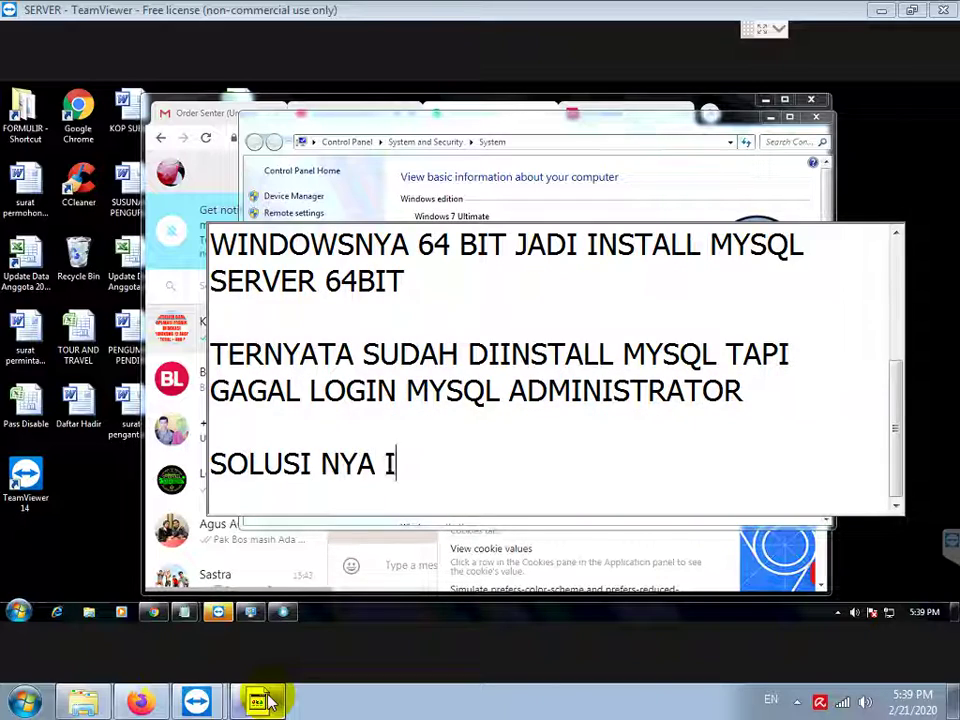
pyautogui.press('BackSpace')
pyautogui.write('UNINS')
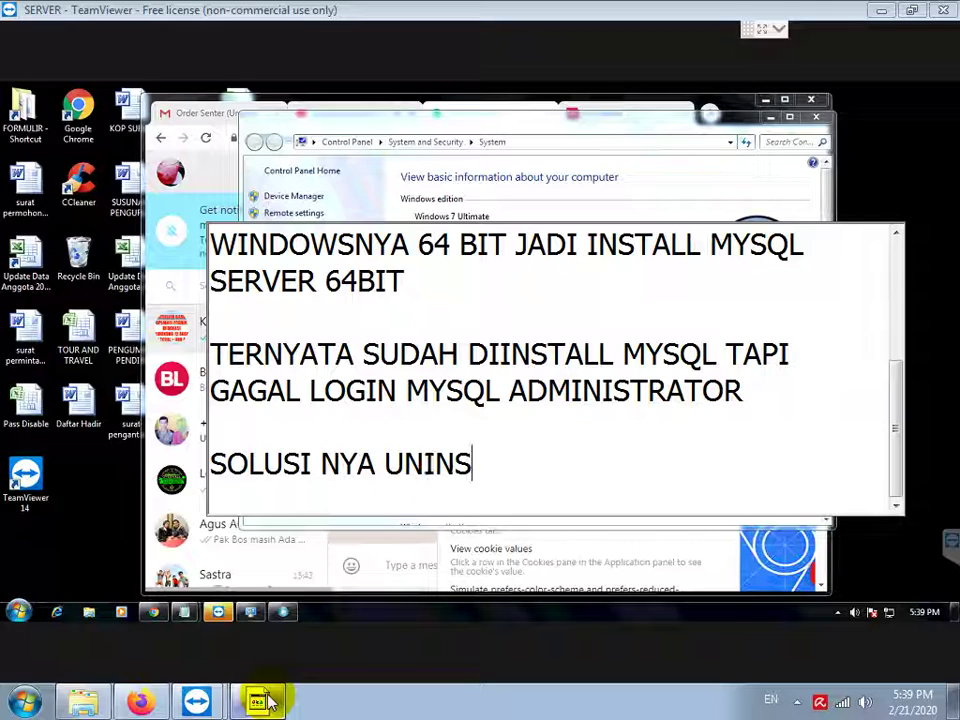
pyautogui.write('TALL DULU ')
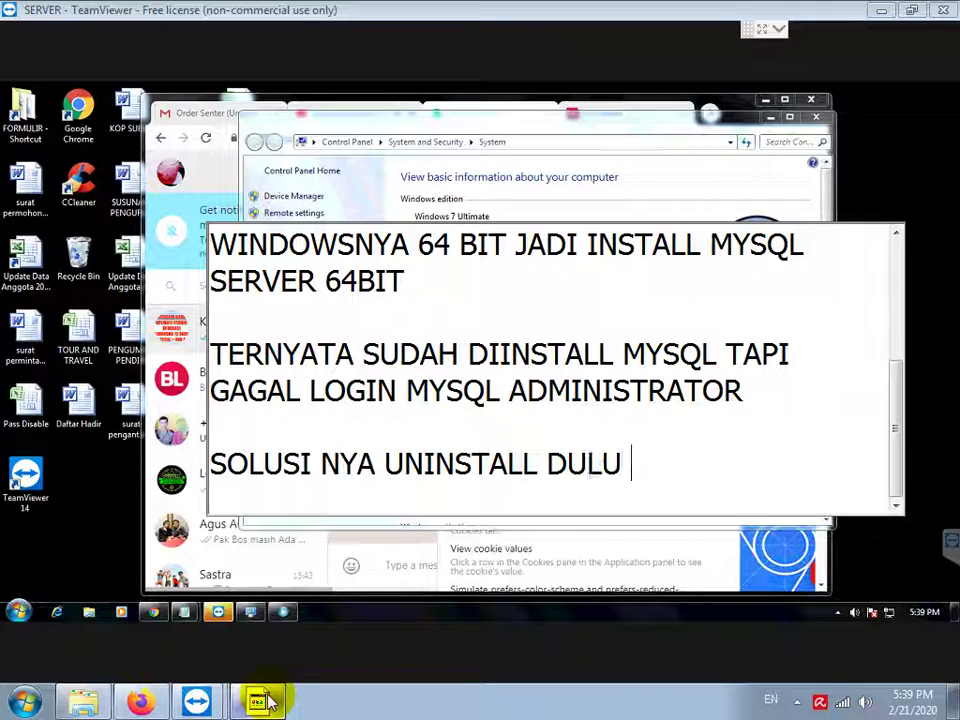
pyautogui.write('MYSQL NYA')
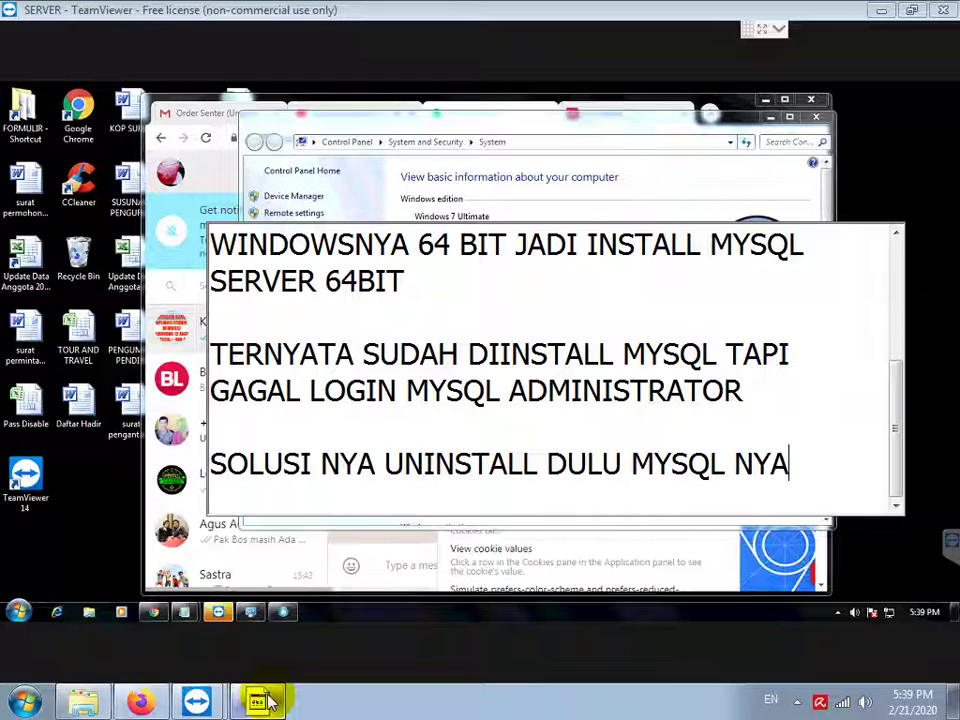
pyautogui.press('Return')
# Step: Open Control Panel's list of installed programs
pyautogui.click(26, 595)
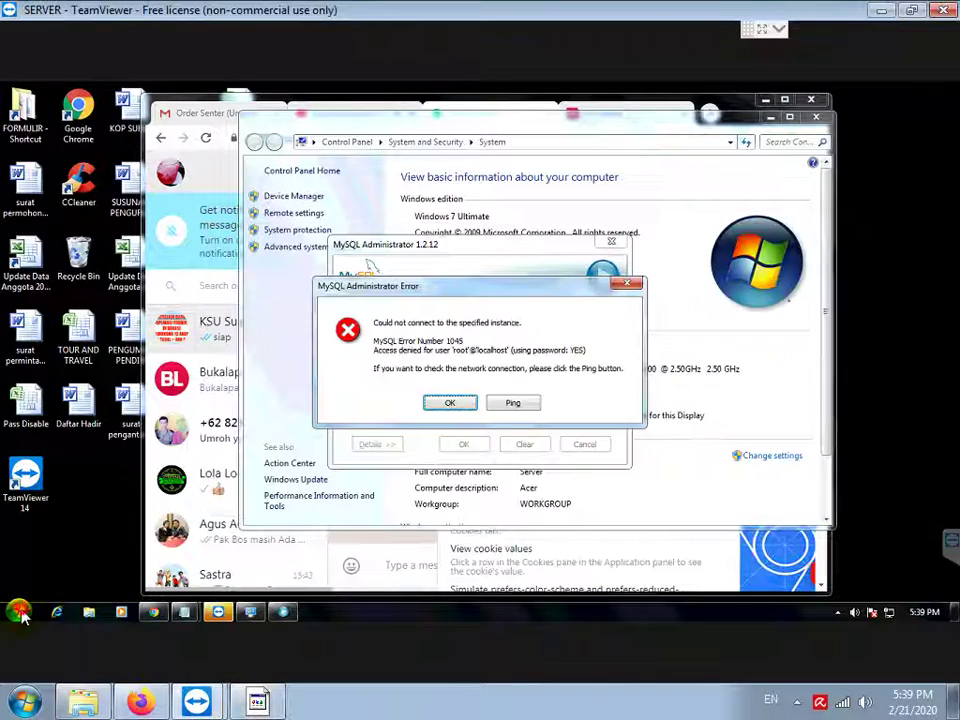
pyautogui.click(18, 611)
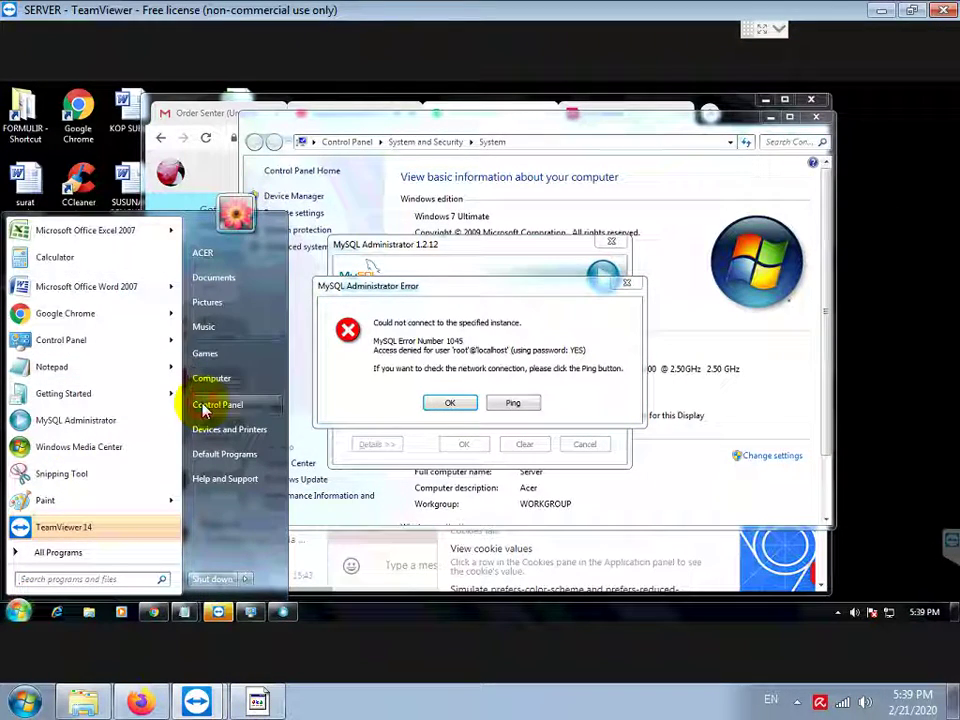
pyautogui.click(206, 405)
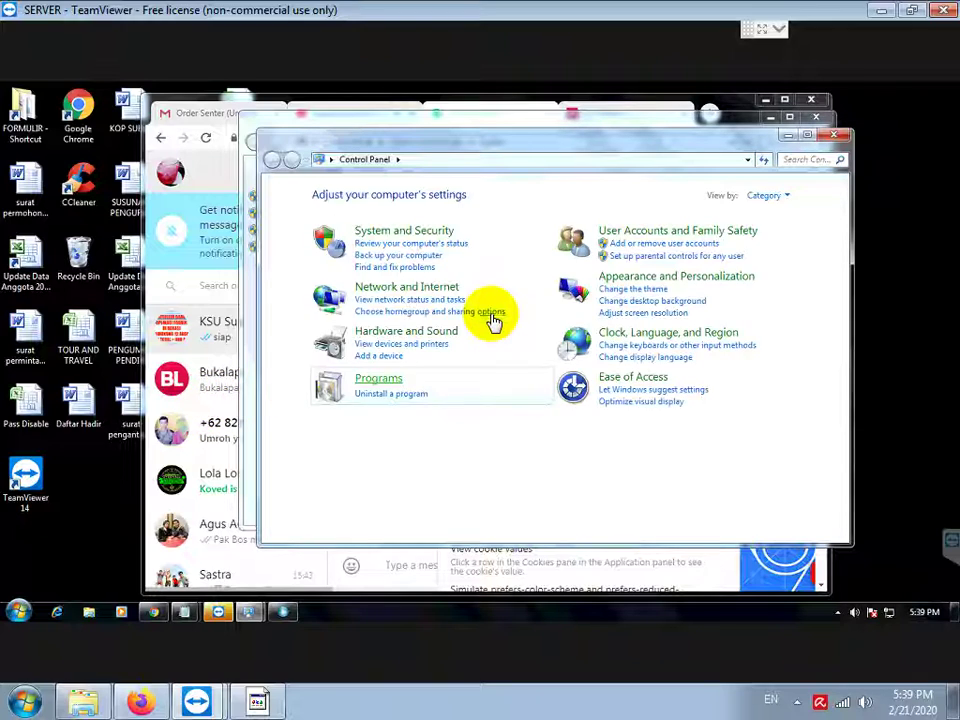
pyautogui.click(424, 396)
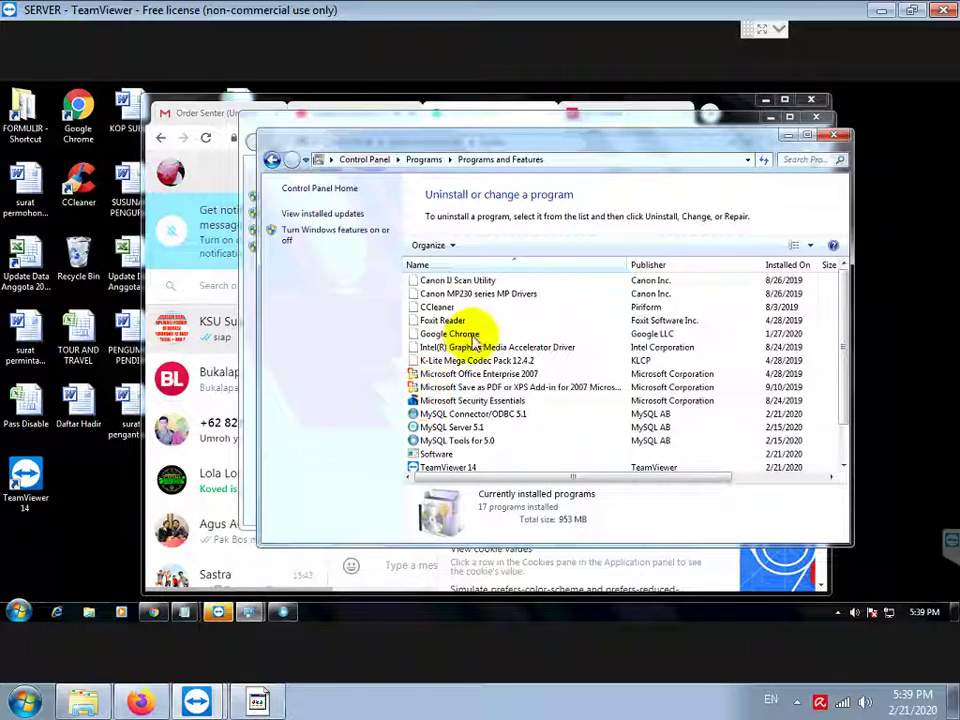
# Step: Start uninstalling MySQL Server 5.1, then cancel at the files-in-use dialog
pyautogui.click(454, 427)
pyautogui.click(493, 248)
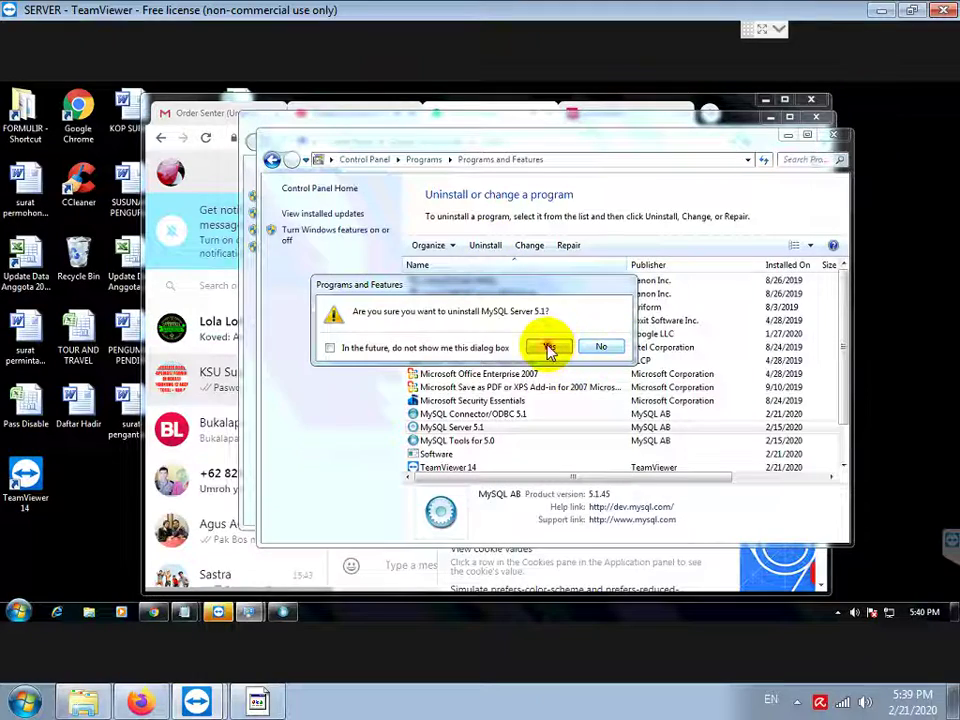
pyautogui.click(549, 346)
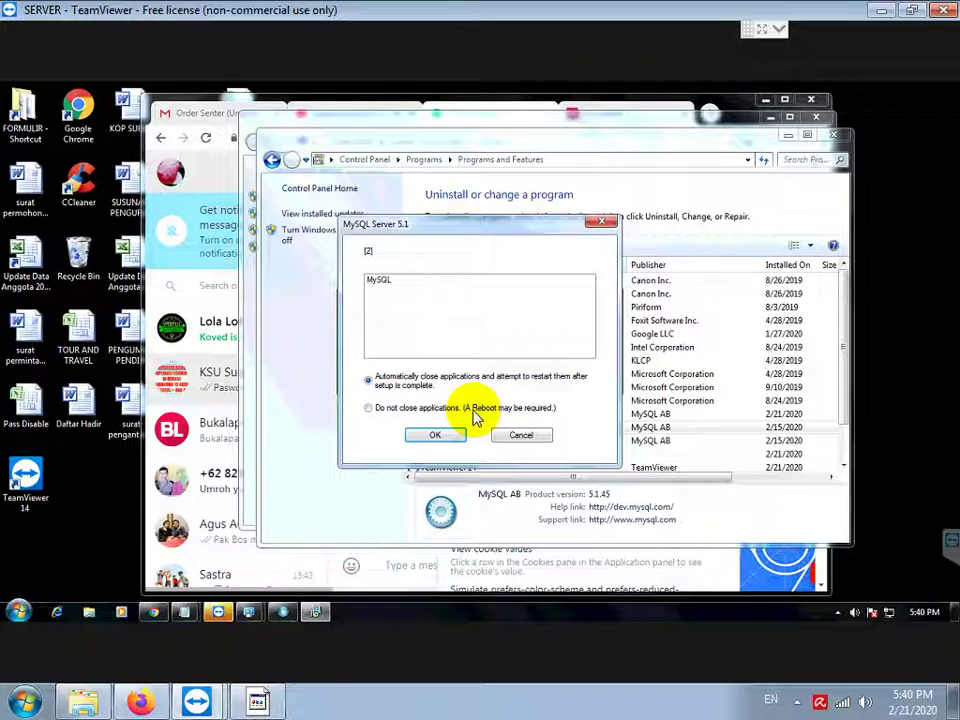
pyautogui.click(516, 437)
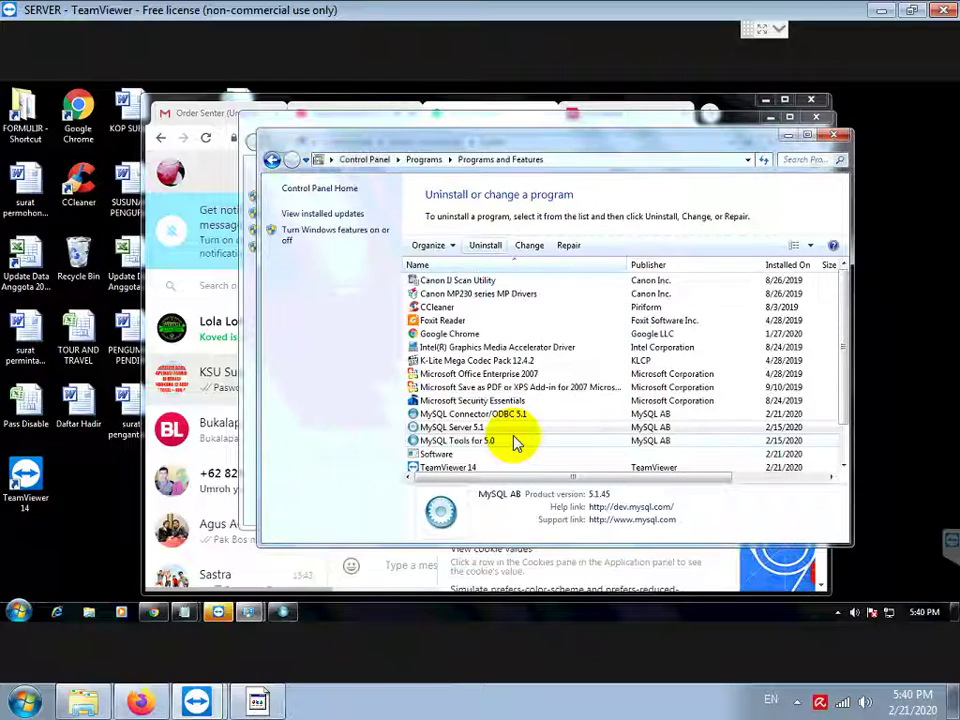
pyautogui.click(277, 704)
# Step: Add the note 'SEBELUM UNINSTALL HAPUS SERVICE MYSQL DULU DENGAN JALANKAN MYSQL INSTANCE CONFIG WIZARD'
pyautogui.scroll(-1, 370, 537)
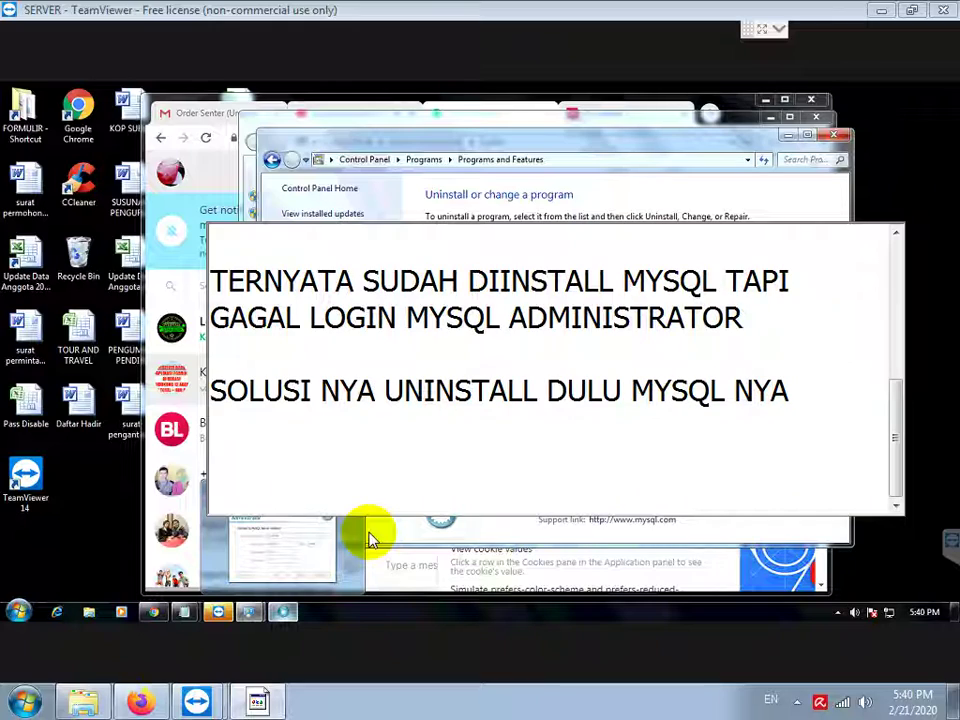
pyautogui.write('SEBELUMN')
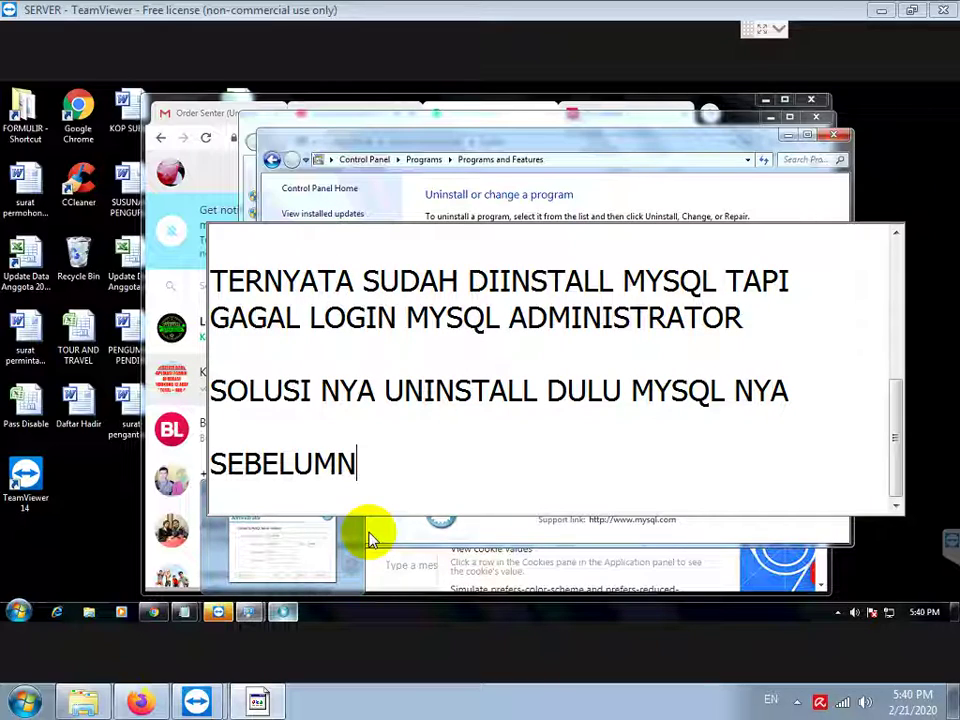
pyautogui.press('BackSpace')
pyautogui.write(' UNINSTALL REMOVE INS')
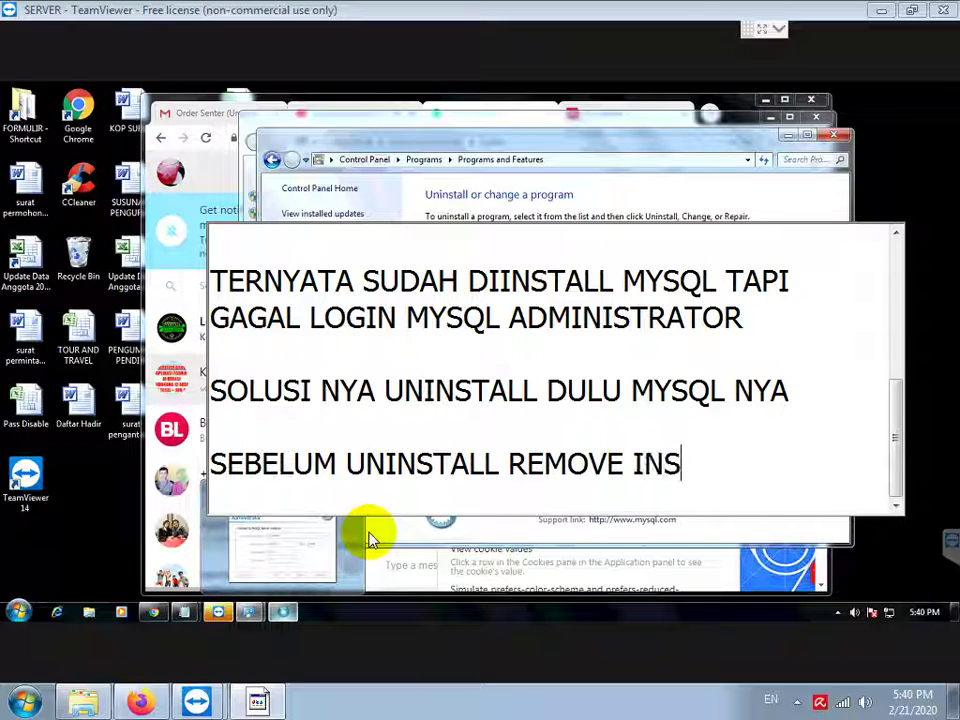
pyautogui.write('TANCE MYSQL')
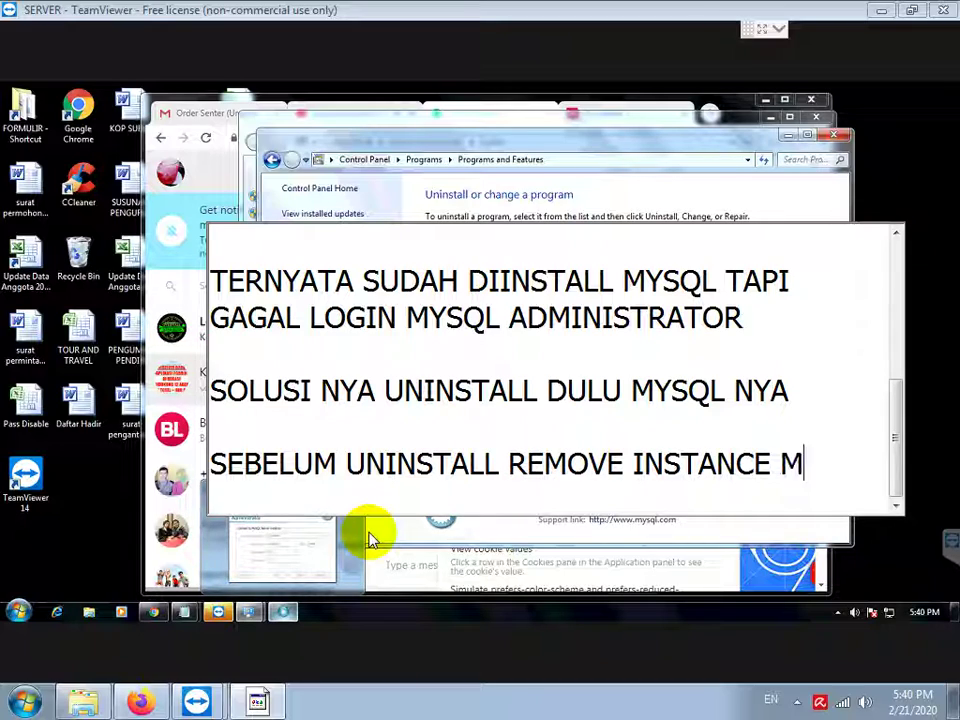
pyautogui.hotkey('ctrl', 'shift', 'Left')
pyautogui.hotkey('ctrl', 'shift', 'Left')
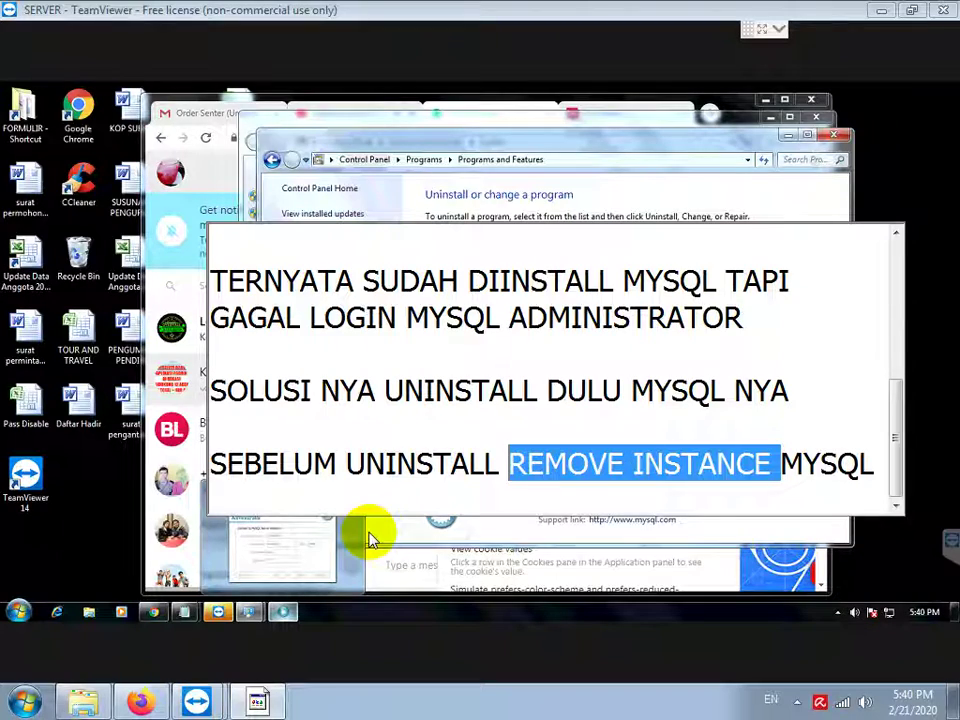
pyautogui.write('HAPUS E')
pyautogui.press('BackSpace')
pyautogui.write('SERVICE MYSQL')
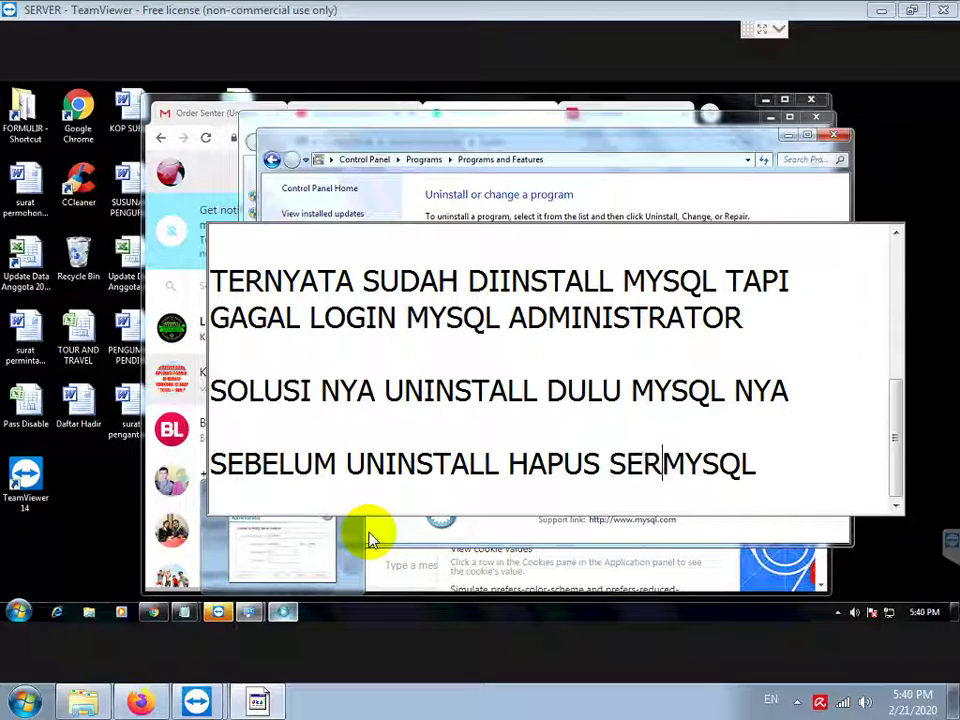
pyautogui.write(' DULU DENGAN ')
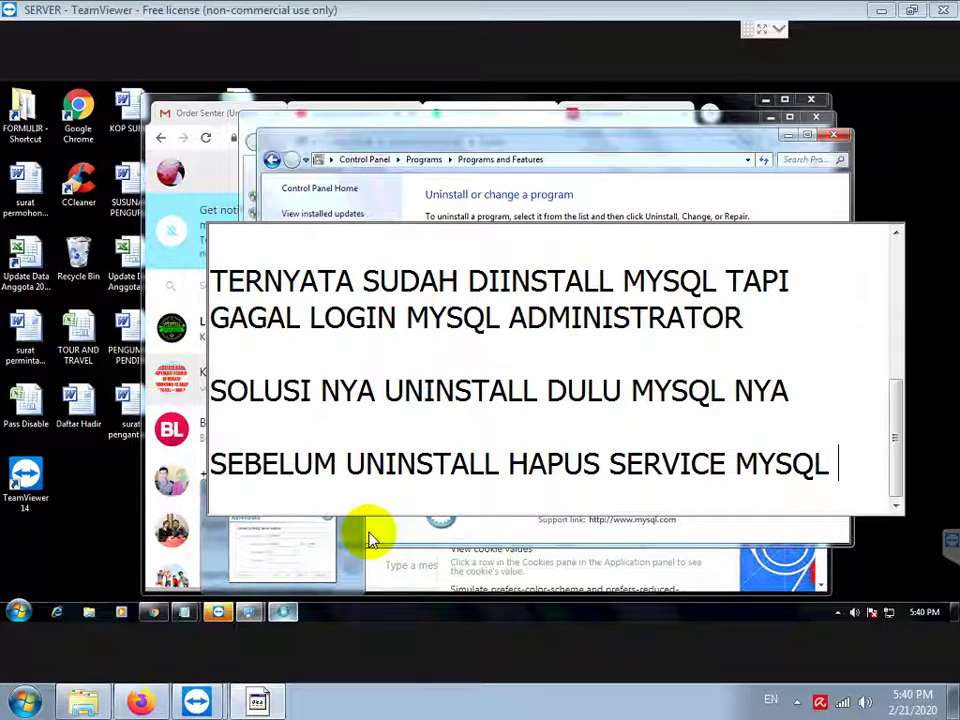
pyautogui.write('JALANKAN')
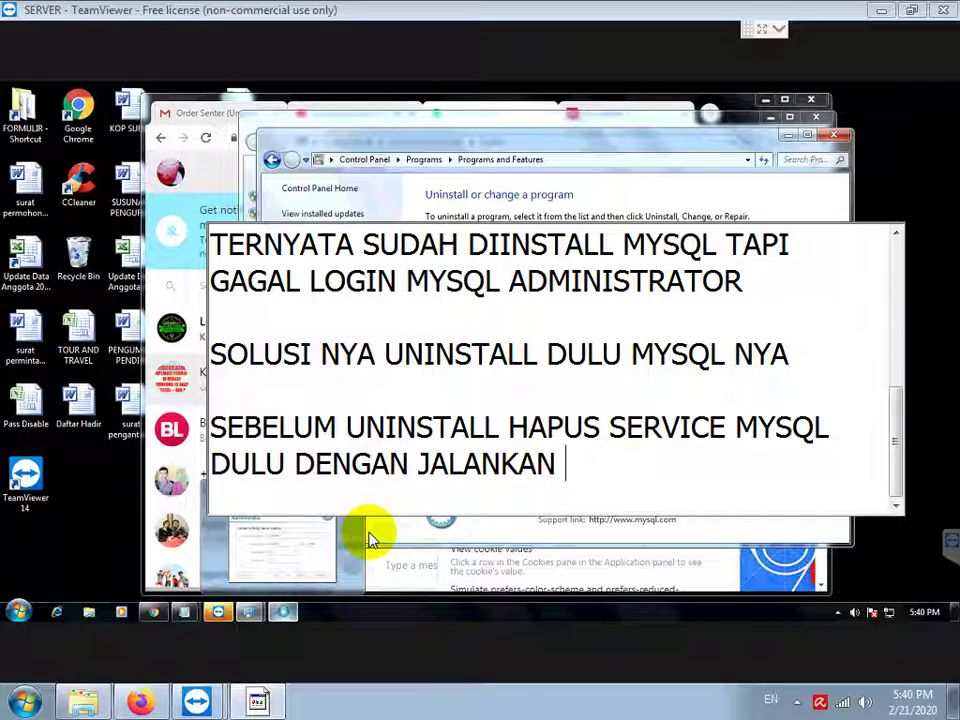
pyautogui.write(' MYSQL I')
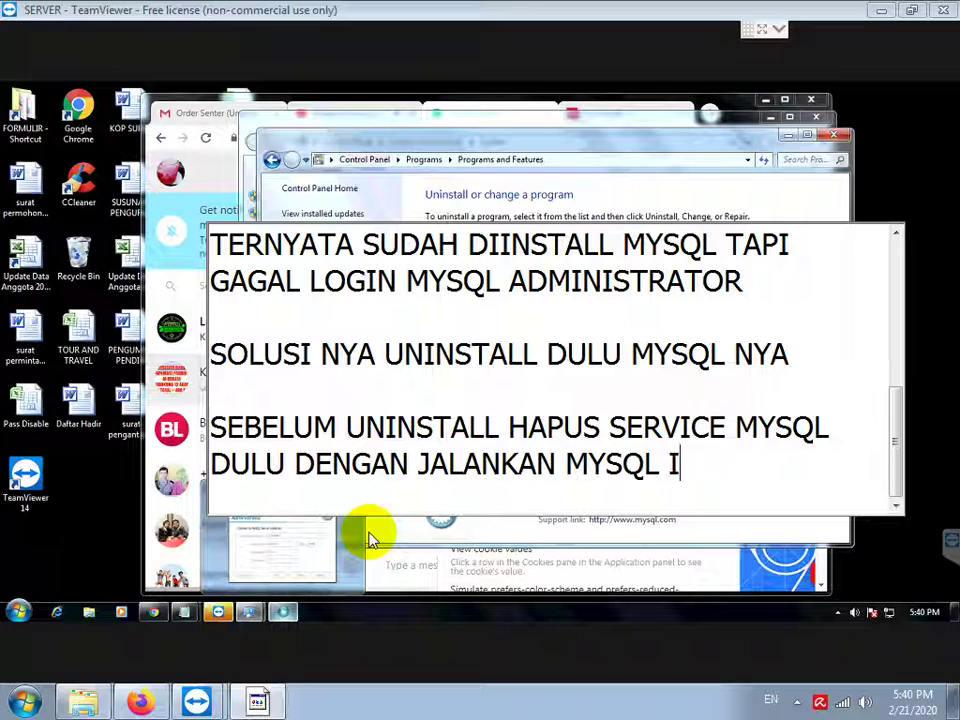
pyautogui.write('NSTANCE CONFI')
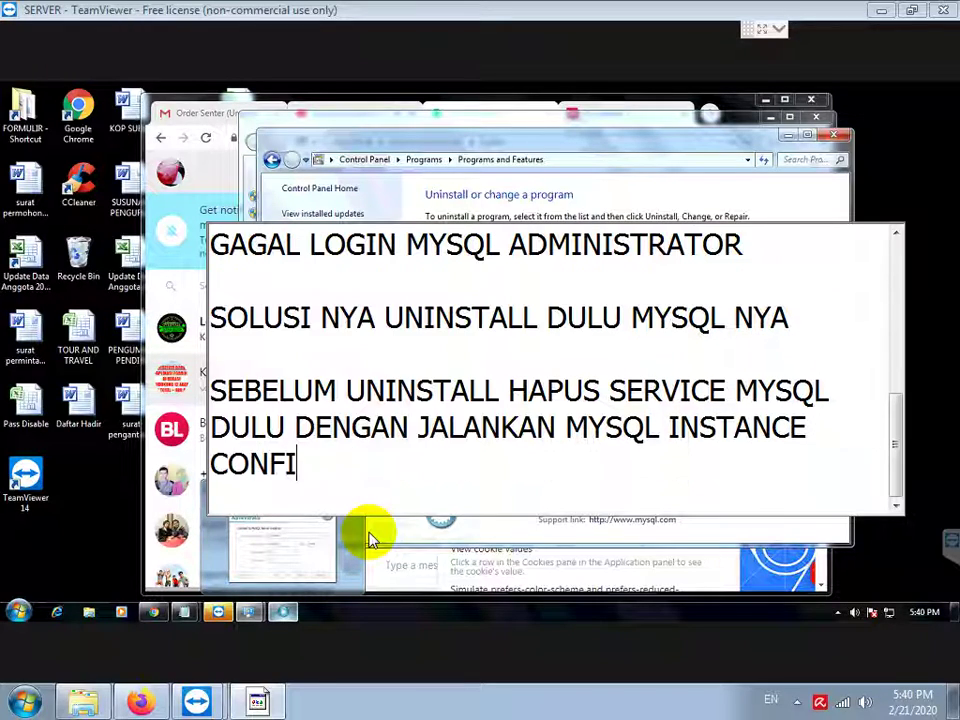
pyautogui.write('G WIZARD')
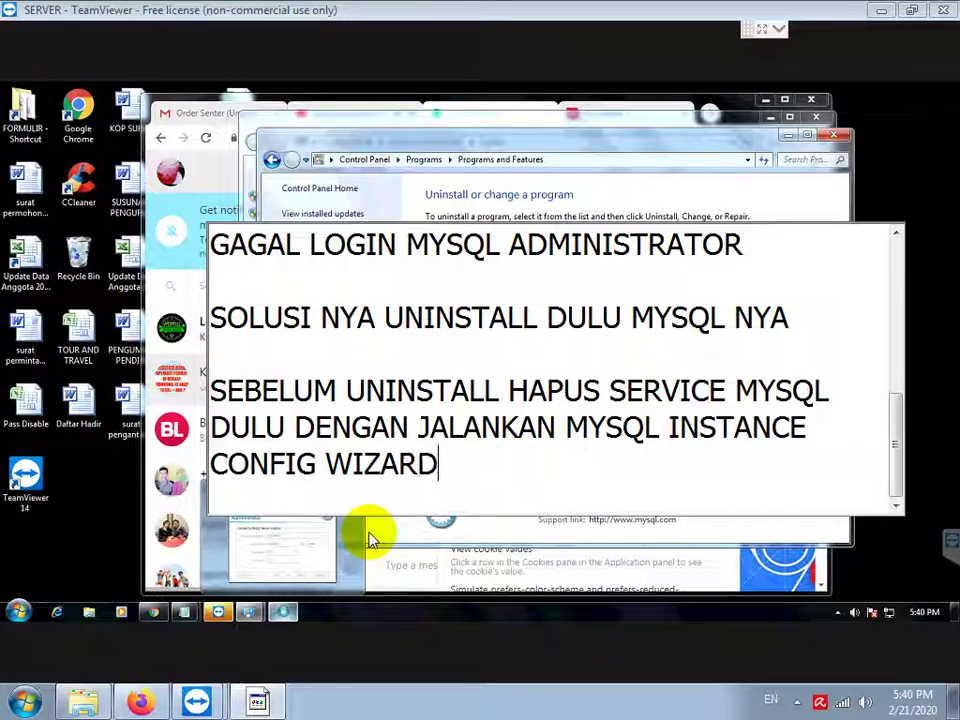
pyautogui.press('Return')
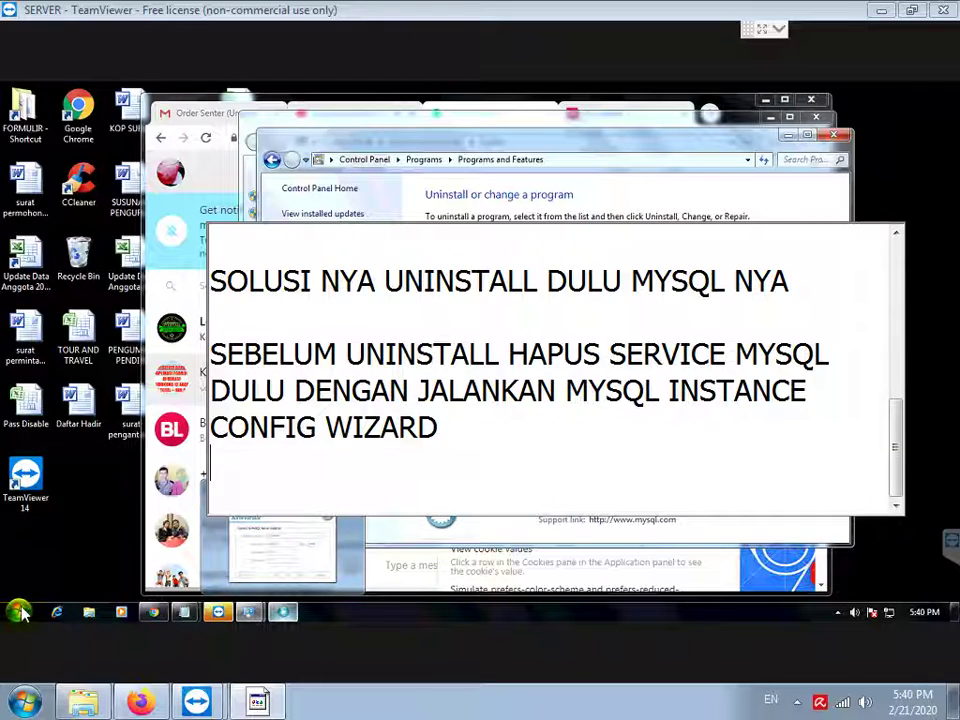
# Step: Launch the MySQL Server 5.1 Instance Config Wizard and select Remove Instance
pyautogui.click(18, 612)
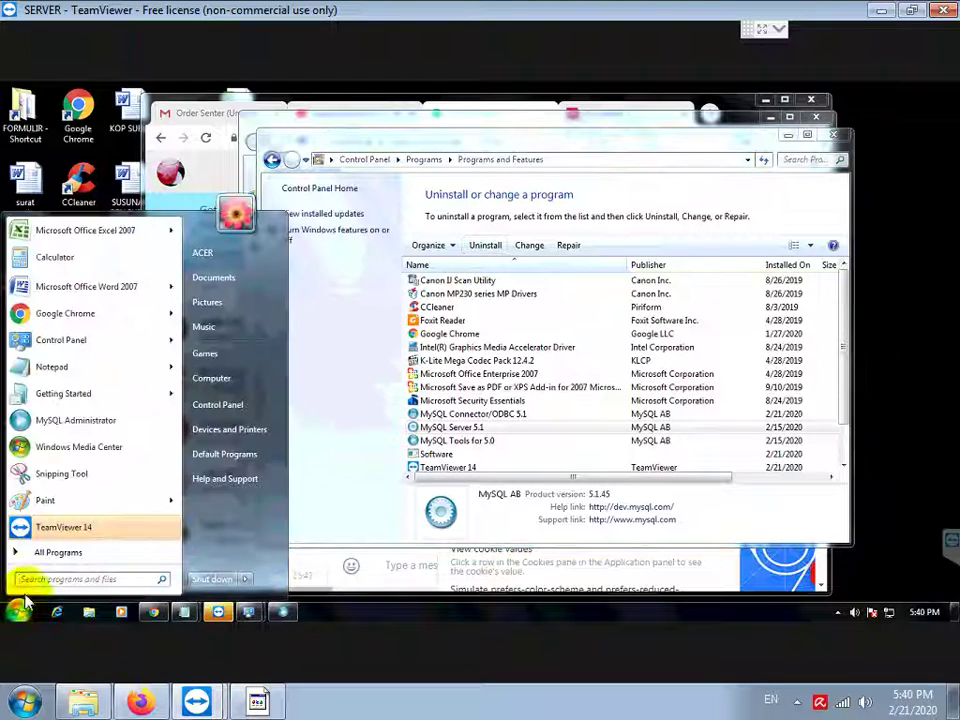
pyautogui.click(60, 554)
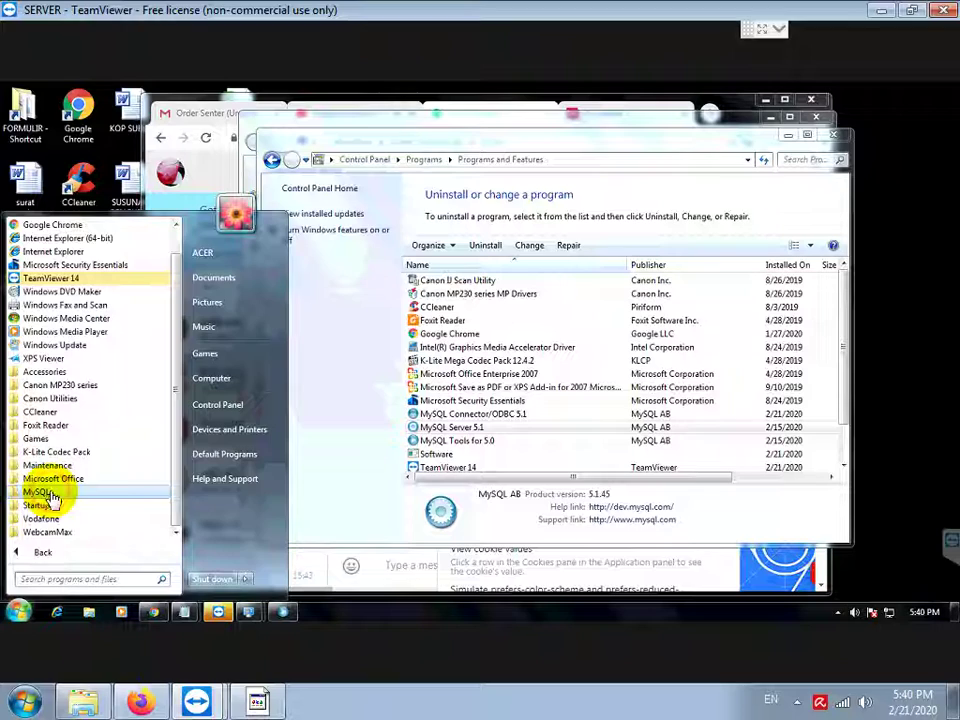
pyautogui.click(48, 494)
pyautogui.click(66, 530)
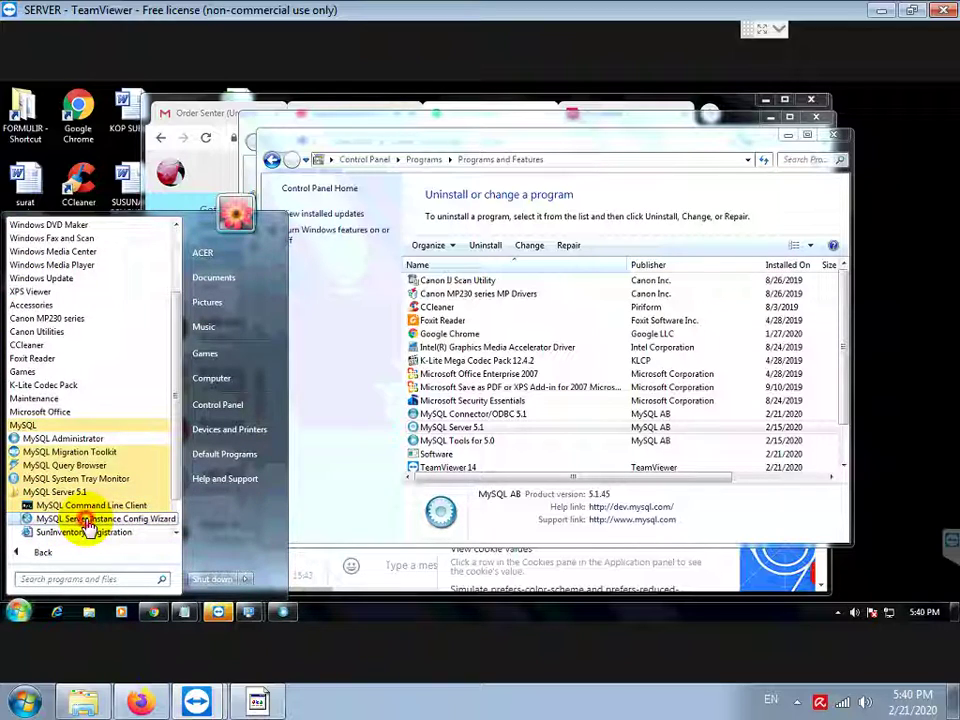
pyautogui.click(87, 519)
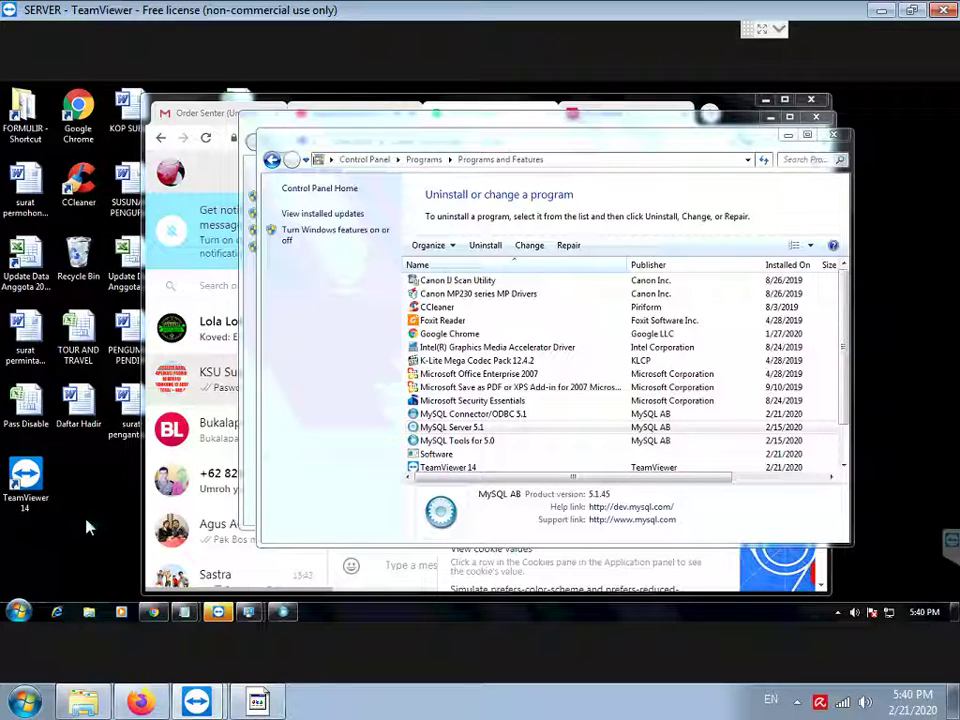
pyautogui.click(456, 537)
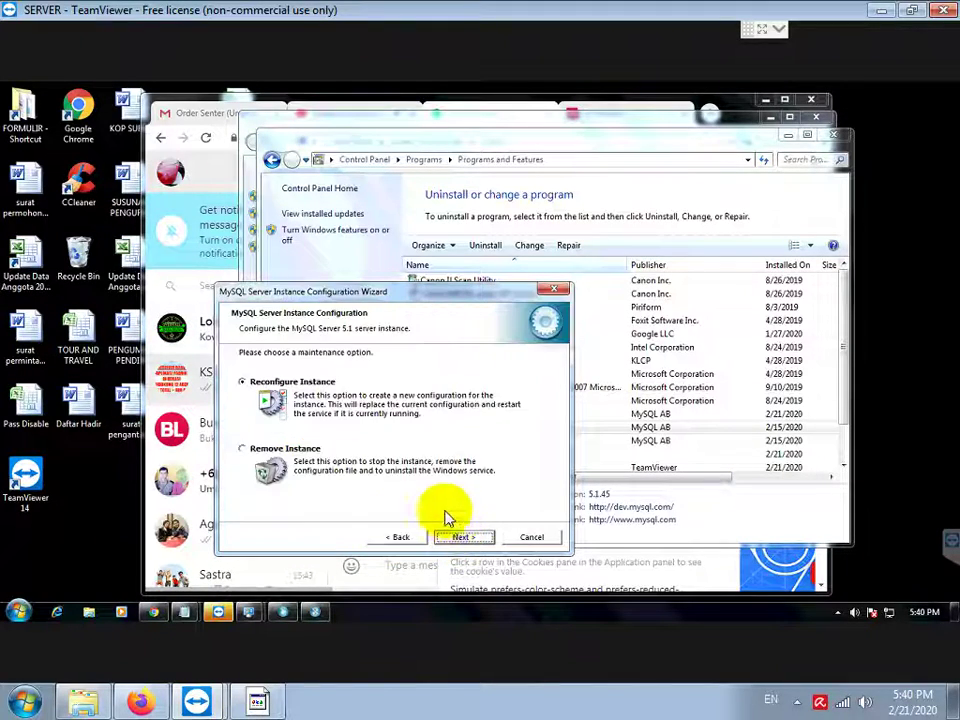
pyautogui.click(268, 451)
# Step: Add the note 'PILIH REMOVE INSTANCE', then return to the MySQL wizard
pyautogui.click(262, 702)
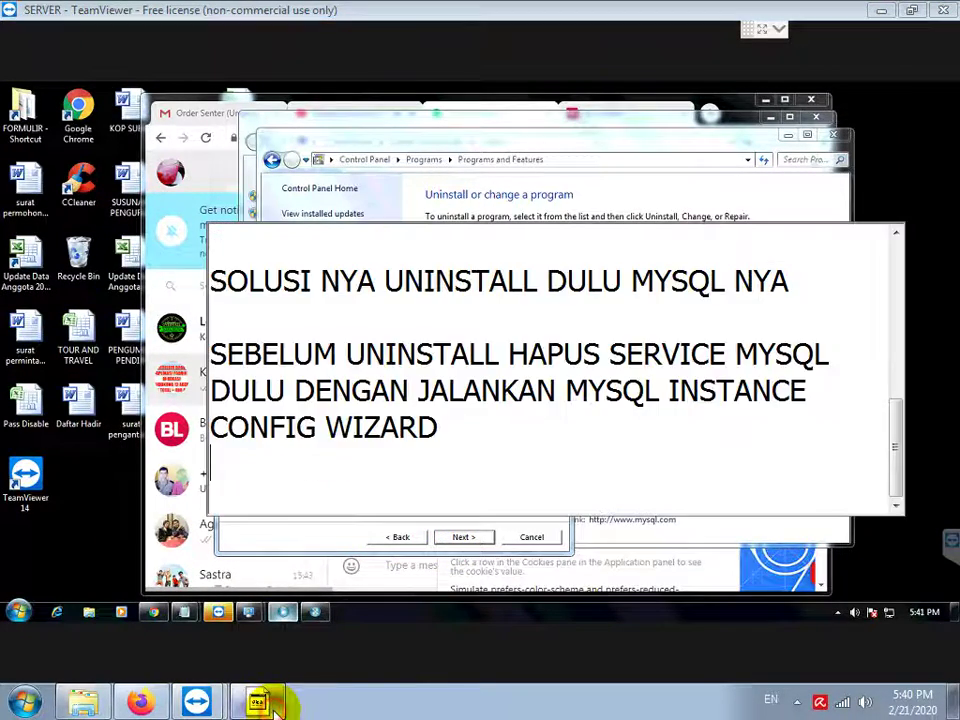
pyautogui.moveTo(281, 705)
pyautogui.write('PILI ')
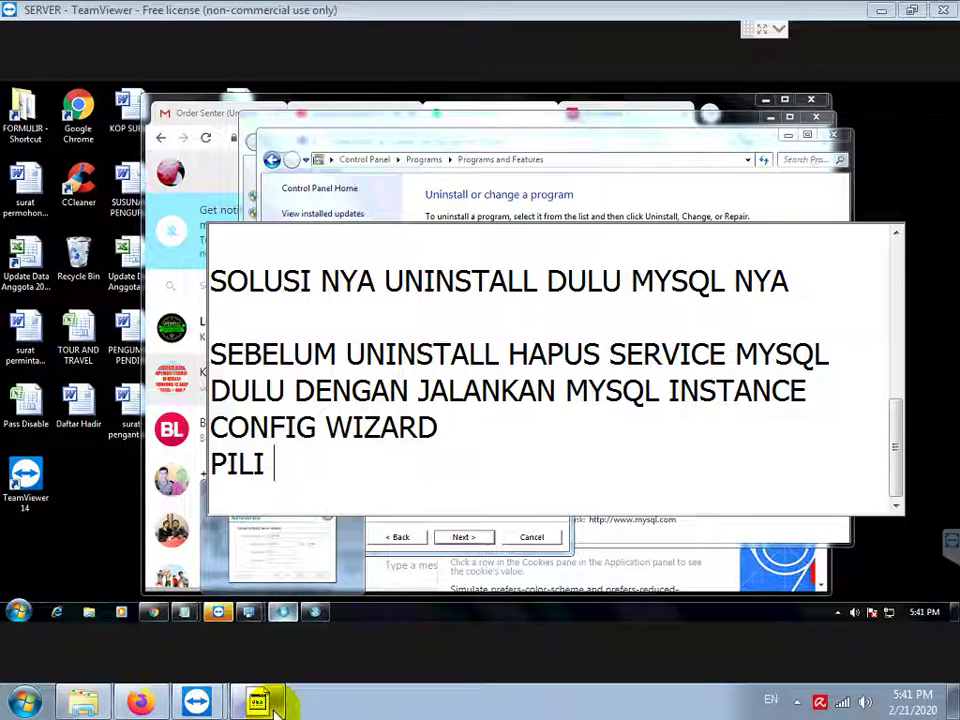
pyautogui.write('REH REMOVE ')
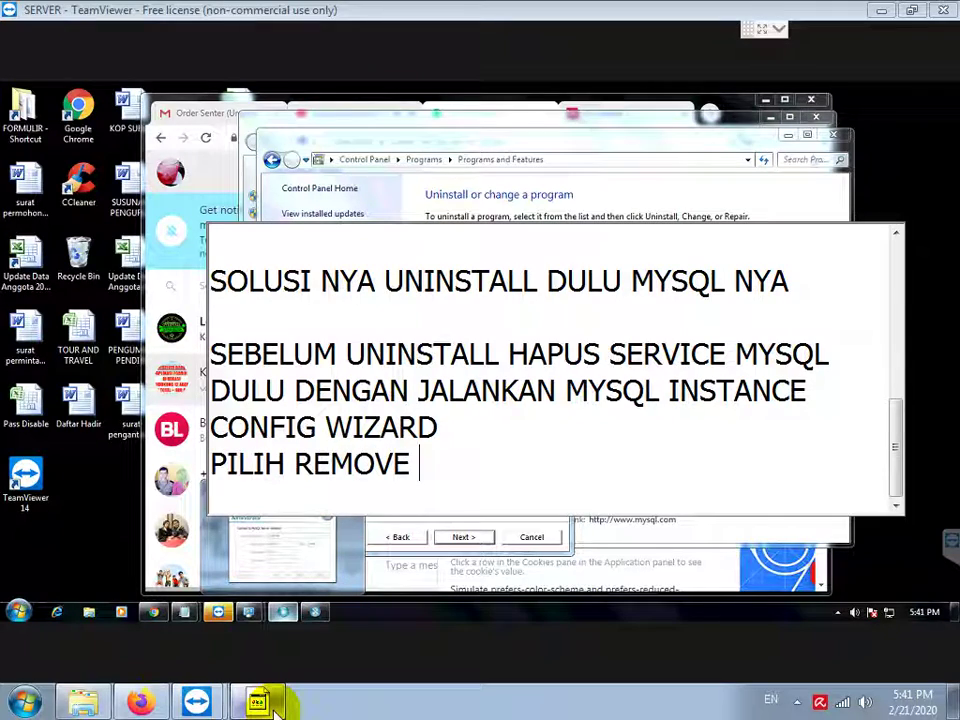
pyautogui.write('INSTANCE')
pyautogui.press('Return')
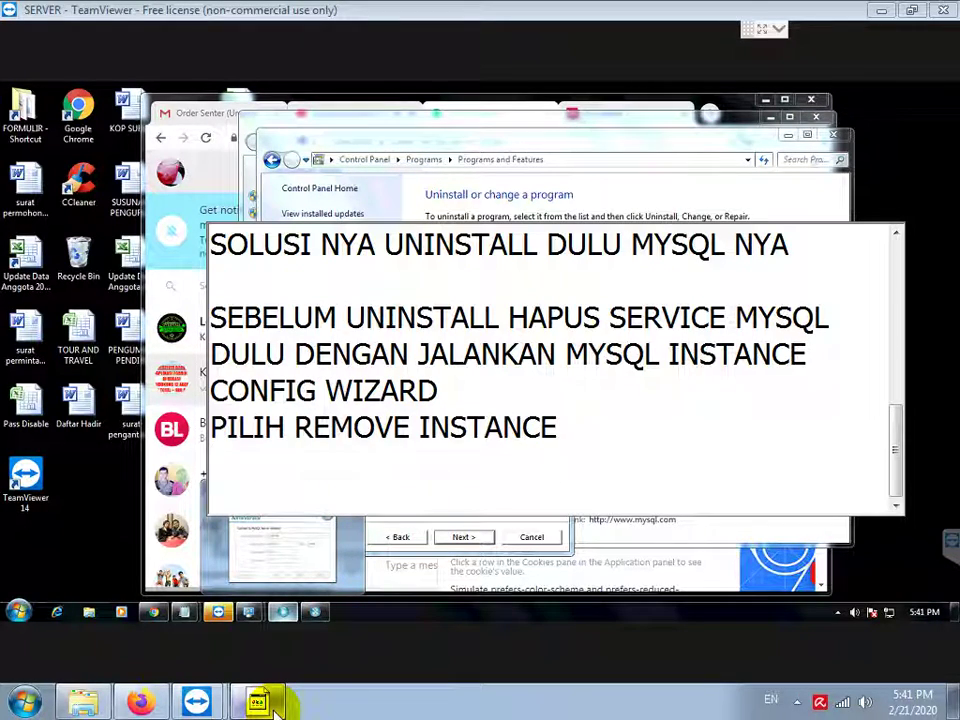
pyautogui.click(427, 524)
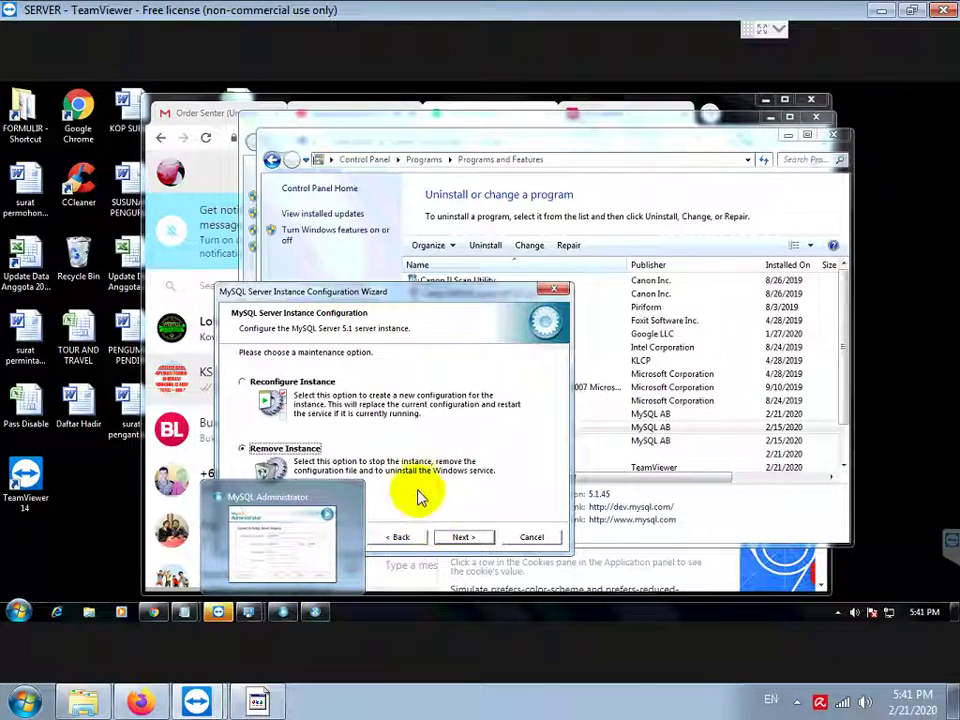
# Step: Execute the instance removal, stopping MySQL and deleting its Windows service, then finish the wizard
pyautogui.click(456, 539)
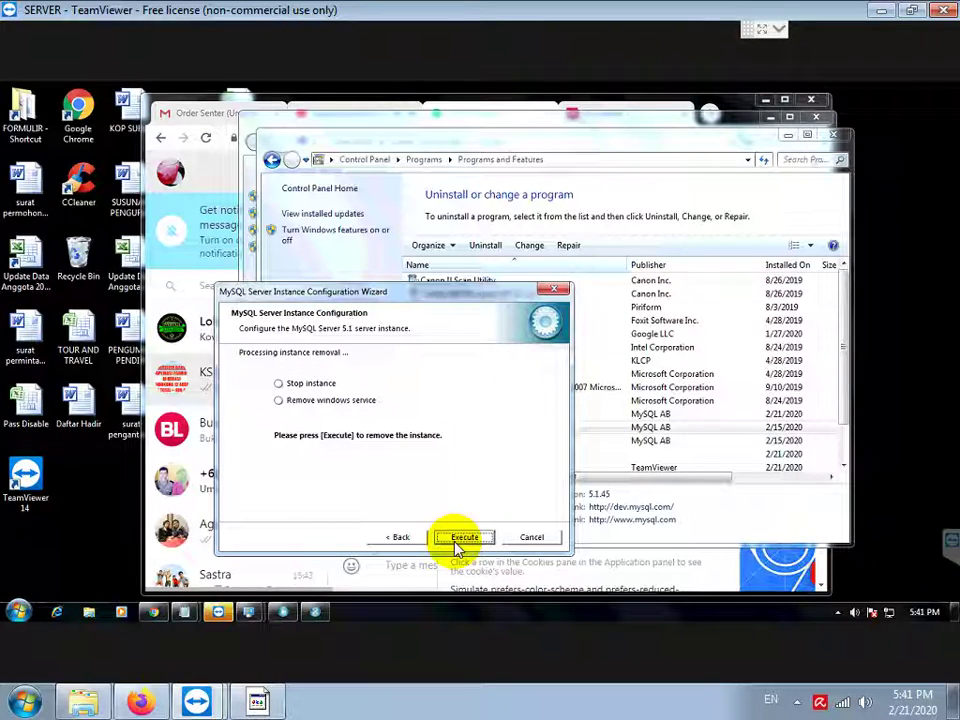
pyautogui.click(462, 538)
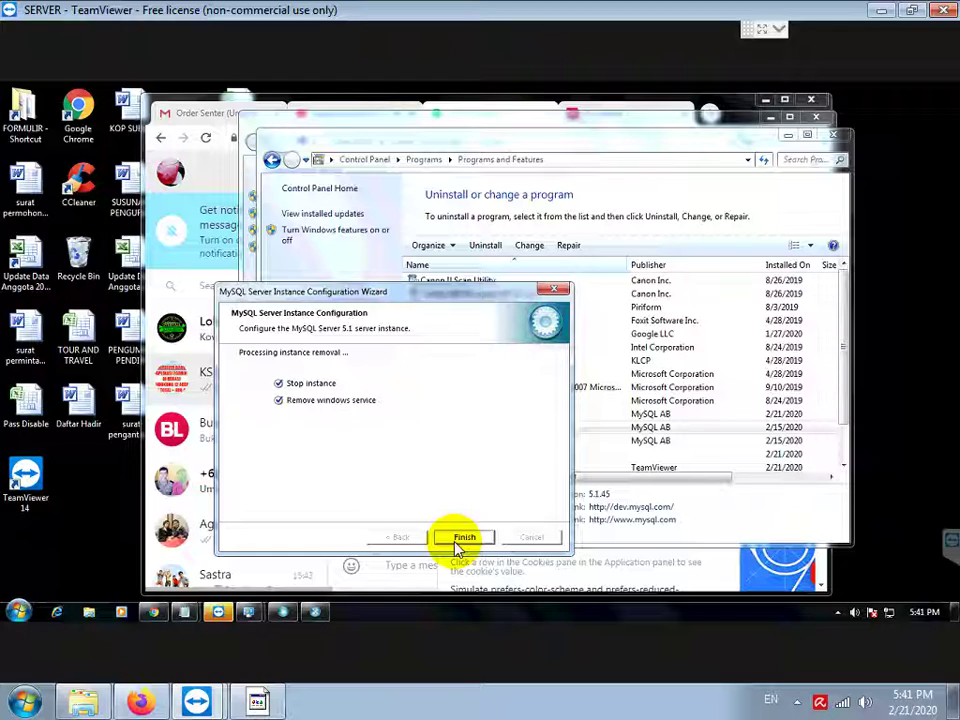
pyautogui.click(456, 541)
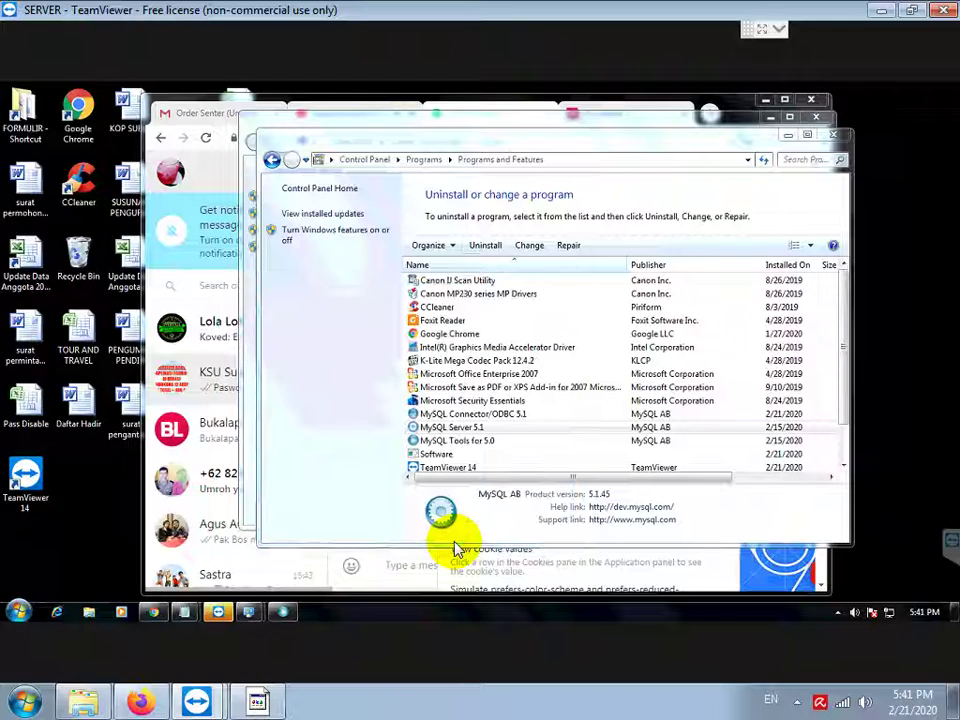
# Step: Select MySQL Server 5.1 in the programs list and uninstall it, confirming the prompt
pyautogui.click(467, 426)
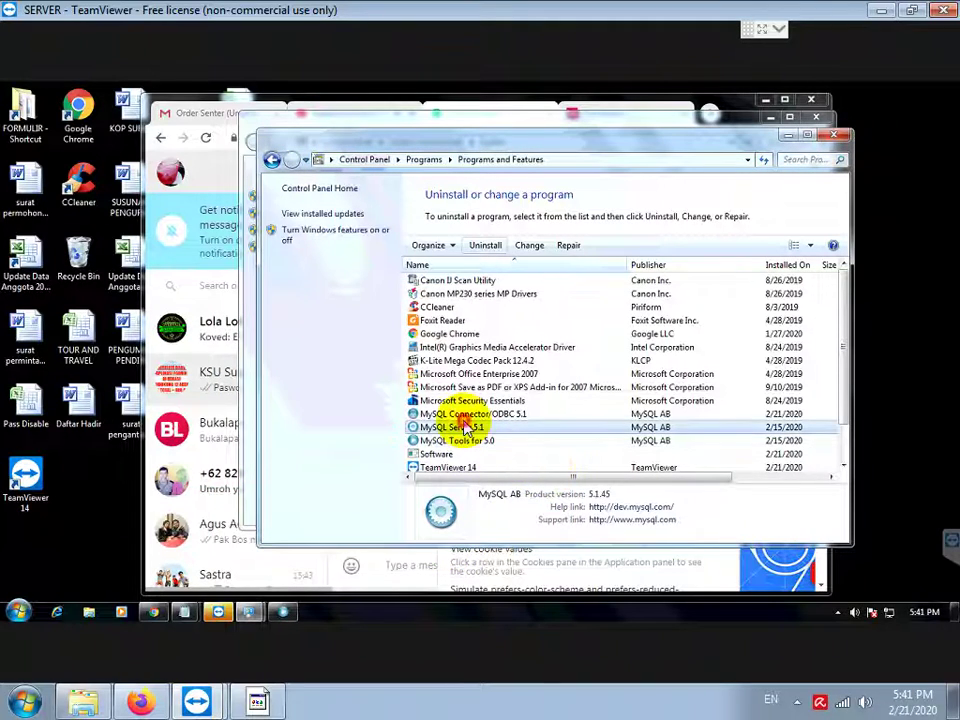
pyautogui.click(472, 247)
pyautogui.click(549, 347)
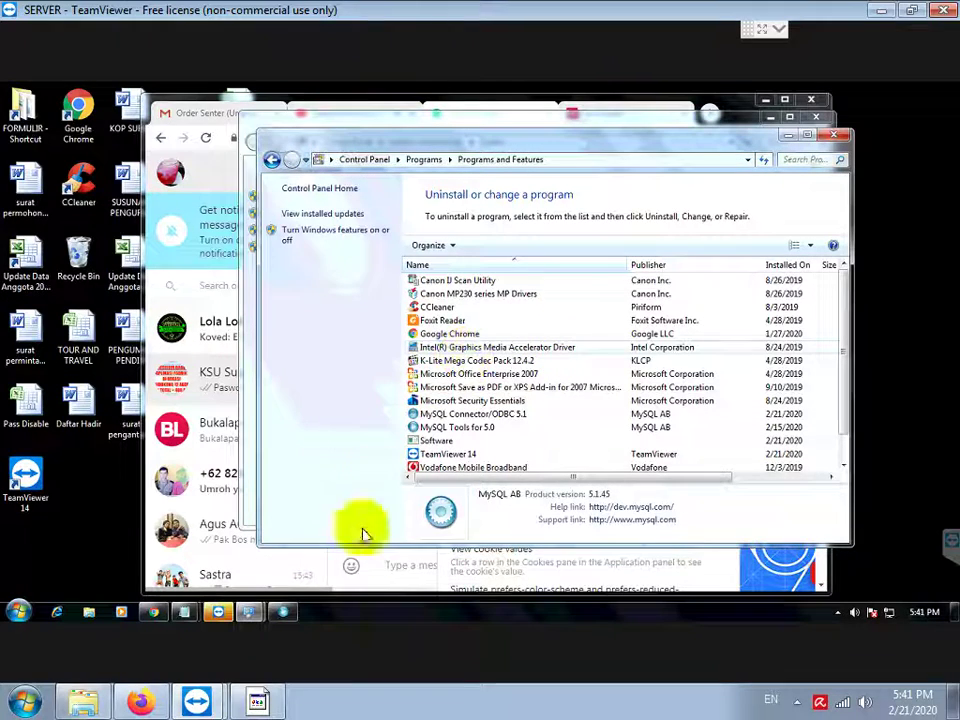
# Step: Add the note line 'SELANJUTNYA HAPUS FOLDER MYSQL PADA C-PROGRAM DATA' in Notepad
pyautogui.click(262, 700)
pyautogui.press('Return')
pyautogui.write('SE')
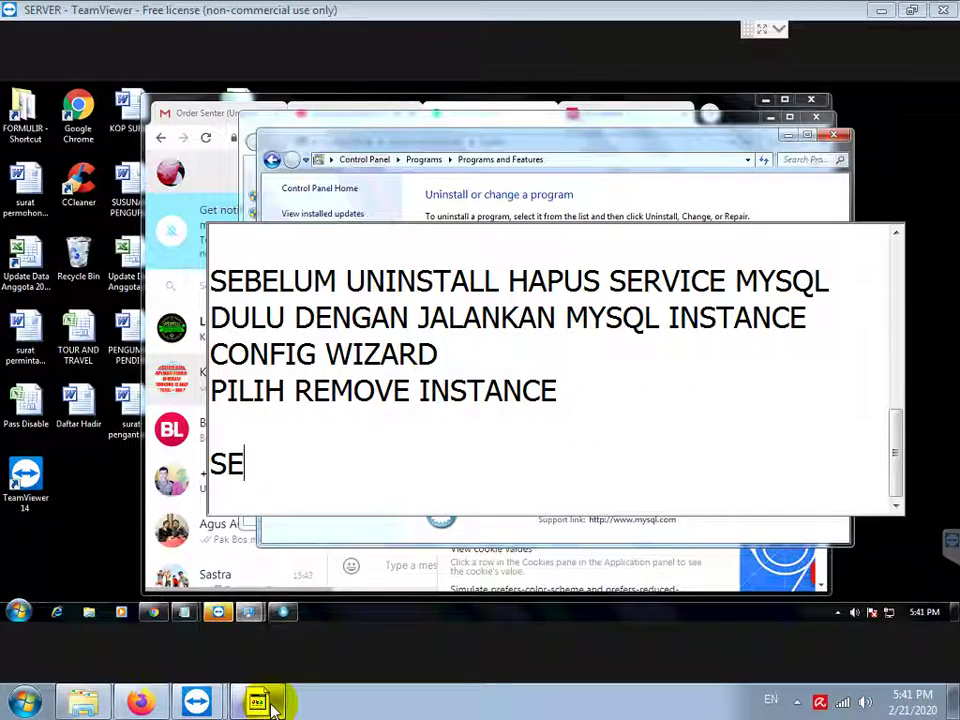
pyautogui.write('LANJUTNYA HAP')
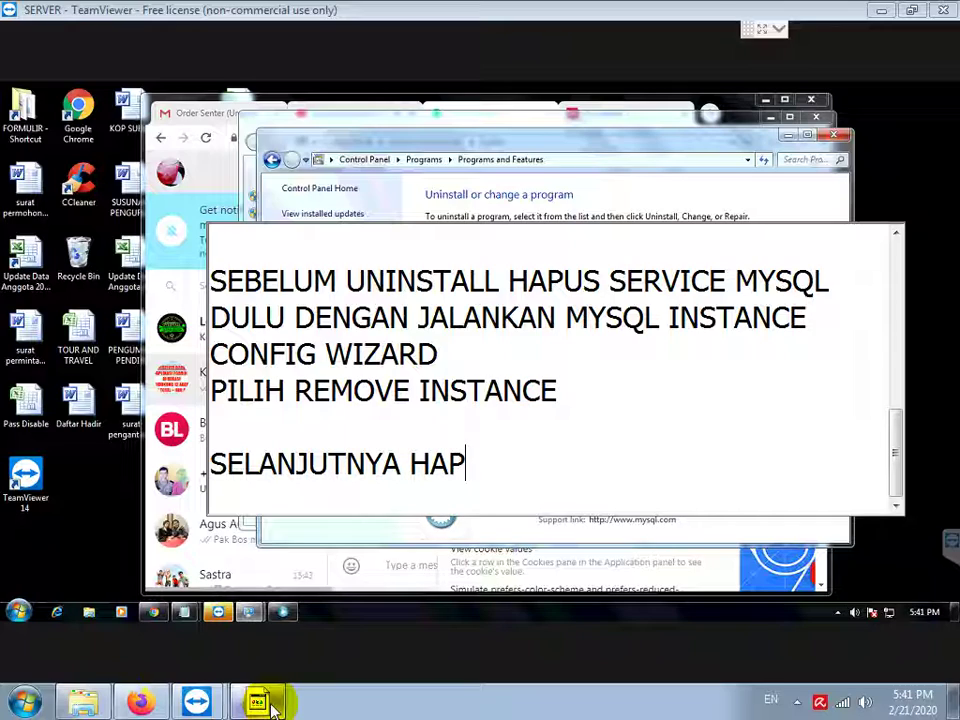
pyautogui.write('US FOLDER MYSQ')
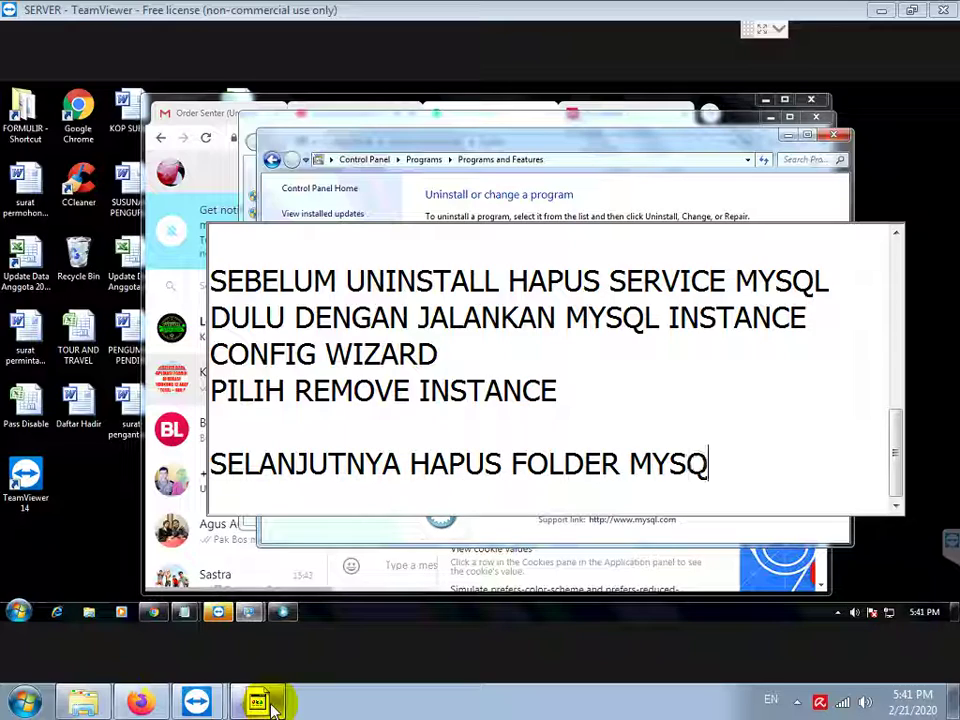
pyautogui.write('L PADA C-')
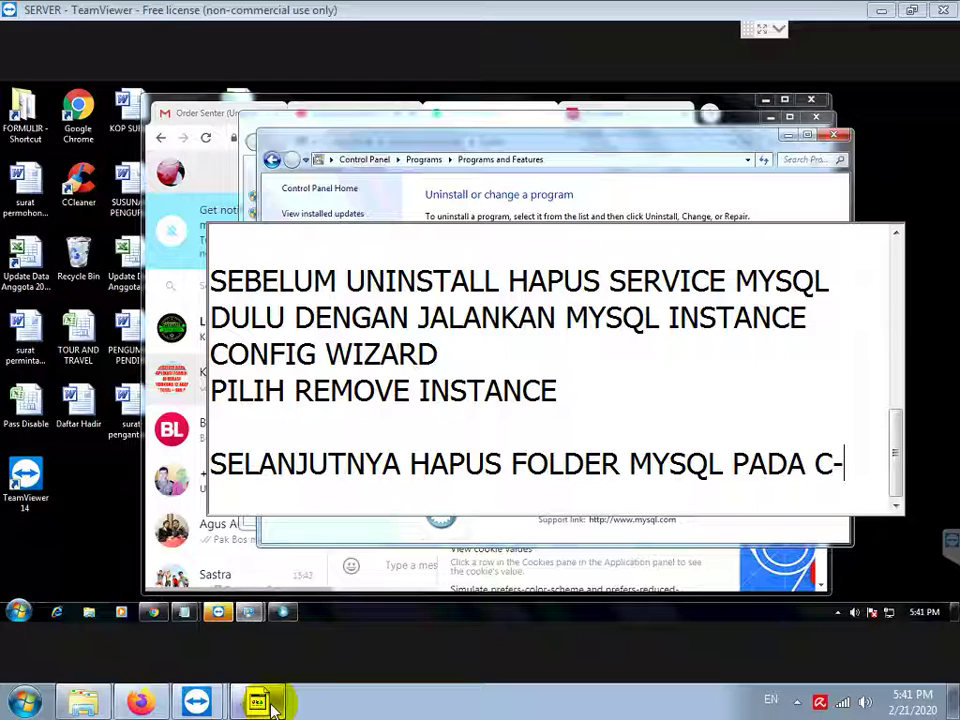
pyautogui.write('PROGRAM DATA')
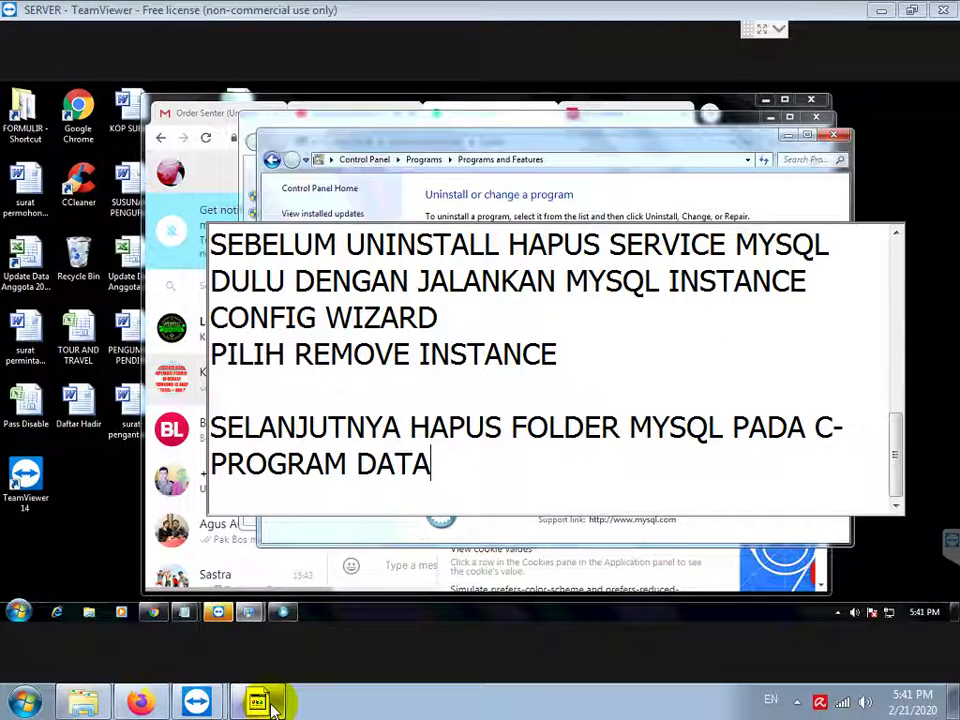
pyautogui.press('Return')
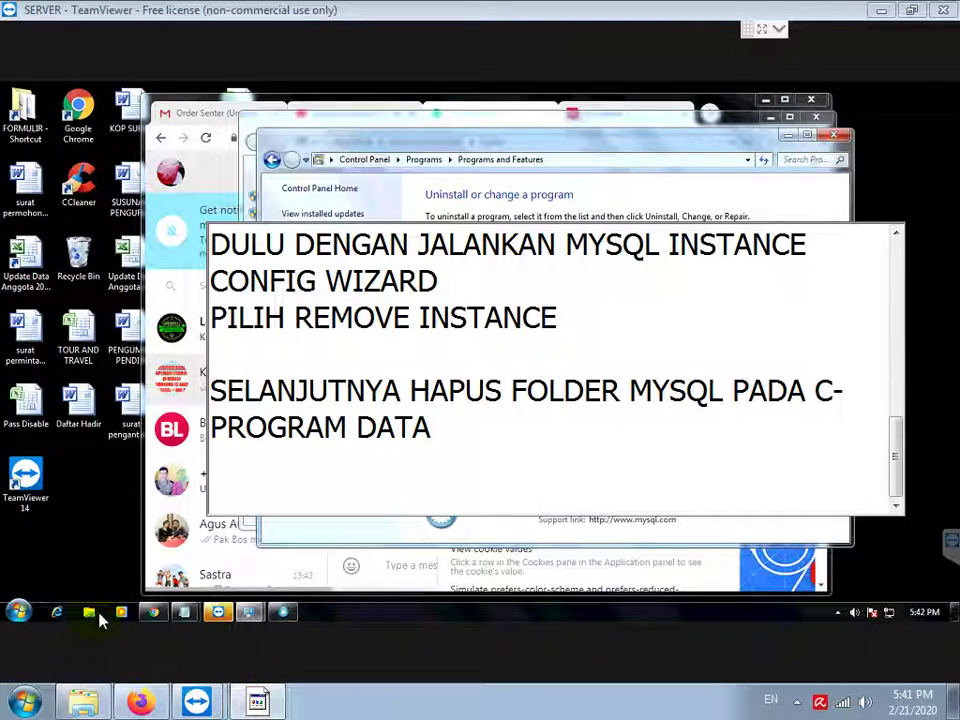
# Step: Open Windows Explorer on the remote machine showing New Volume (C:)
pyautogui.click(90, 613)
pyautogui.click(90, 612)
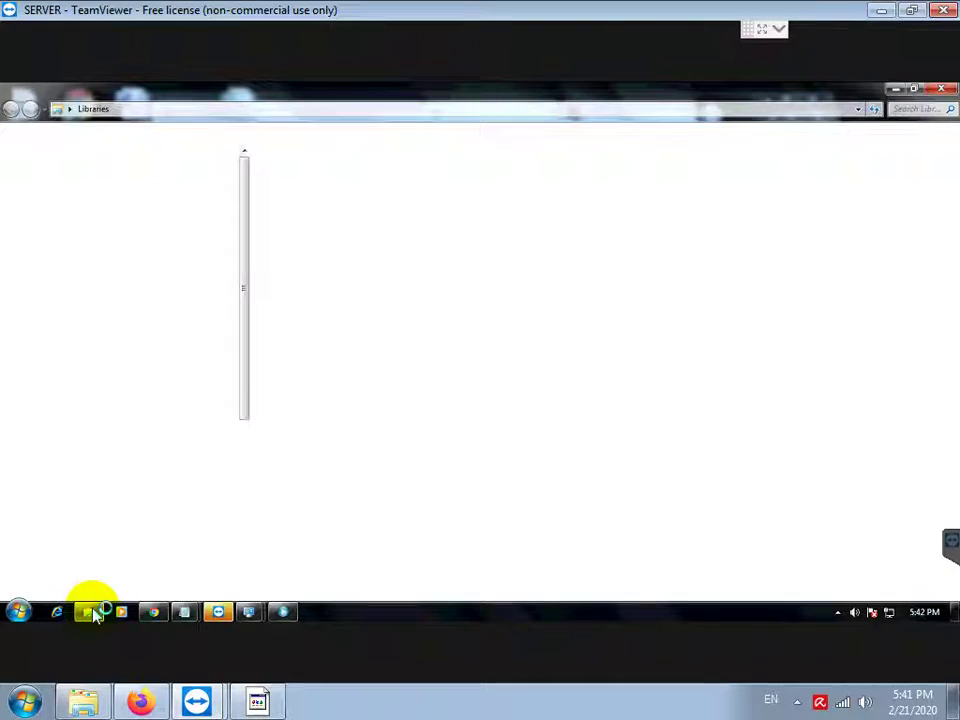
pyautogui.click(74, 380)
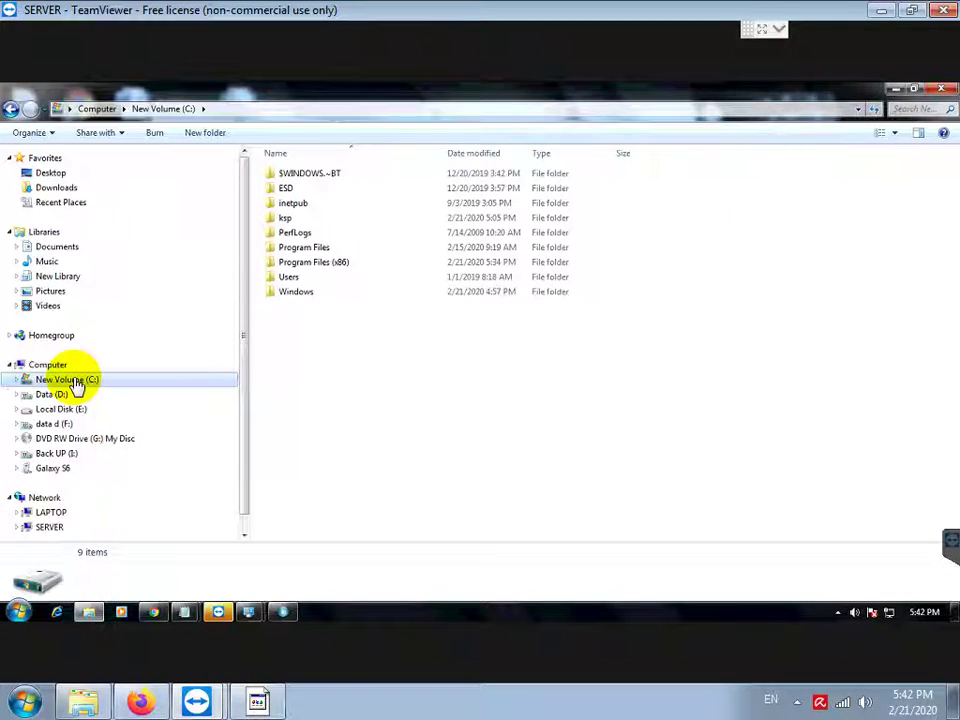
# Step: Add the note 'KALAU TIDAK ADA KE FOLDER OPTIONS DULU, LALU SHOW HIDDEN FILE DAN FOLDER', fixing the typo
pyautogui.click(258, 703)
pyautogui.write('KALAU TIDAK')
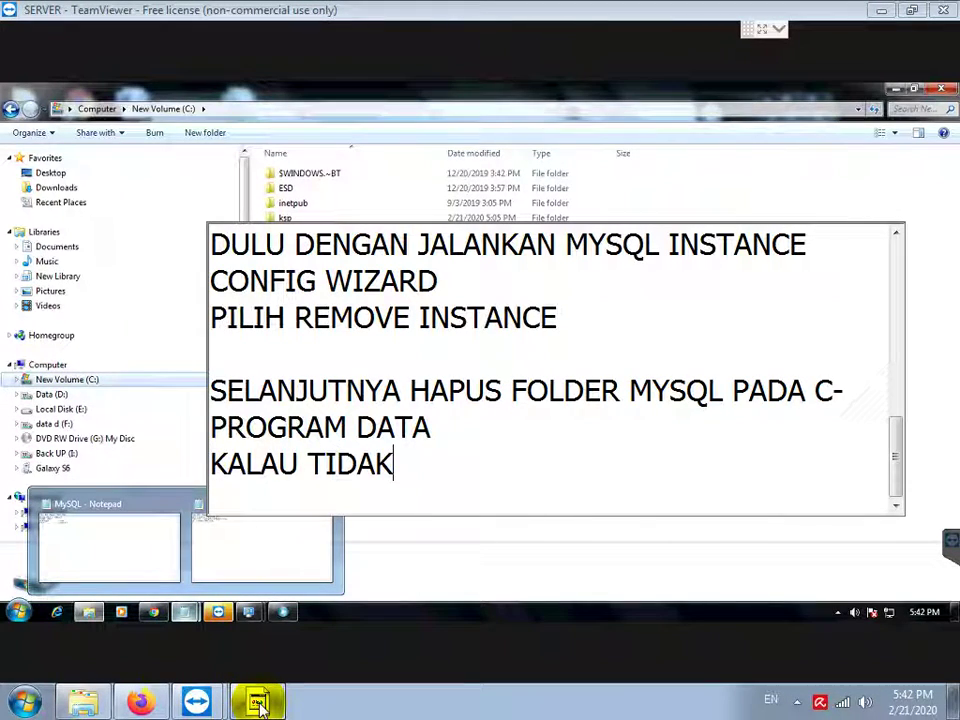
pyautogui.write(' ADA KE F')
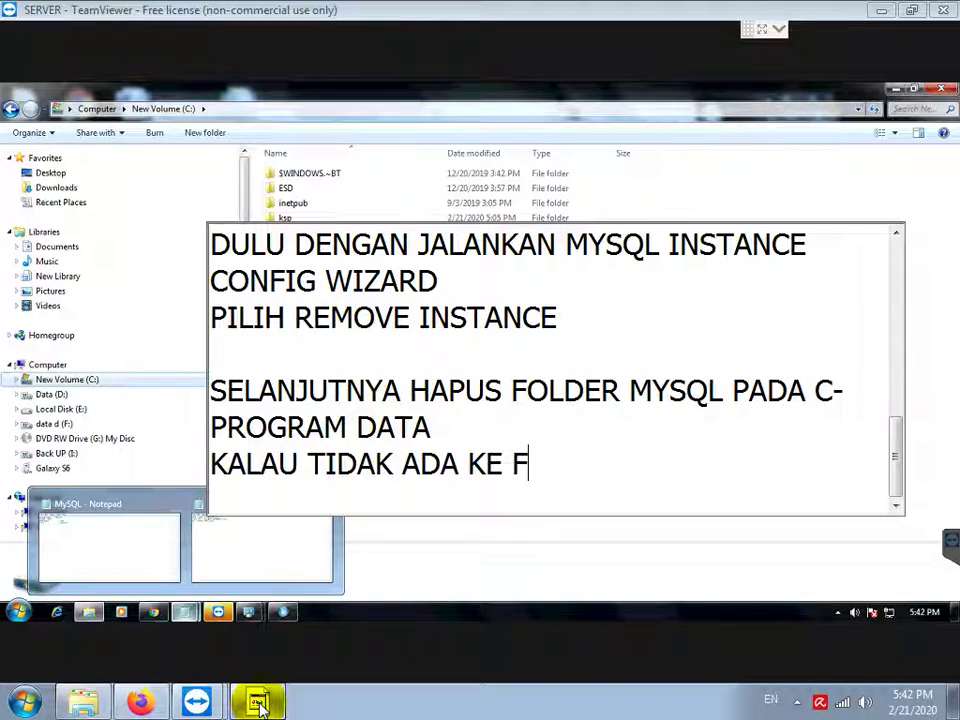
pyautogui.write('OLDER OPTIONS ')
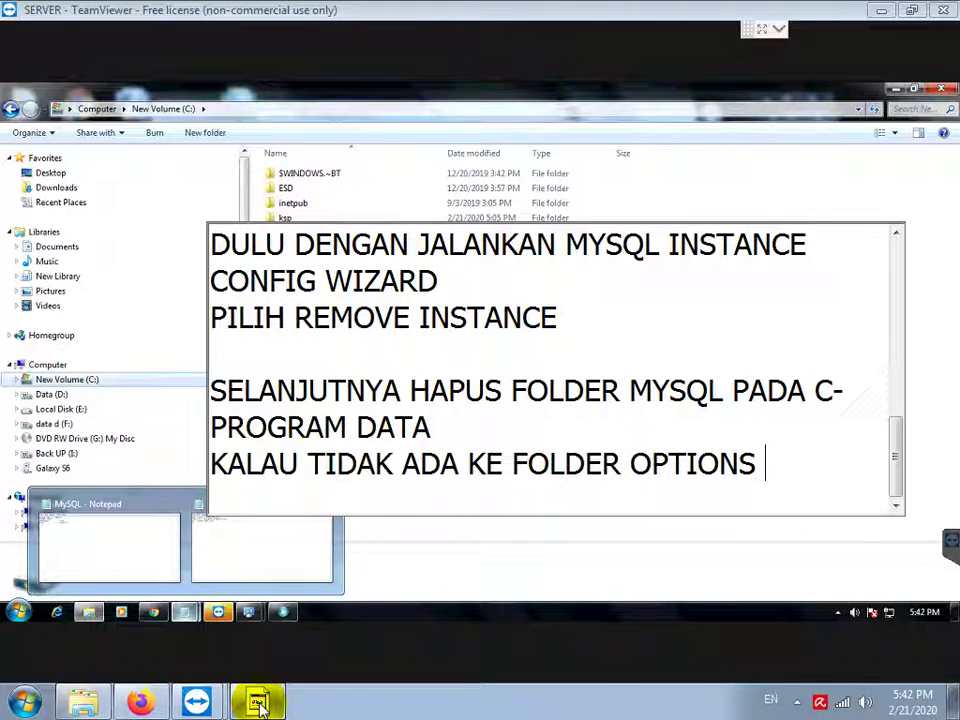
pyautogui.write('DULU, LALU')
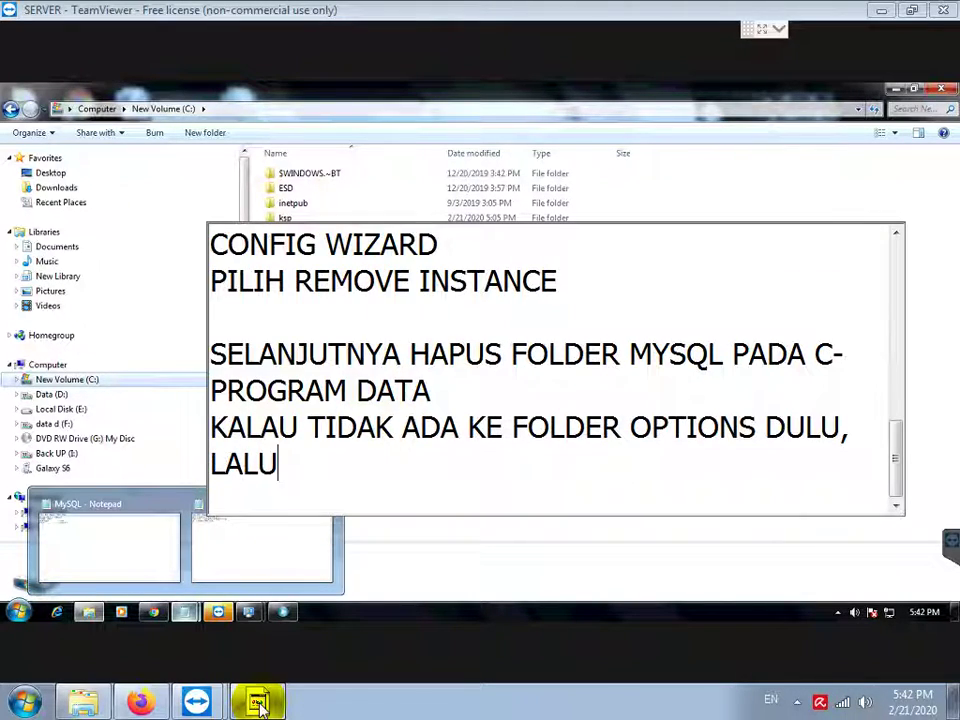
pyautogui.write(' SHOW HIIDEN')
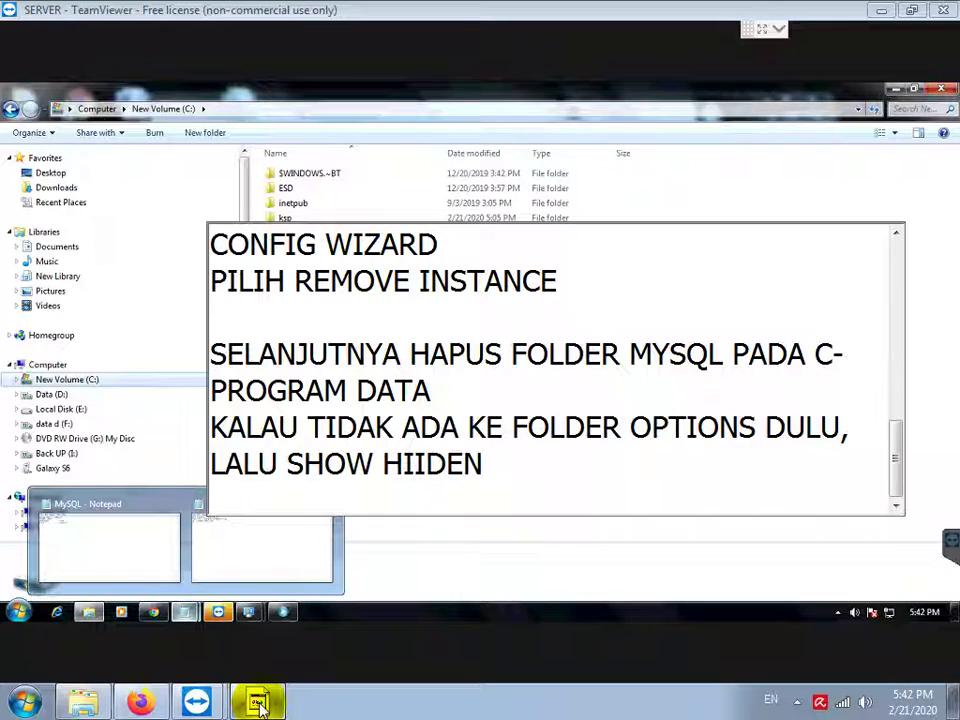
pyautogui.press('BackSpace')
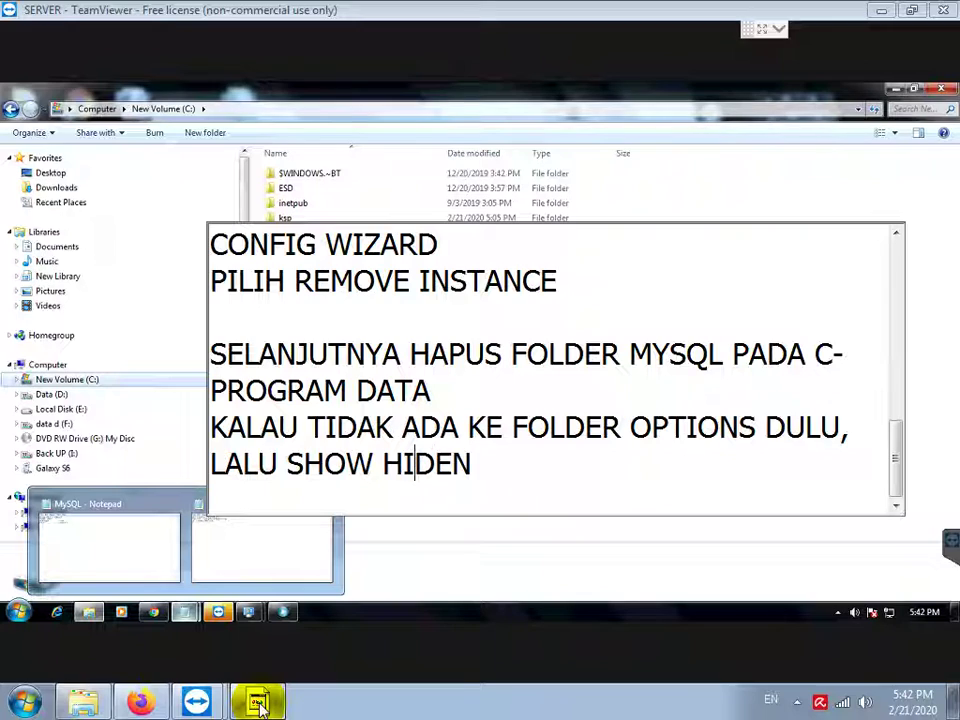
pyautogui.write('D')
pyautogui.press('End')
pyautogui.write('FILE DAN FOLD')
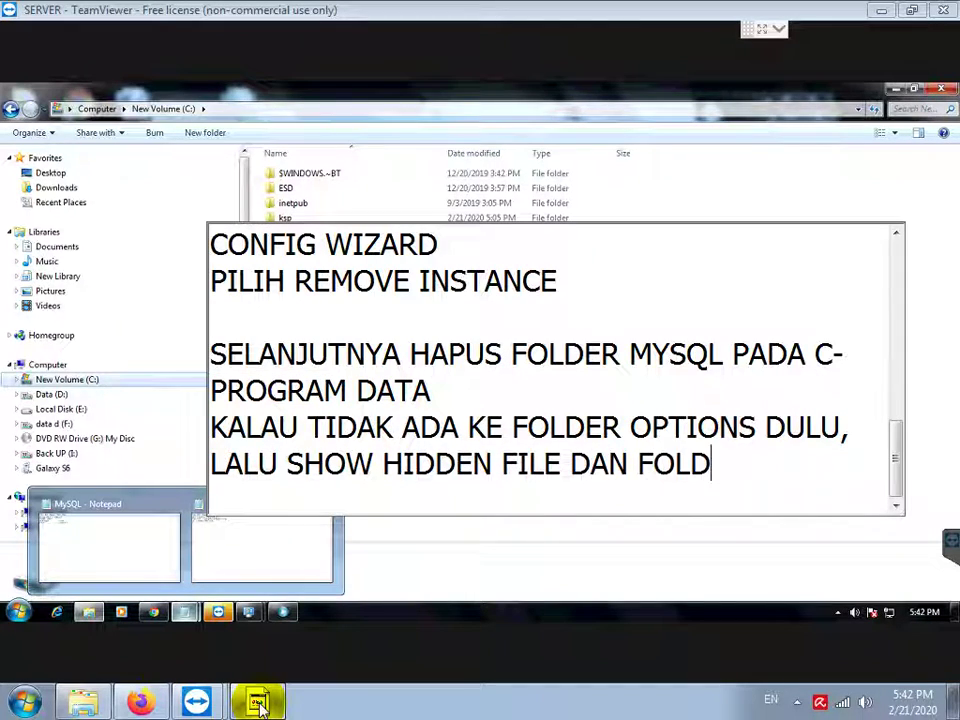
pyautogui.write('ER')
pyautogui.press('Return')
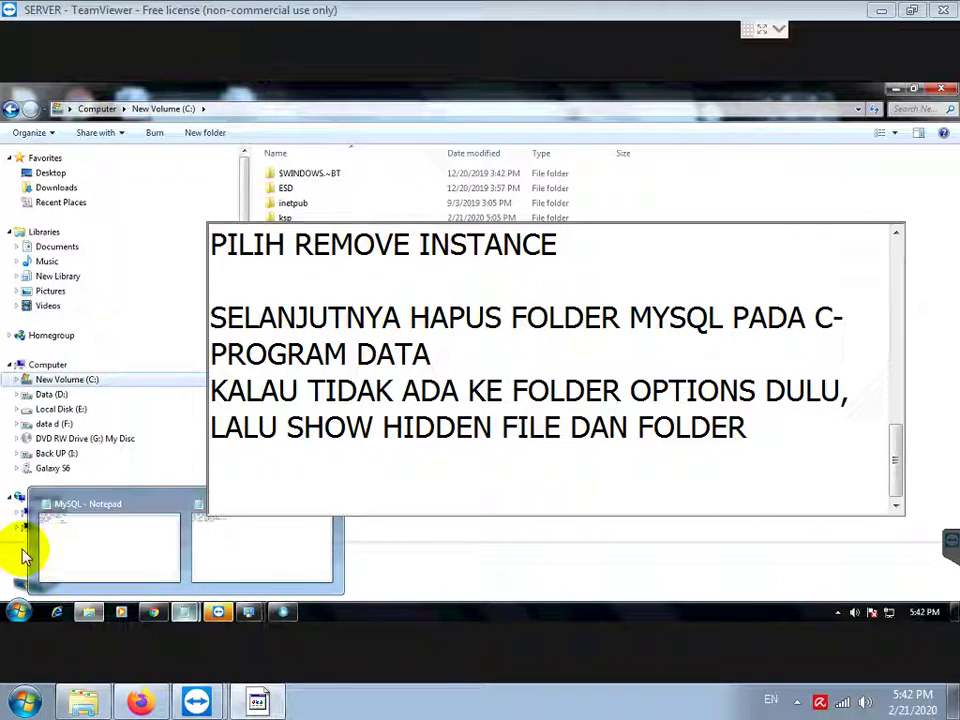
# Step: Turn on 'Show hidden files, folders, and drives' in Control Panel's Folder Options, then recheck drive C
pyautogui.click(18, 610)
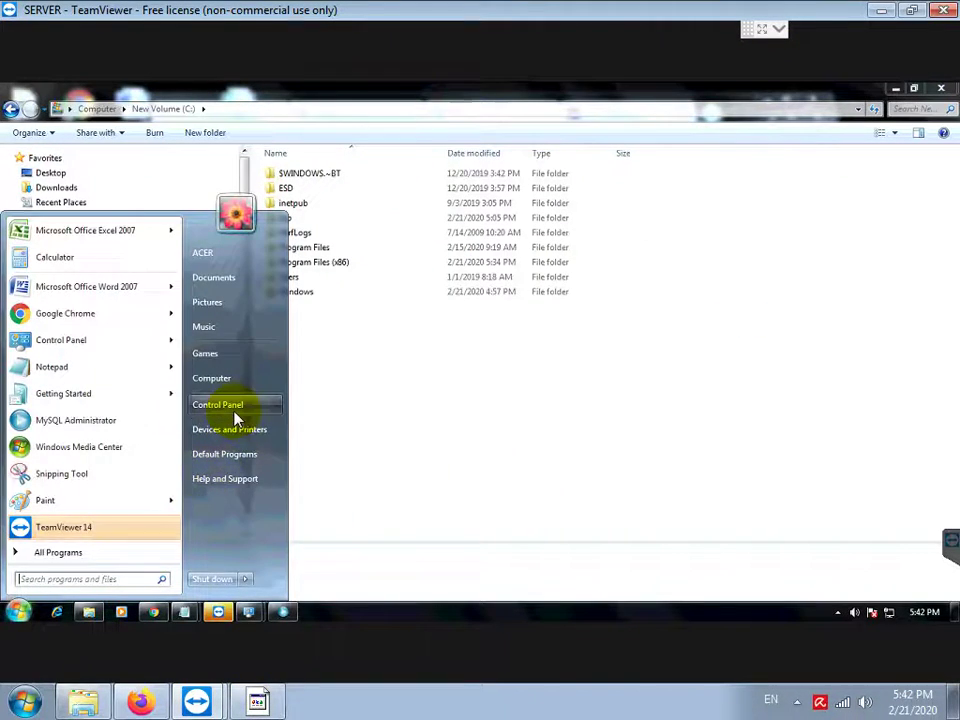
pyautogui.click(236, 418)
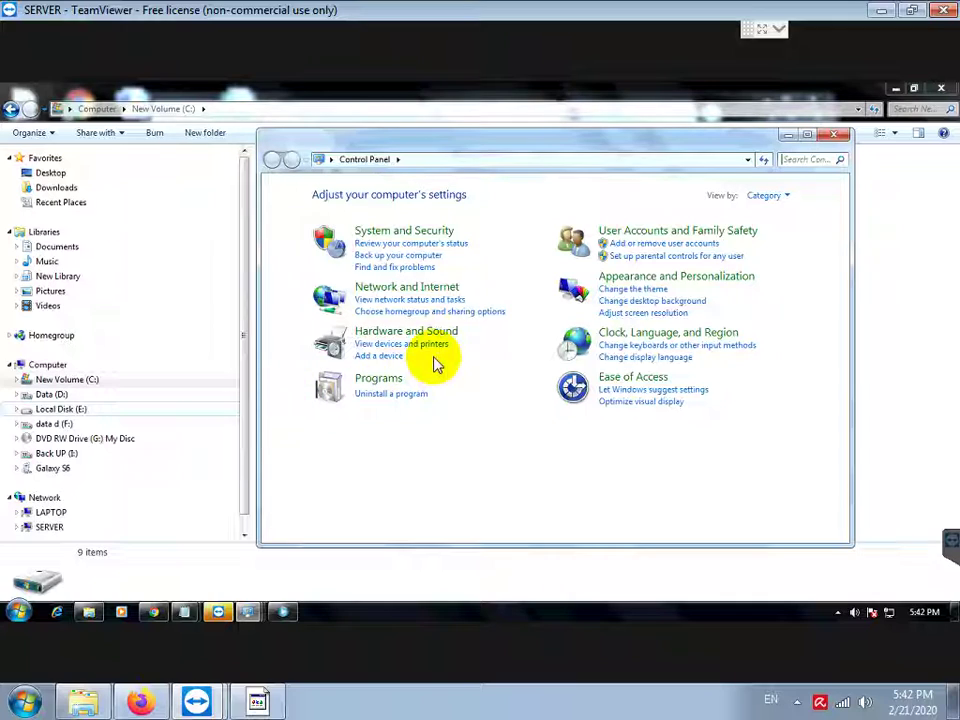
pyautogui.click(792, 160)
pyautogui.write('folder')
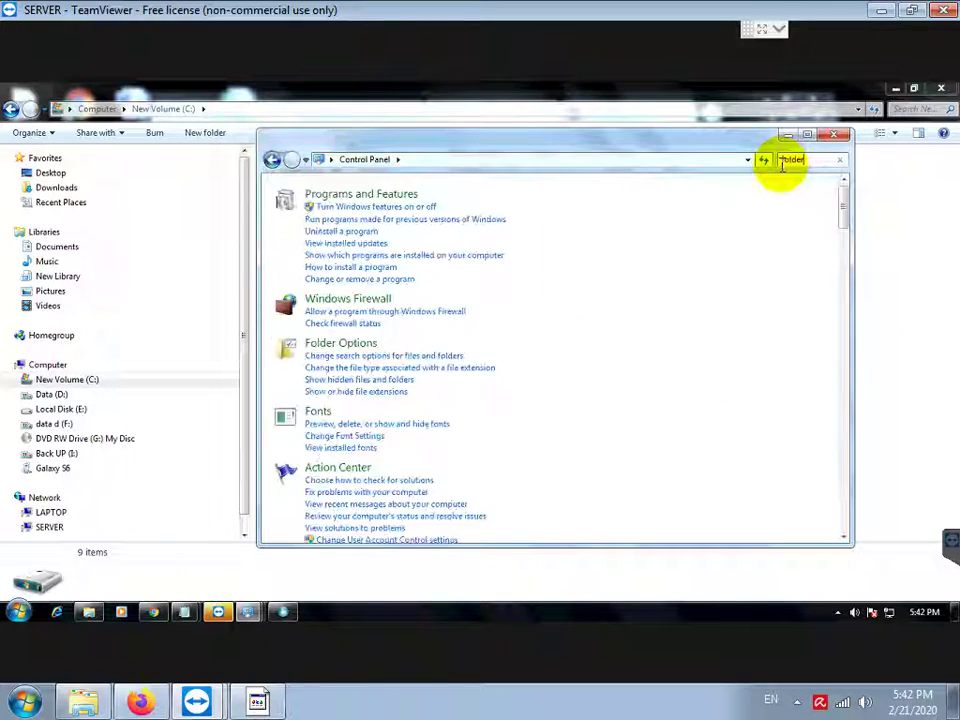
pyautogui.click(352, 205)
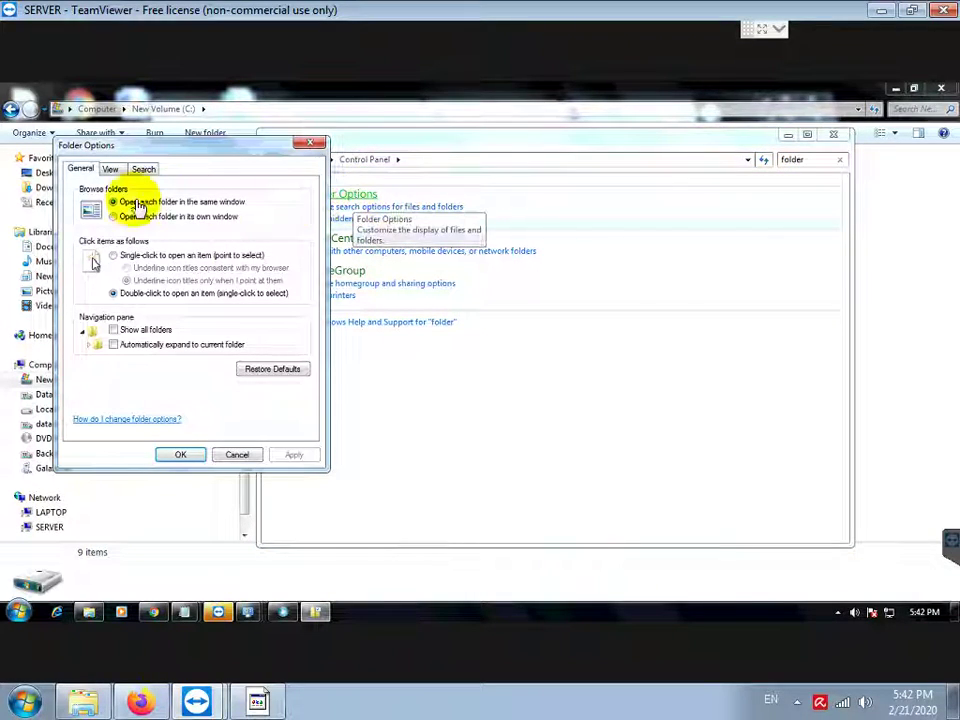
pyautogui.click(111, 170)
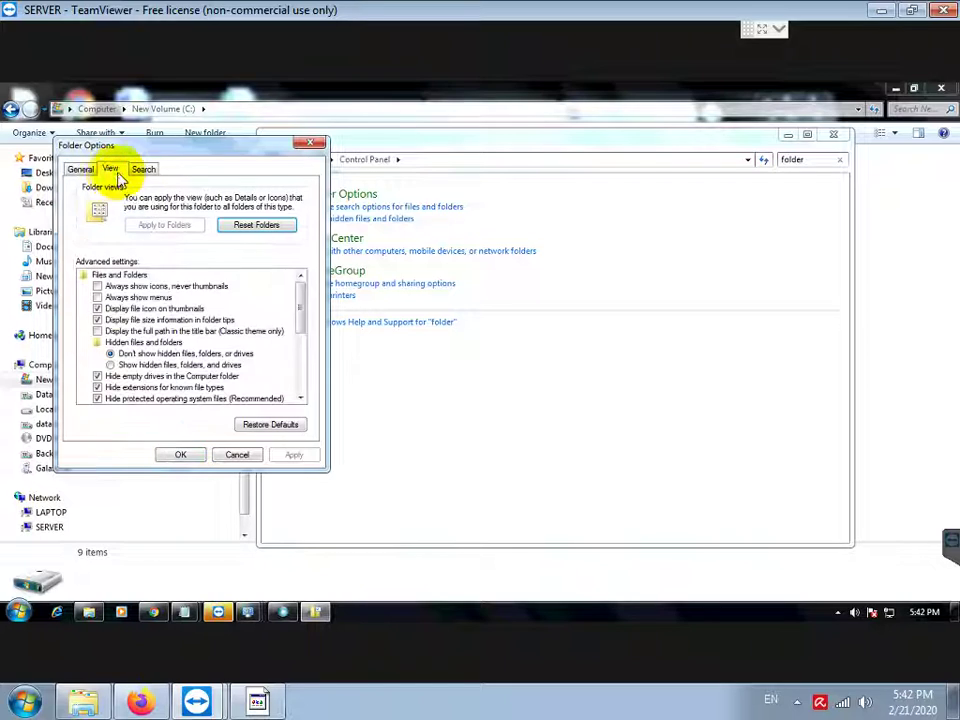
pyautogui.click(111, 364)
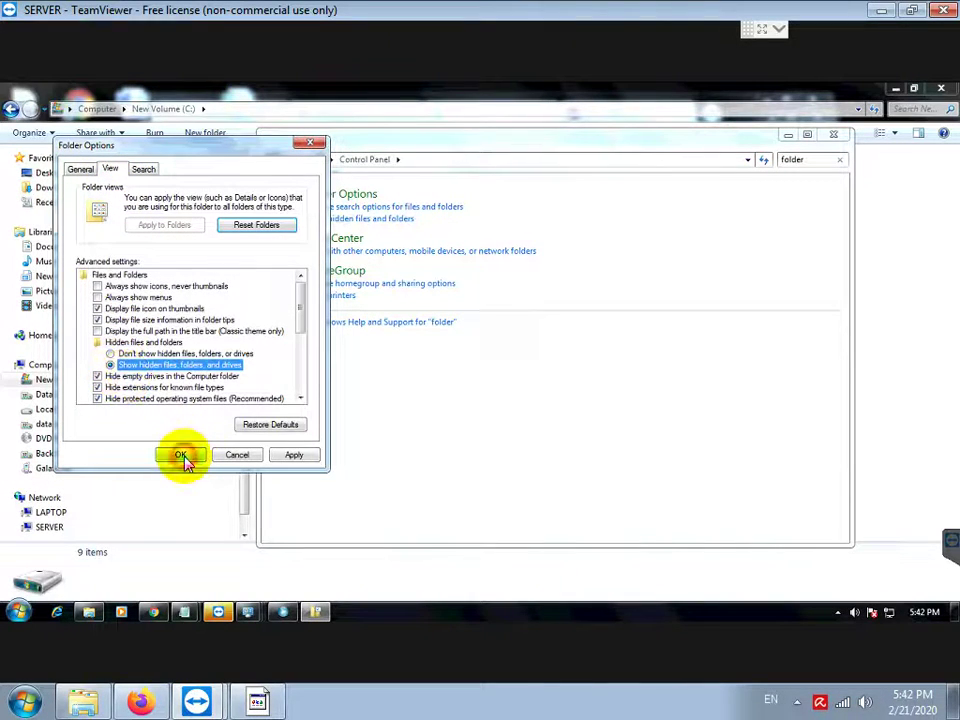
pyautogui.click(181, 456)
pyautogui.click(86, 384)
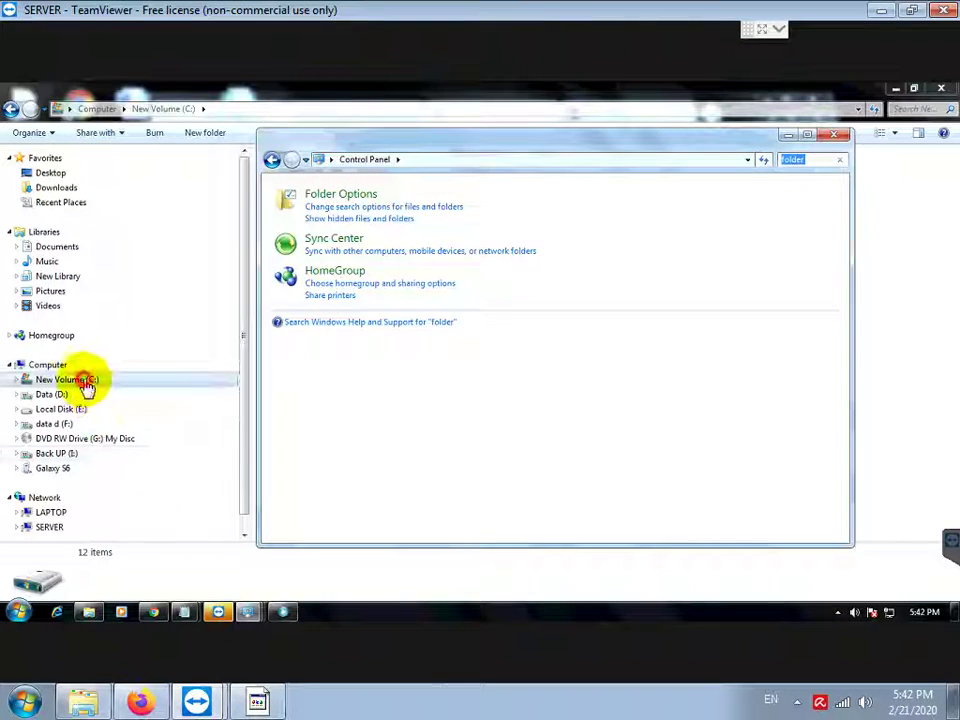
# Step: Delete the MySQL folder inside C:\ProgramData, confirming the move to the Recycle Bin
pyautogui.click(306, 310)
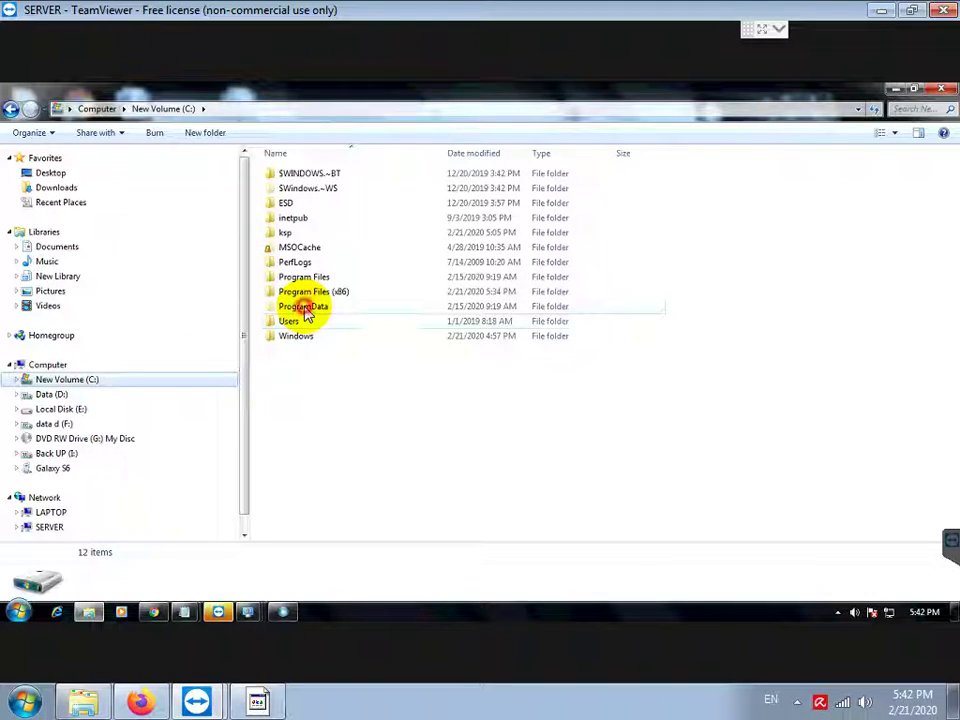
pyautogui.doubleClick(306, 310)
pyautogui.click(303, 308)
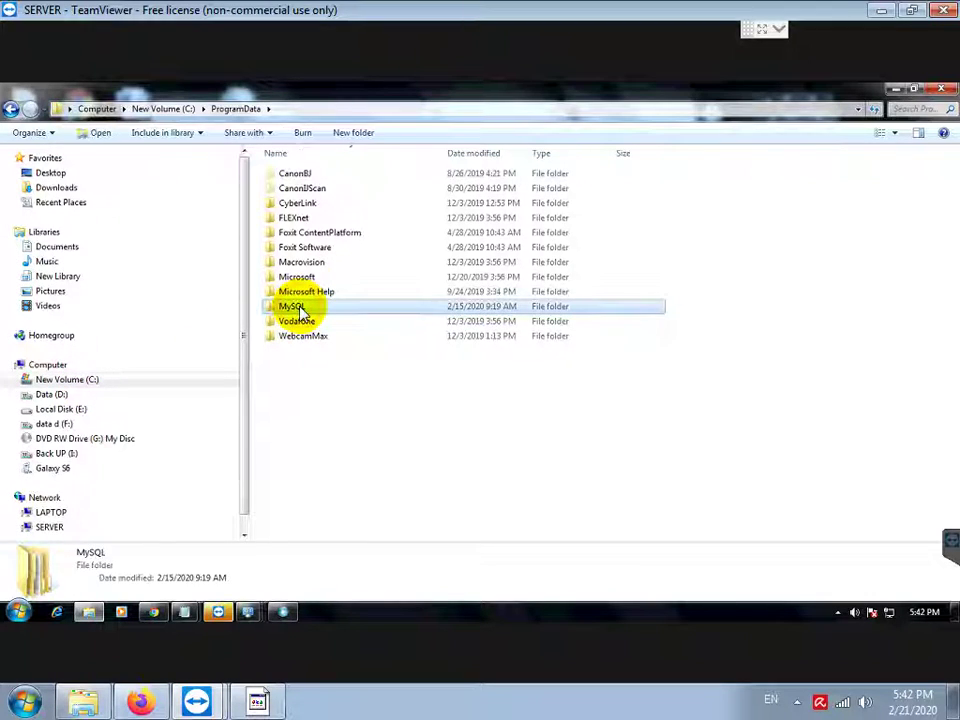
pyautogui.rightClick(302, 310)
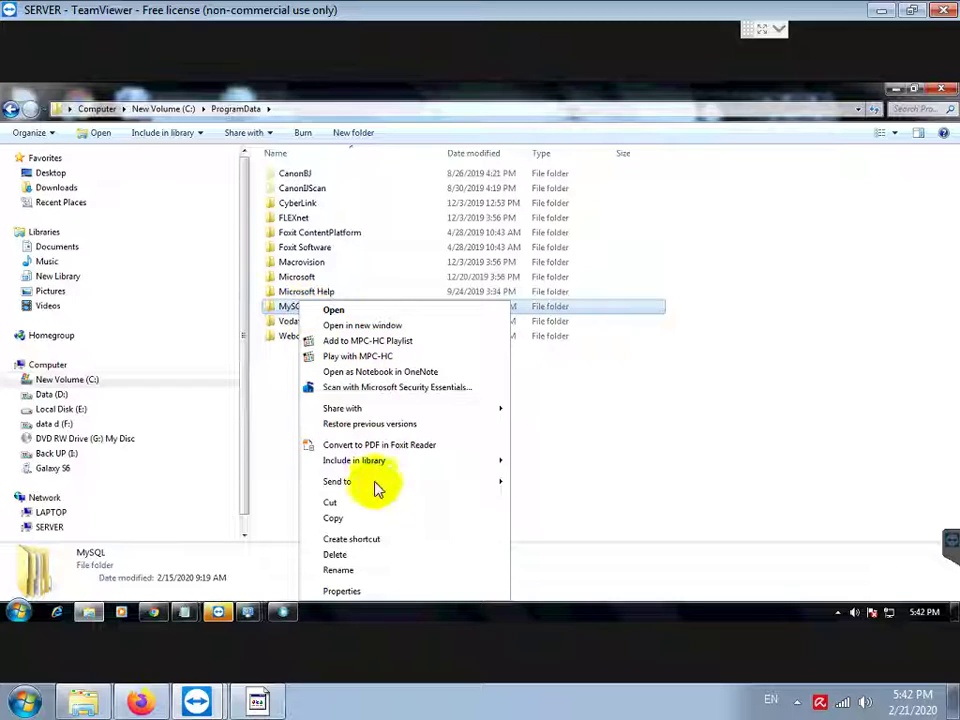
pyautogui.click(338, 556)
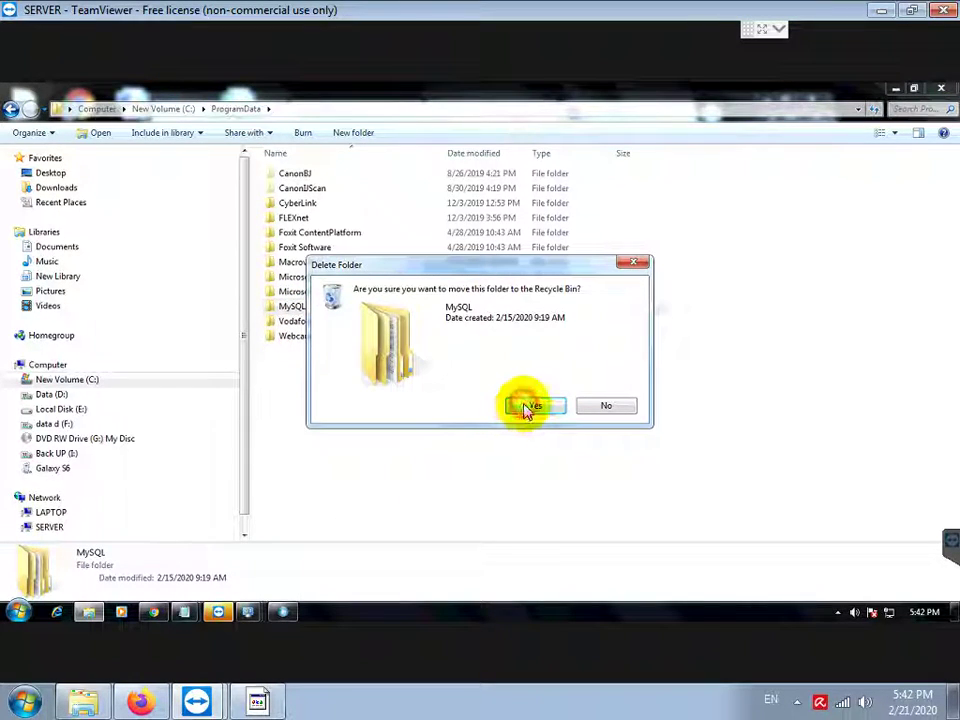
pyautogui.click(527, 408)
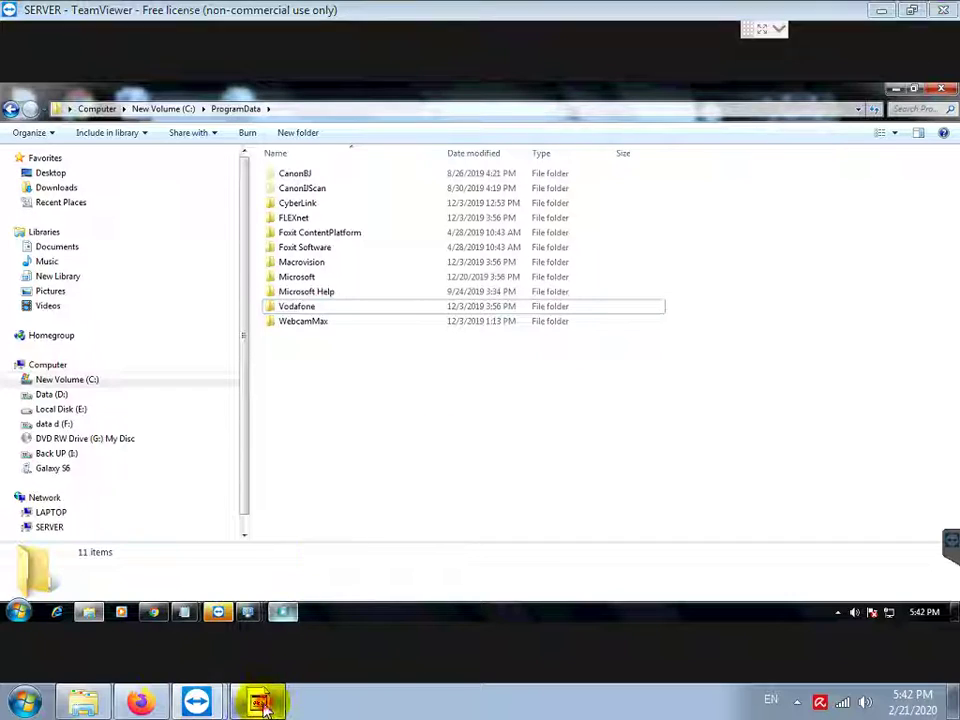
pyautogui.click(263, 704)
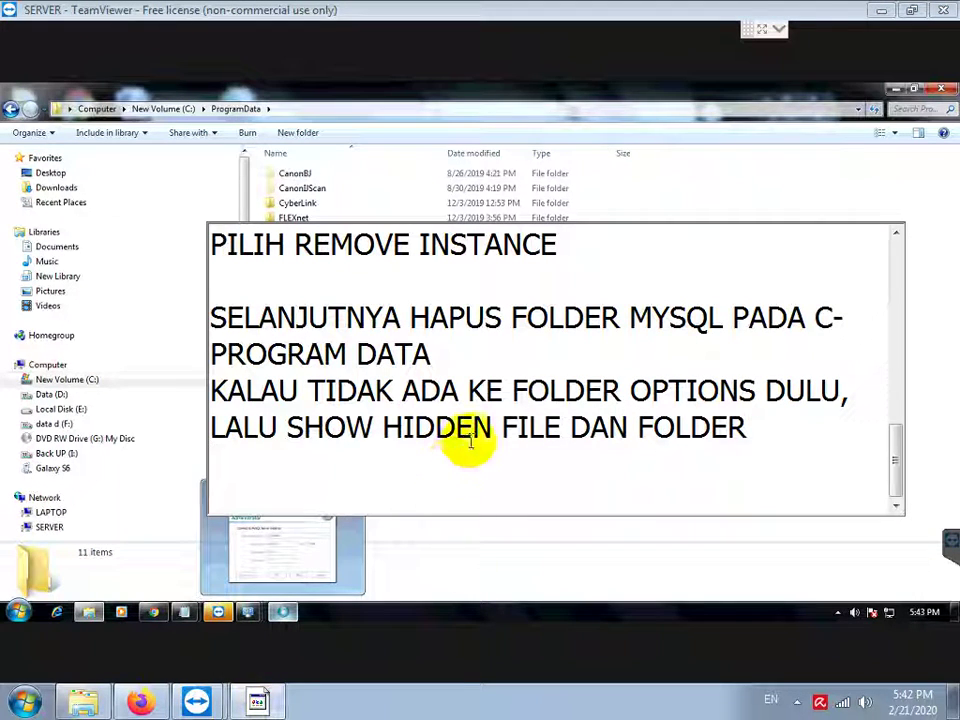
# Step: Add the note line 'BERIKUTNYA BARU INSTALL MYSQL SERVER 64BIT' followed by a blank line
pyautogui.press('Return')
pyautogui.press('Return')
pyautogui.write('BERIKU')
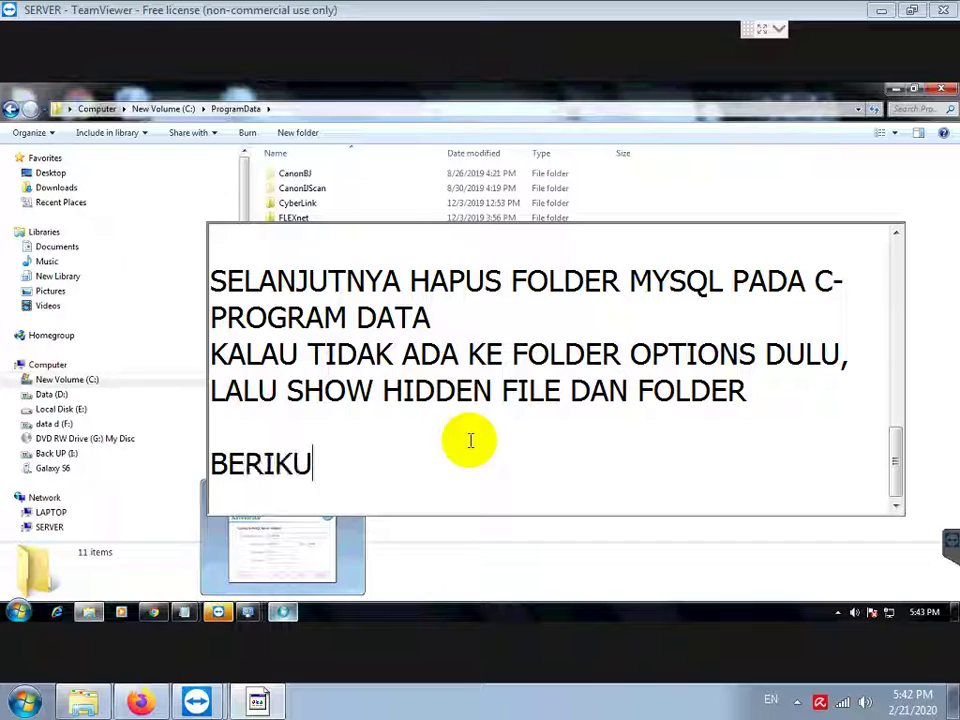
pyautogui.write('TNYA BARU INSTALL MYSQL SERVER ')
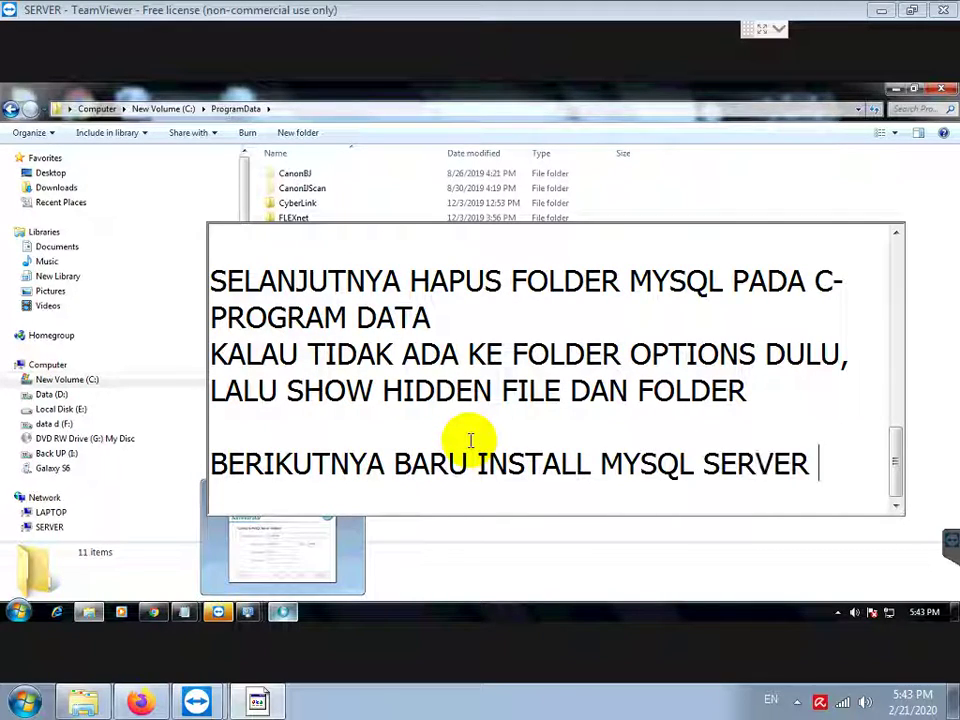
pyautogui.write('64BIT')
pyautogui.press('Return')
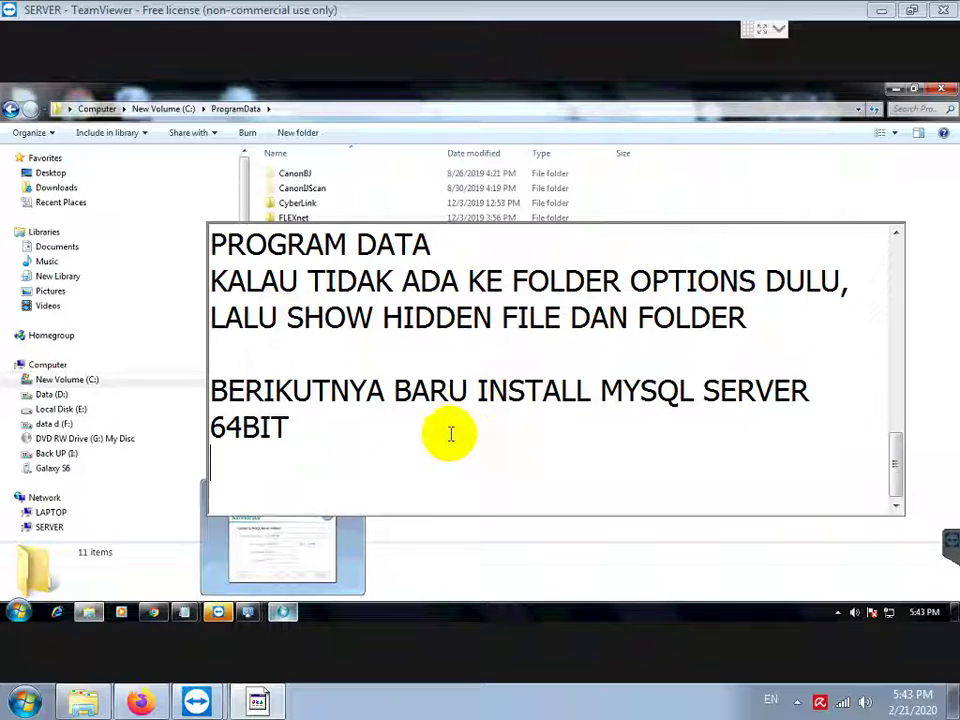
# Step: Run the mysql-server winx64 installer from the mysql folder on DVD RW Drive (G:)
pyautogui.click(70, 438)
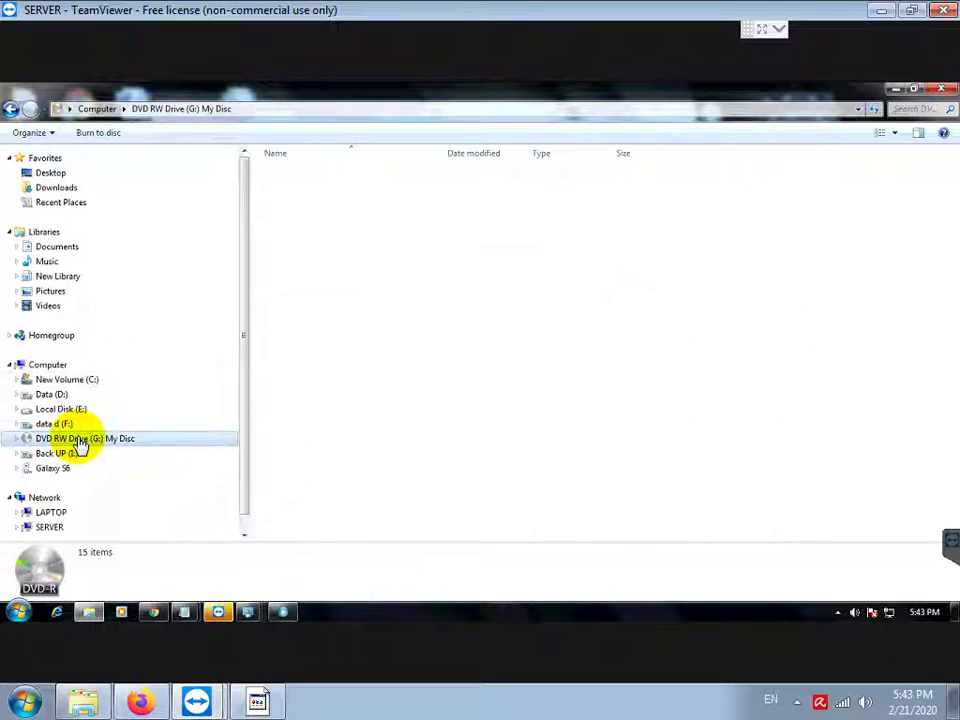
pyautogui.click(294, 194)
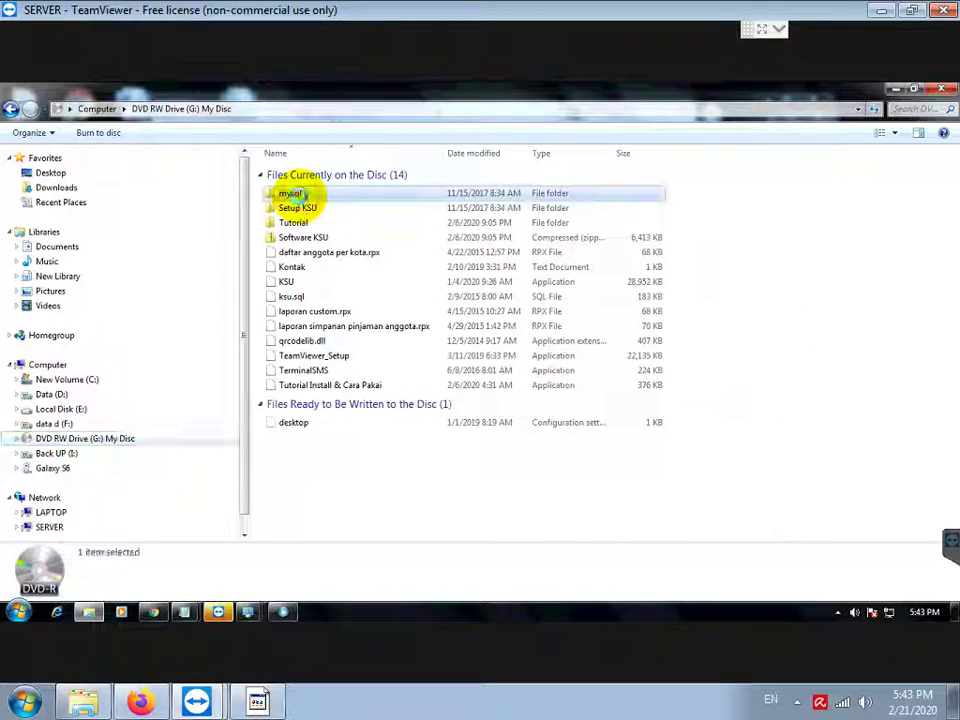
pyautogui.doubleClick(294, 194)
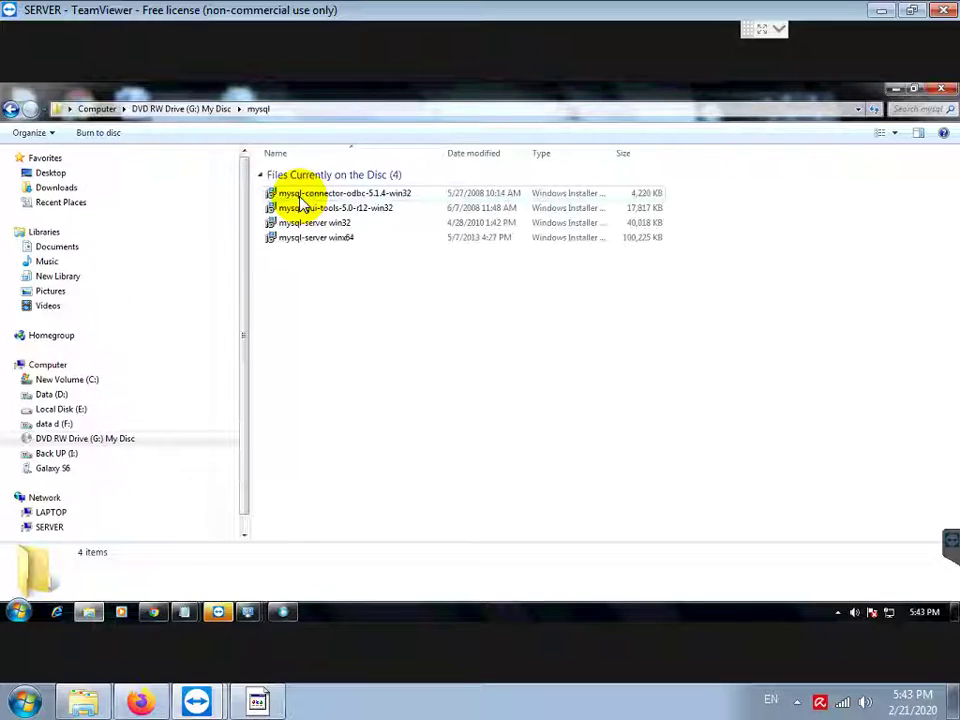
pyautogui.click(371, 214)
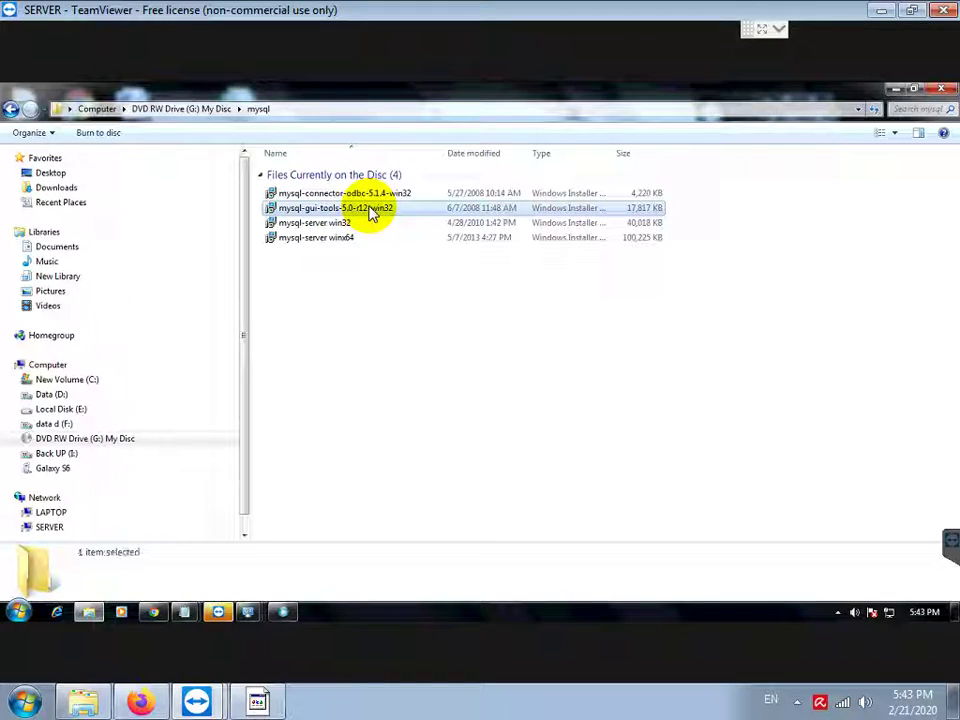
pyautogui.click(343, 242)
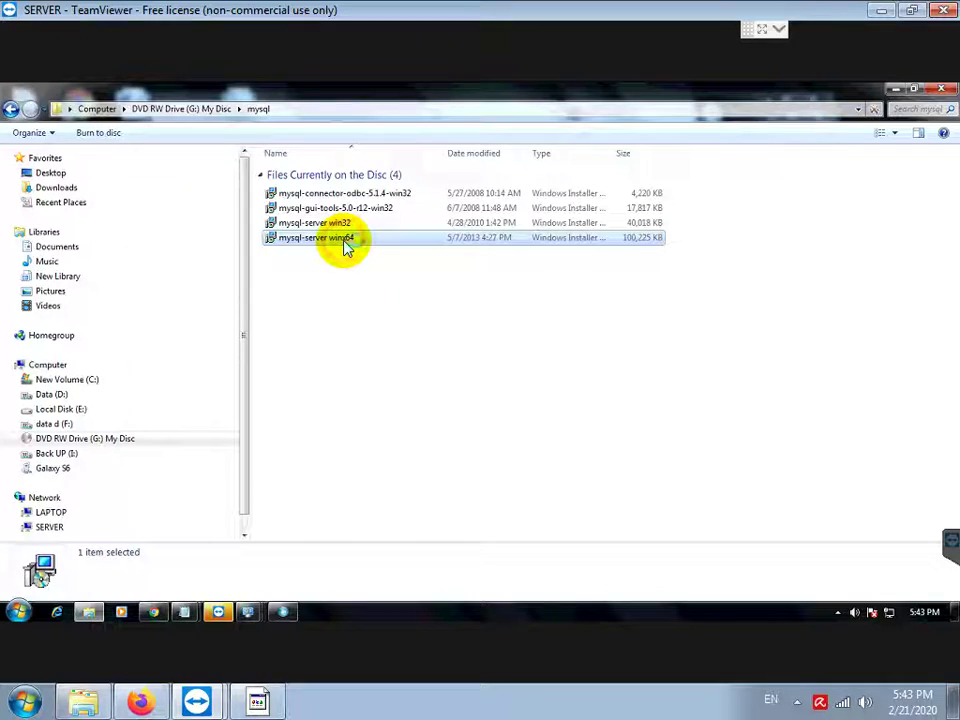
pyautogui.doubleClick(345, 240)
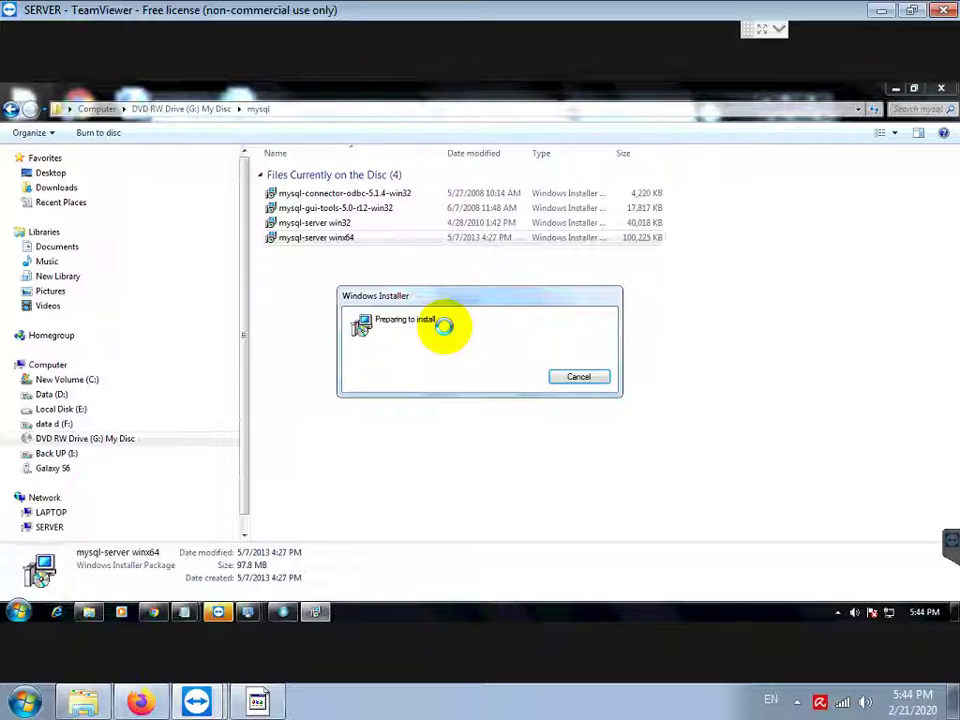
# Step: Dismiss the MySQL Administrator error message while the winx64 installer keeps preparing
pyautogui.moveTo(473, 273)
pyautogui.mouseDown()
pyautogui.moveTo(521, 253)
pyautogui.moveTo(489, 244)
pyautogui.moveTo(476, 257)
pyautogui.mouseUp()
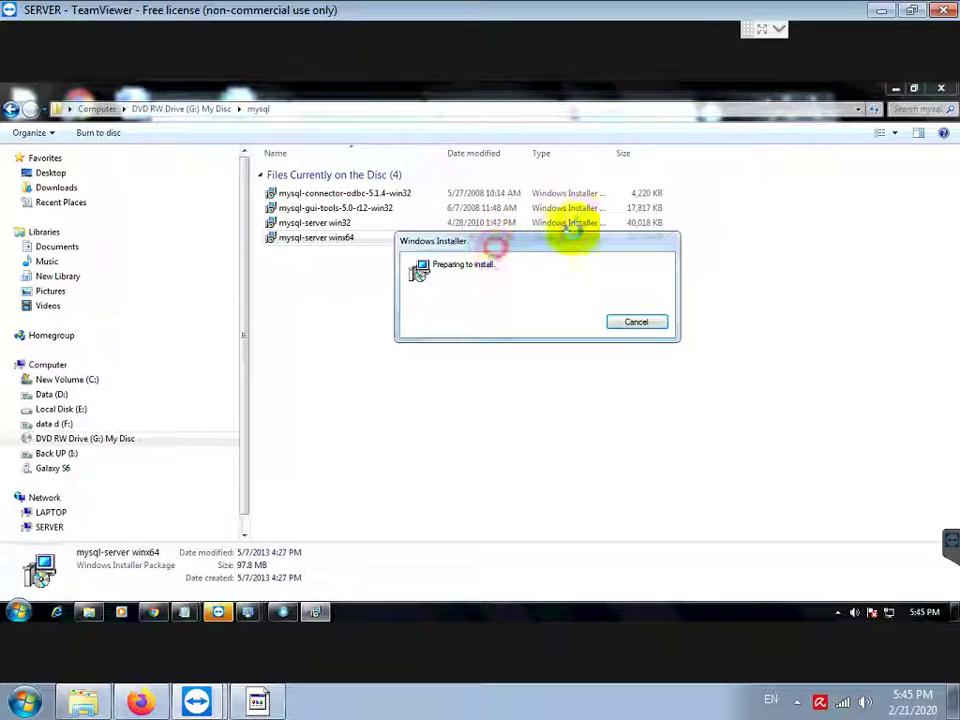
pyautogui.moveTo(493, 246); pyautogui.dragTo(583, 219)
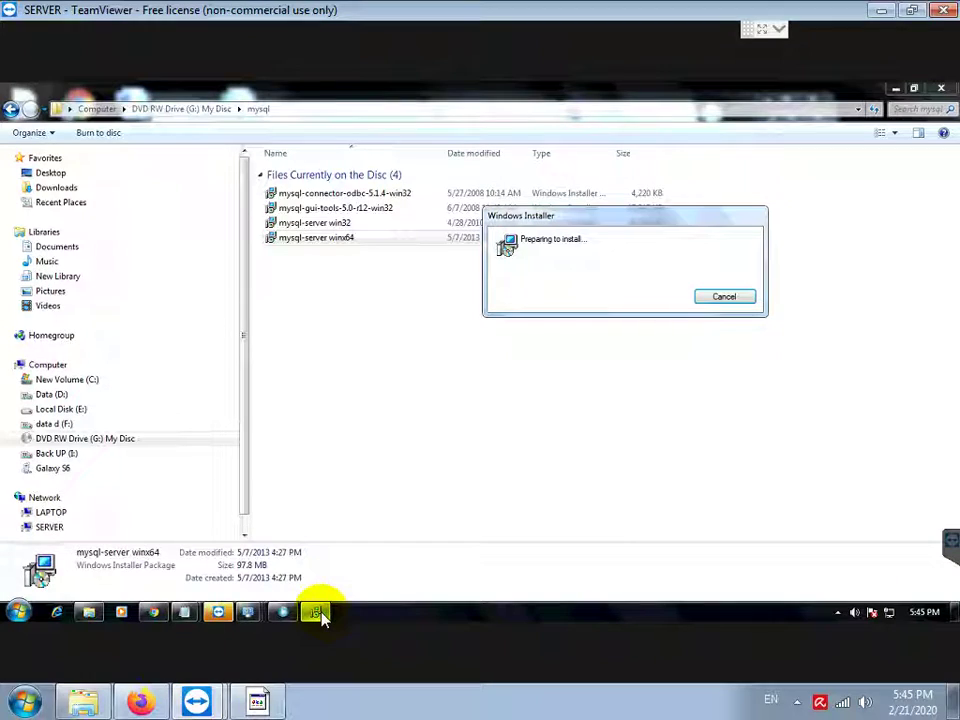
pyautogui.moveTo(318, 617)
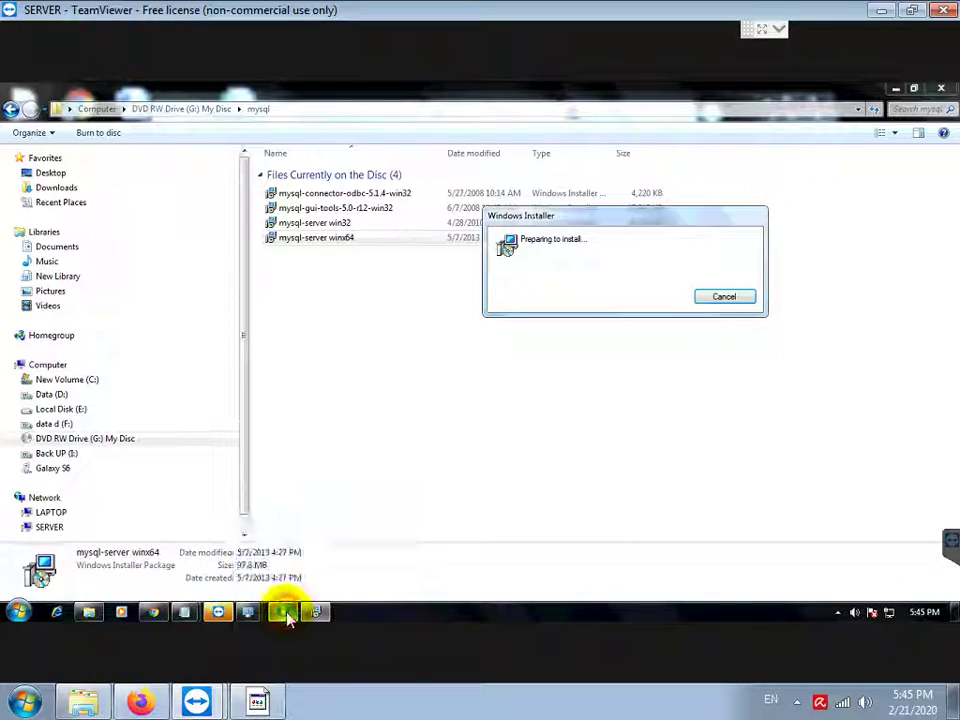
pyautogui.click(284, 613)
pyautogui.click(453, 405)
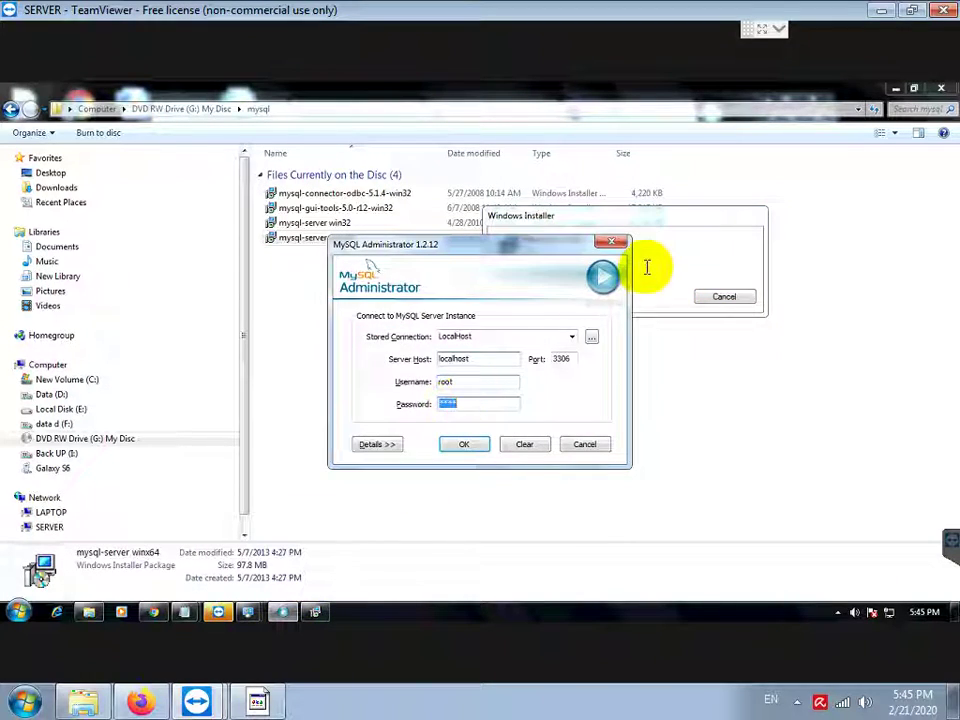
pyautogui.click(655, 258)
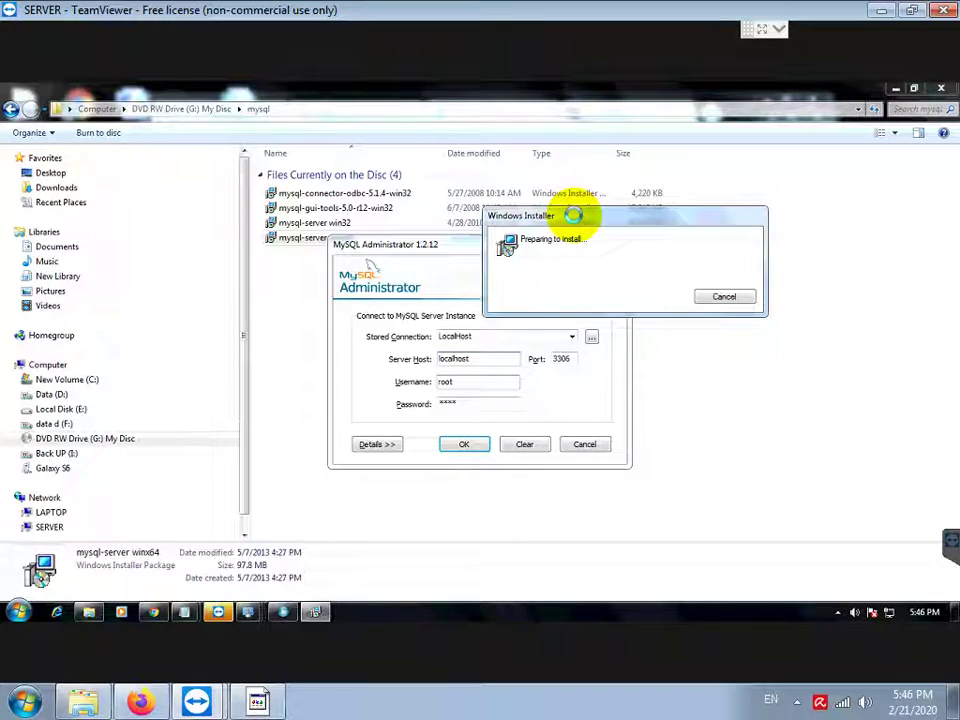
pyautogui.moveTo(573, 215); pyautogui.dragTo(641, 207)
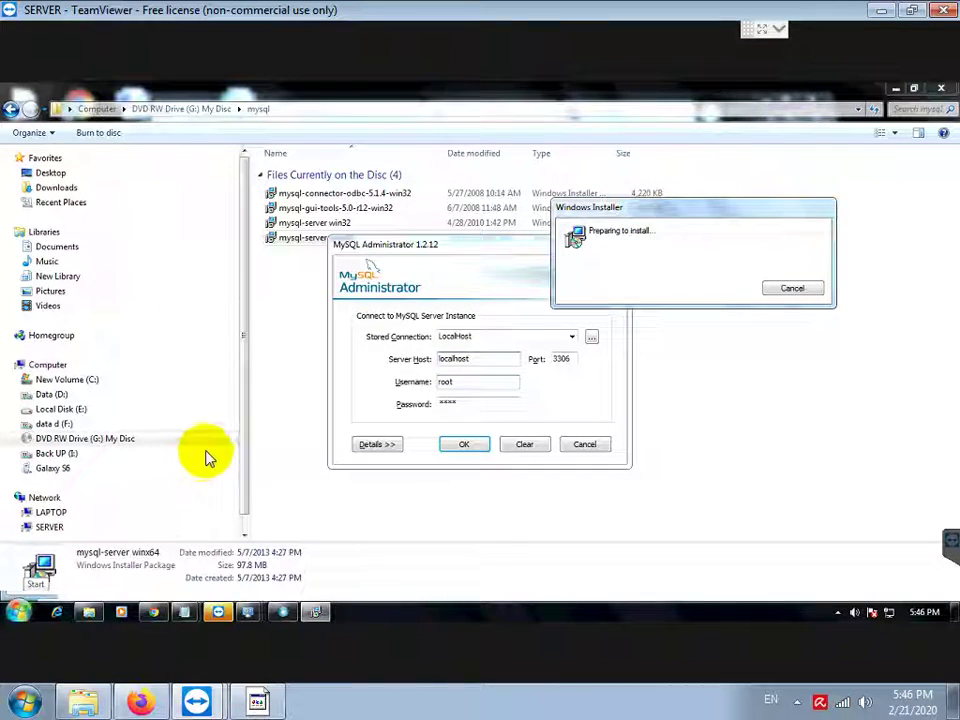
pyautogui.rightClick(222, 384)
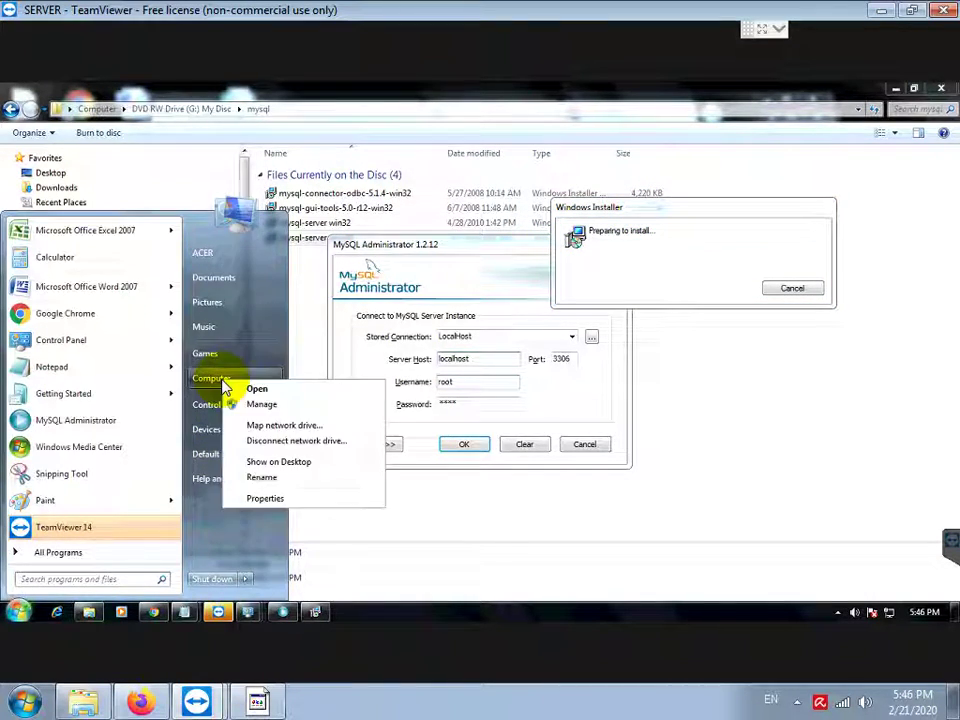
pyautogui.click(261, 499)
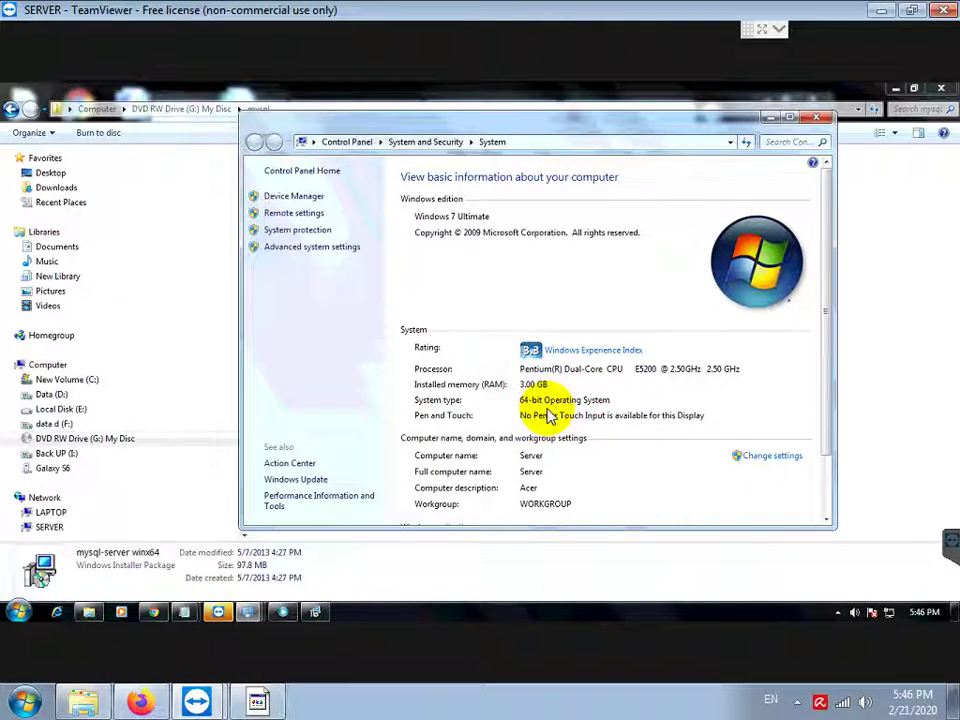
pyautogui.click(826, 121)
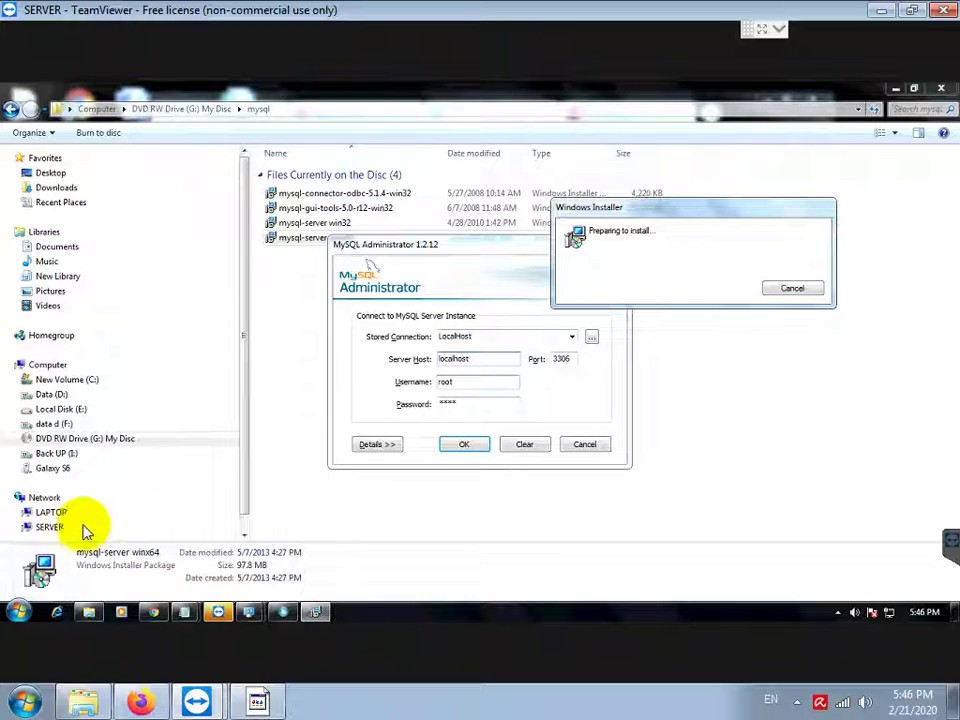
# Step: Move the MySQL Administrator login aside and restore the preparing-to-install dialog to wait for setup
pyautogui.moveTo(510, 250); pyautogui.dragTo(392, 250)
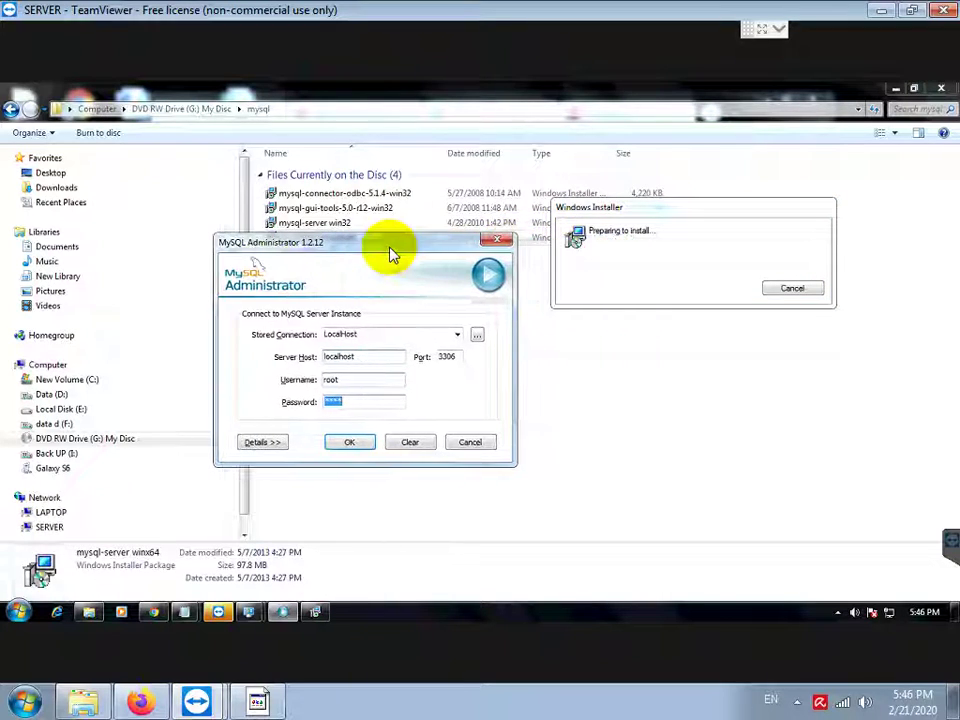
pyautogui.click(645, 210)
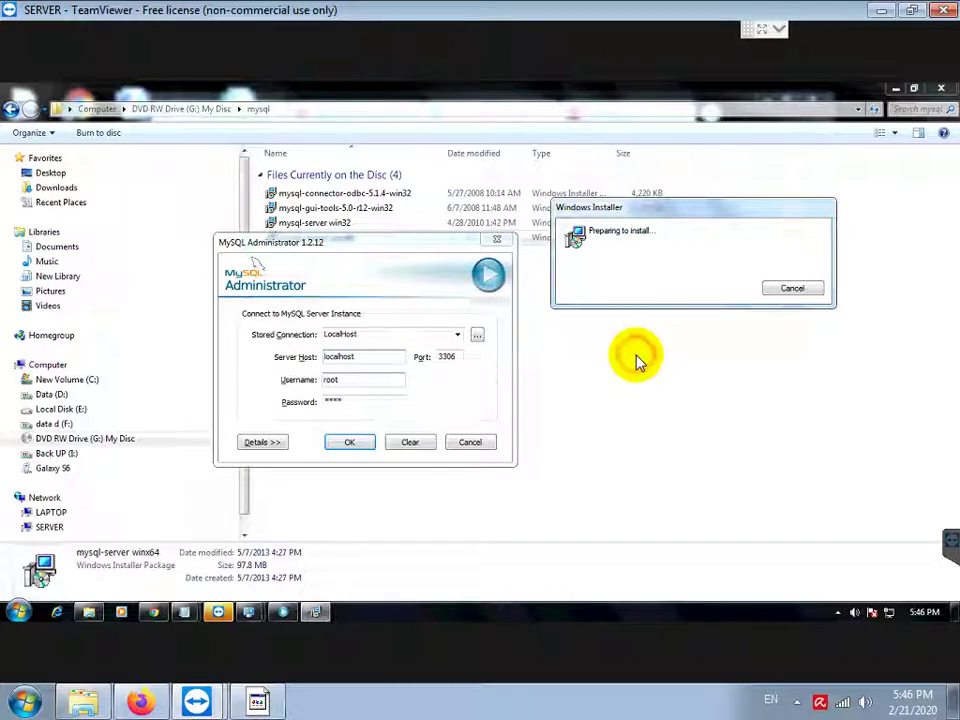
pyautogui.click(318, 611)
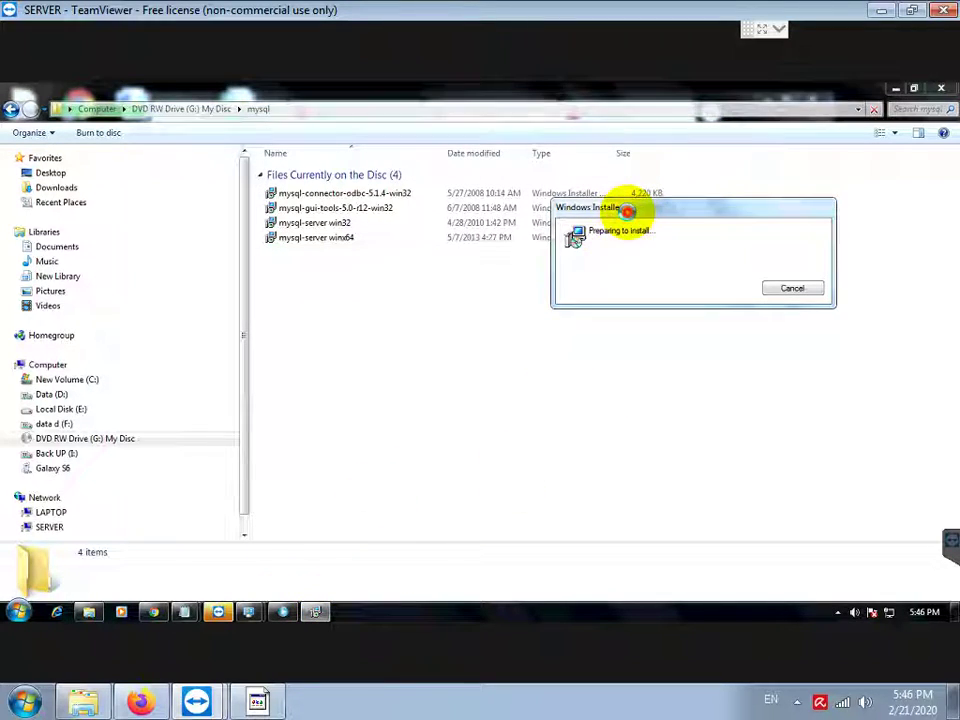
pyautogui.moveTo(634, 209); pyautogui.dragTo(467, 299)
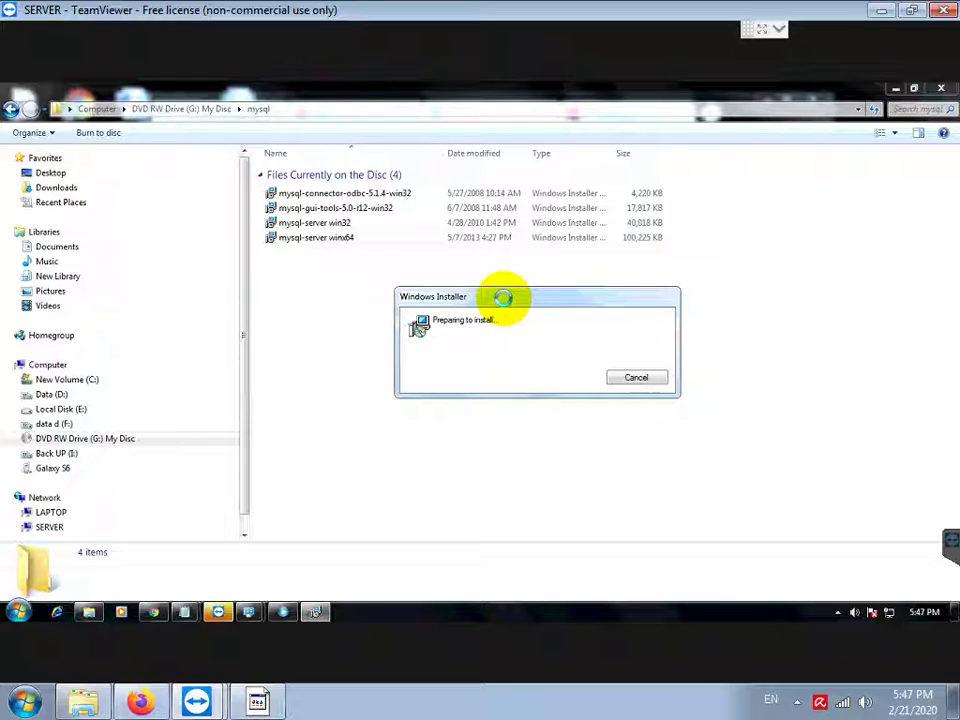
pyautogui.moveTo(503, 297); pyautogui.dragTo(548, 220)
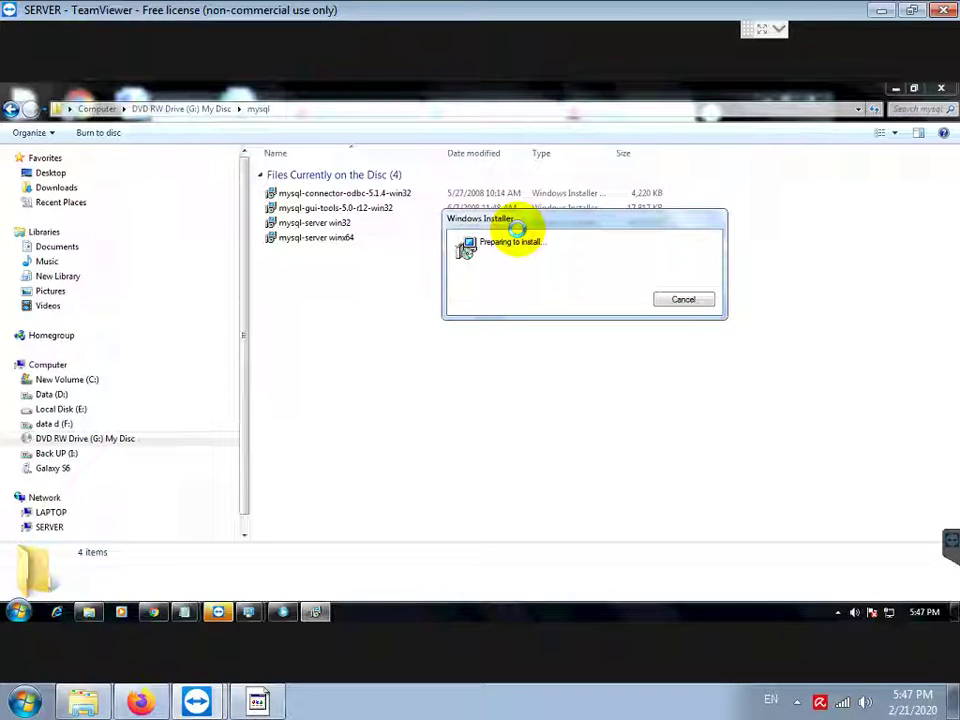
pyautogui.click(840, 613)
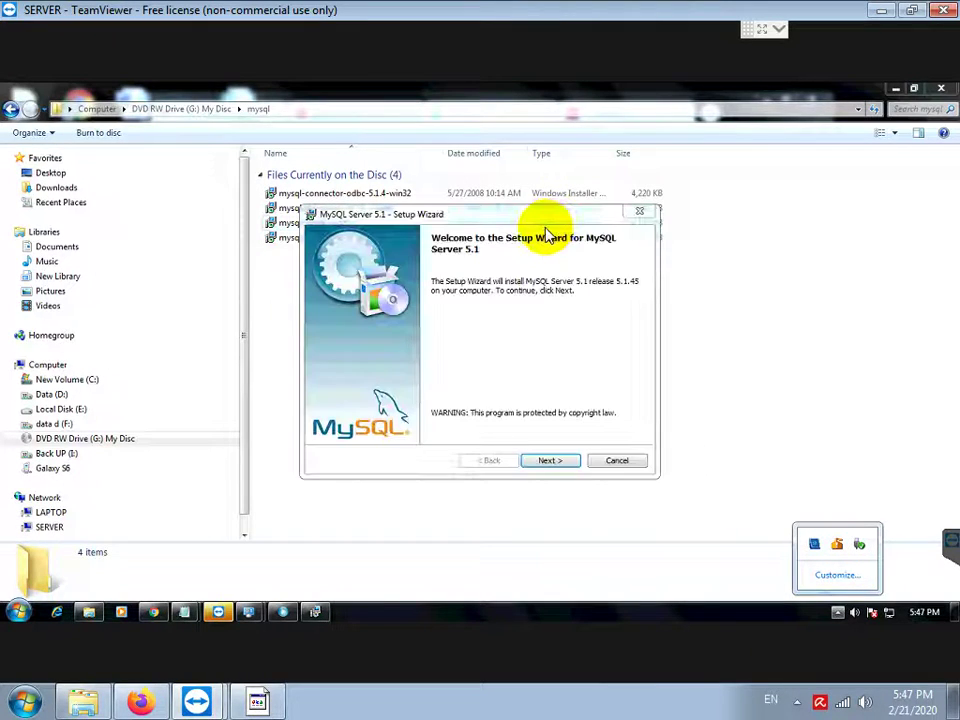
# Step: Complete a Typical MySQL Server 5.1 install, unchecking 'Register the MySQL Server now' before Finish
pyautogui.click(550, 461)
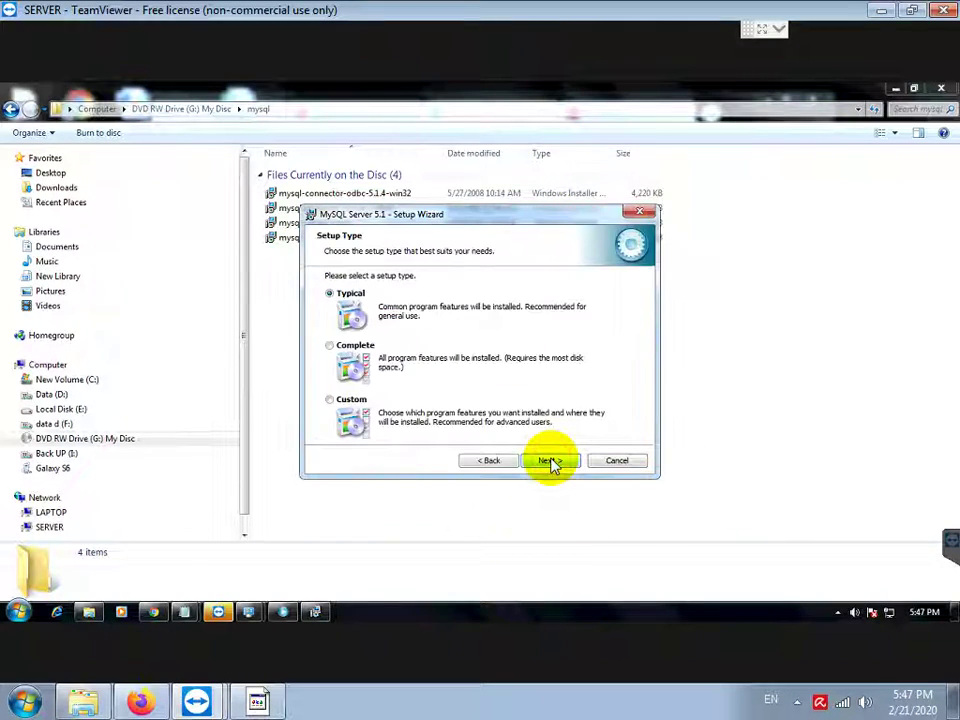
pyautogui.click(550, 461)
pyautogui.click(550, 461)
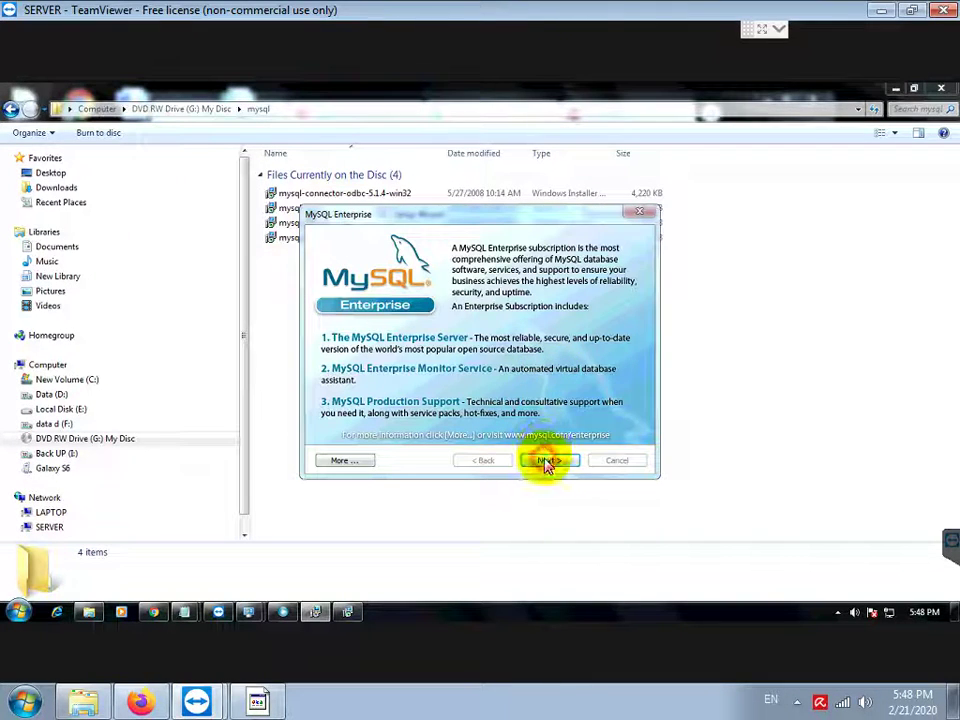
pyautogui.click(547, 460)
pyautogui.click(545, 460)
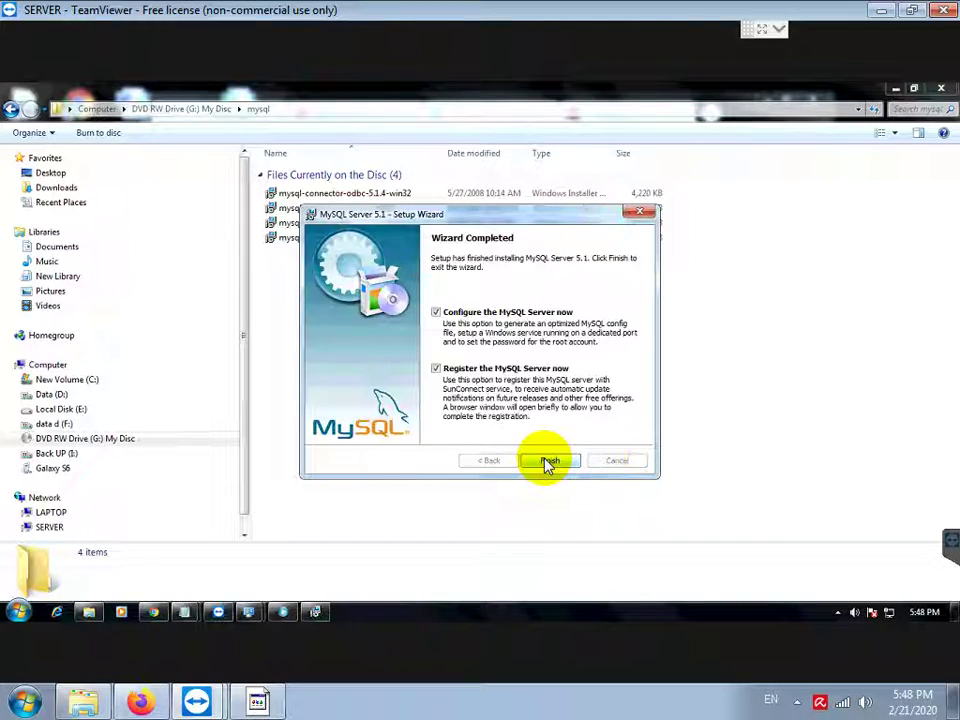
pyautogui.click(440, 371)
pyautogui.click(551, 463)
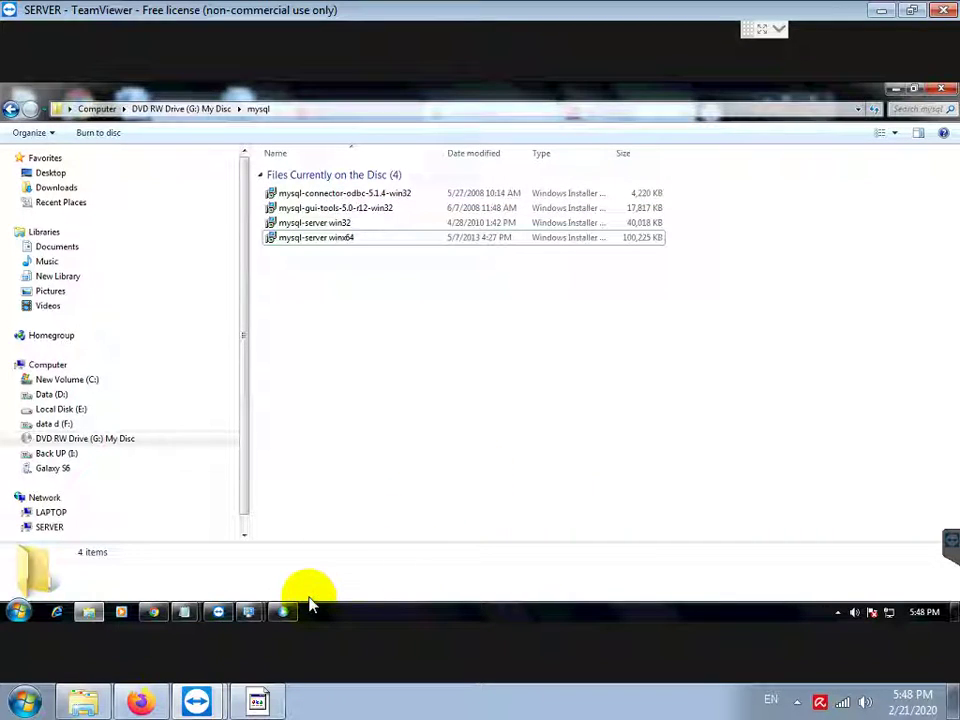
# Step: Keep Detailed, Developer Machine and InnoDB-on-C defaults, then add the port 3306 firewall exception
pyautogui.moveTo(440, 293); pyautogui.dragTo(525, 157)
pyautogui.click(546, 400)
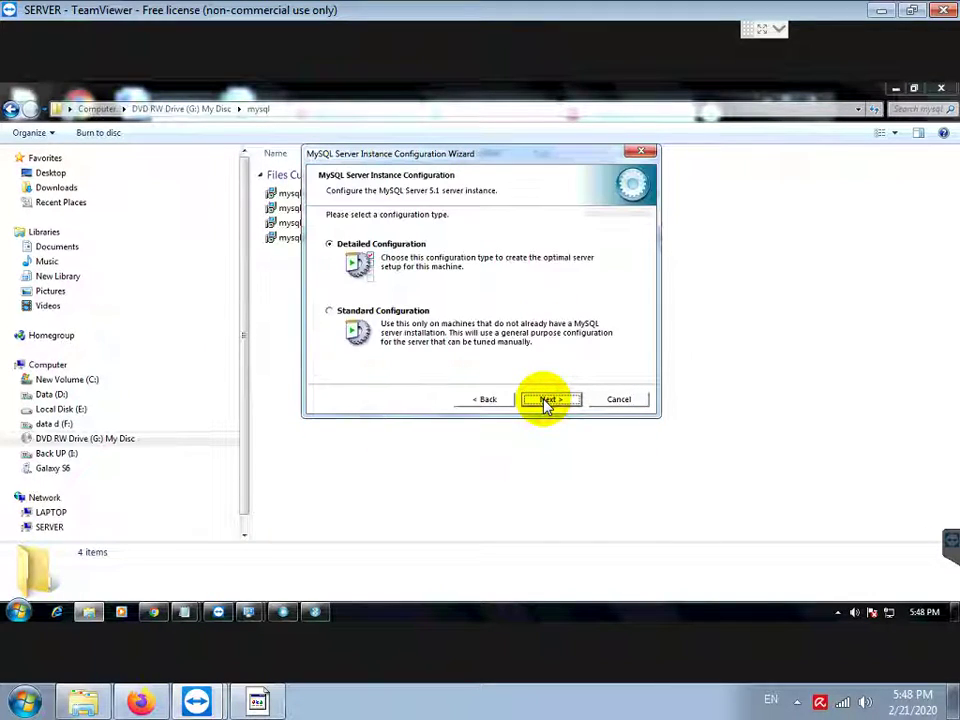
pyautogui.click(547, 400)
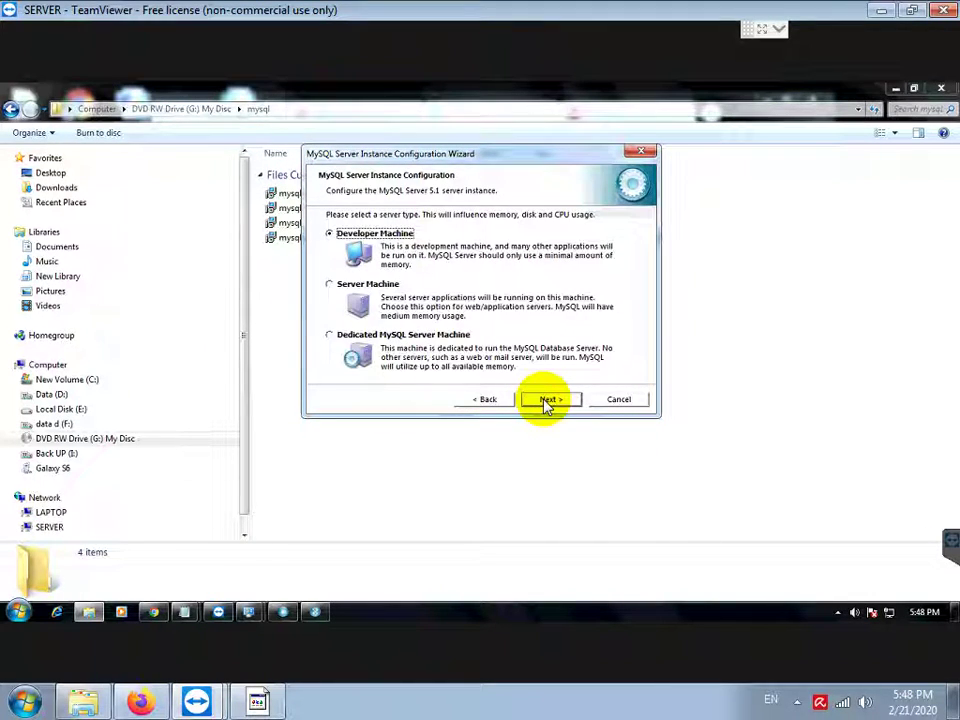
pyautogui.click(547, 400)
pyautogui.click(547, 400)
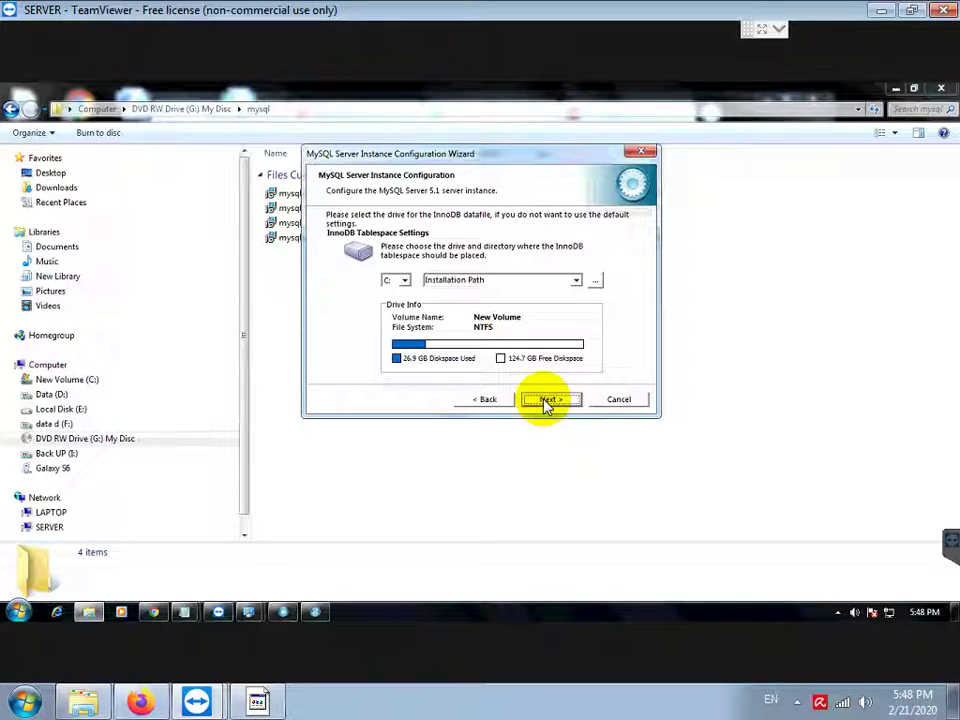
pyautogui.click(547, 400)
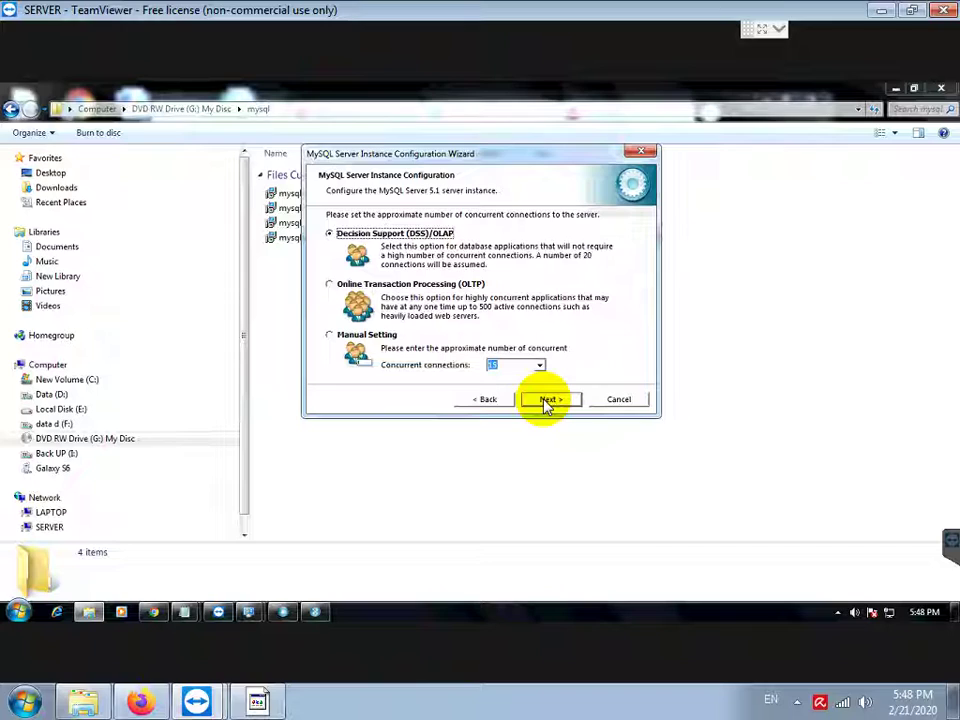
pyautogui.click(547, 400)
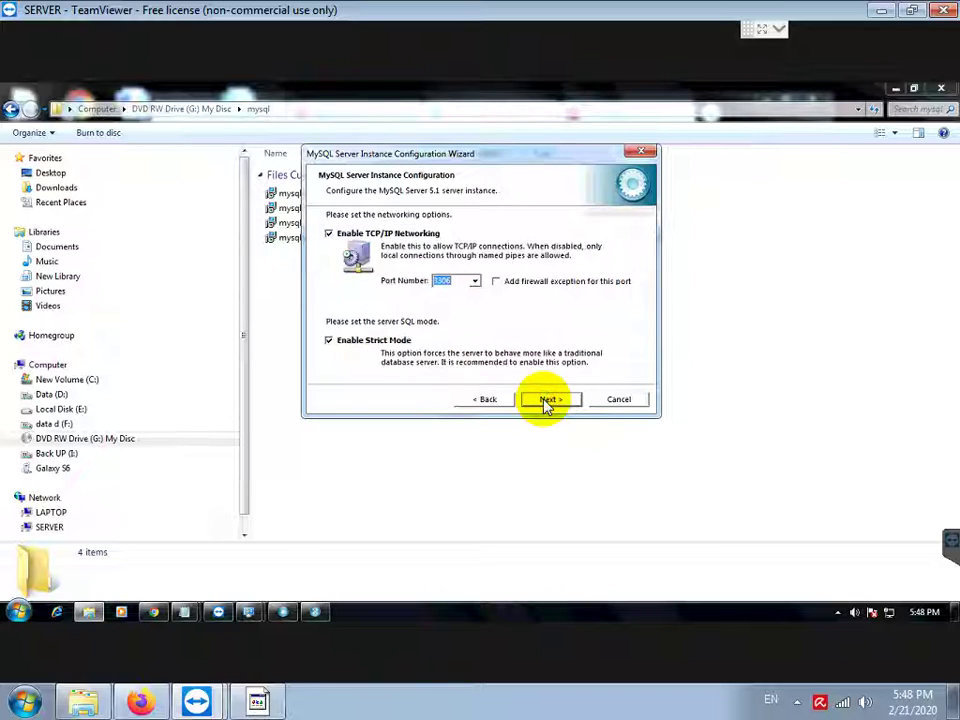
pyautogui.click(497, 286)
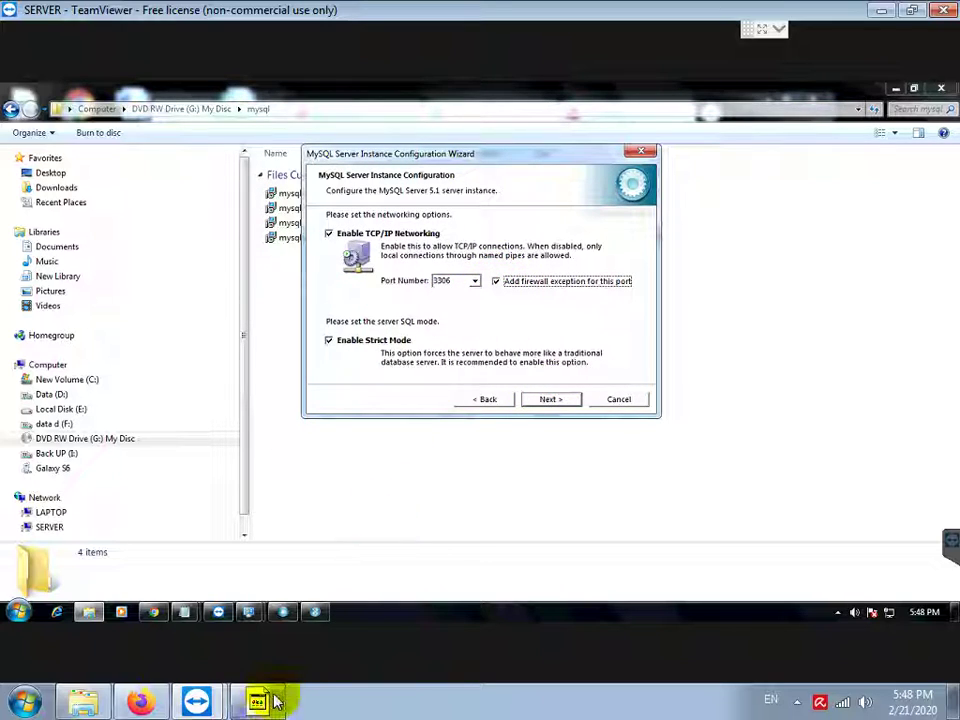
pyautogui.click(268, 703)
# Step: Add the note line 'PASTIKAN OPSI ADD FIREWALL EXCEPTION DICENTANG' in Notepad
pyautogui.press('Return')
pyautogui.write('PAST')
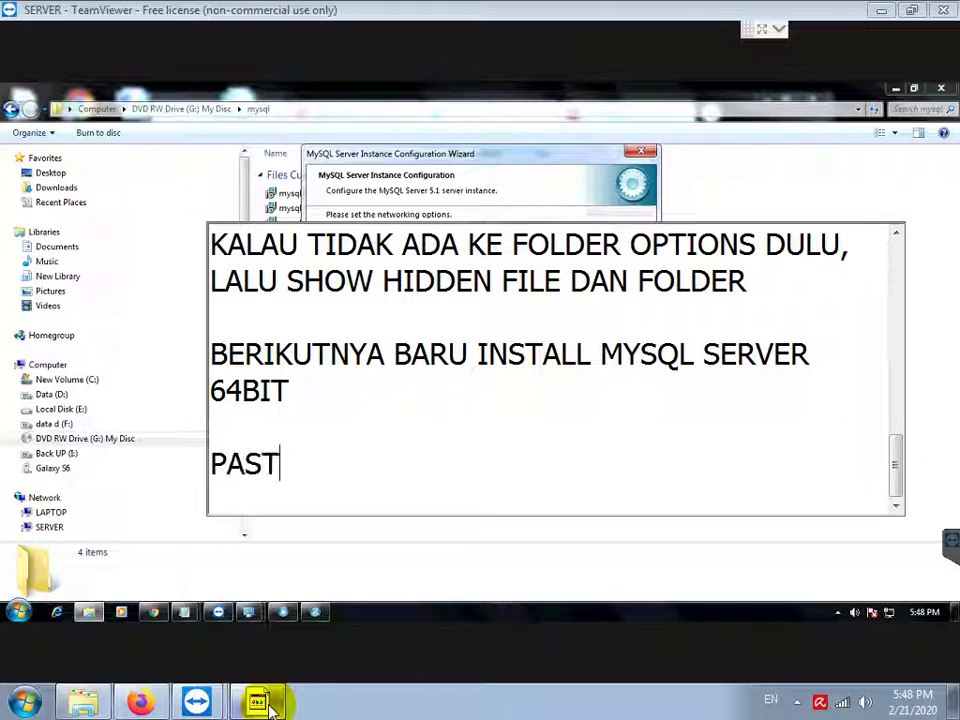
pyautogui.write('IKAN OPSI A')
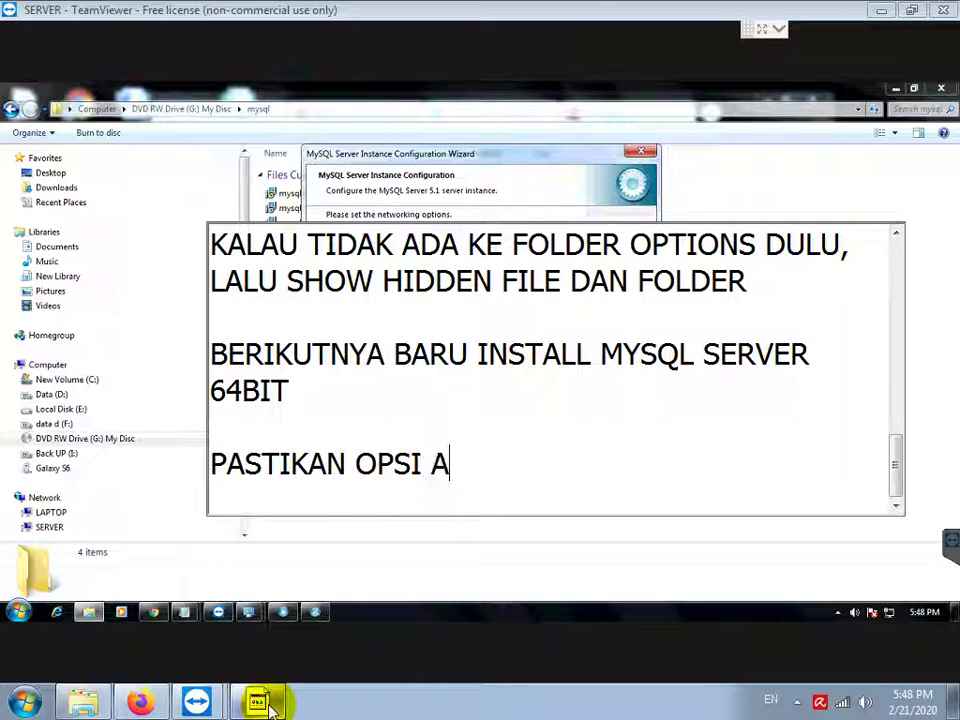
pyautogui.write('DD FIREWALL E')
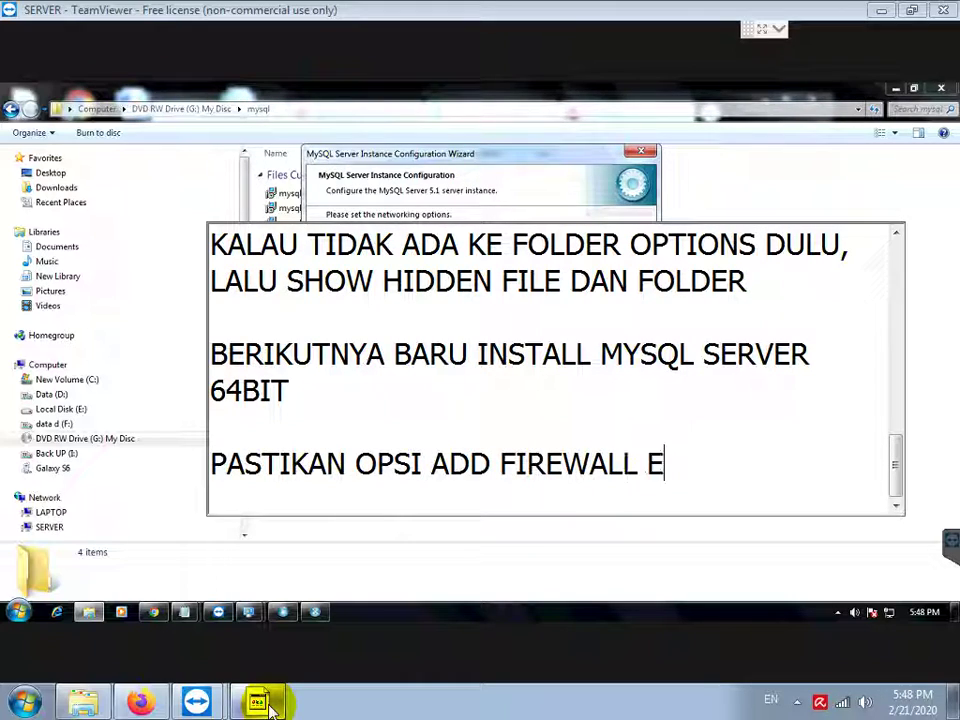
pyautogui.write('XCEPTION DICENTANG')
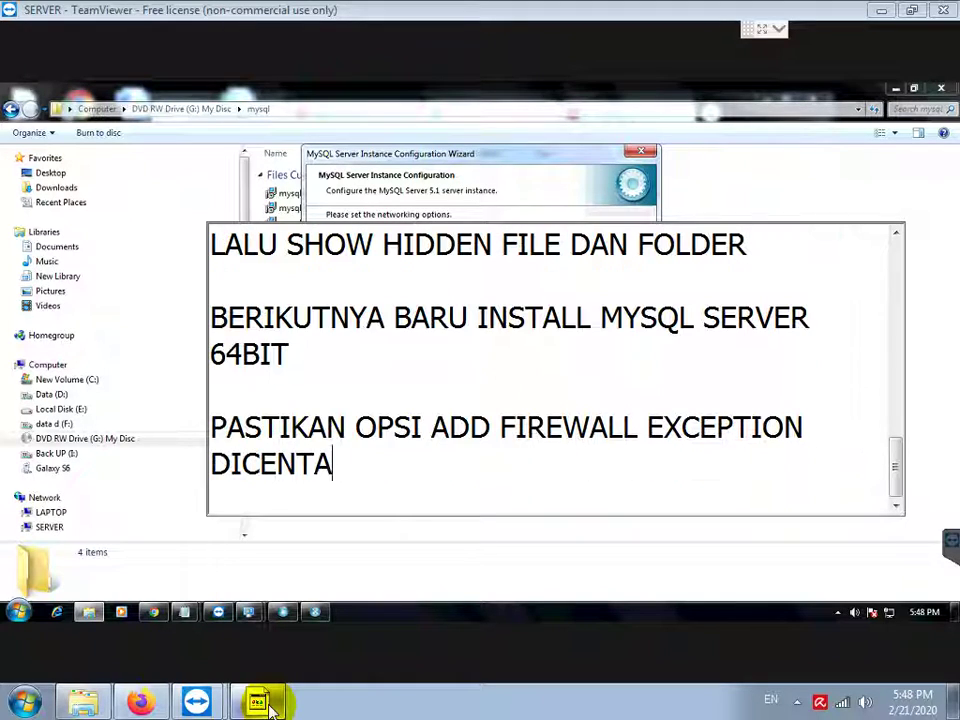
pyautogui.press('Return')
pyautogui.press('Return')
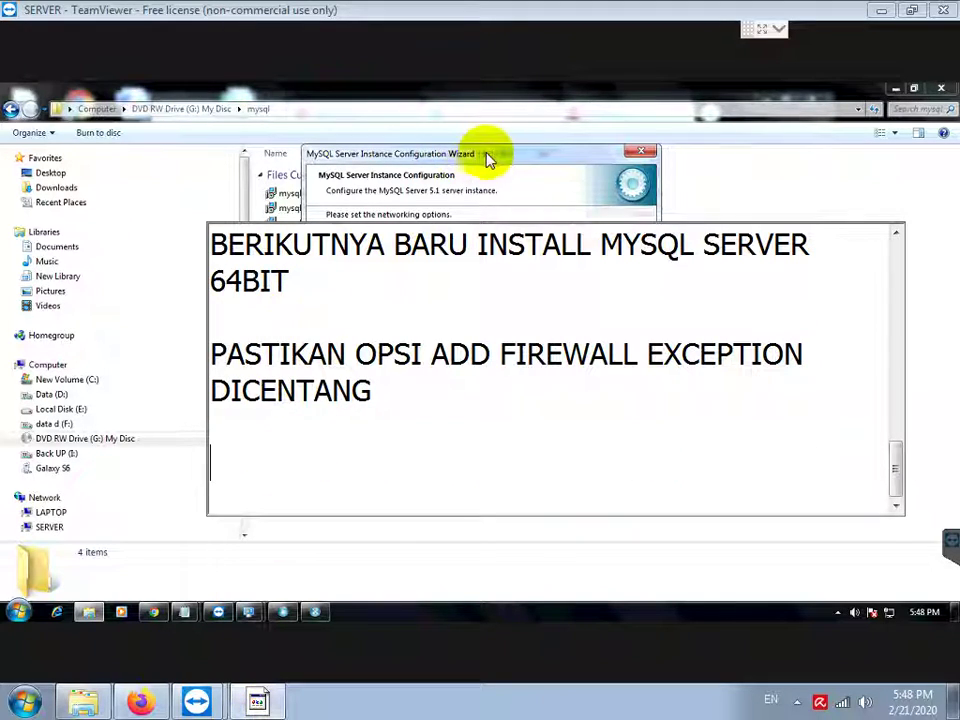
pyautogui.click(503, 156)
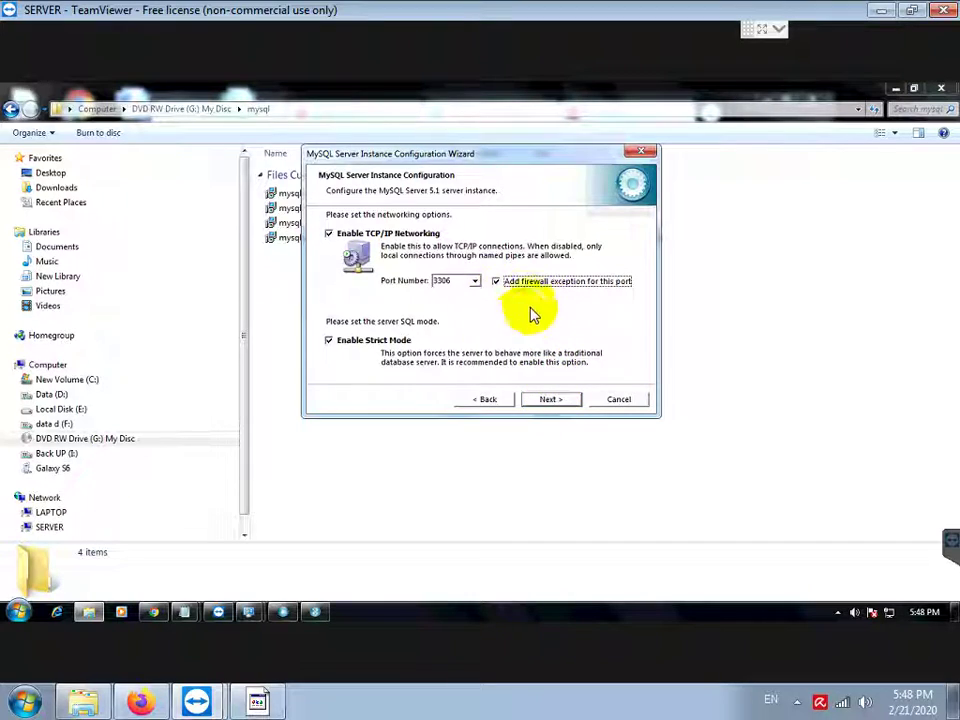
# Step: Accept the networking and Windows service defaults to reach the security settings page
pyautogui.click(553, 399)
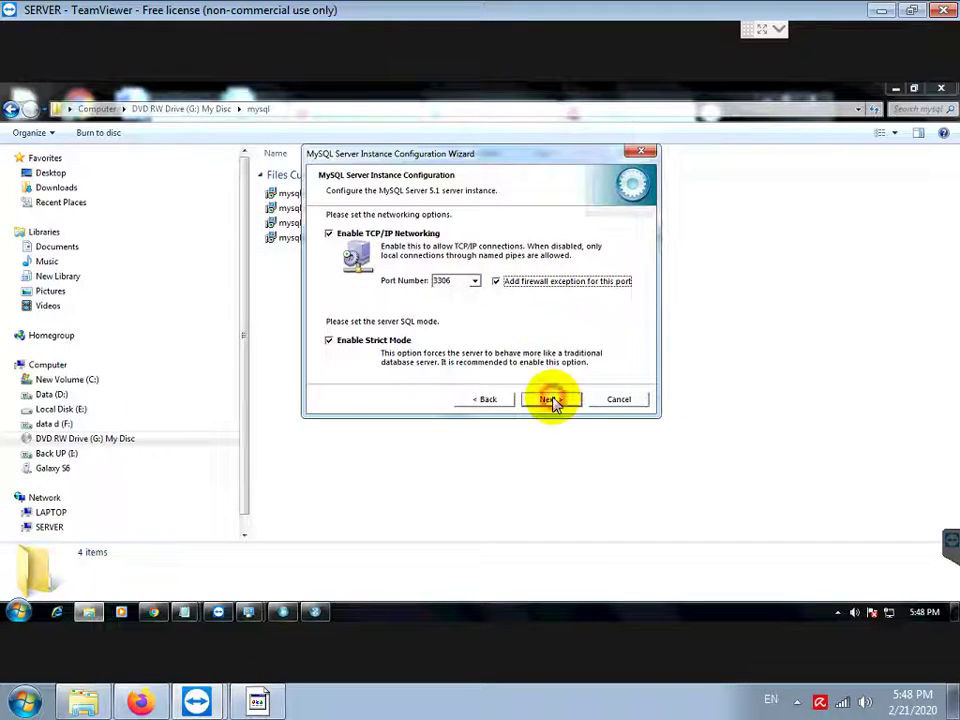
pyautogui.click(553, 399)
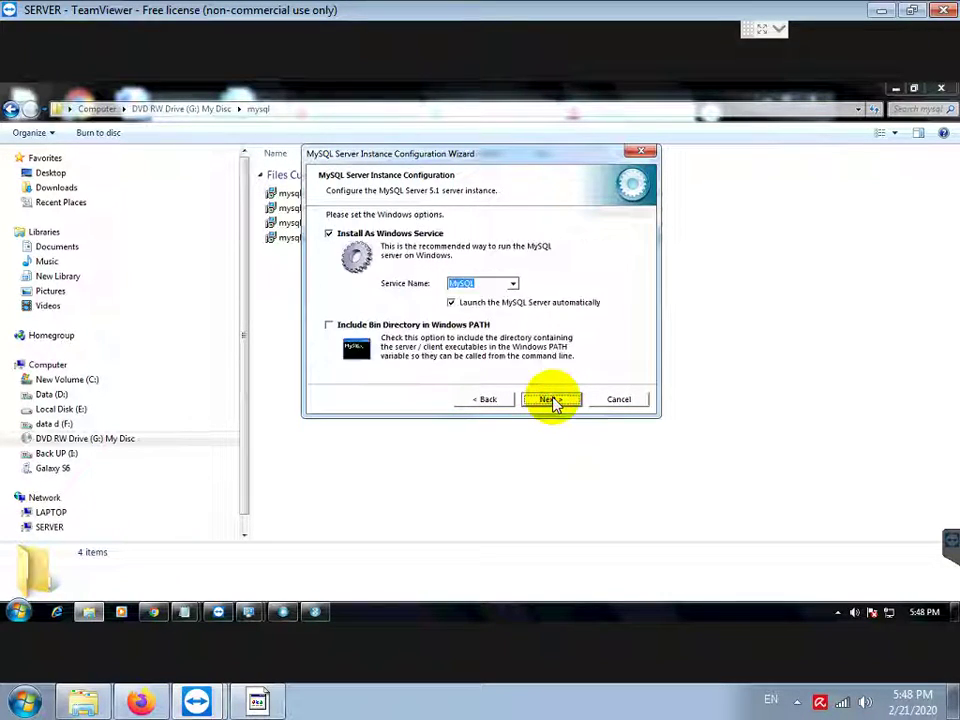
pyautogui.click(553, 399)
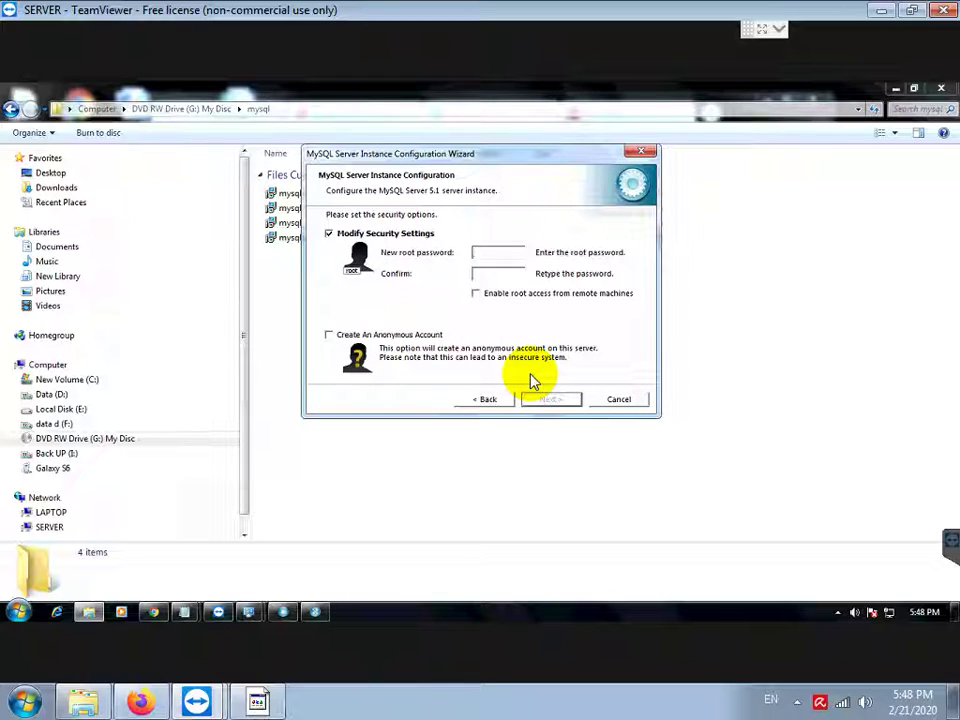
# Step: Enter and confirm the new root password, and enable root access from remote machines
pyautogui.write('****')
pyautogui.press('Tab')
pyautogui.write('****')
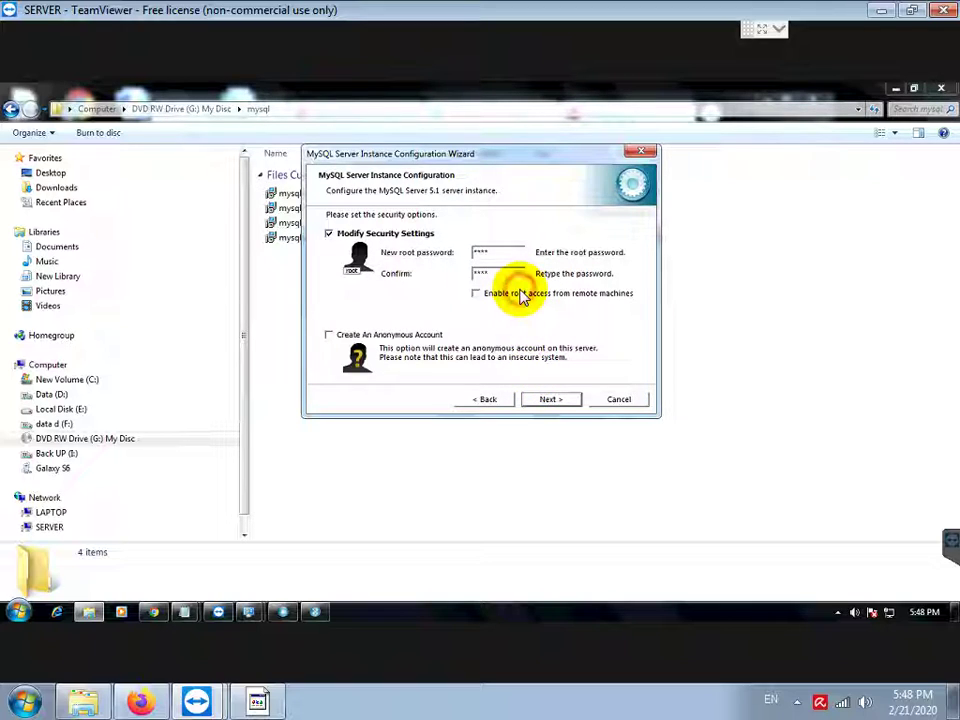
pyautogui.click(518, 294)
# Step: Note filling the root password and confirmation in lowercase, and ticking ENABLE ROOT ACCESS
pyautogui.click(258, 702)
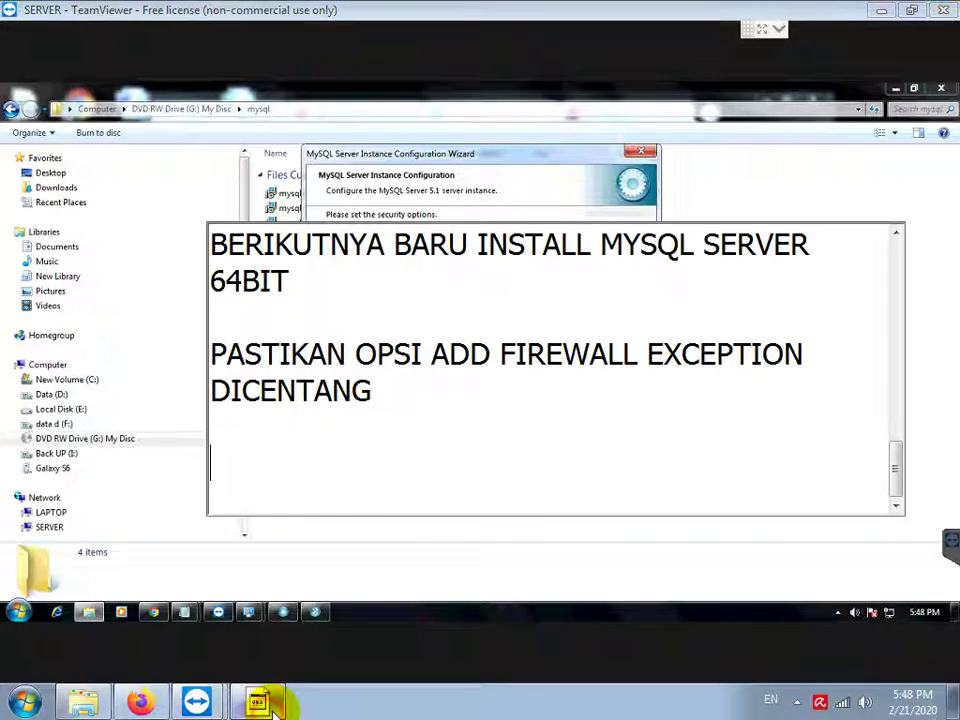
pyautogui.write('NEW RO')
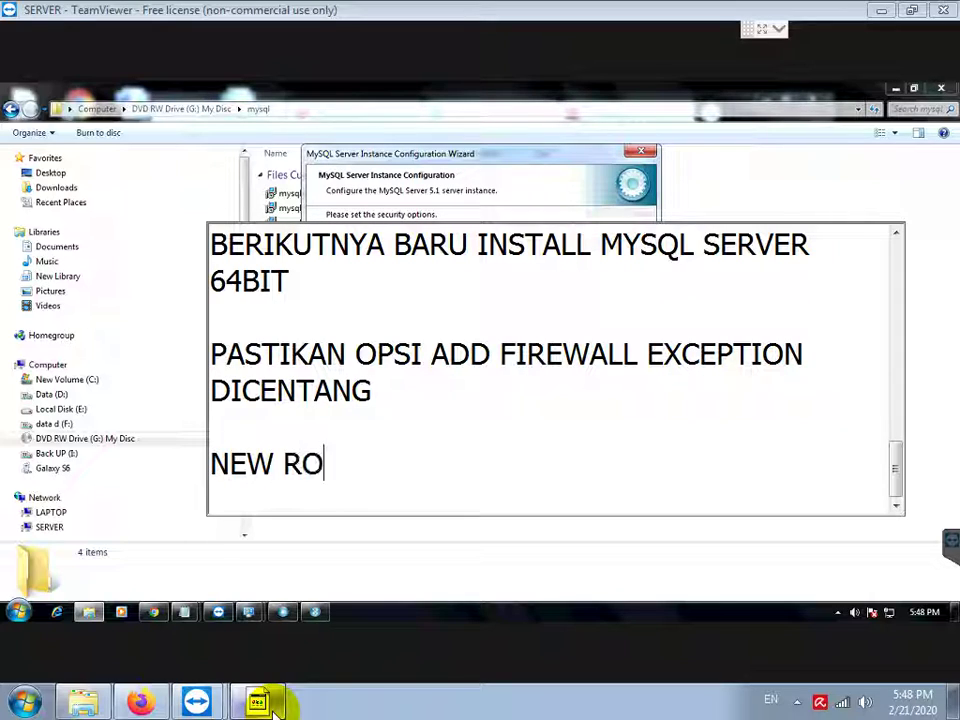
pyautogui.write('OT PASSWORD D')
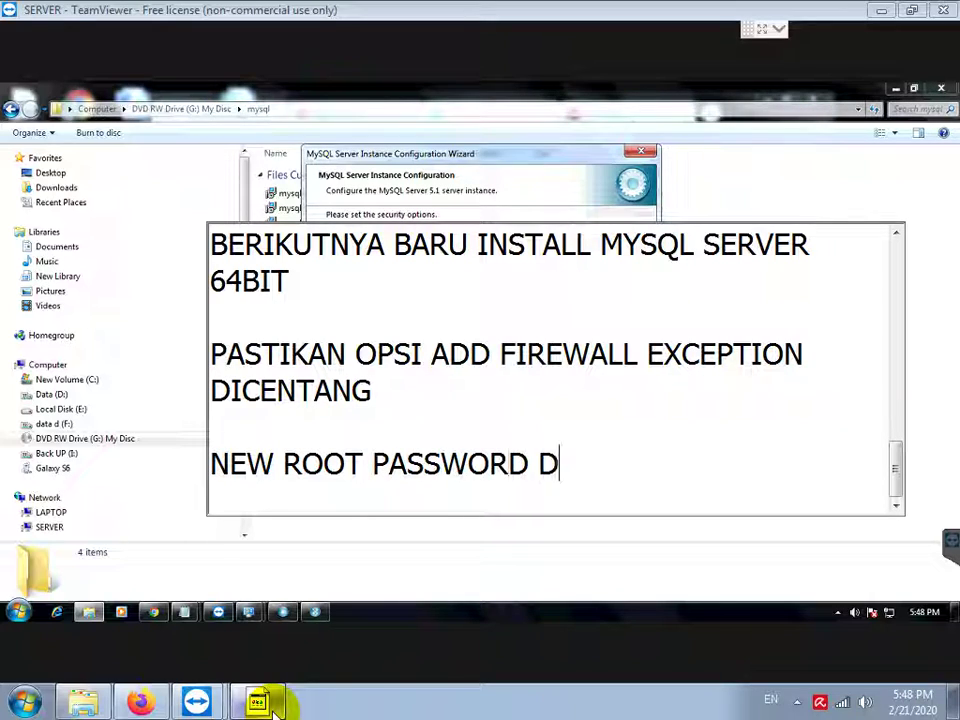
pyautogui.write('AN CONFIRM')
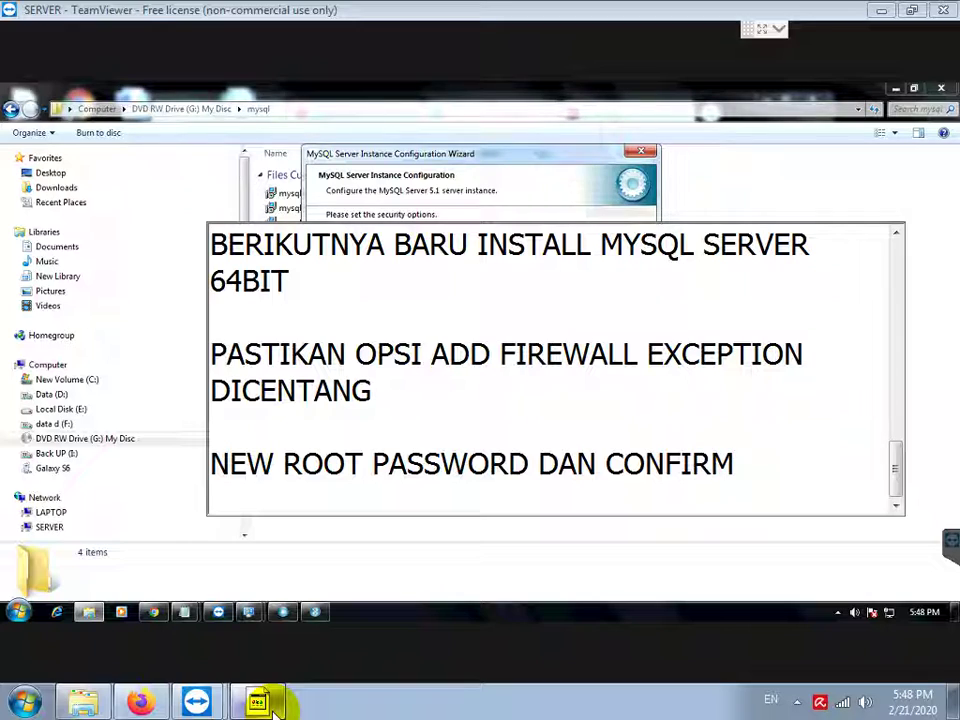
pyautogui.write(' DIISI DENGAN ROO')
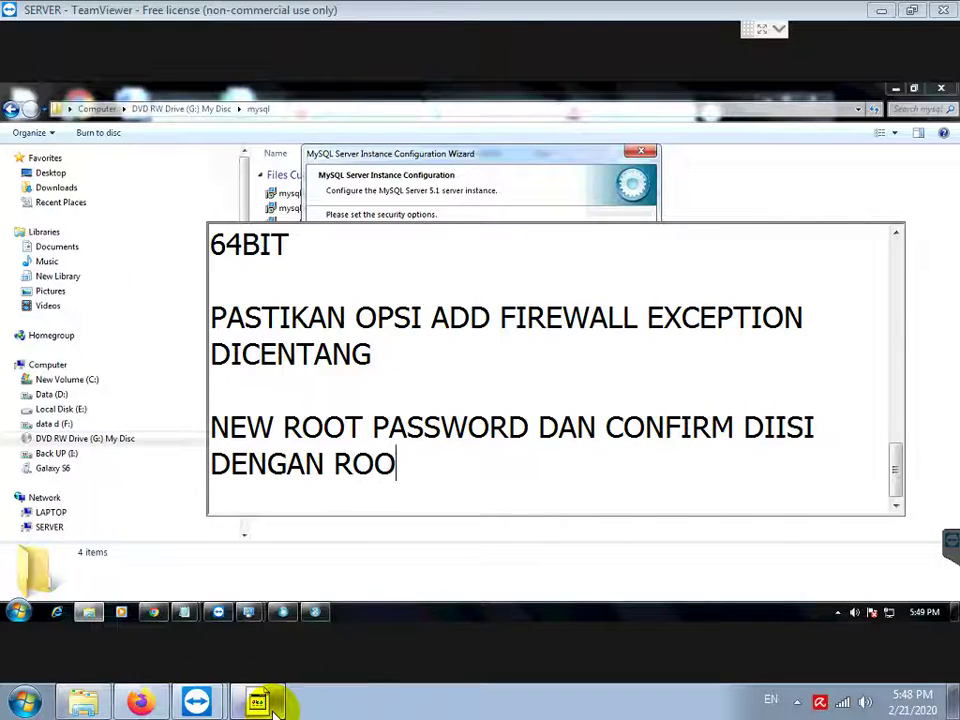
pyautogui.write('T SEMUA KECIL SEMUA')
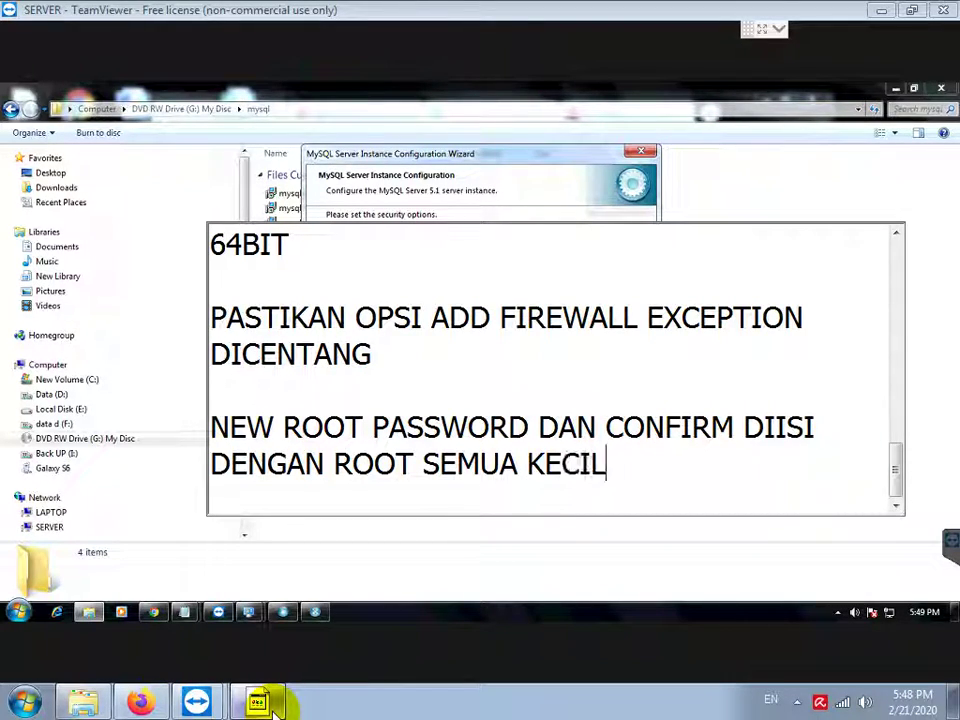
pyautogui.press('Return')
pyautogui.write('PASTIKAN OPSI ')
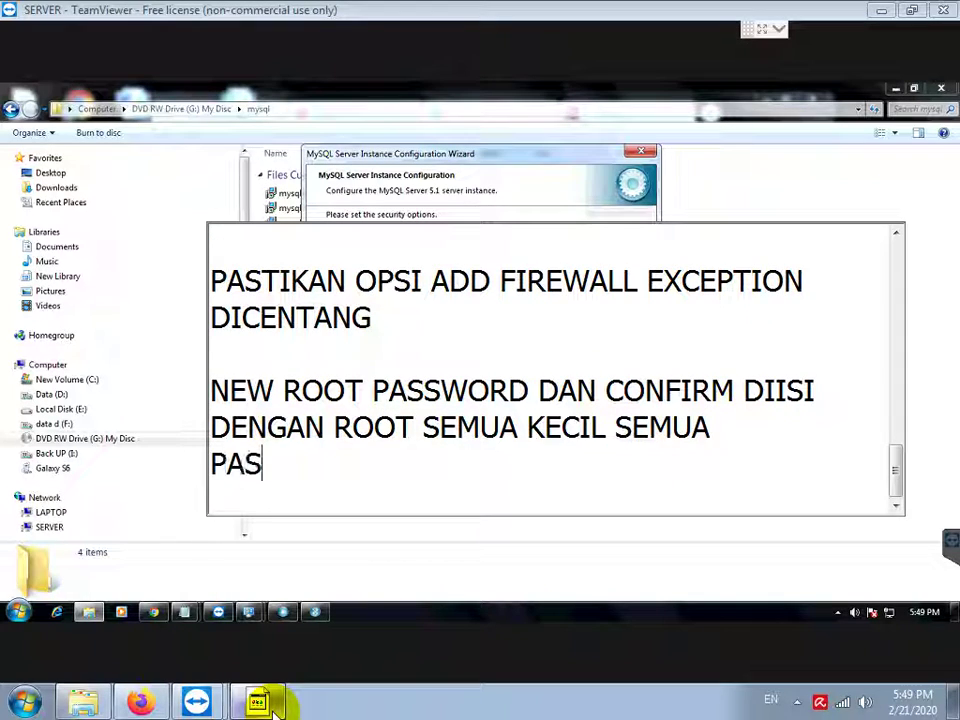
pyautogui.write('E')
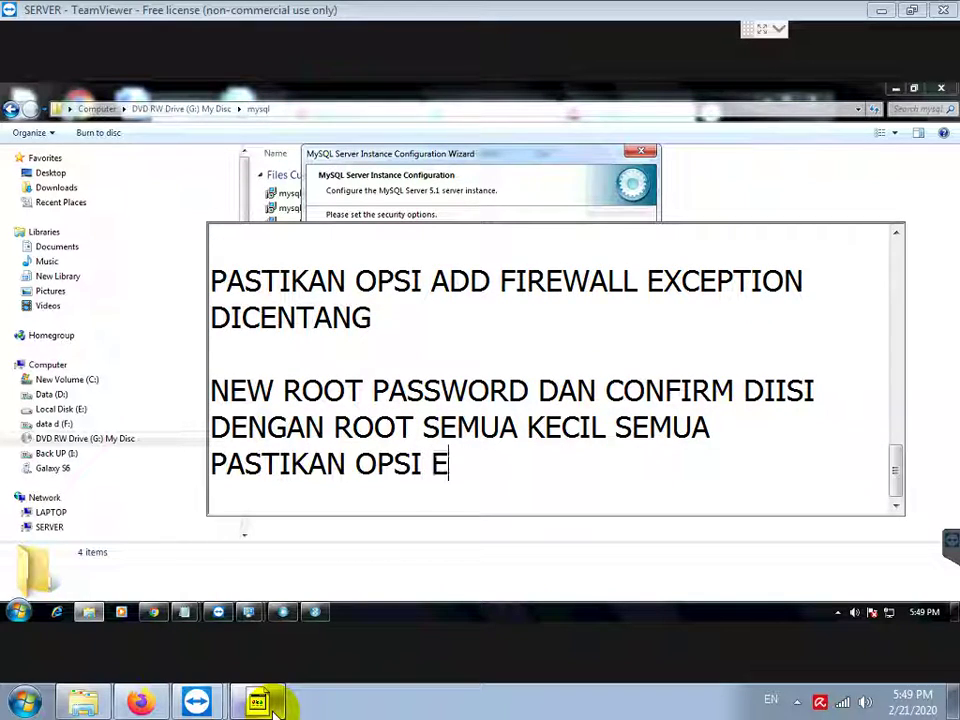
pyautogui.write('NABLE ROOT A')
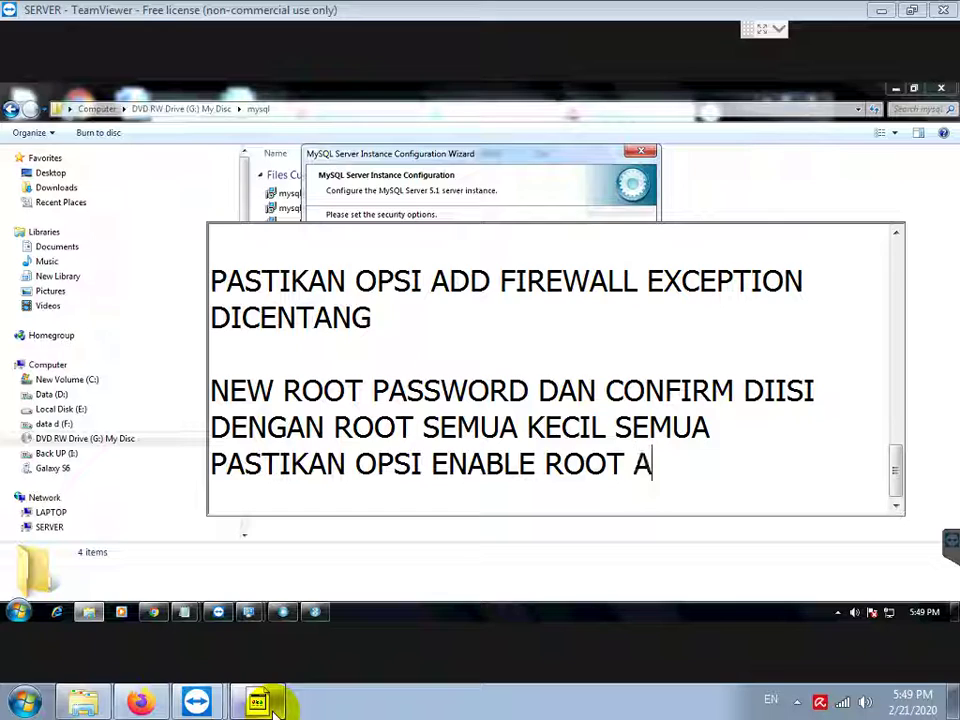
pyautogui.write('CCESS JUGA DICENTANG')
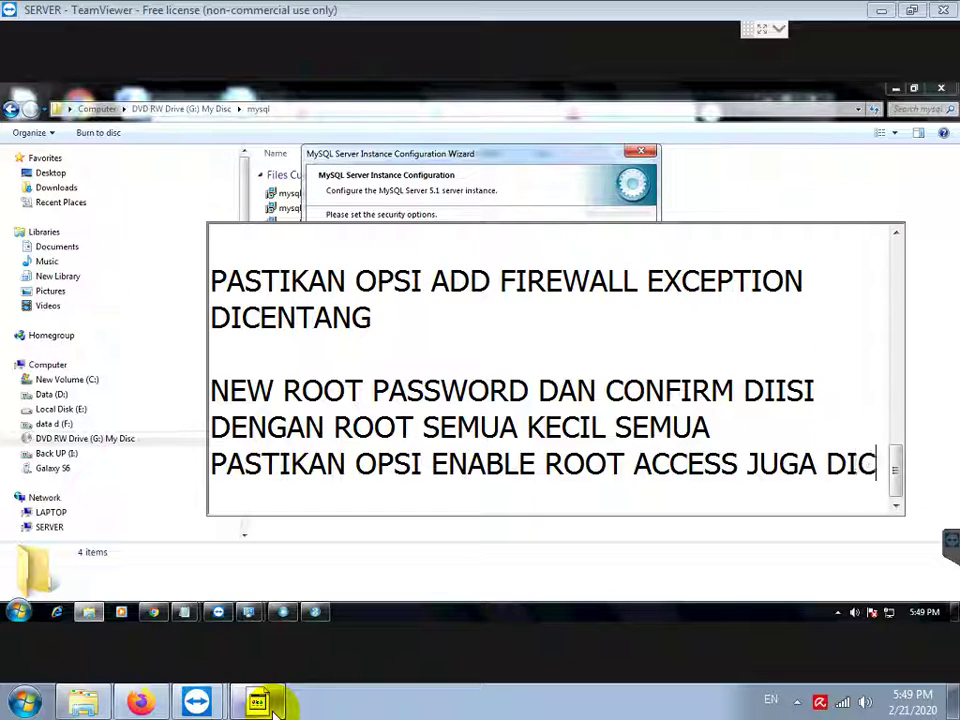
pyautogui.press('Return')
pyautogui.press('Return')
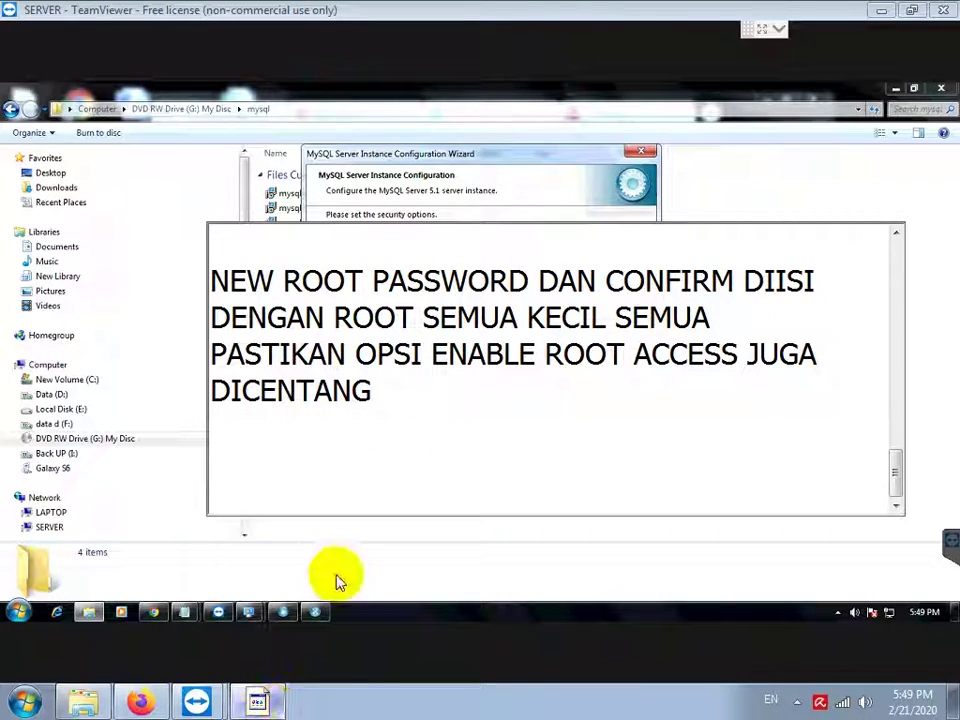
# Step: Execute the MySQL instance configuration so the service starts and security applies, then finish
pyautogui.click(519, 163)
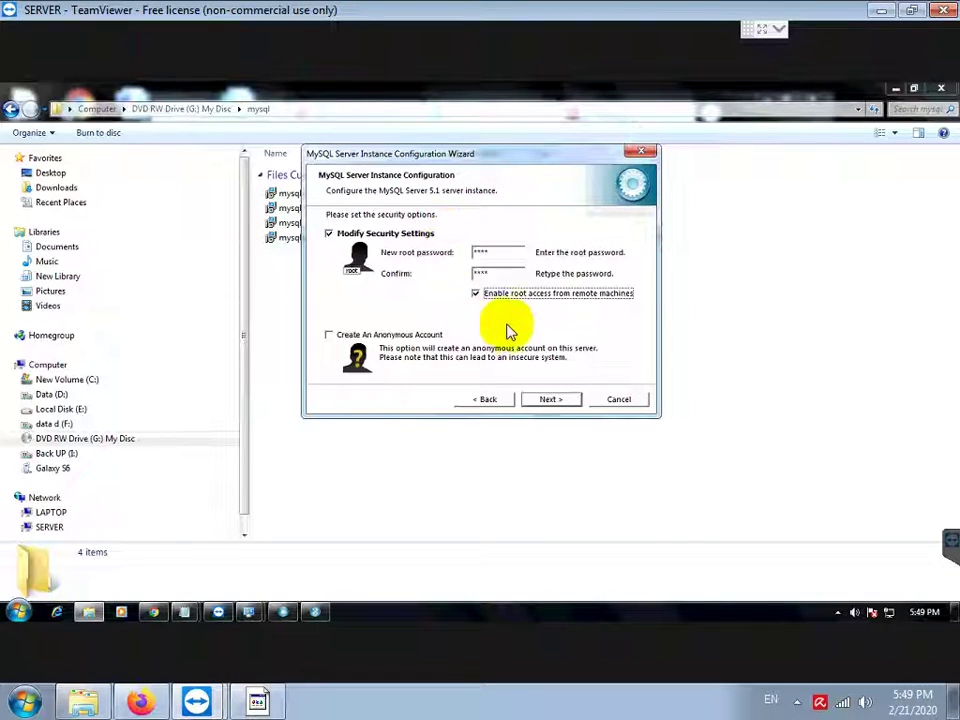
pyautogui.click(550, 402)
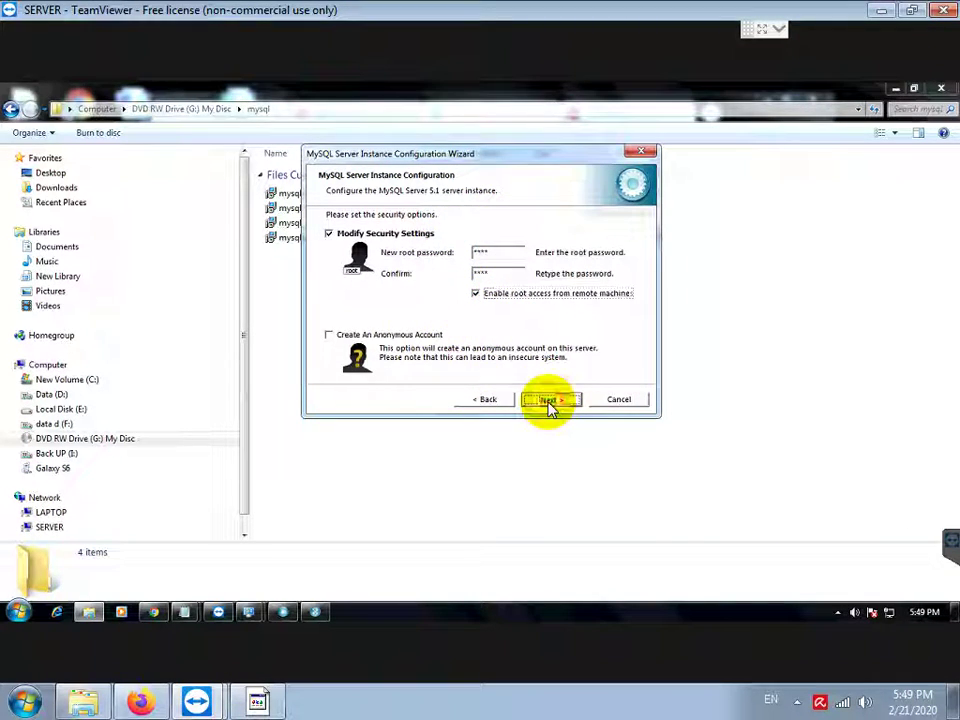
pyautogui.click(550, 400)
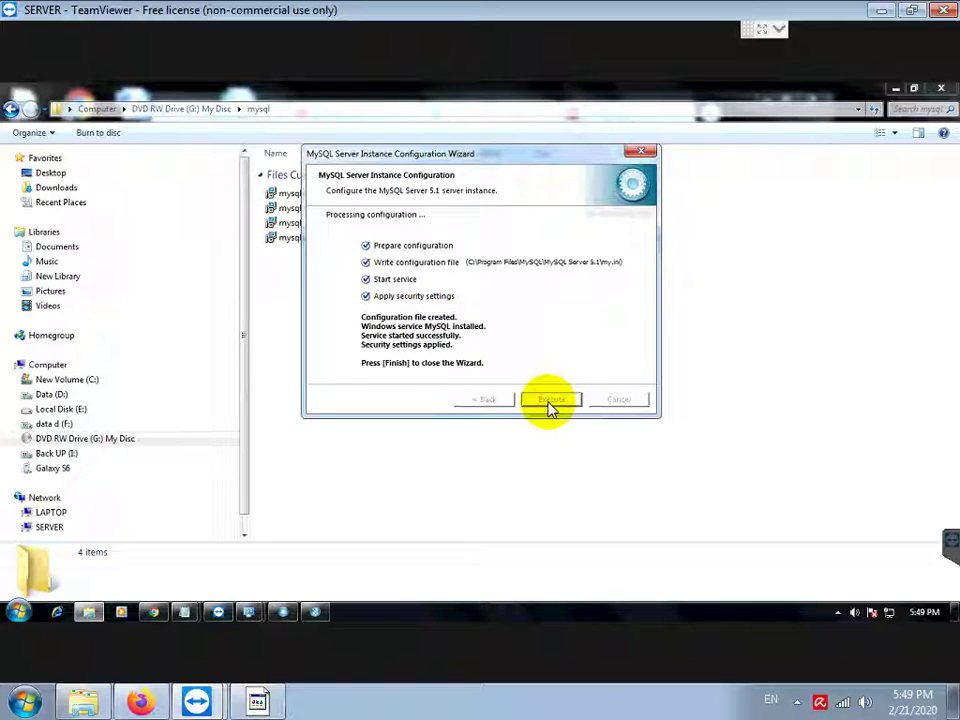
pyautogui.click(550, 405)
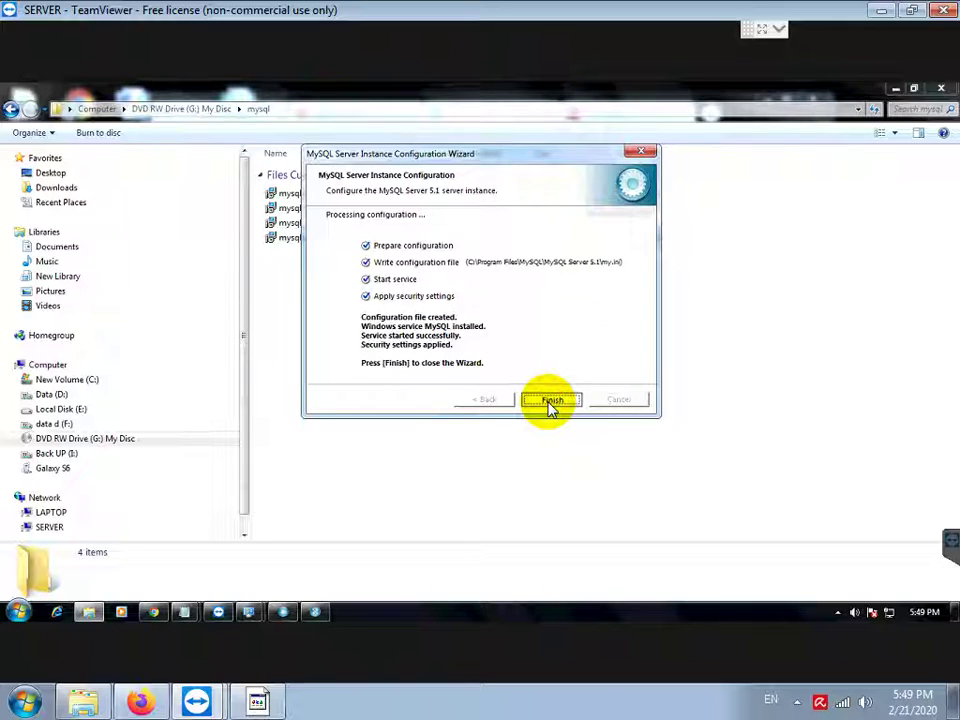
pyautogui.click(260, 701)
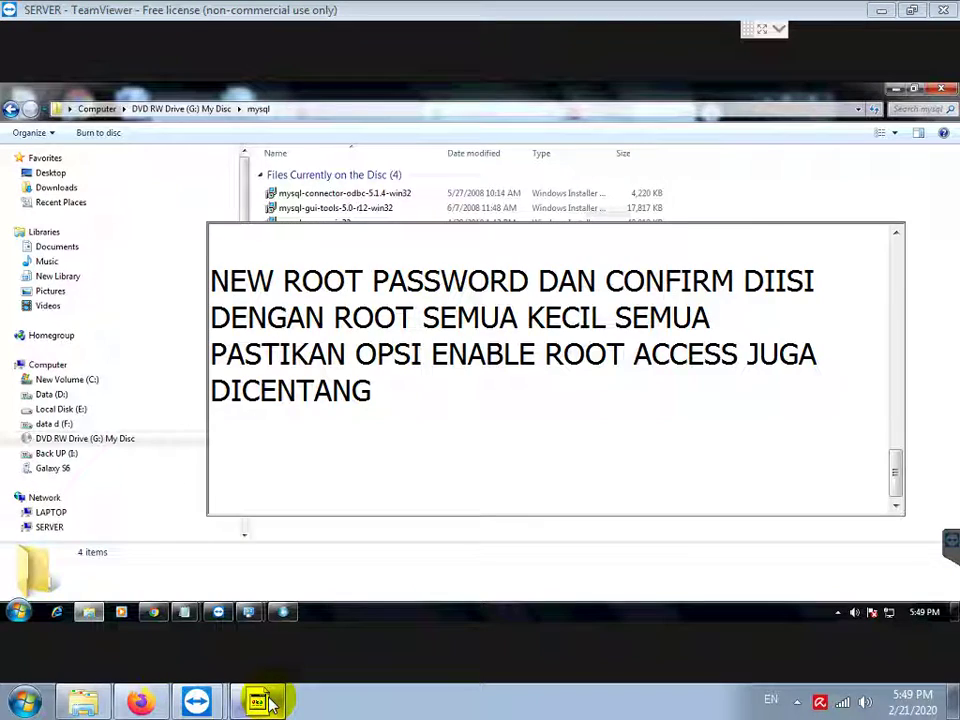
# Step: Note that with ODBC connector and GUI tools installed, run MySQL Administrator and log in as root
pyautogui.write('KARENA MYSQL C')
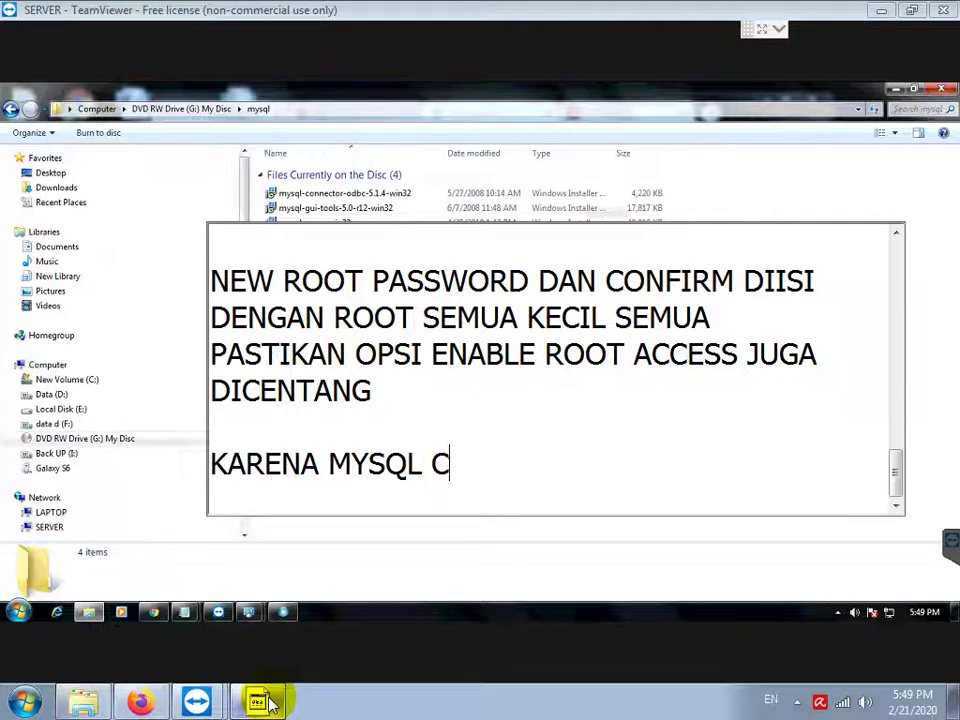
pyautogui.write('ONNECTOR OD')
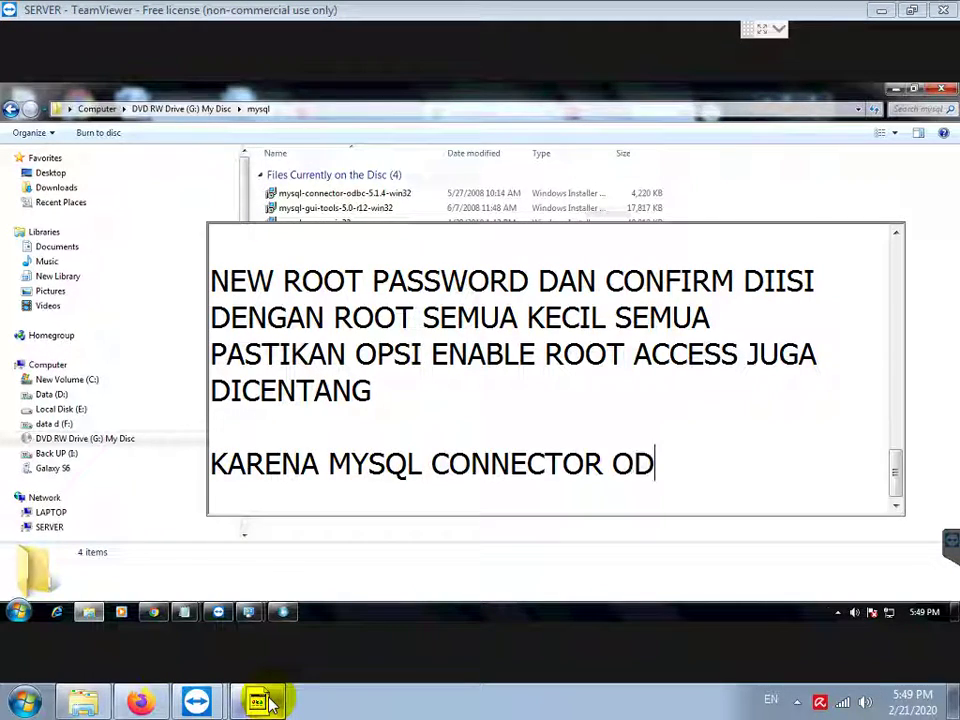
pyautogui.write('BC DAN GUI TOOLS')
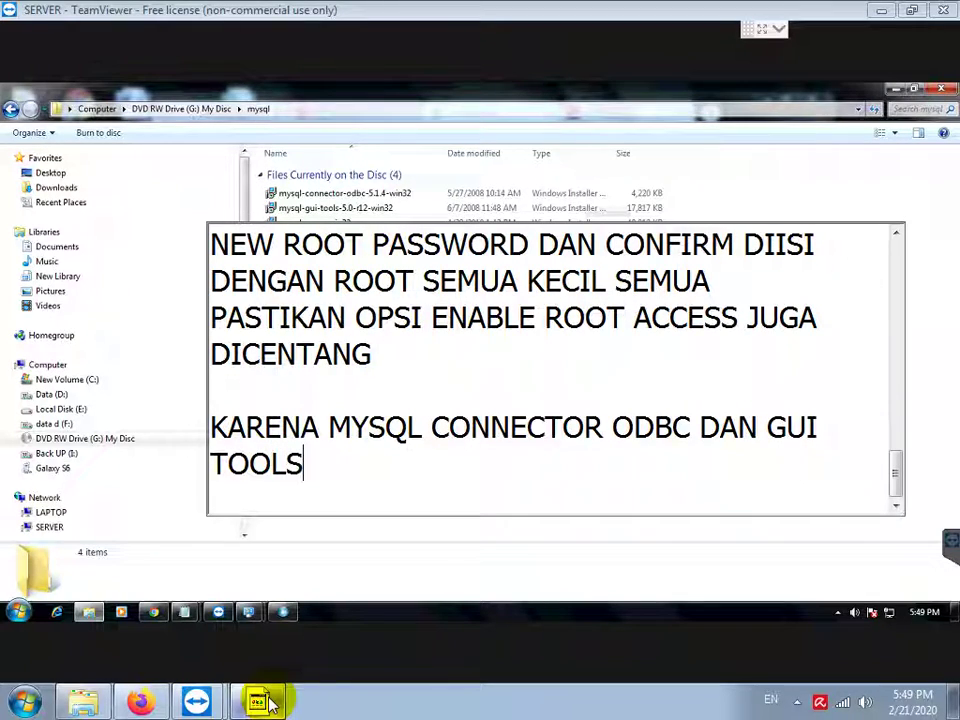
pyautogui.write(' SUD')
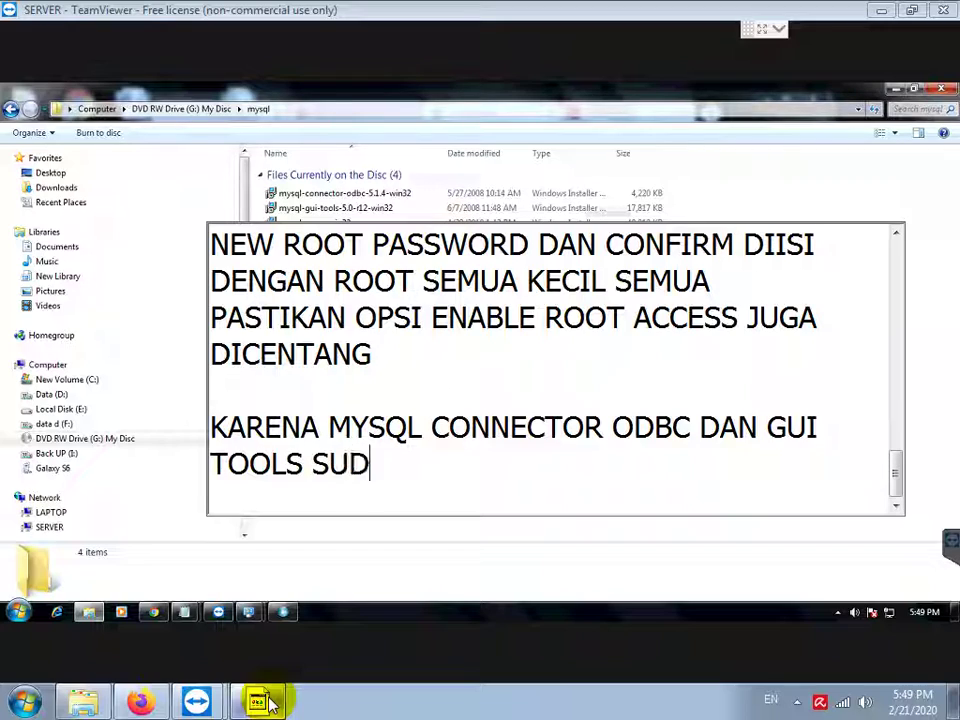
pyautogui.write('AH DIINSTALL, J')
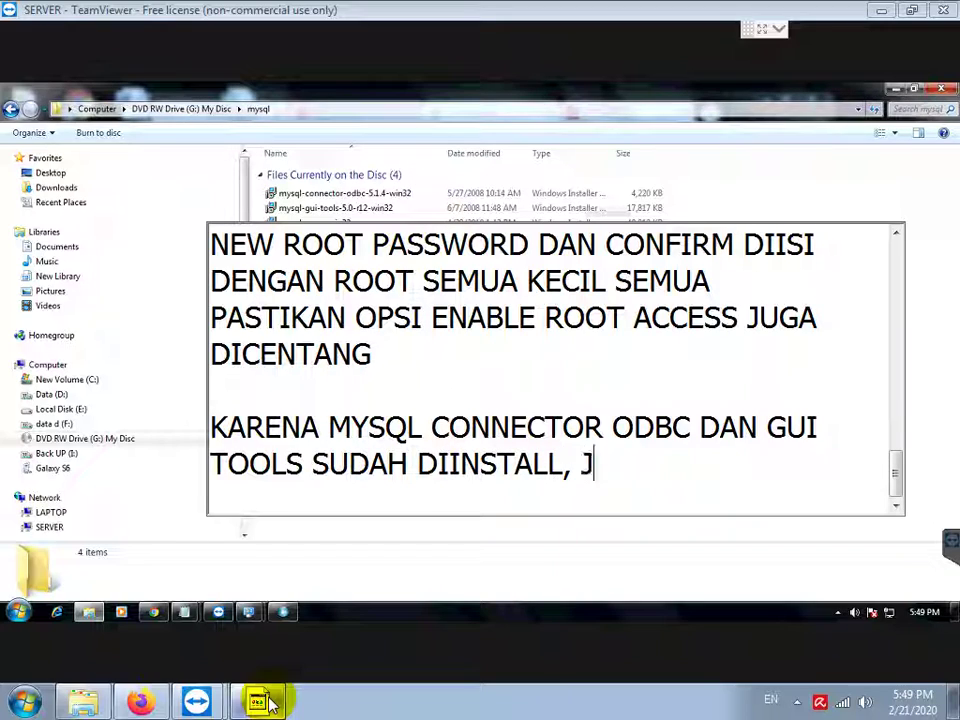
pyautogui.write('ADI JALANKAN')
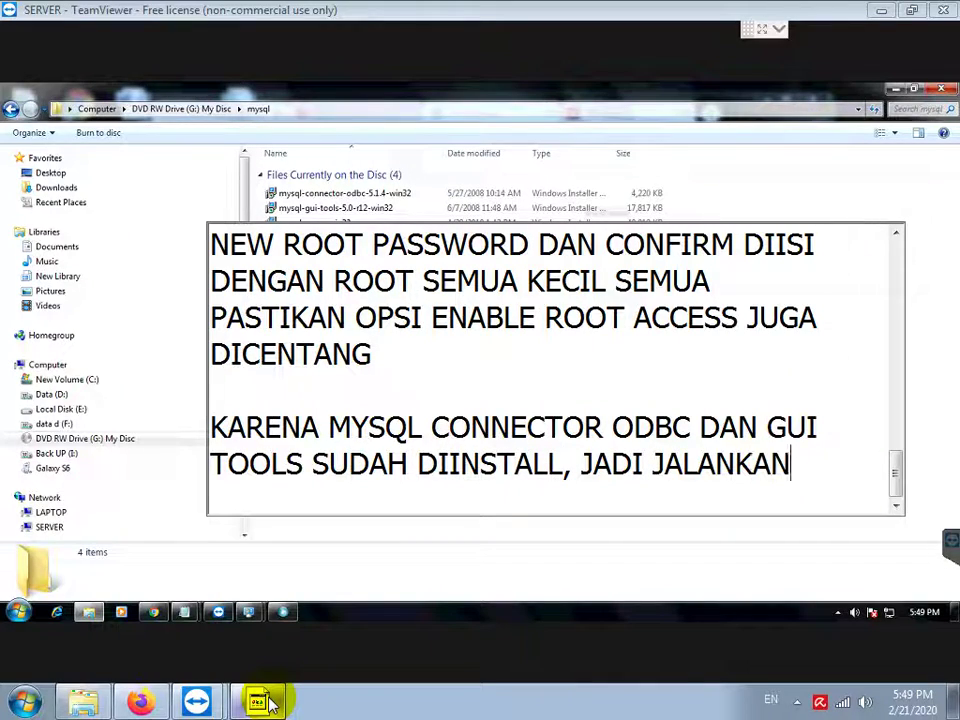
pyautogui.write(' MYSQL ADMINISTRATOR')
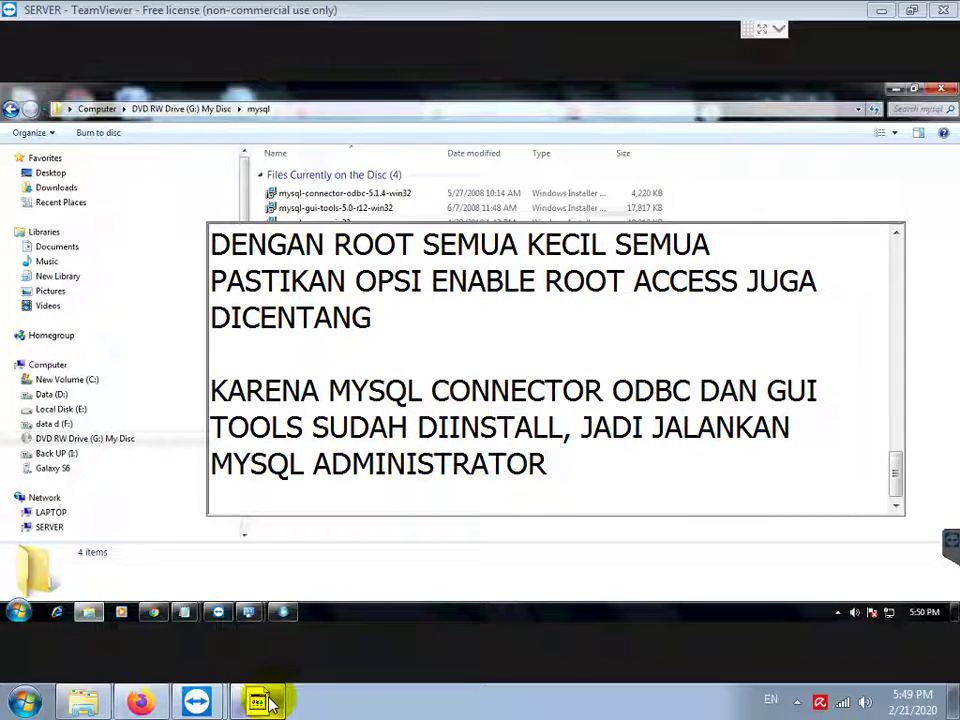
pyautogui.press('Return')
pyautogui.write('LA')
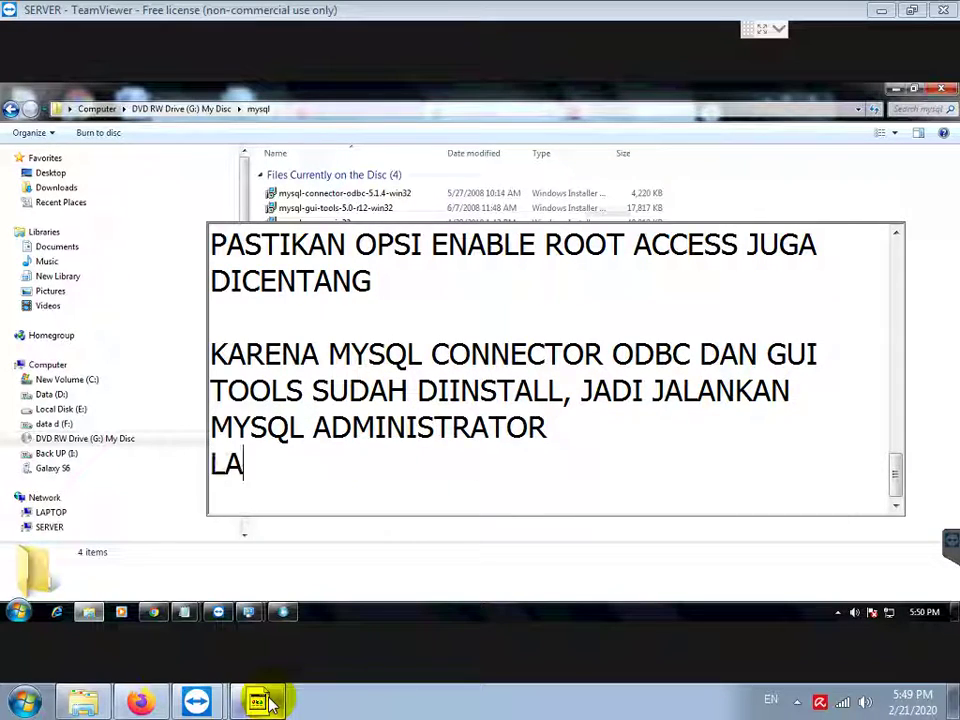
pyautogui.write('LU LOGIN')
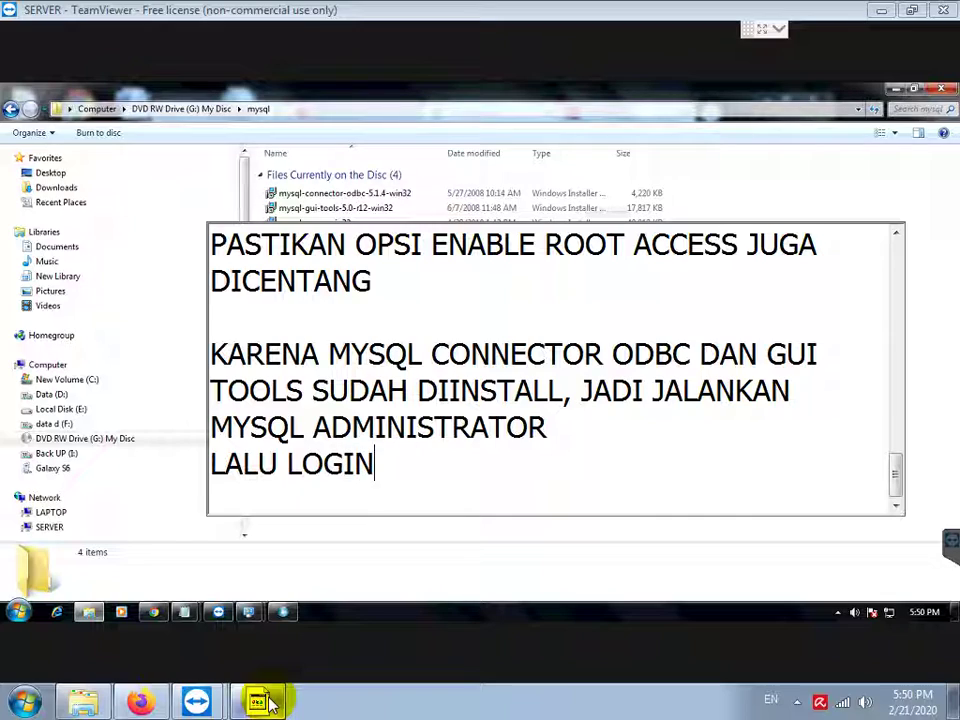
pyautogui.write(' DENGAN PASS')
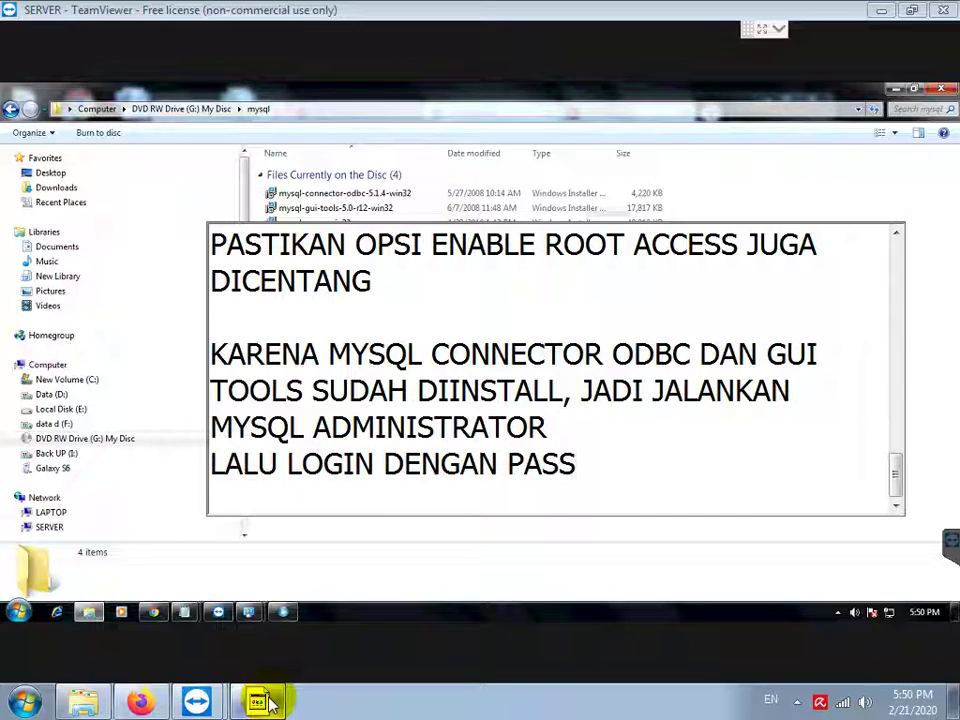
pyautogui.write('WORD R')
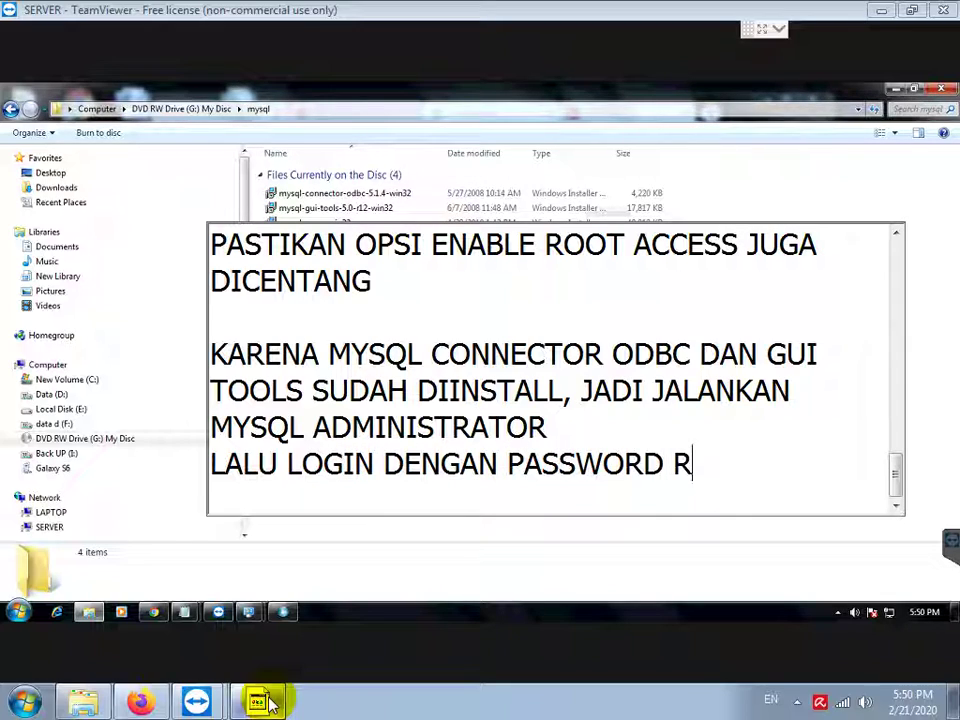
pyautogui.write('OOT DIISI R')
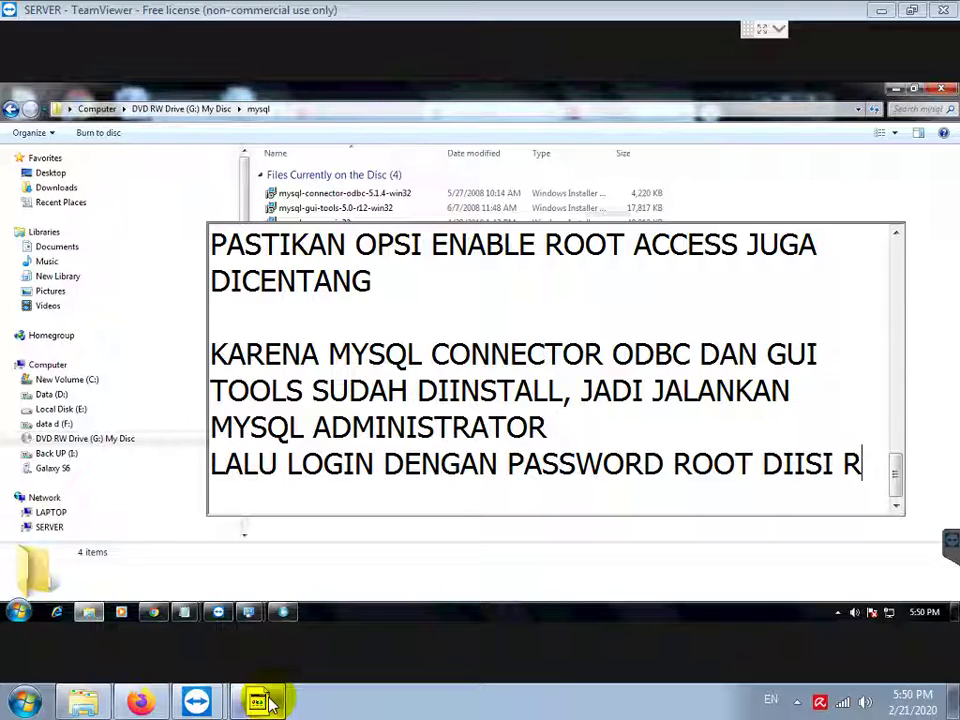
pyautogui.write('OOT JUGA ')
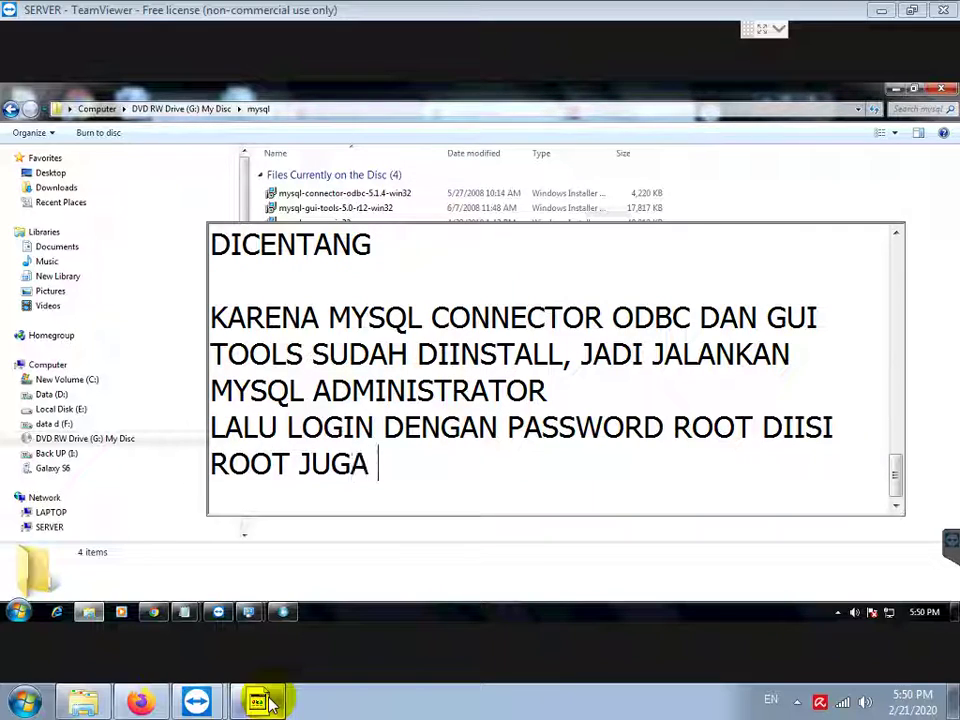
pyautogui.write('KECIL SEMUA')
pyautogui.press('Return')
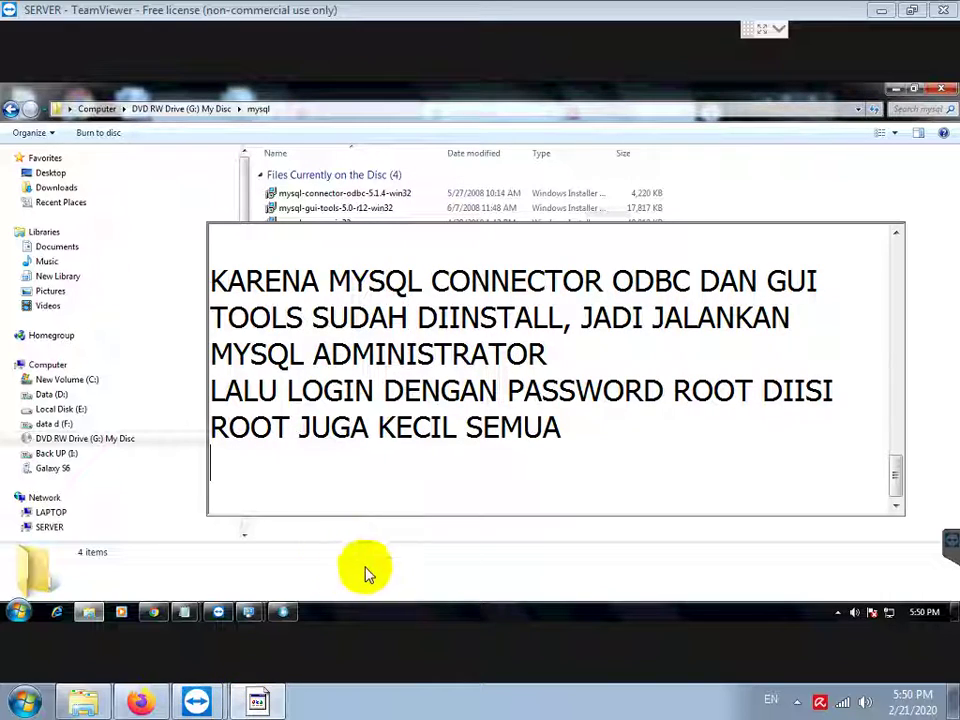
pyautogui.click(279, 613)
# Step: Log in to MySQL Administrator and restore the database from I:\Soft\Koperasi\ksu.sql
pyautogui.click(350, 446)
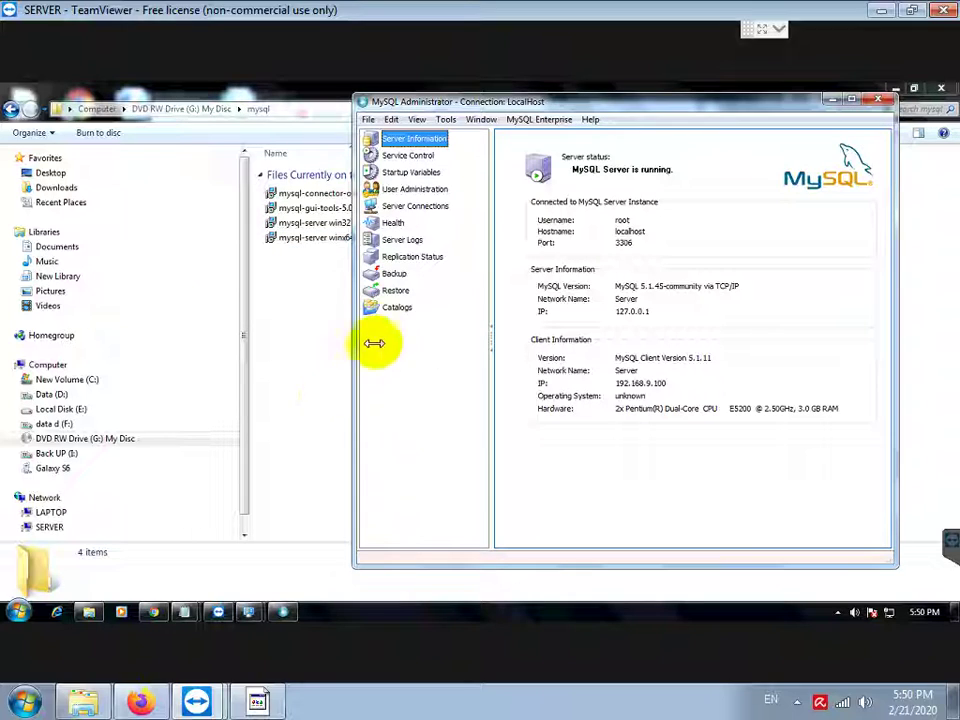
pyautogui.click(396, 291)
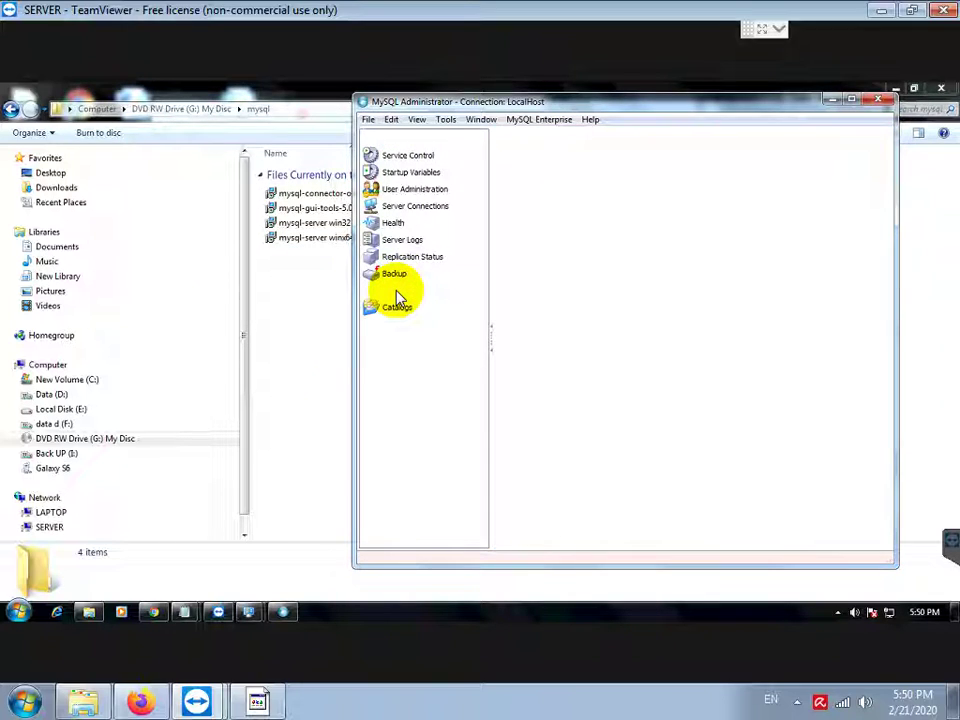
pyautogui.click(762, 532)
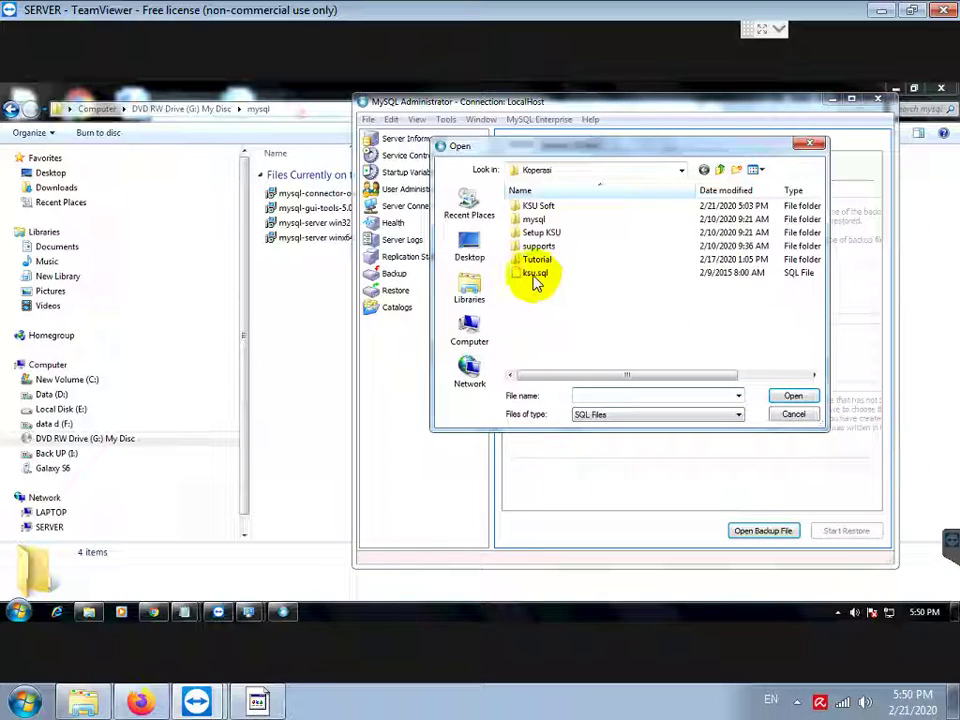
pyautogui.click(536, 274)
pyautogui.click(792, 397)
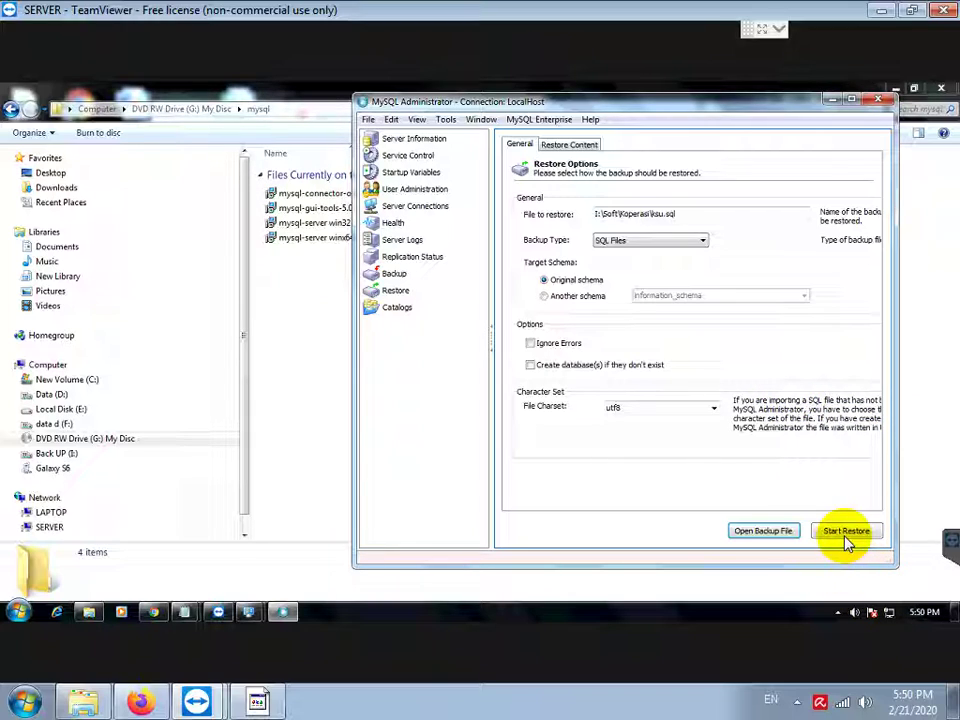
pyautogui.click(841, 535)
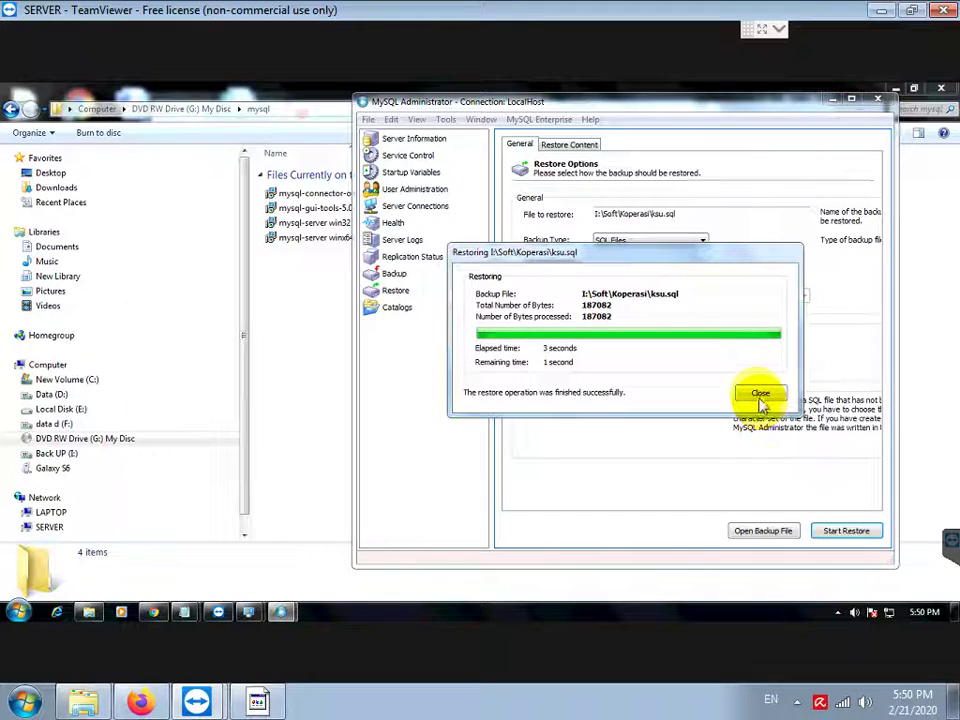
pyautogui.click(760, 396)
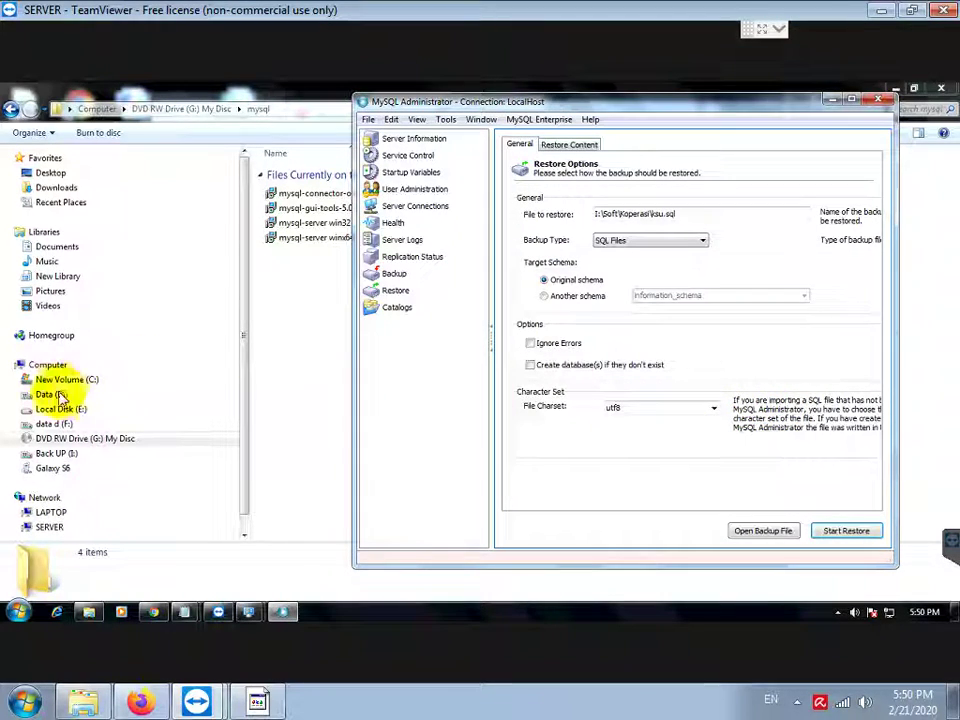
# Step: Open the DVD's Setup KSU folder and run the setup program as administrator
pyautogui.click(80, 440)
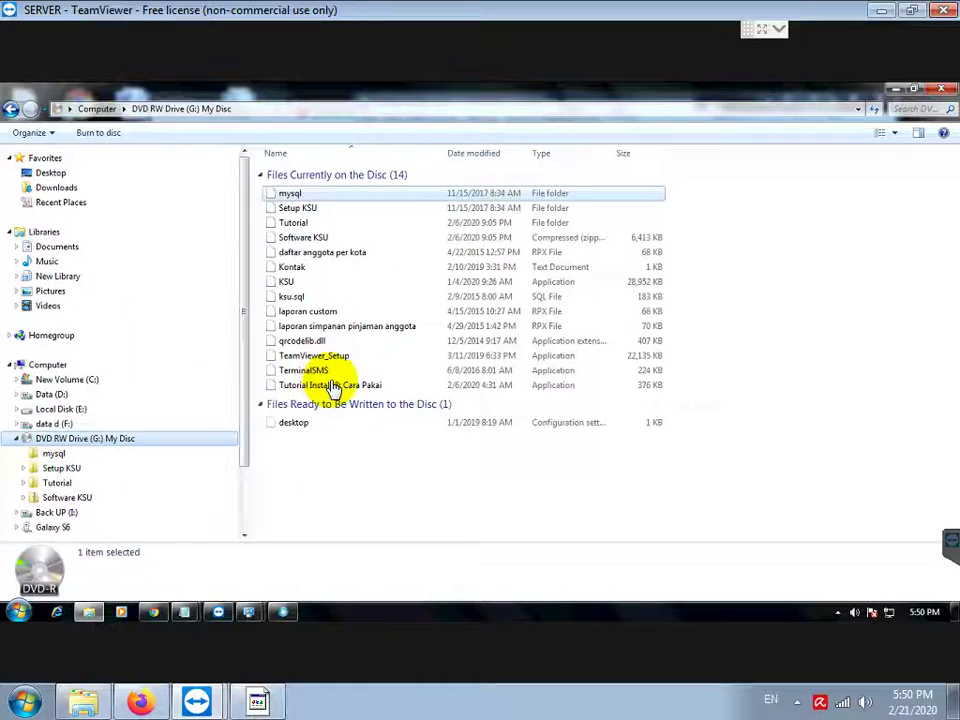
pyautogui.doubleClick(299, 208)
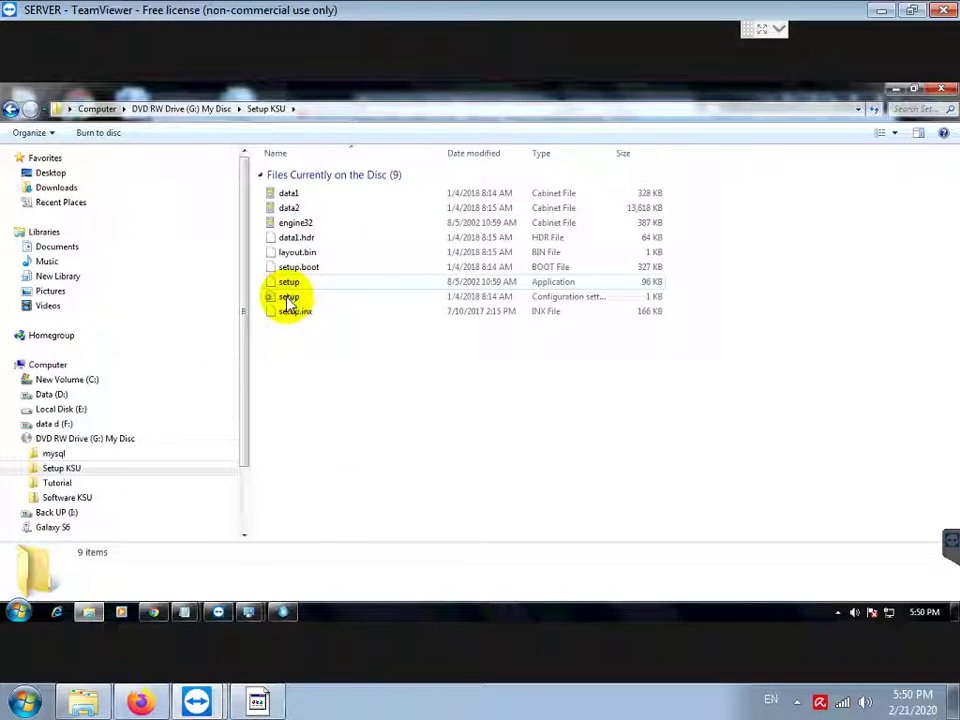
pyautogui.rightClick(286, 299)
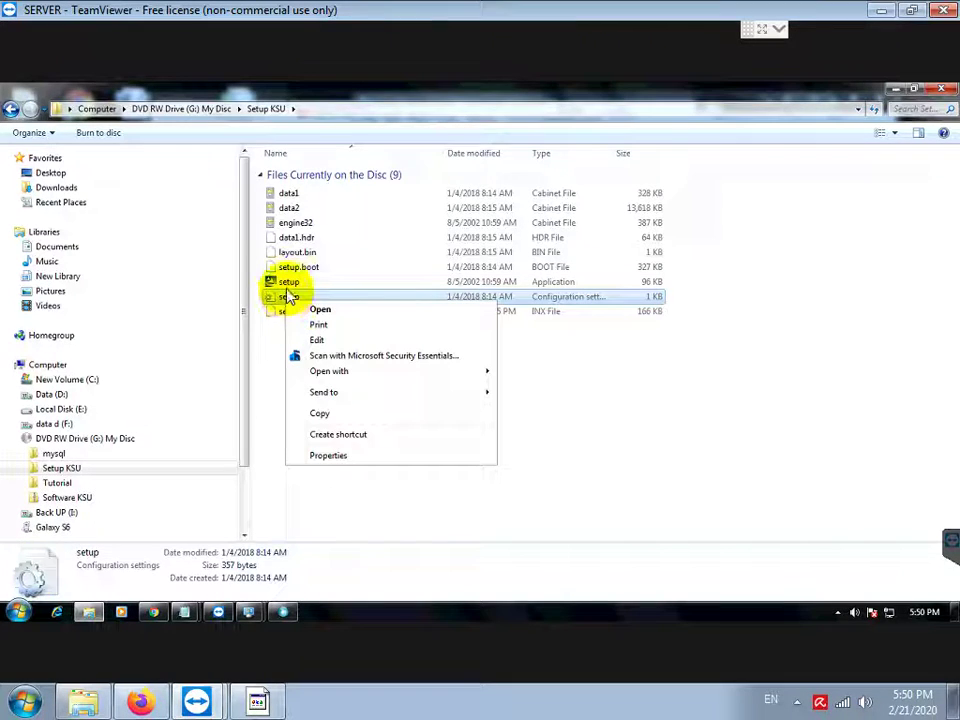
pyautogui.rightClick(284, 283)
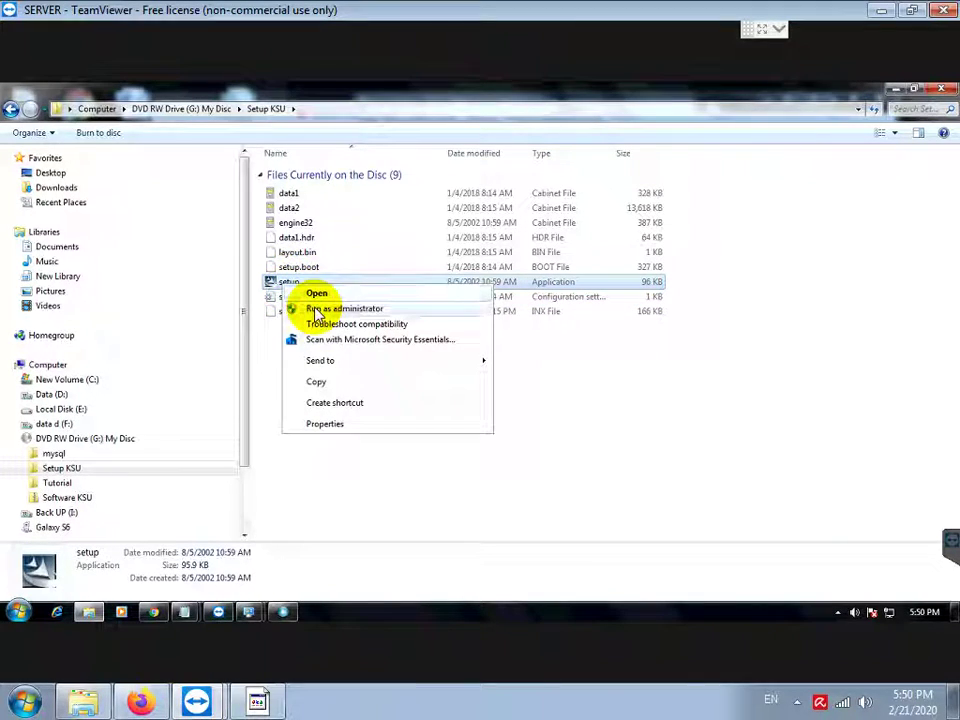
pyautogui.click(317, 310)
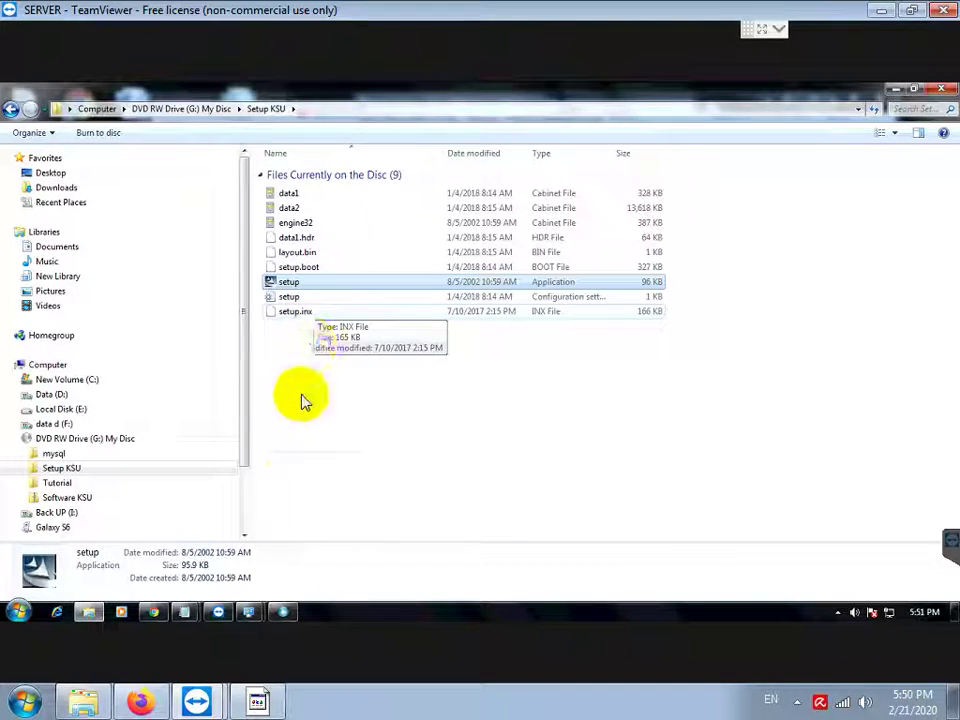
# Step: Add the note line 'INSTALL SETUP KSU NYA' in Notepad
pyautogui.click(256, 701)
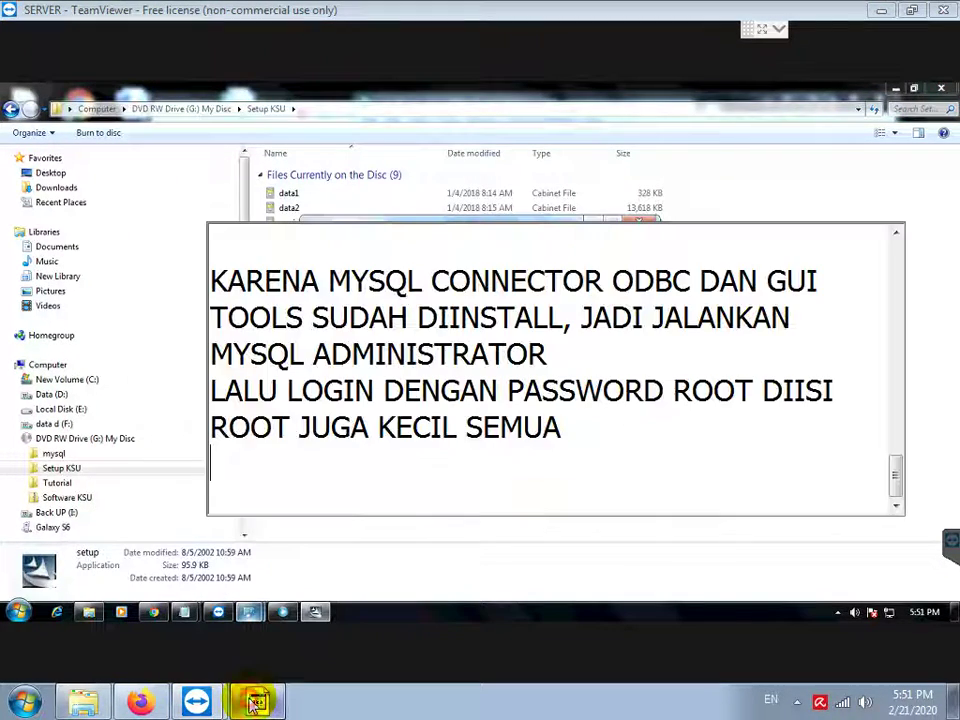
pyautogui.press('Return')
pyautogui.press('Return')
pyautogui.write('INSTALL SETUP KSU NYA')
pyautogui.press('Return')
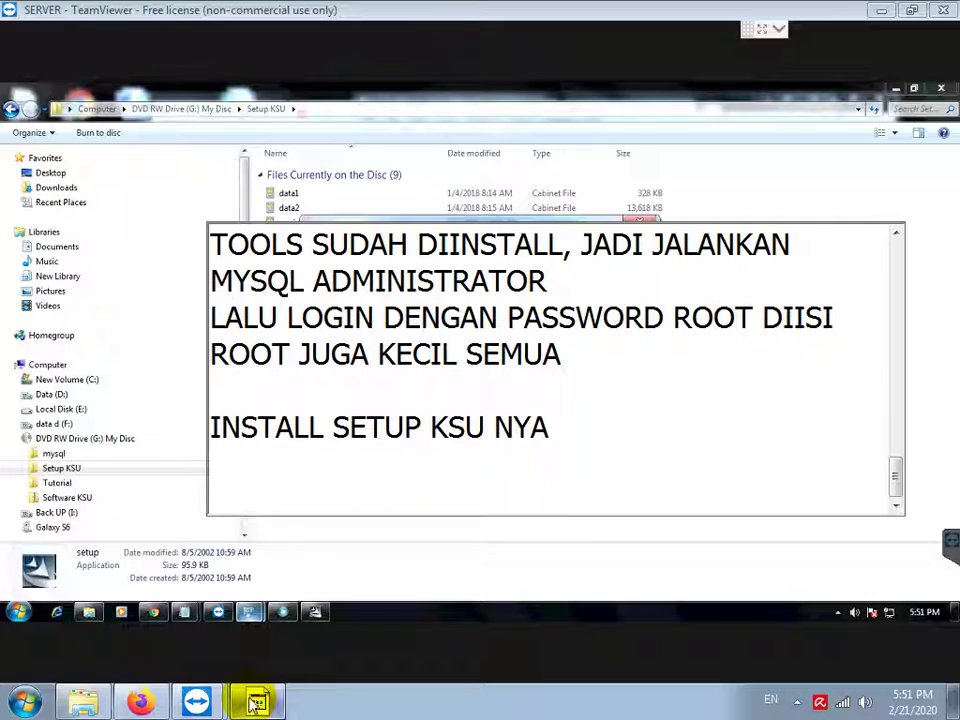
# Step: Choose Repair in the KSU setup's maintenance options
pyautogui.click(356, 568)
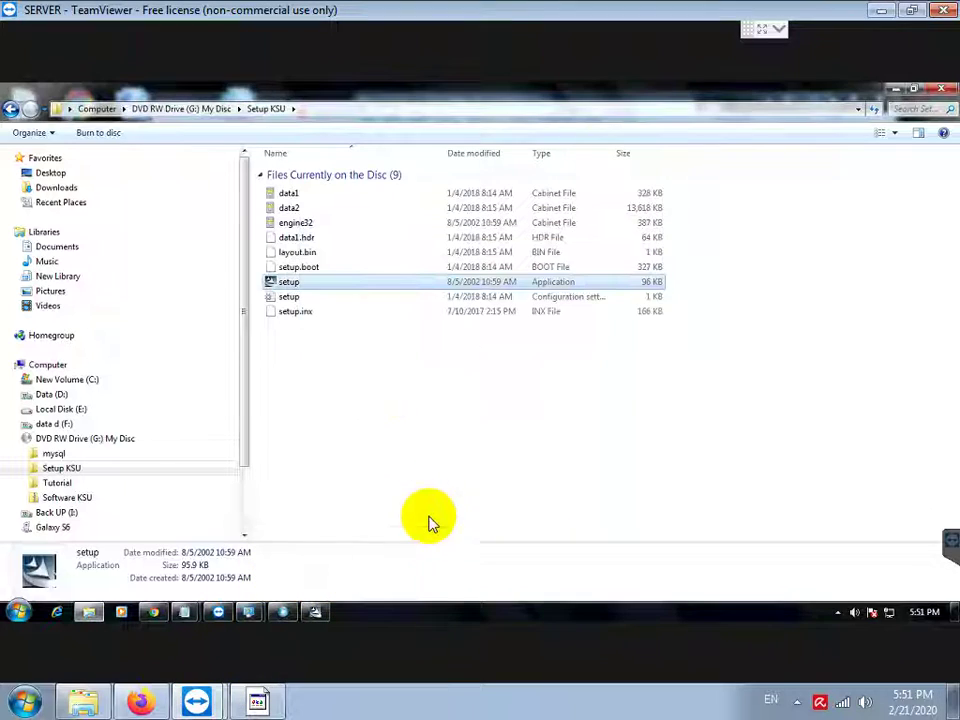
pyautogui.click(316, 609)
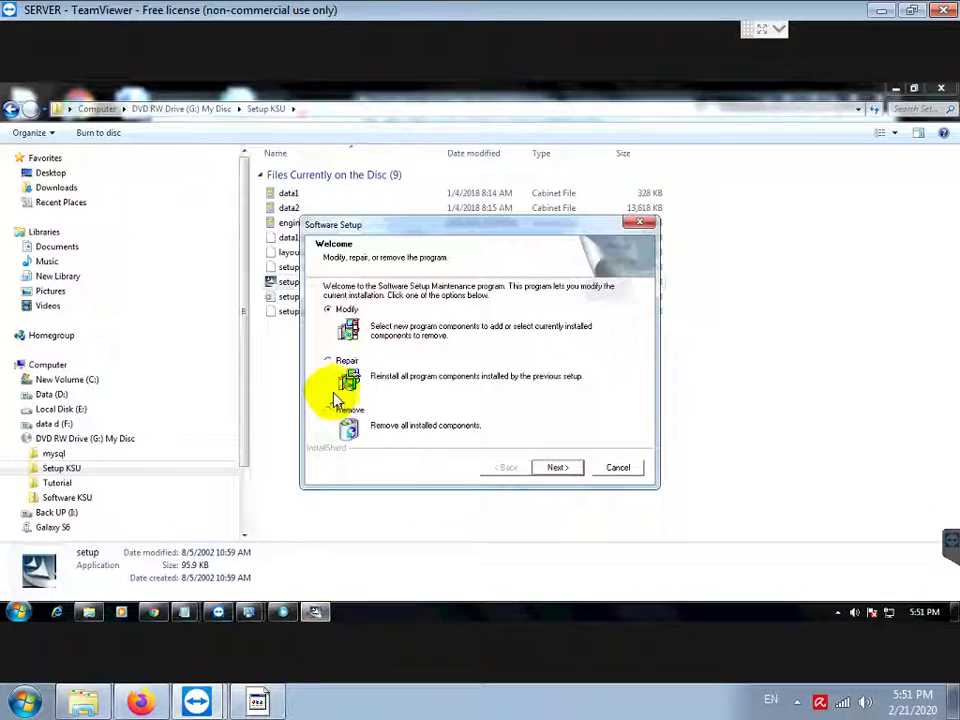
pyautogui.click(327, 360)
# Step: Add the note 'KARENA SUDAH DIINSTALL JADI PILIH REPAIR SAJA' in Notepad
pyautogui.click(258, 703)
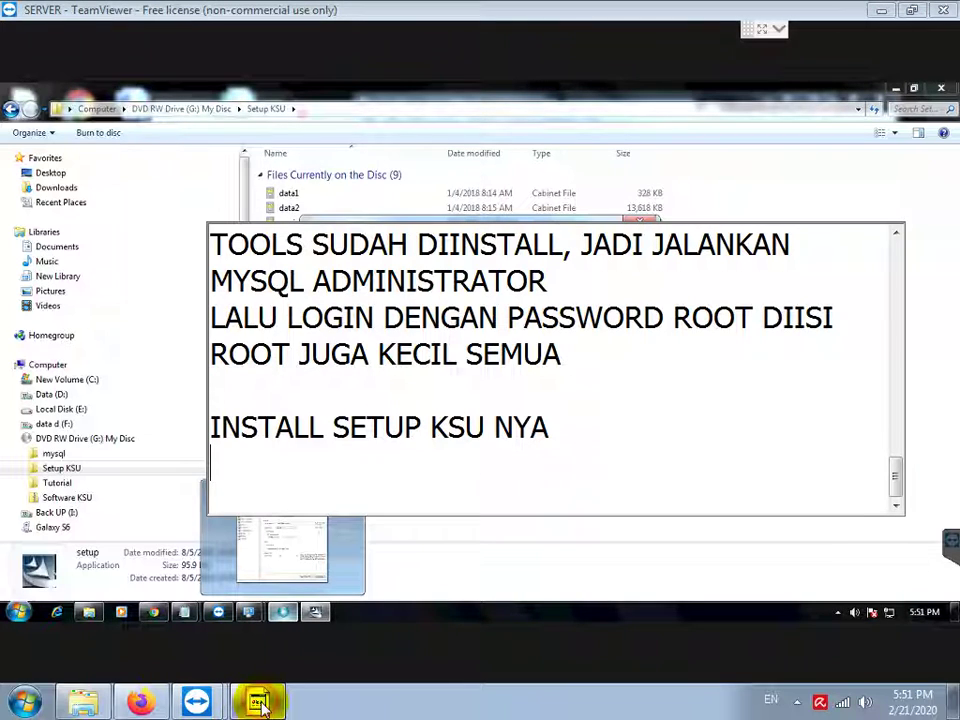
pyautogui.write('KARENA')
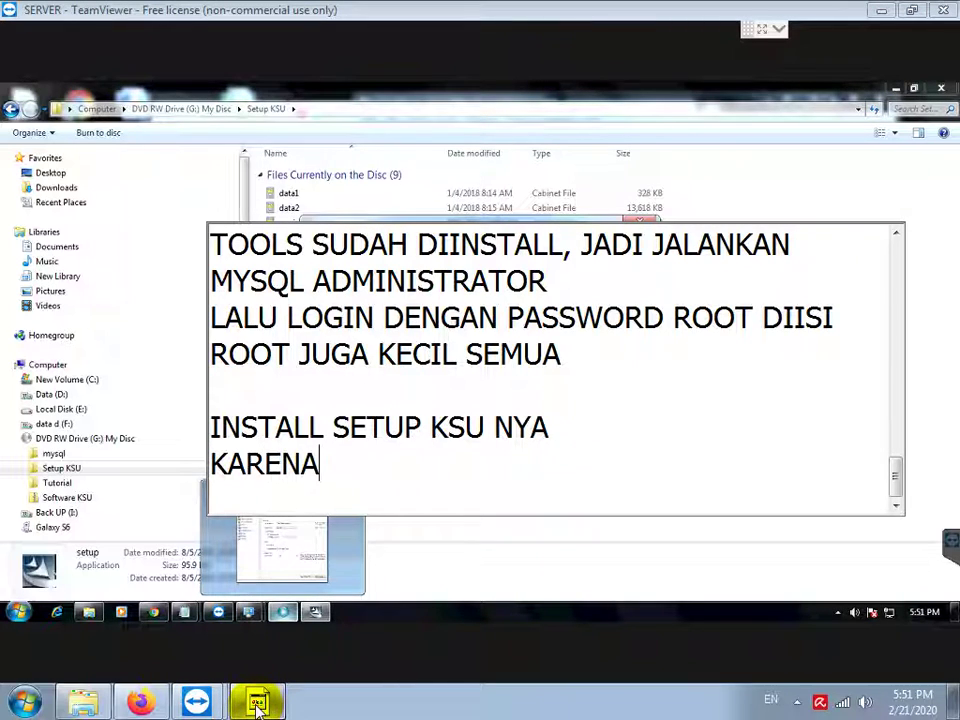
pyautogui.write(' SUDAH DIINSTALL JADI PILIH REPAIR')
pyautogui.press('Return')
pyautogui.write('SAJA')
pyautogui.press('Return')
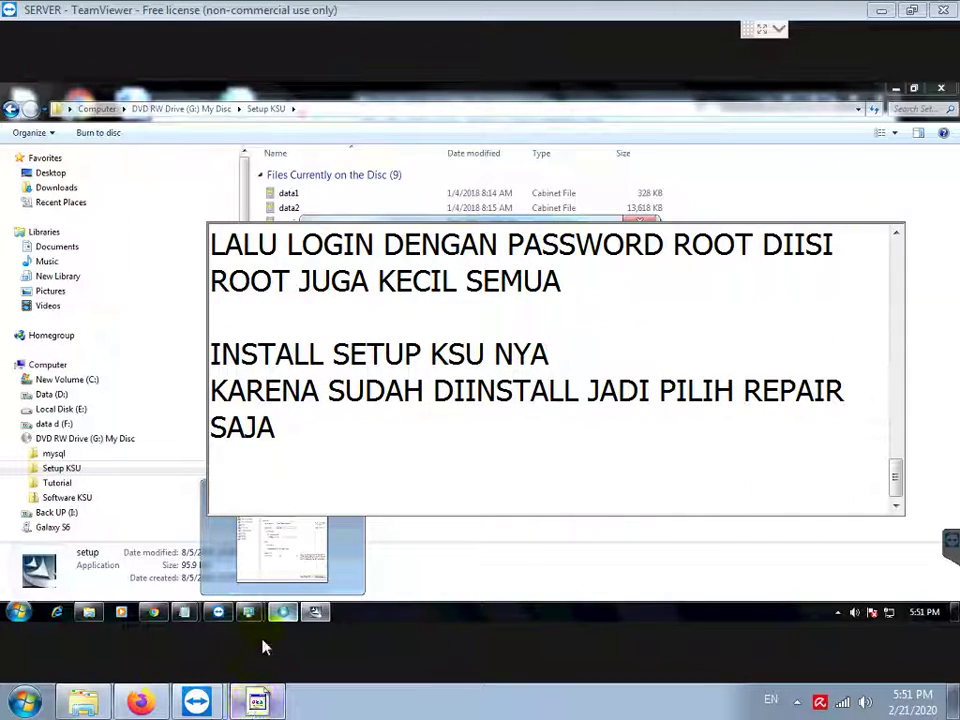
# Step: Run the KSU repair, dismiss the self-registration error, and finish at Maintenance Complete
pyautogui.click(332, 560)
pyautogui.click(360, 530)
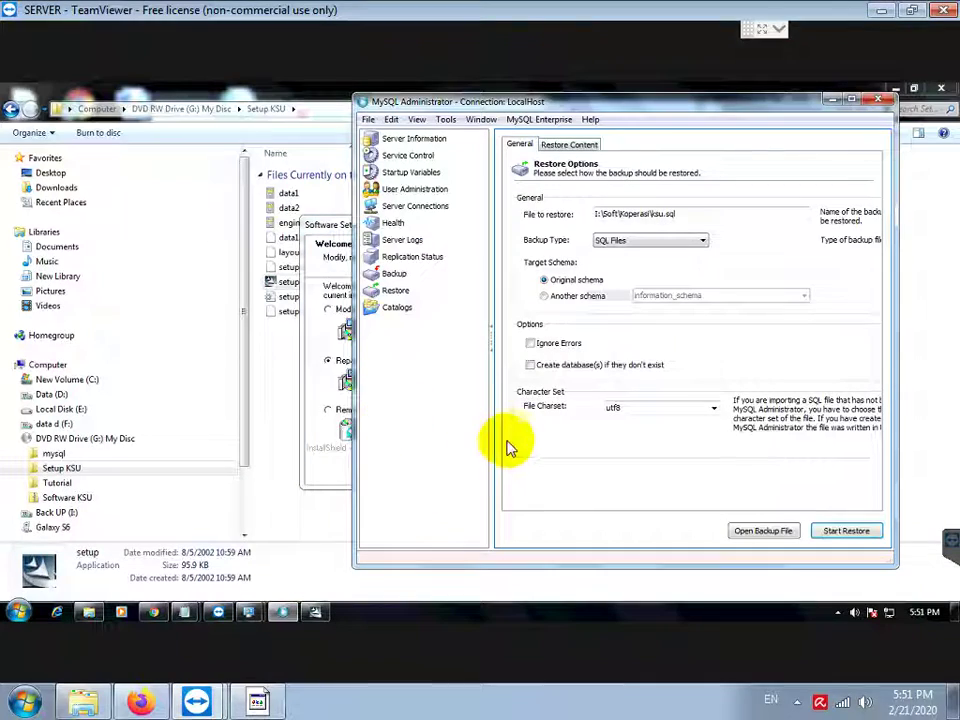
pyautogui.click(318, 388)
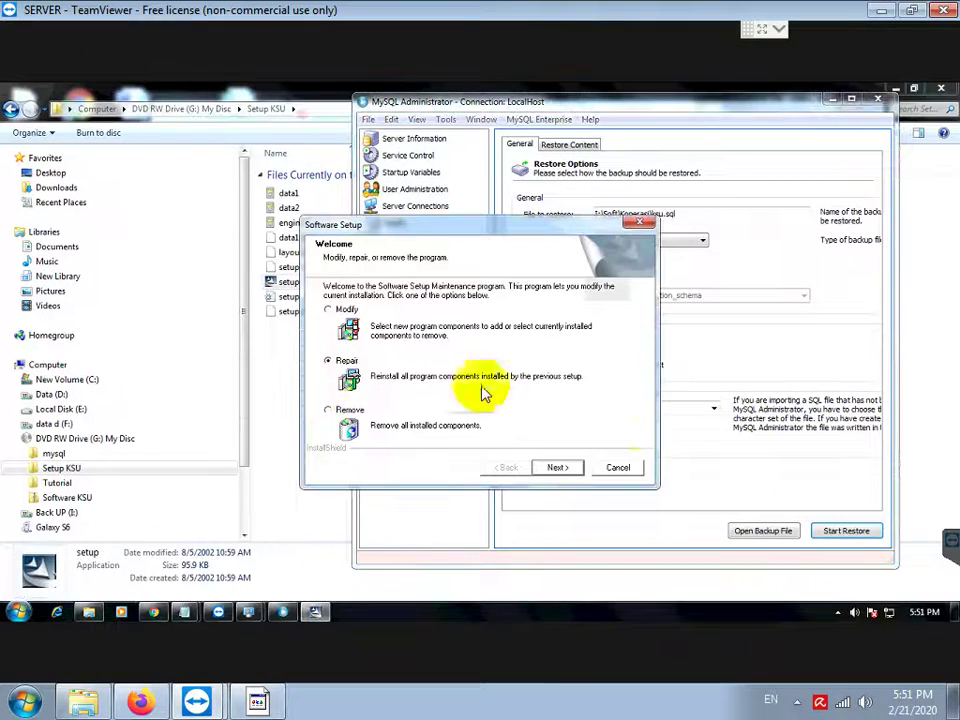
pyautogui.click(557, 468)
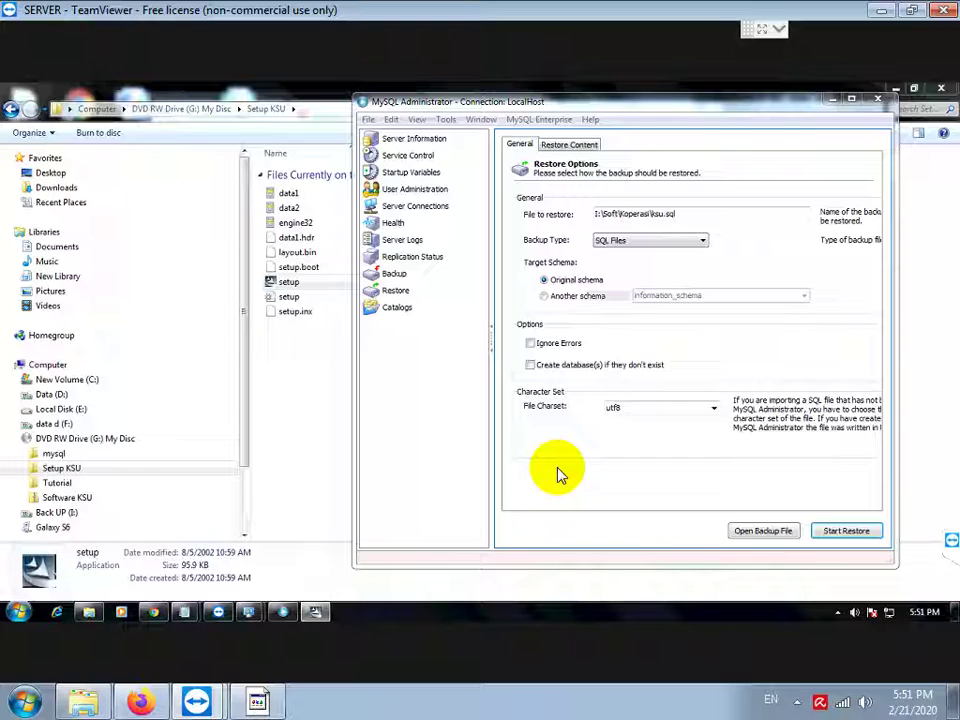
pyautogui.click(838, 103)
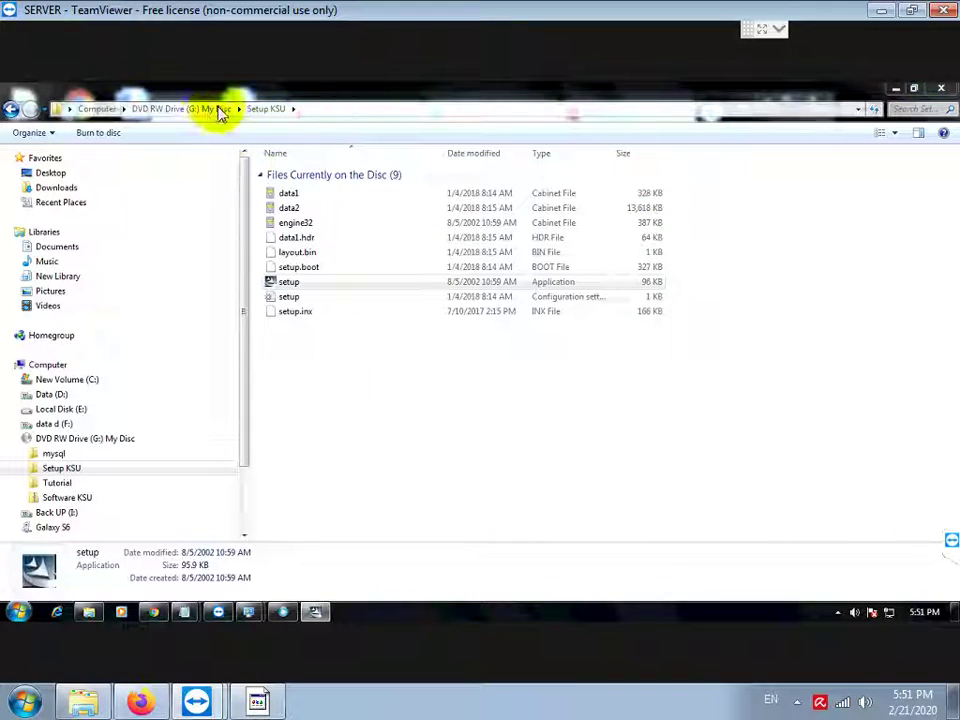
pyautogui.click(216, 110)
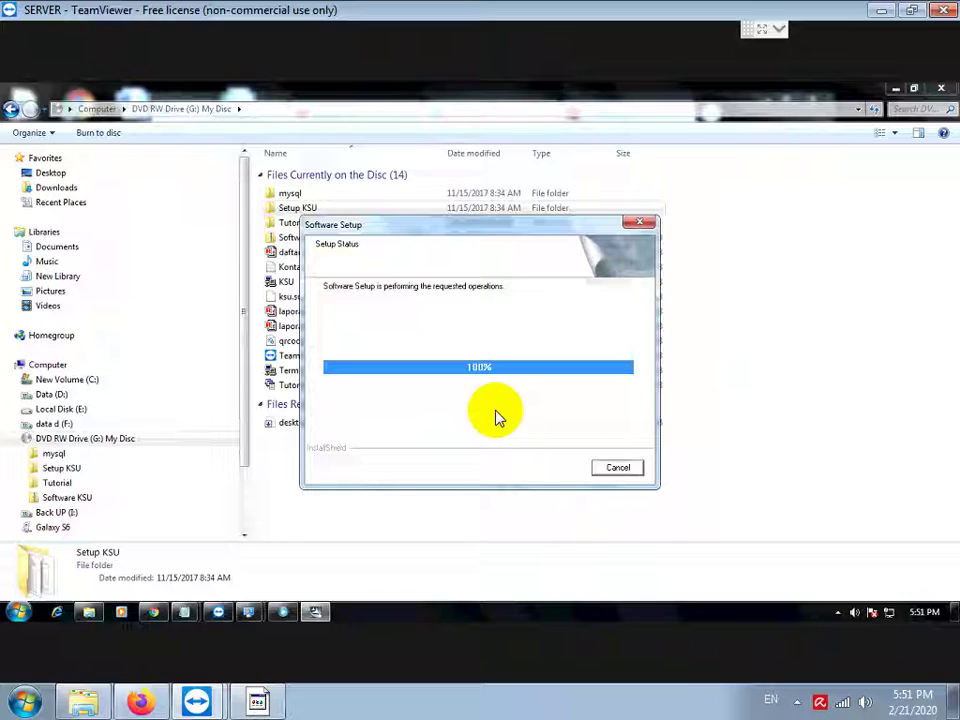
pyautogui.click(500, 423)
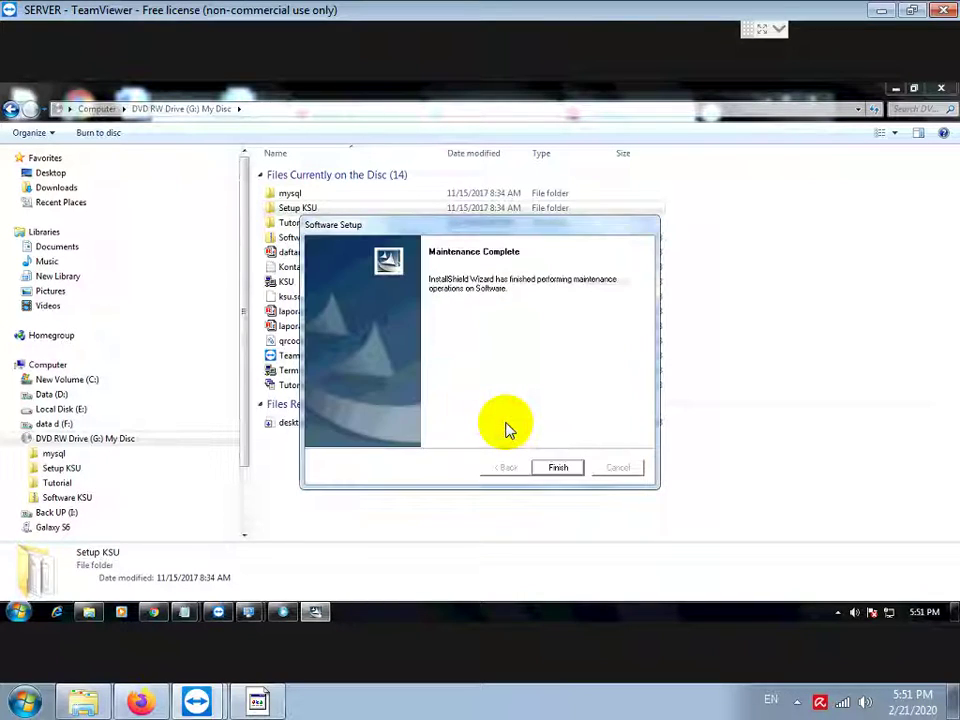
pyautogui.click(555, 468)
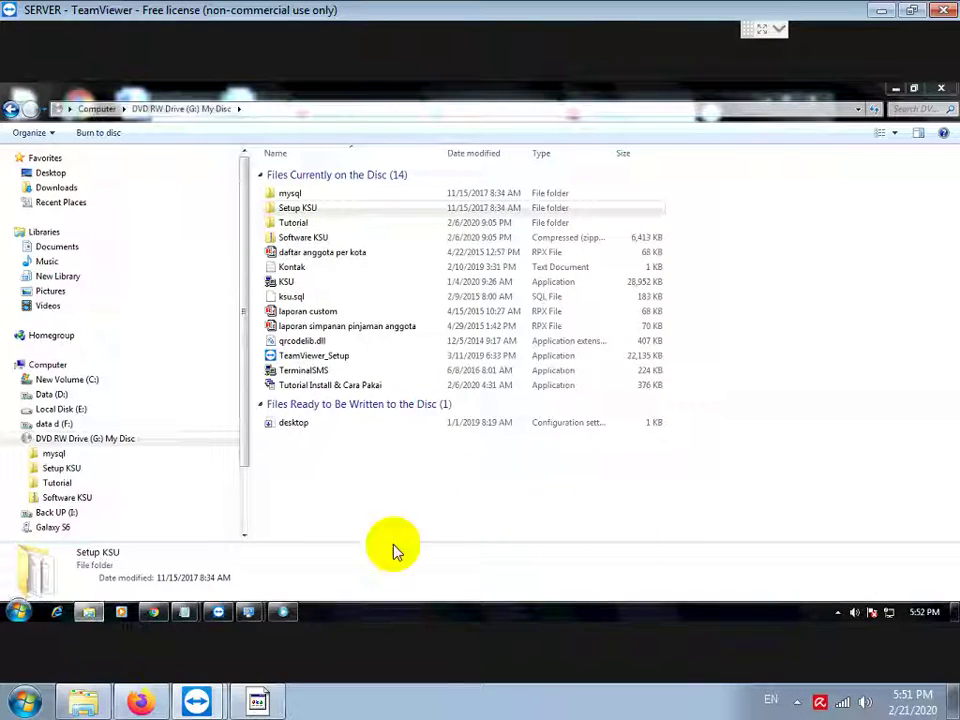
# Step: Add the note line 'KARENA APLIKASI TIDAK BISA DIJALANKAN DI DVD JADI COPY DULU KE PC/LAPTOP'
pyautogui.press('Return')
pyautogui.press('Return')
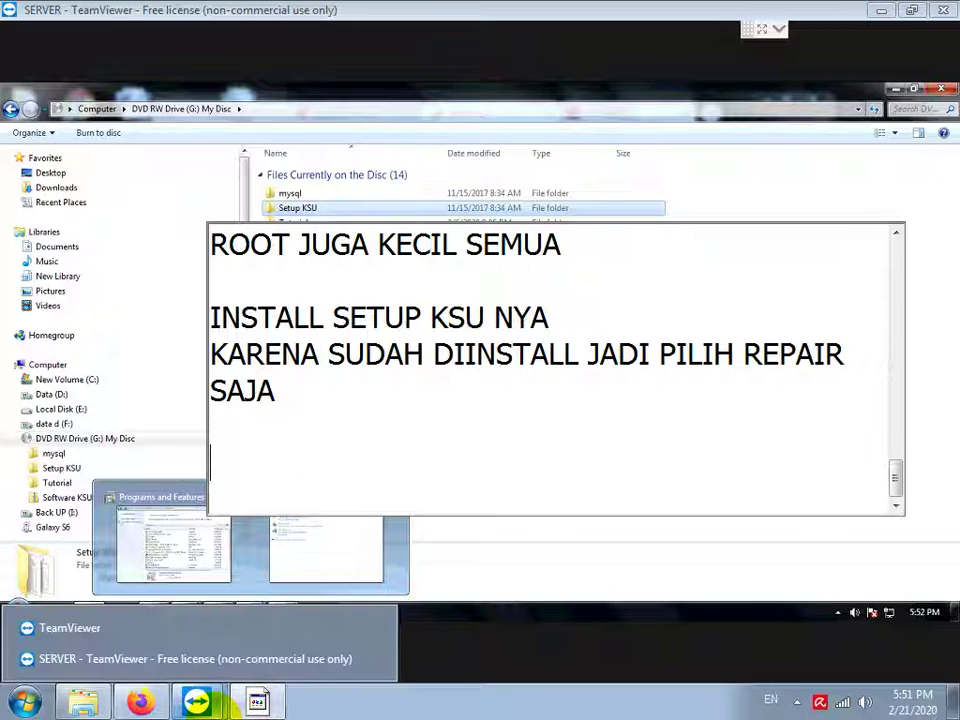
pyautogui.write('KAREBA')
pyautogui.press('BackSpace')
pyautogui.press('BackSpace')
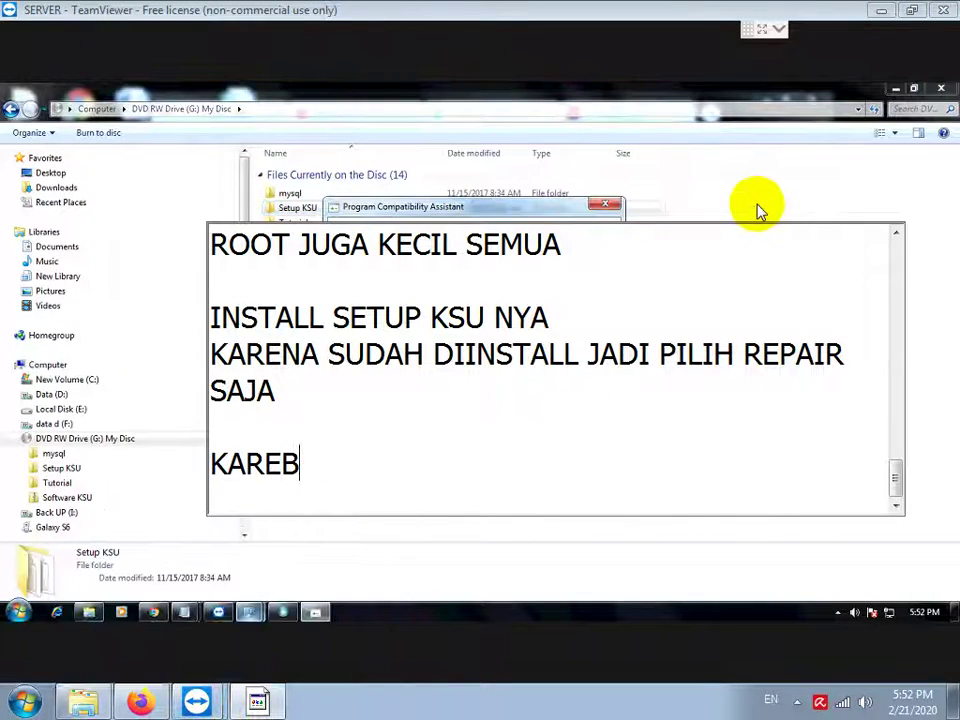
pyautogui.write('NA APLIKASI ')
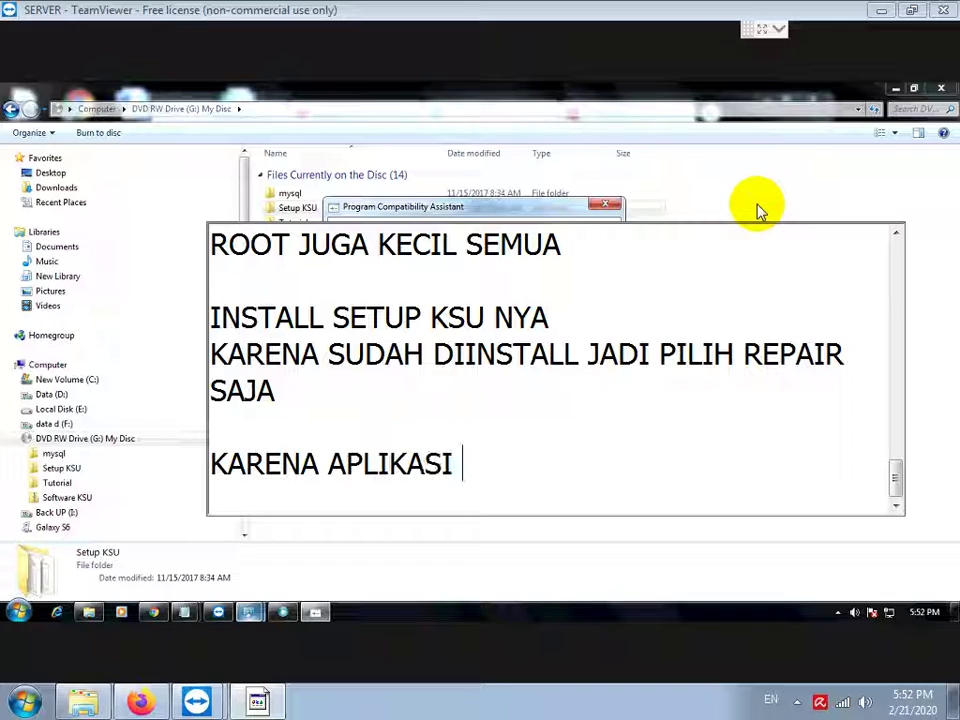
pyautogui.write('TIDAK BISA DIJA')
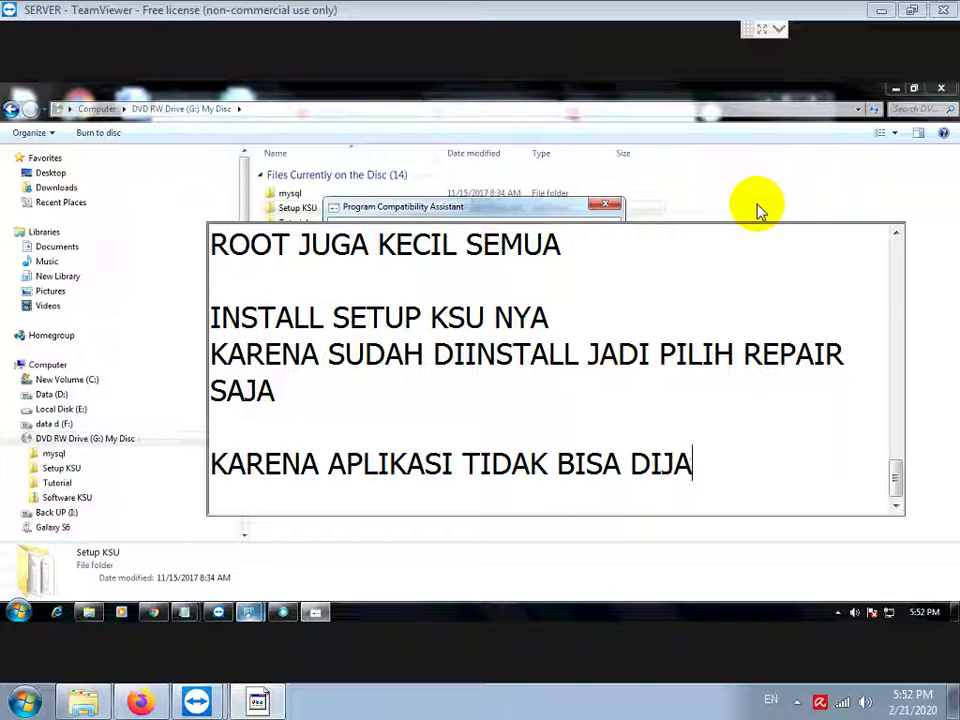
pyautogui.write('LANKAN D')
pyautogui.press('BackSpace')
pyautogui.write('DI ')
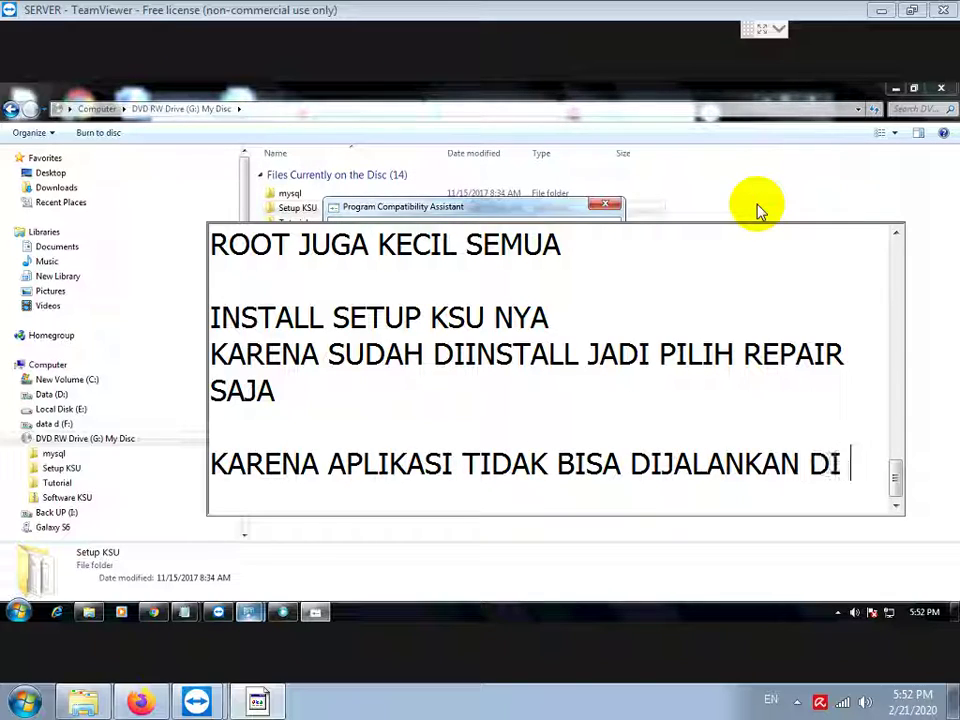
pyautogui.write('DVD JADI COPY DULU KE ')
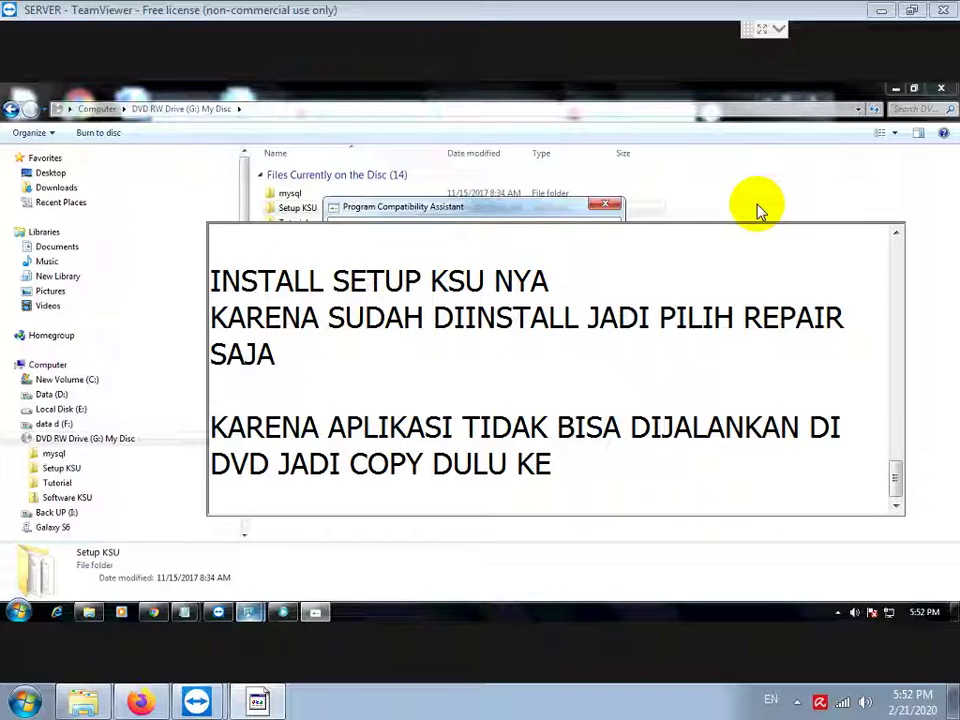
pyautogui.write('PC/LAPTO')
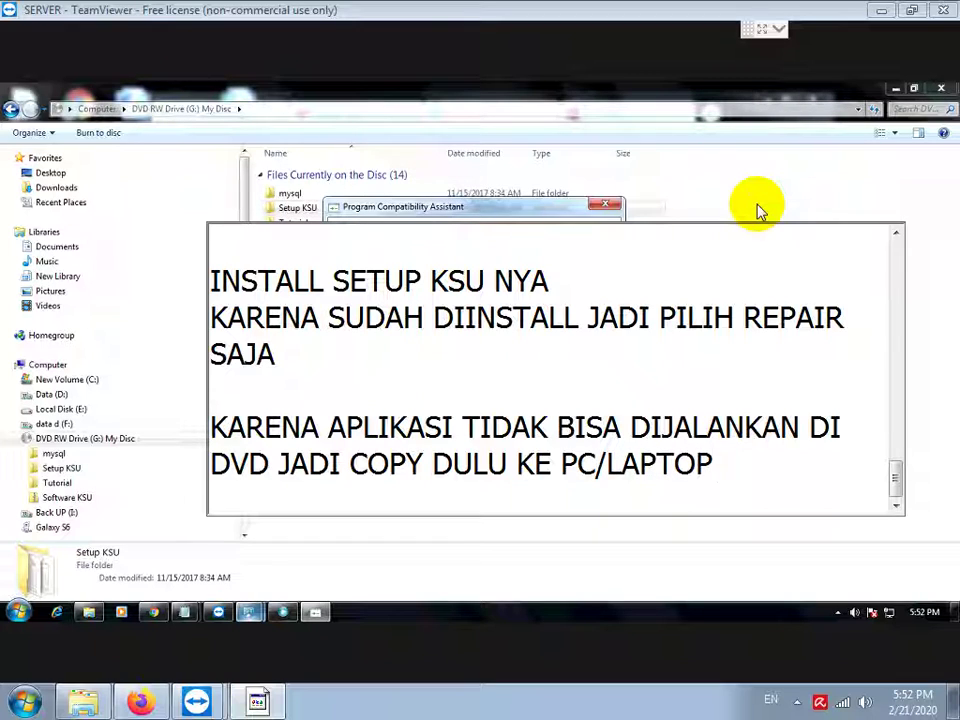
pyautogui.write('P')
pyautogui.press('Return')
pyautogui.press('Return')
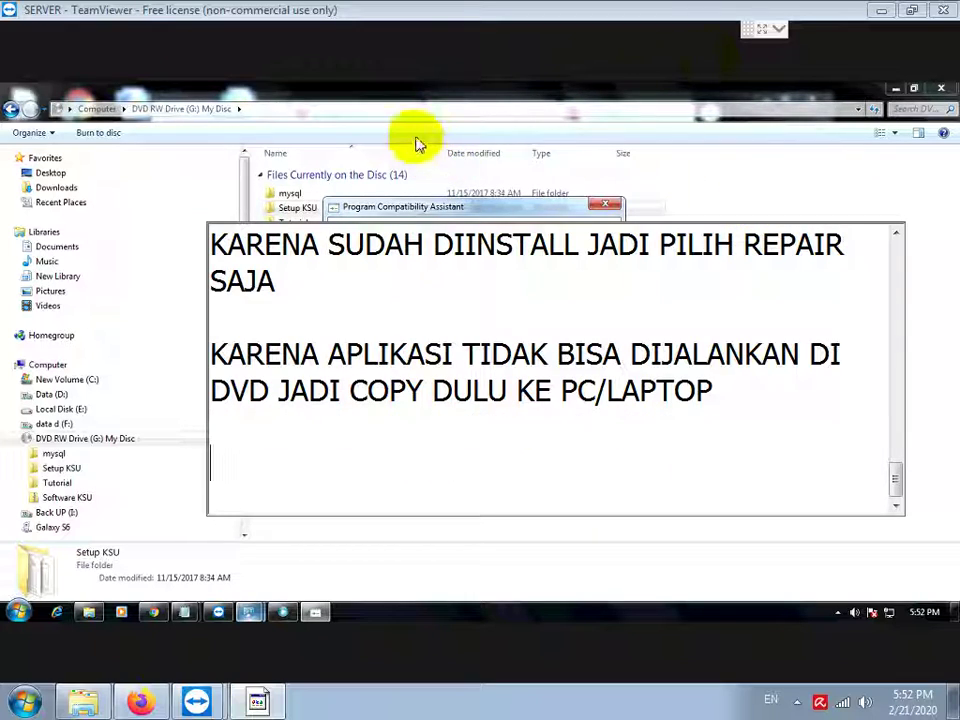
pyautogui.click(418, 143)
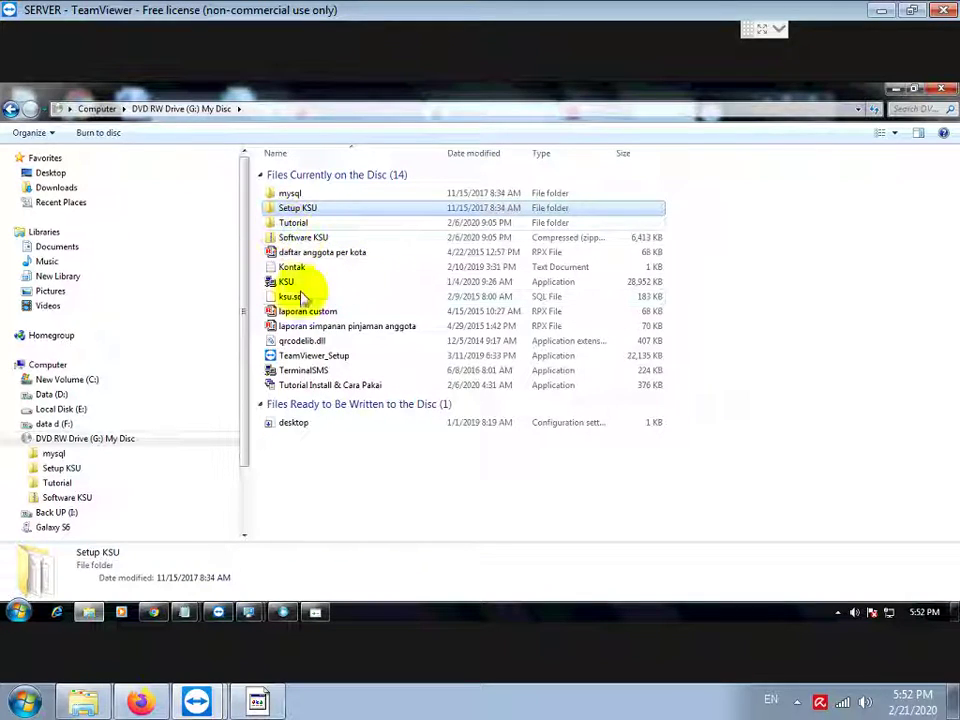
# Step: Dismiss the compatibility warning and copy KSU, TerminalSMS and qrcodelib.dll from the disc
pyautogui.click(315, 611)
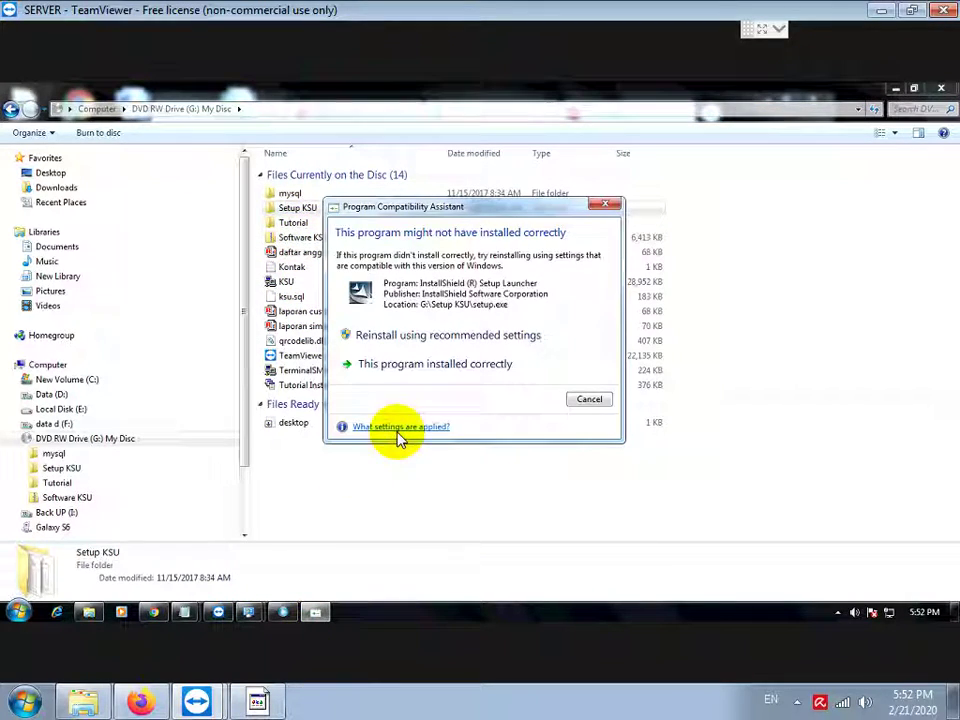
pyautogui.click(588, 400)
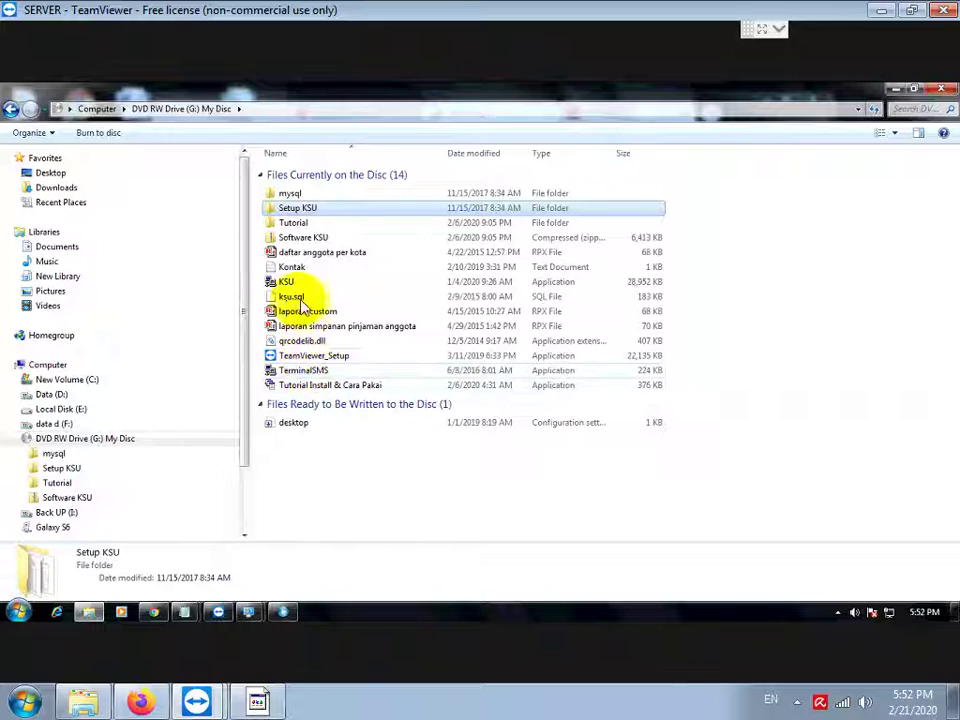
pyautogui.click(283, 282)
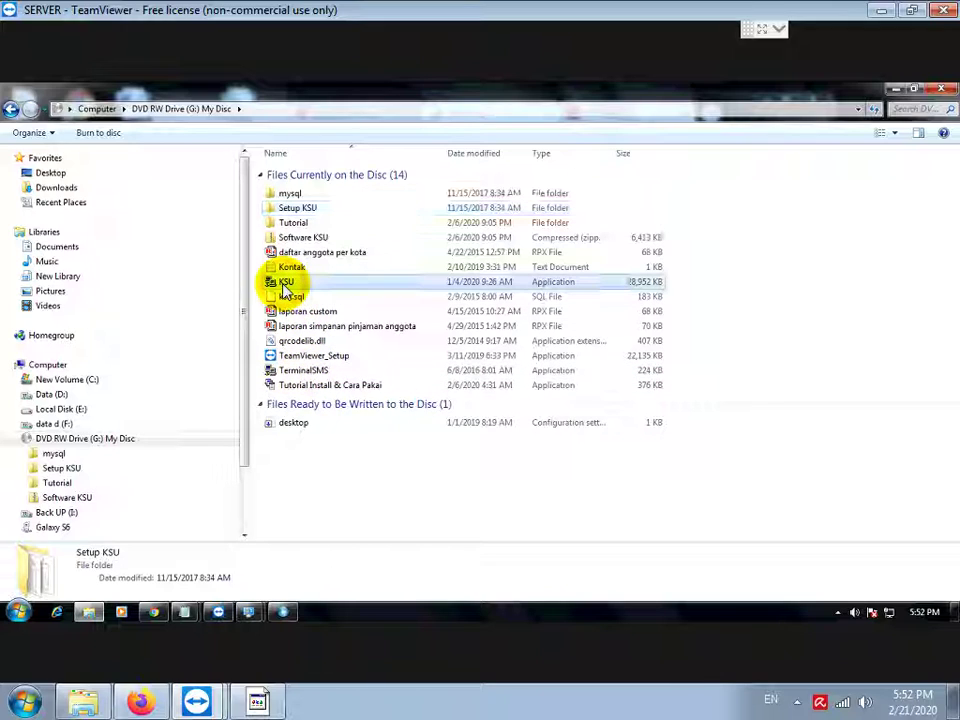
pyautogui.keyDown('ctrl'); pyautogui.click(305, 370); pyautogui.keyUp('ctrl')
pyautogui.keyDown('ctrl'); pyautogui.click(316, 342); pyautogui.keyUp('ctrl')
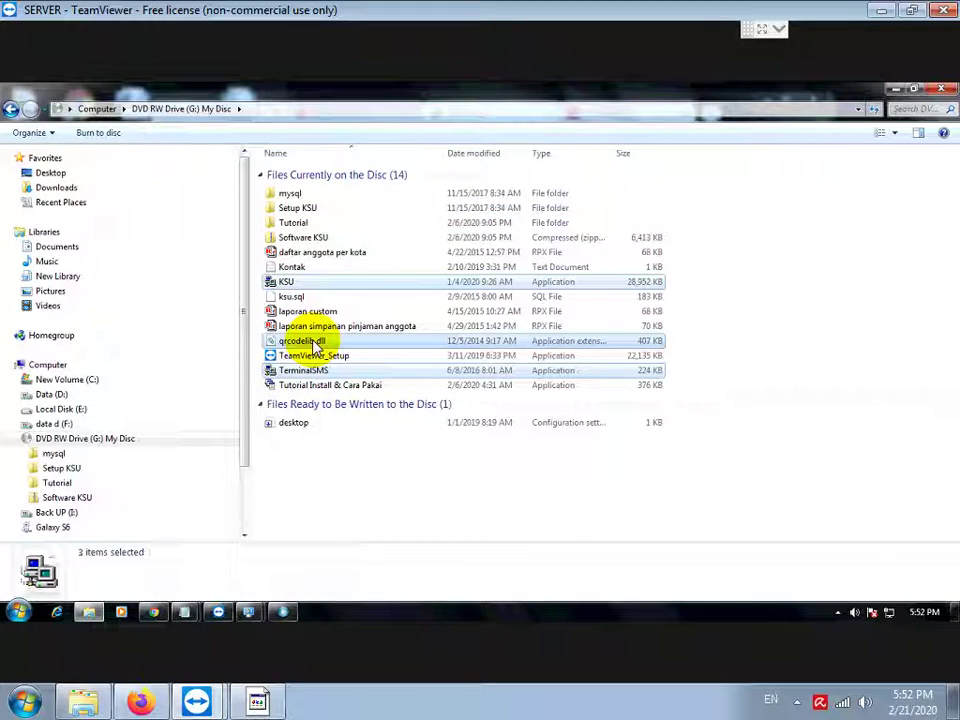
pyautogui.rightClick(288, 282)
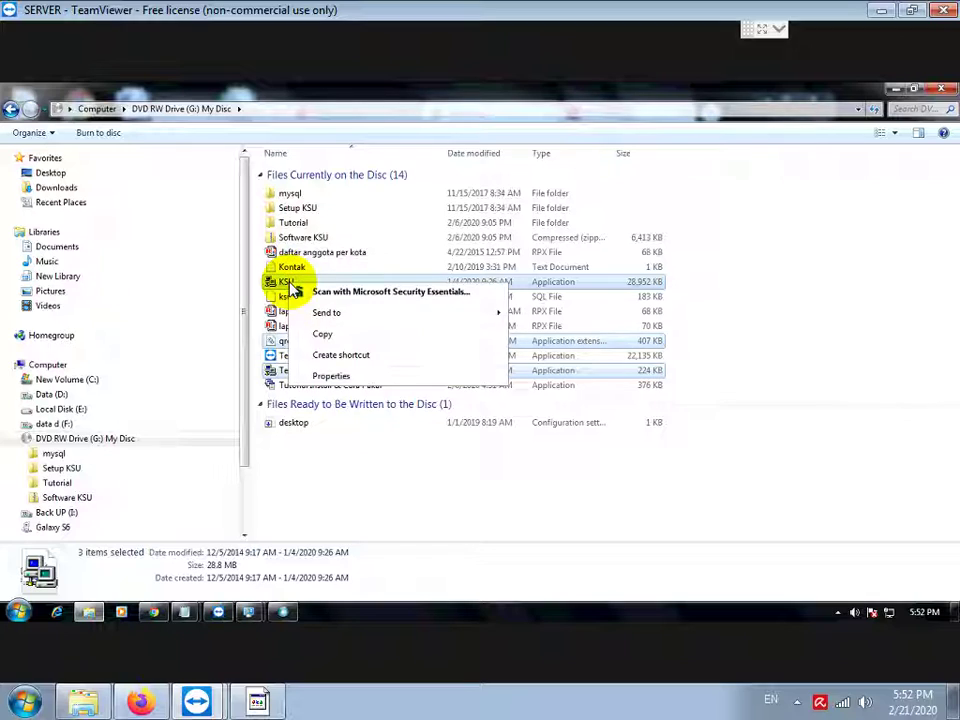
pyautogui.click(322, 335)
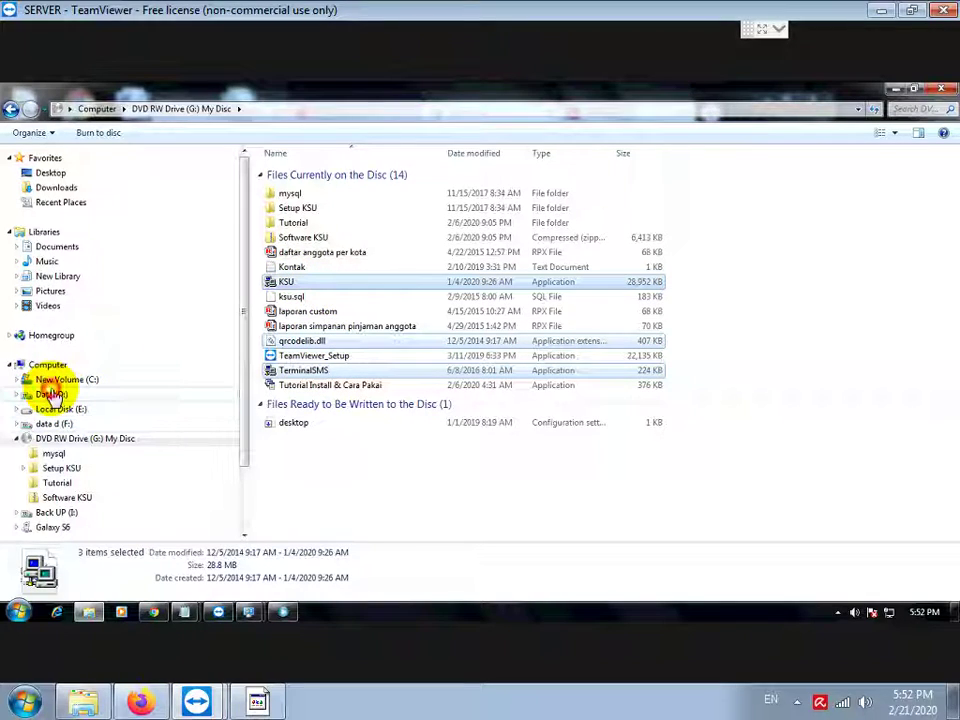
# Step: Create a KSU folder on Data (D:) and paste the three copied files into it
pyautogui.click(50, 394)
pyautogui.rightClick(304, 311)
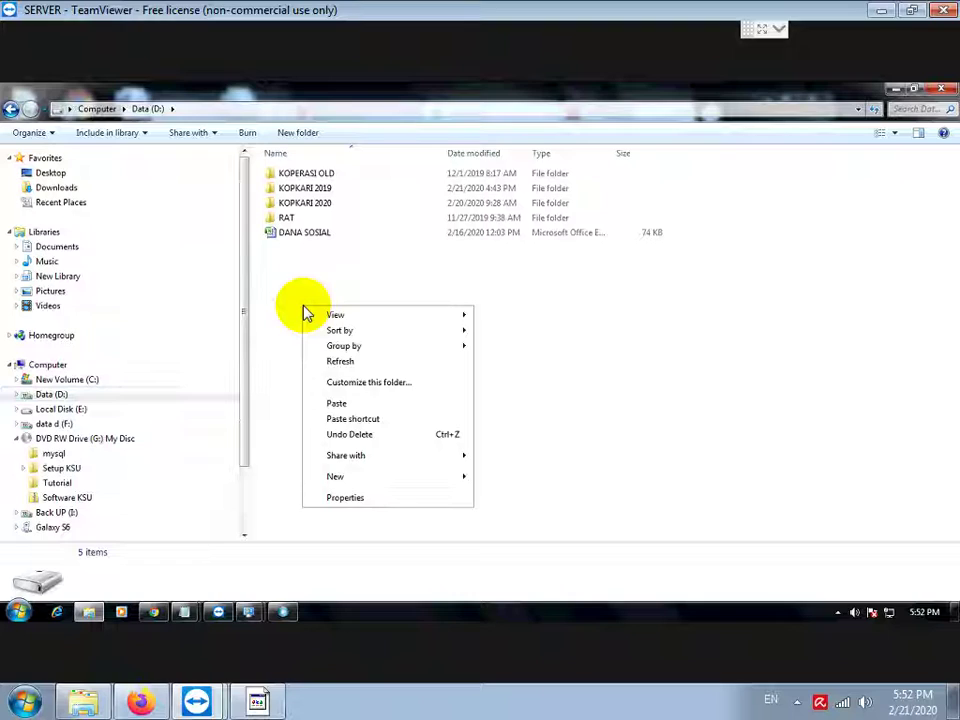
pyautogui.moveTo(475, 476)
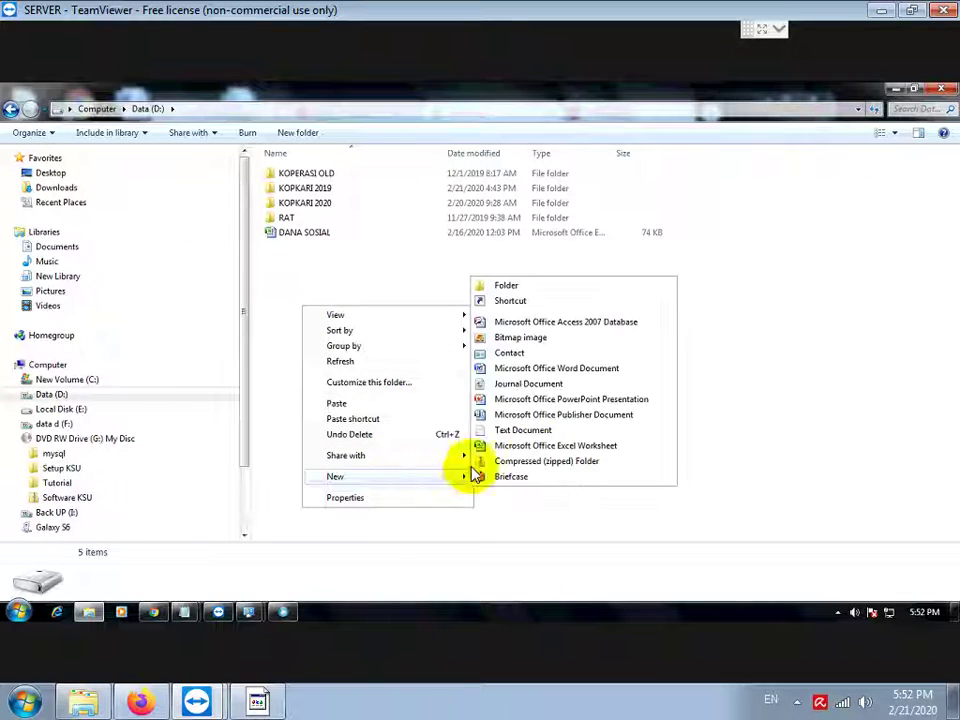
pyautogui.click(520, 286)
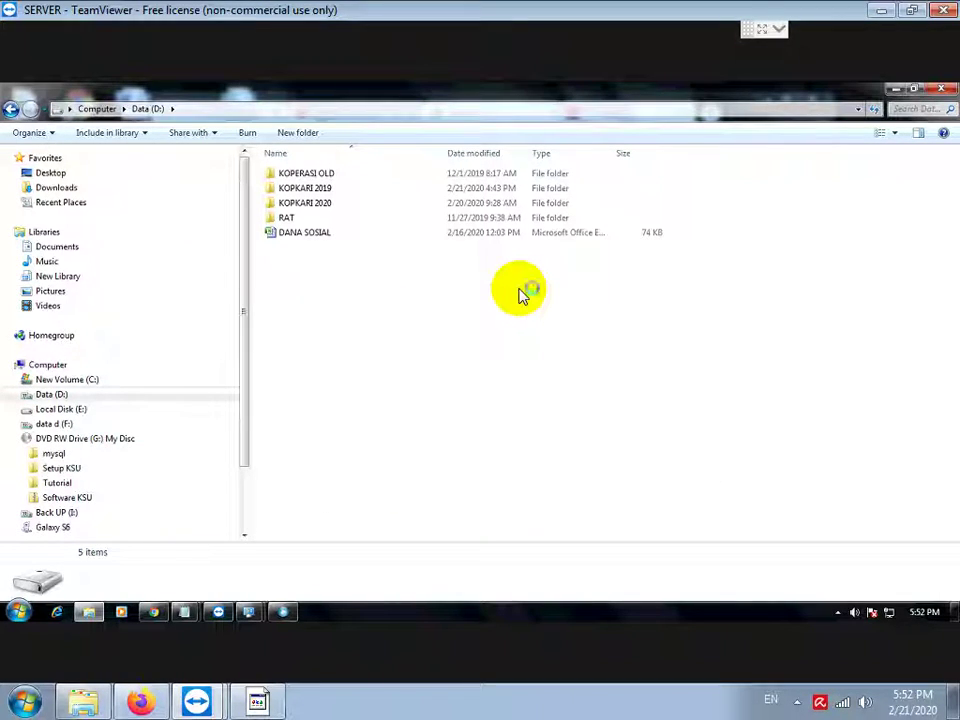
pyautogui.write('KSU')
pyautogui.press('Return')
pyautogui.press('Return')
pyautogui.rightClick(519, 289)
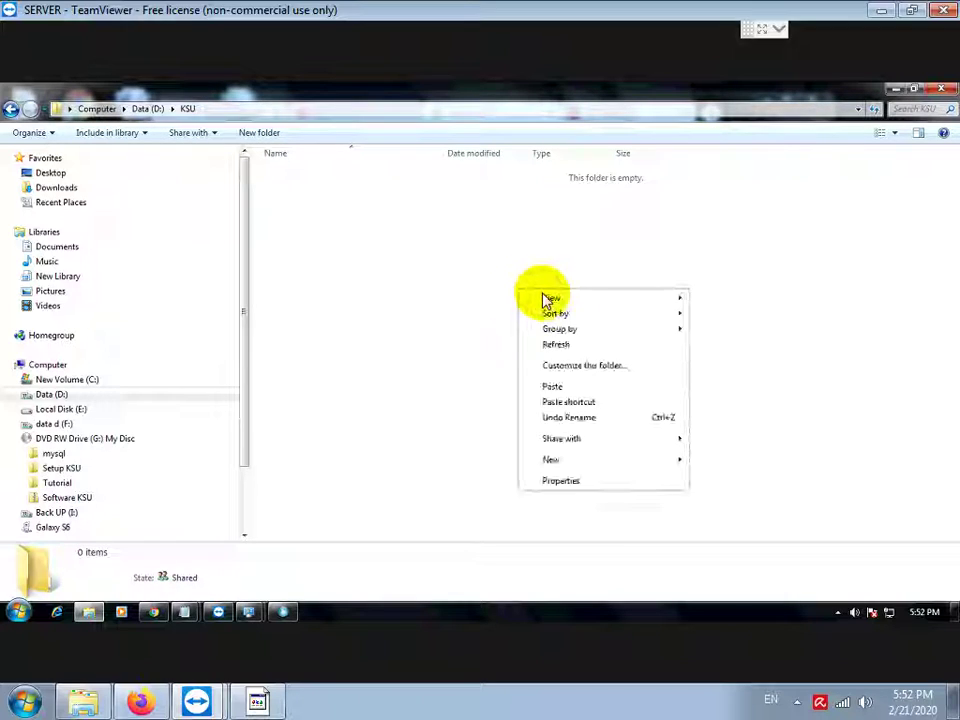
pyautogui.click(553, 387)
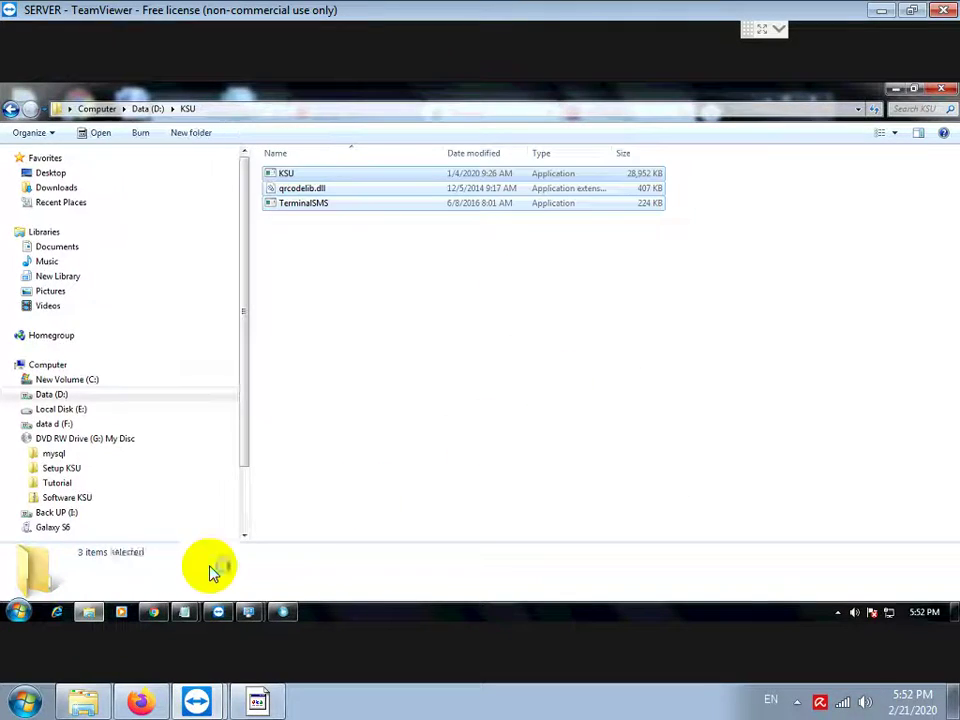
# Step: Add the note 'UNTUK MEMBUAT SHORTCUT DI DESKTOP, KLIK KANAN PADA FILE KSU.EXE LALU PILIH SEND TO DESKTOP'
pyautogui.click(258, 700)
pyautogui.write('UN')
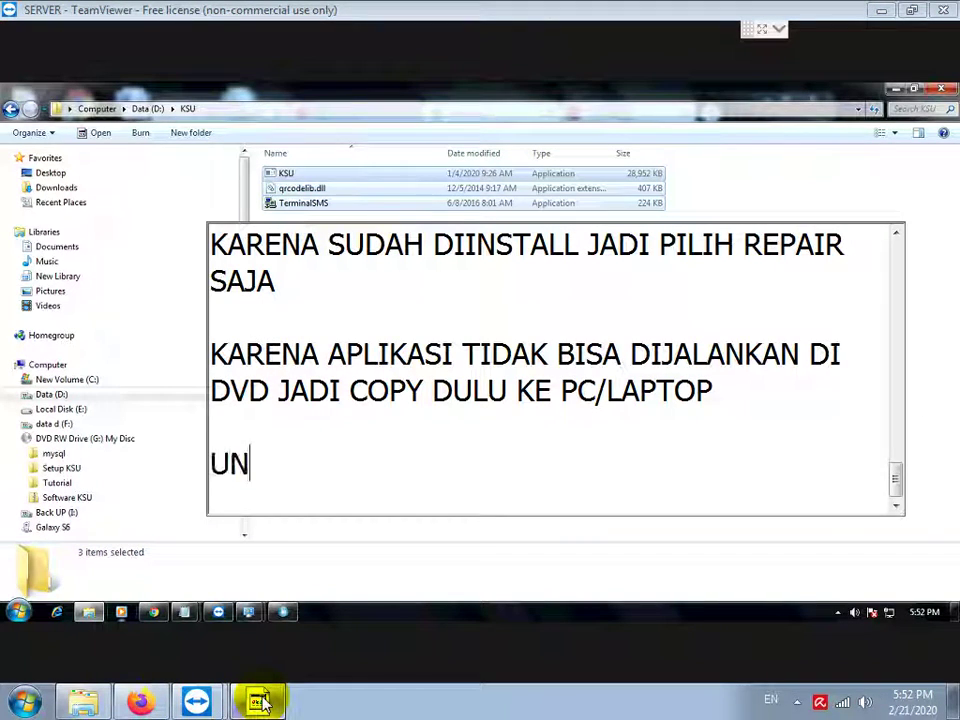
pyautogui.write('TUK MEMBUAT SHOR')
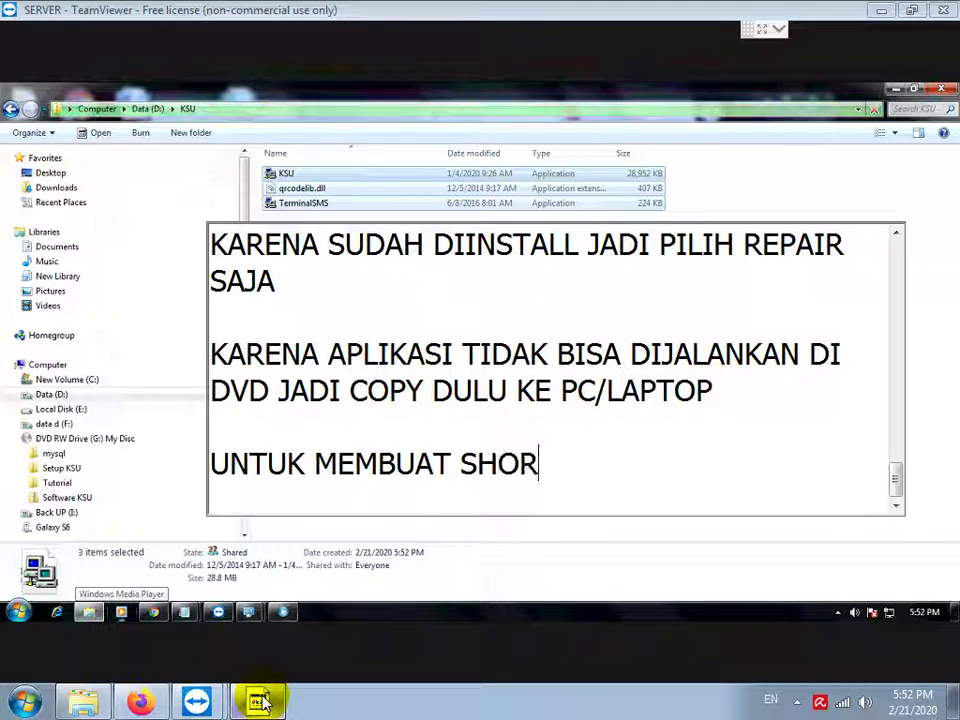
pyautogui.write('TCUT DI DESK')
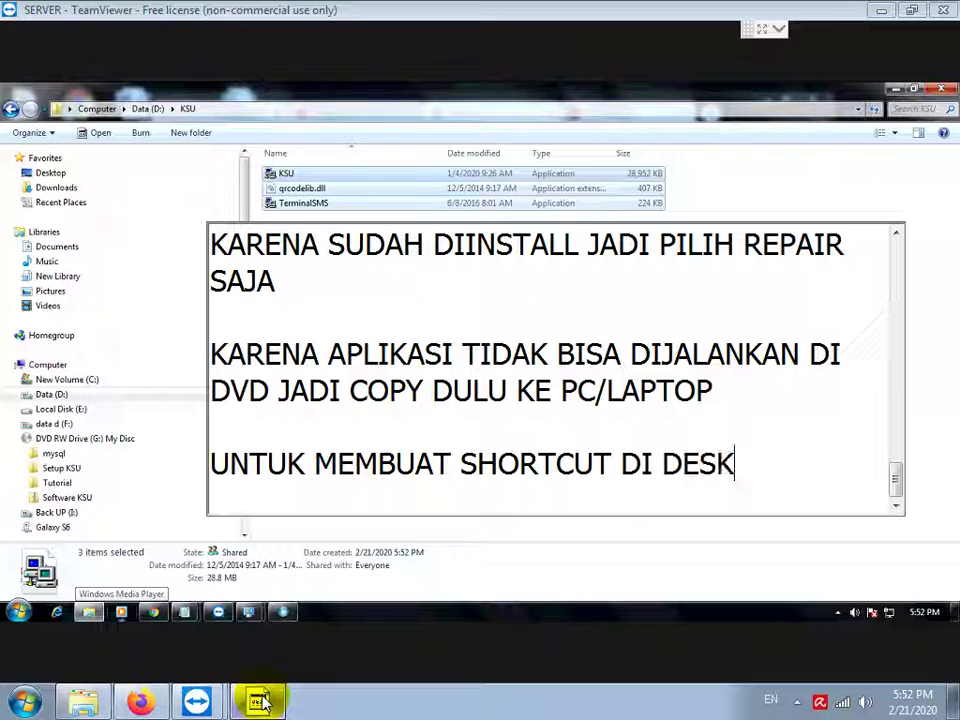
pyautogui.write('TOP, KLIK ')
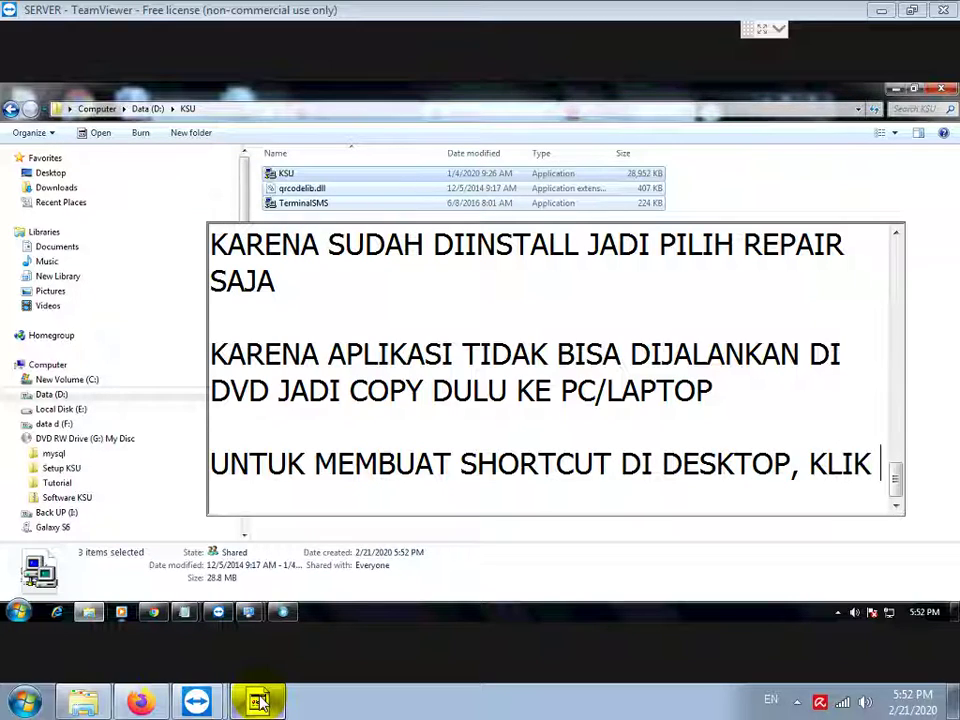
pyautogui.write('KANAN PADA FILE ')
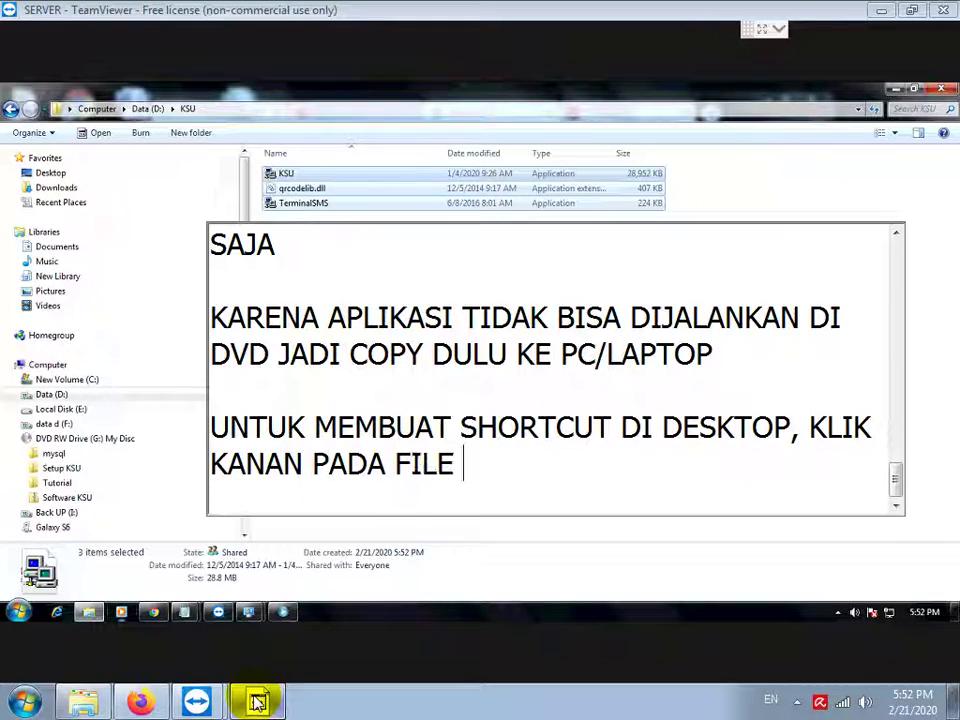
pyautogui.write('KSU.EXE LALU')
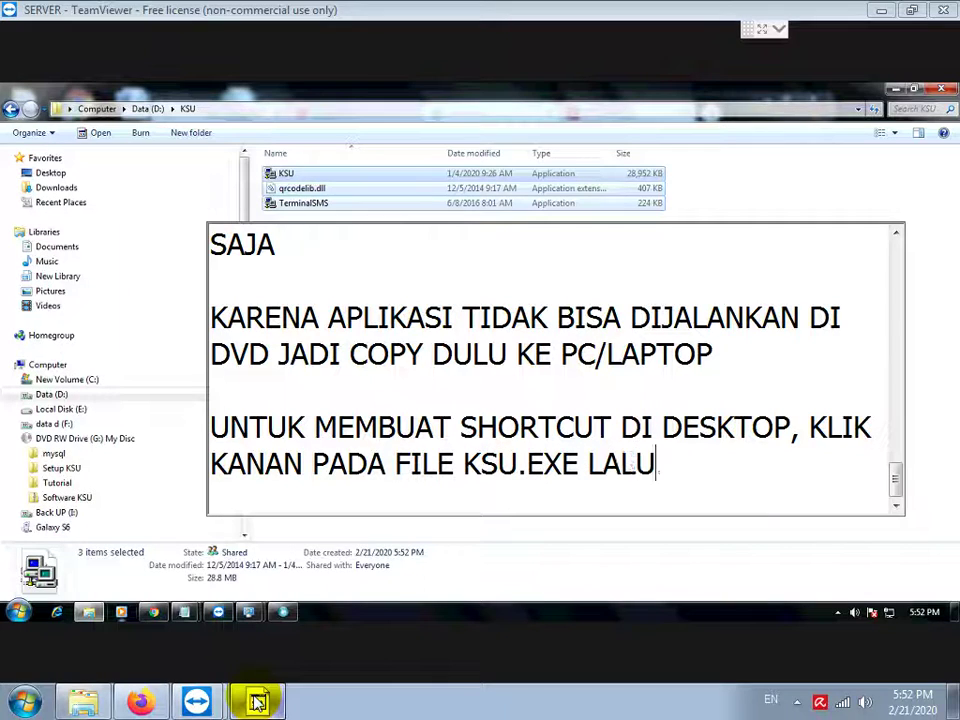
pyautogui.write(' PILIH SEND TO DESKTO')
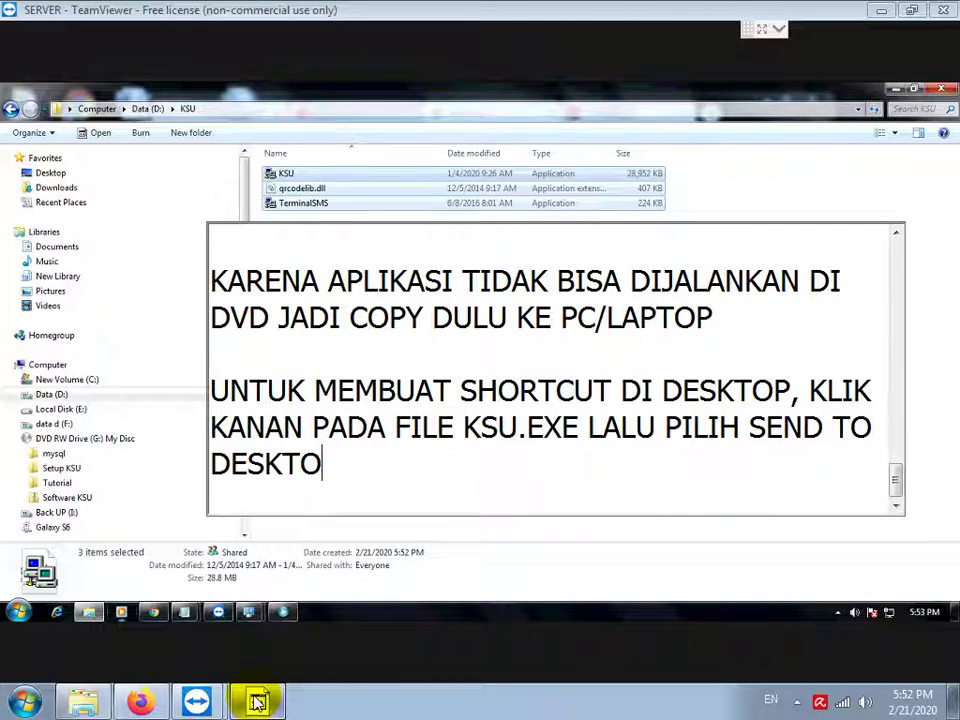
pyautogui.press('Return')
pyautogui.press('BackSpace')
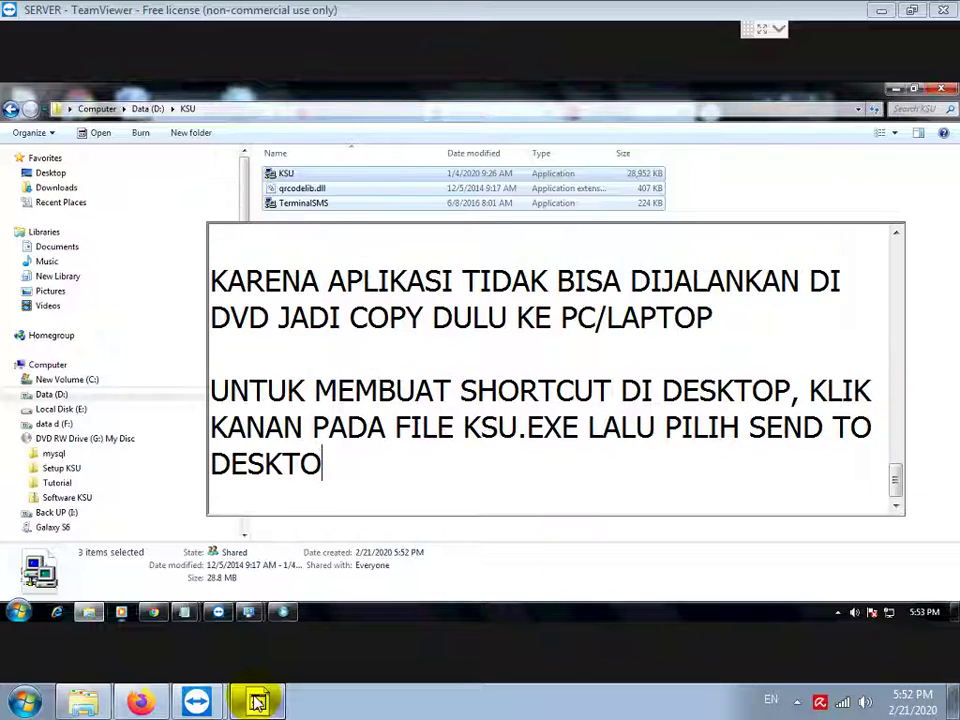
pyautogui.write('P')
pyautogui.press('Return')
pyautogui.press('Return')
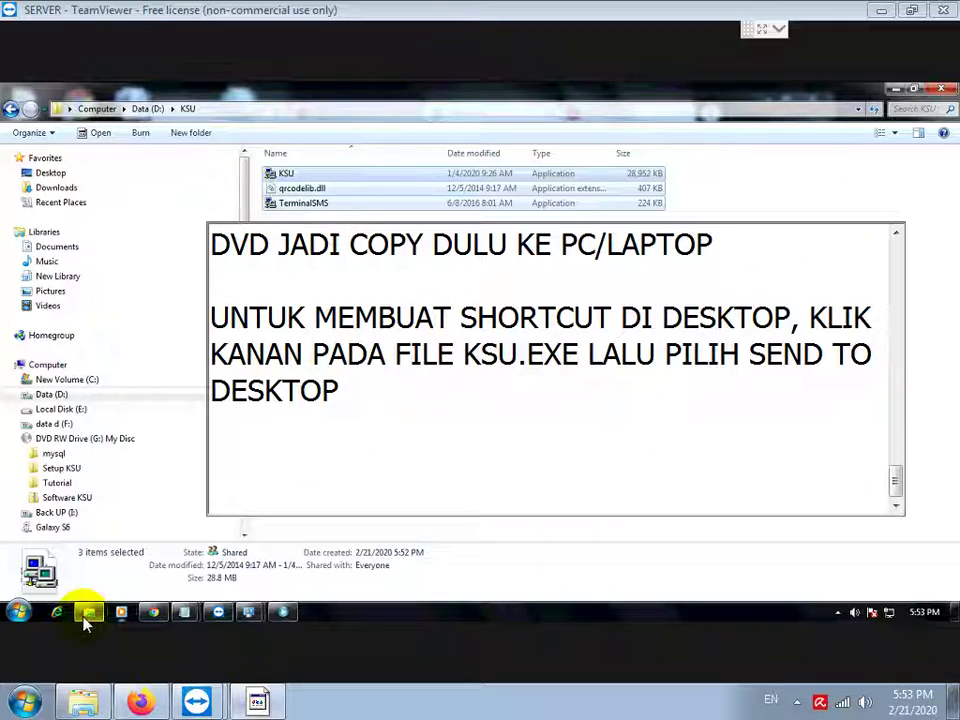
# Step: Send KSU.exe in D:\KSU to the desktop as a shortcut
pyautogui.click(322, 200)
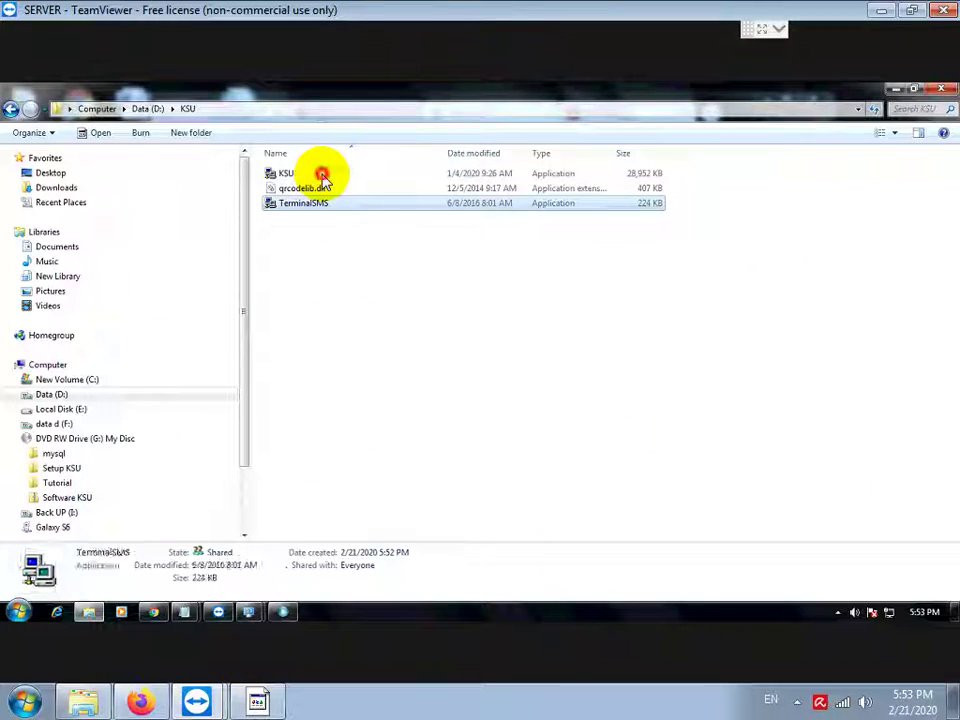
pyautogui.click(318, 172)
pyautogui.rightClick(322, 176)
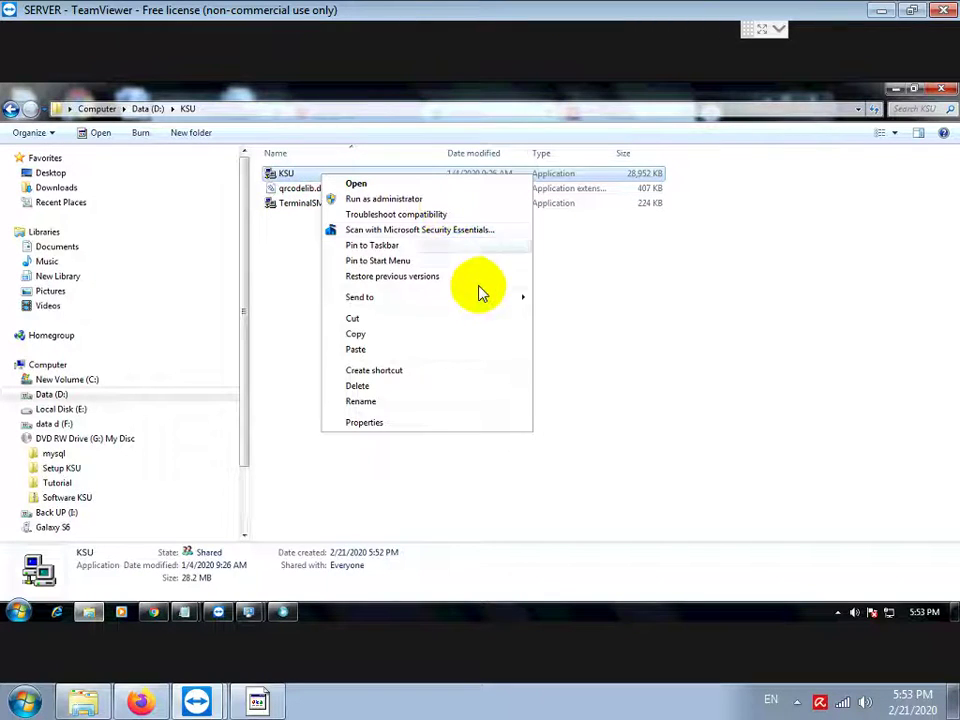
pyautogui.moveTo(488, 306)
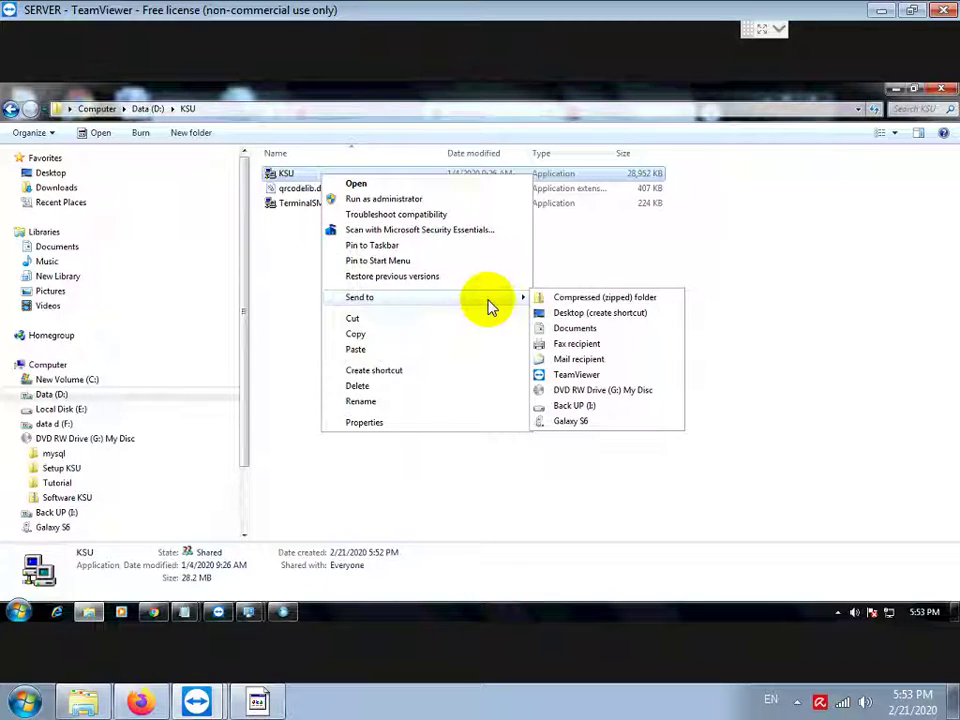
pyautogui.click(585, 315)
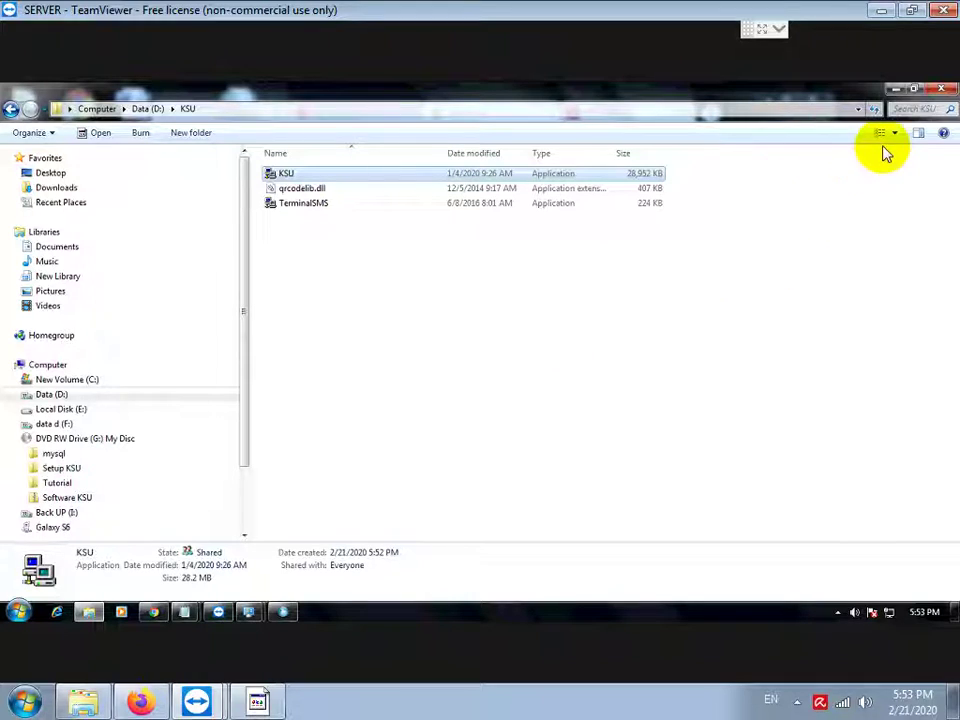
# Step: Minimize the folder, browser and Control Panel windows, then launch KSU from its desktop shortcut
pyautogui.click(895, 91)
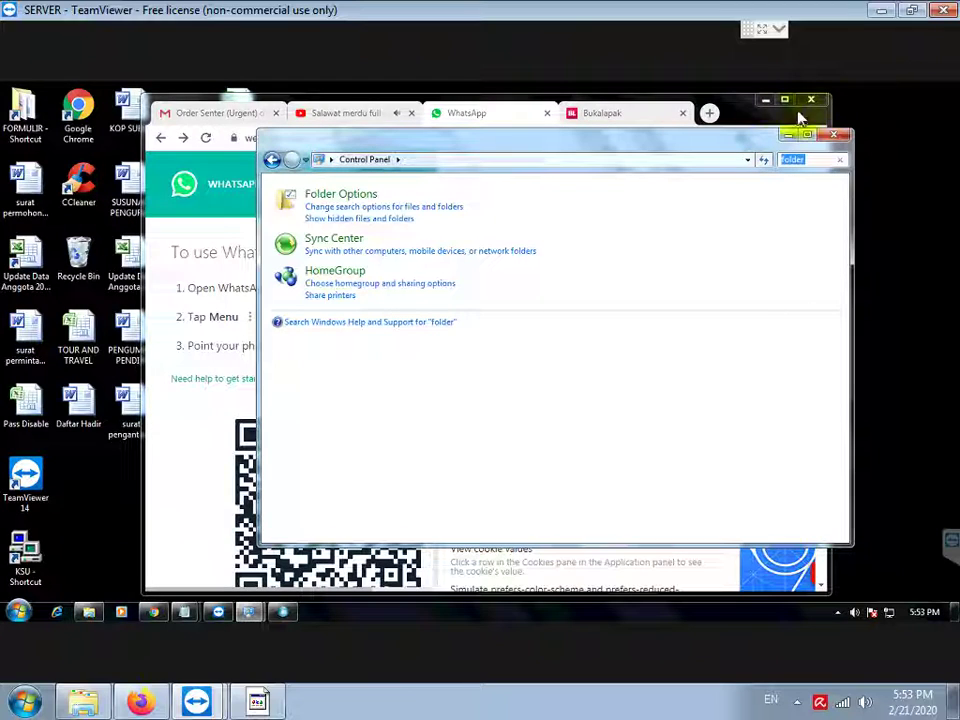
pyautogui.click(788, 136)
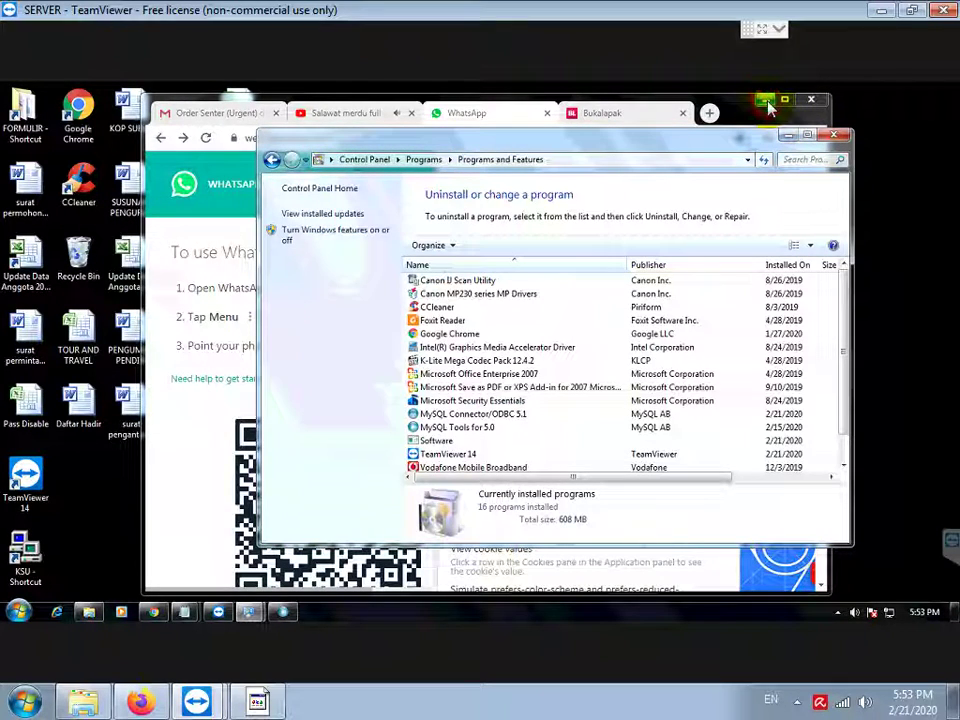
pyautogui.click(778, 142)
pyautogui.click(786, 143)
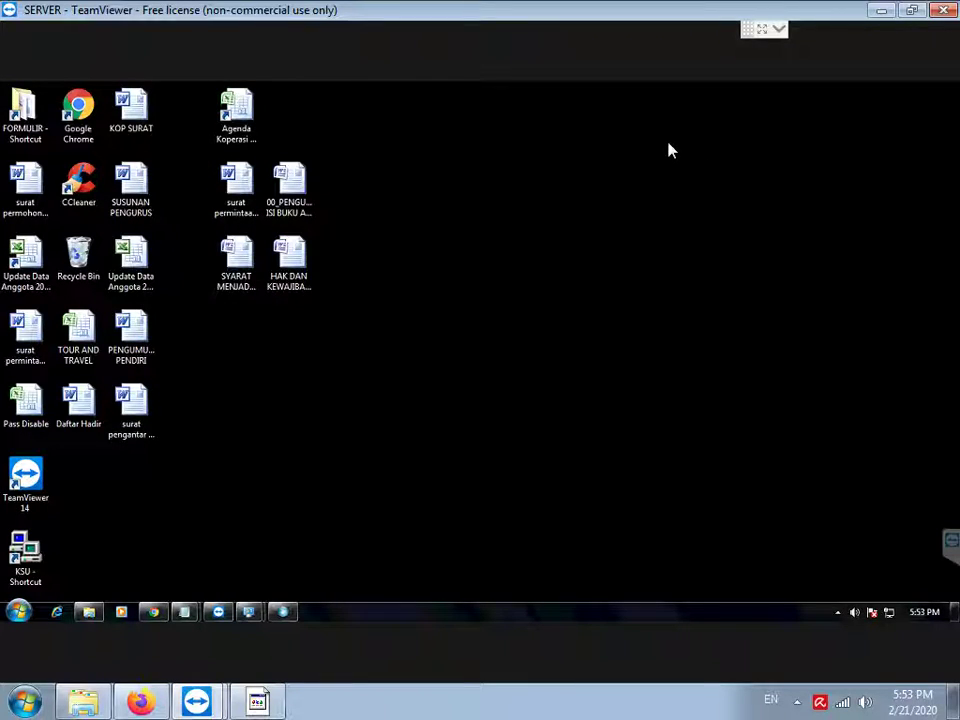
pyautogui.doubleClick(27, 560)
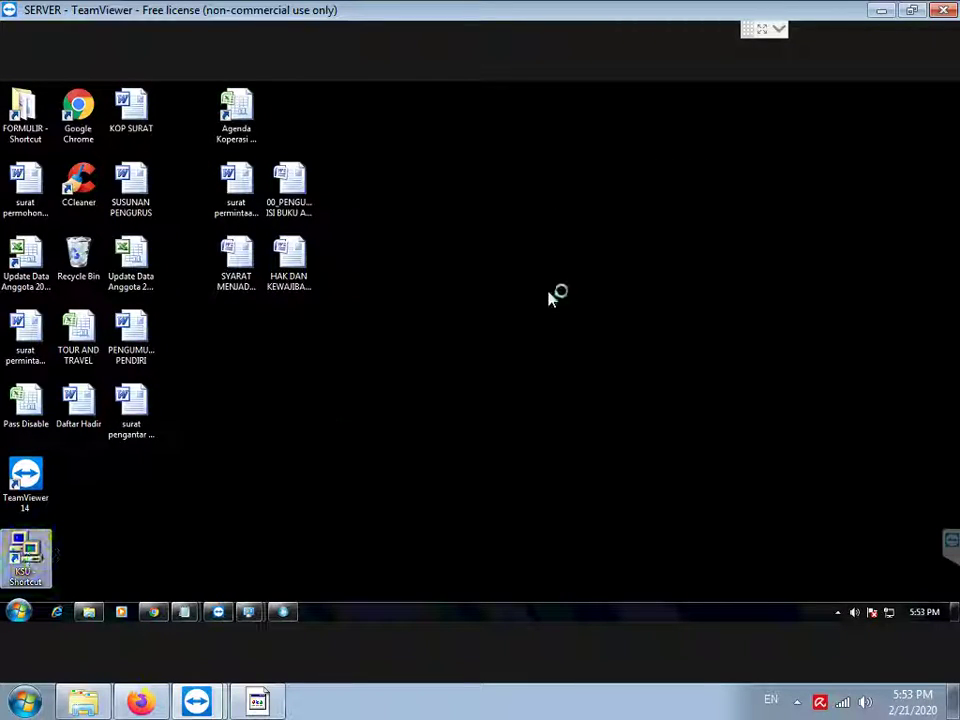
# Step: Add a login note saying the username and password are the same value, typed in lowercase
pyautogui.click(258, 703)
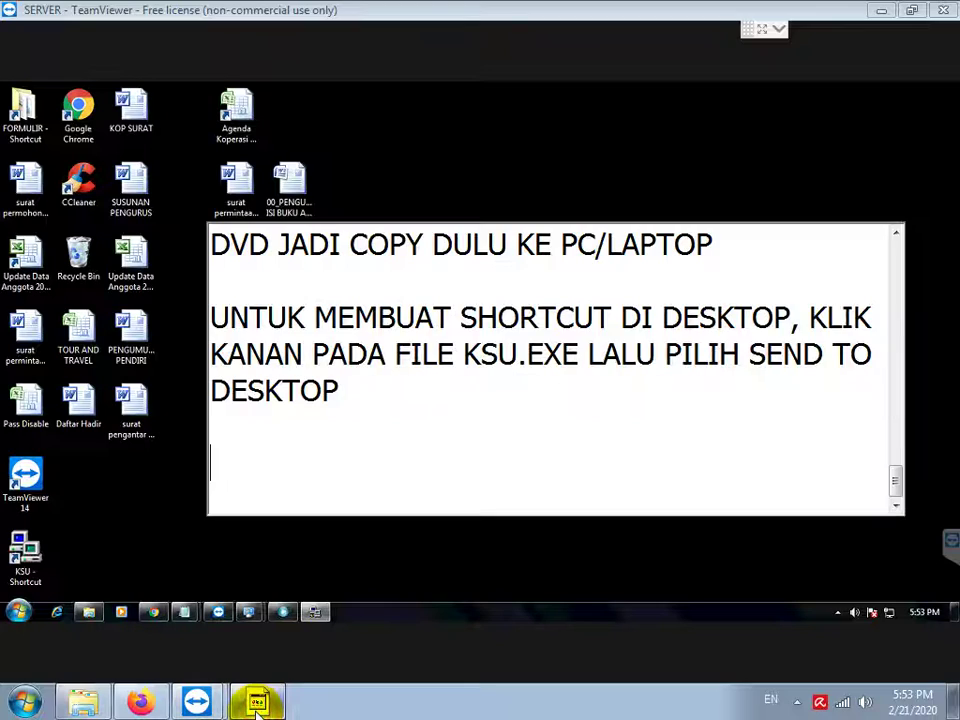
pyautogui.write('UNTUK LO')
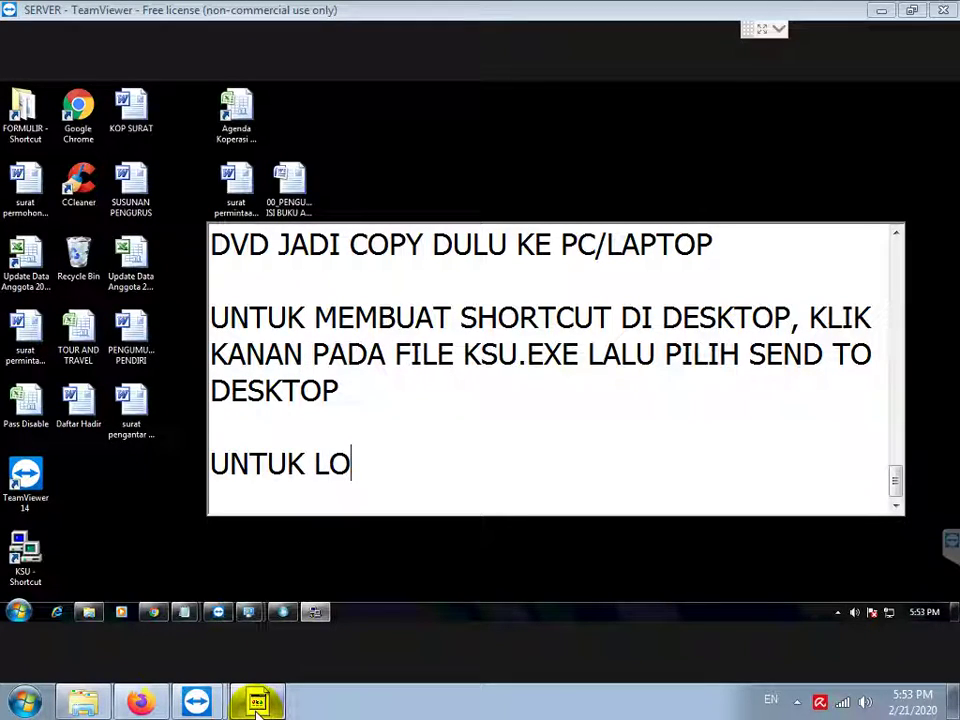
pyautogui.write('GIN KE APLIKASI')
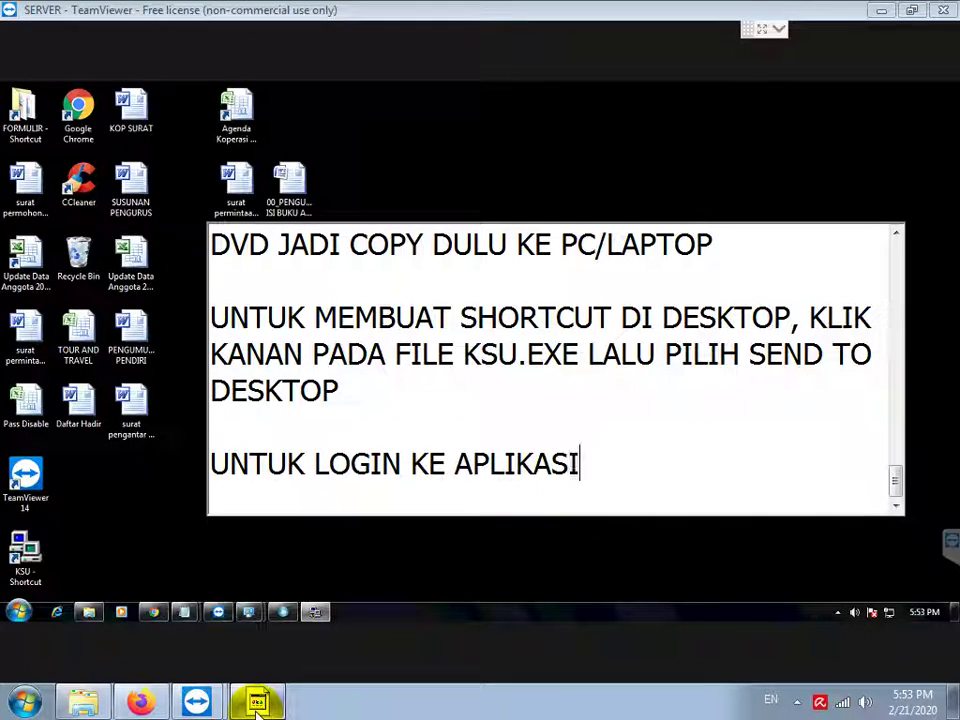
pyautogui.write(' USERNAME DAN PASSWORD DIISI DE')
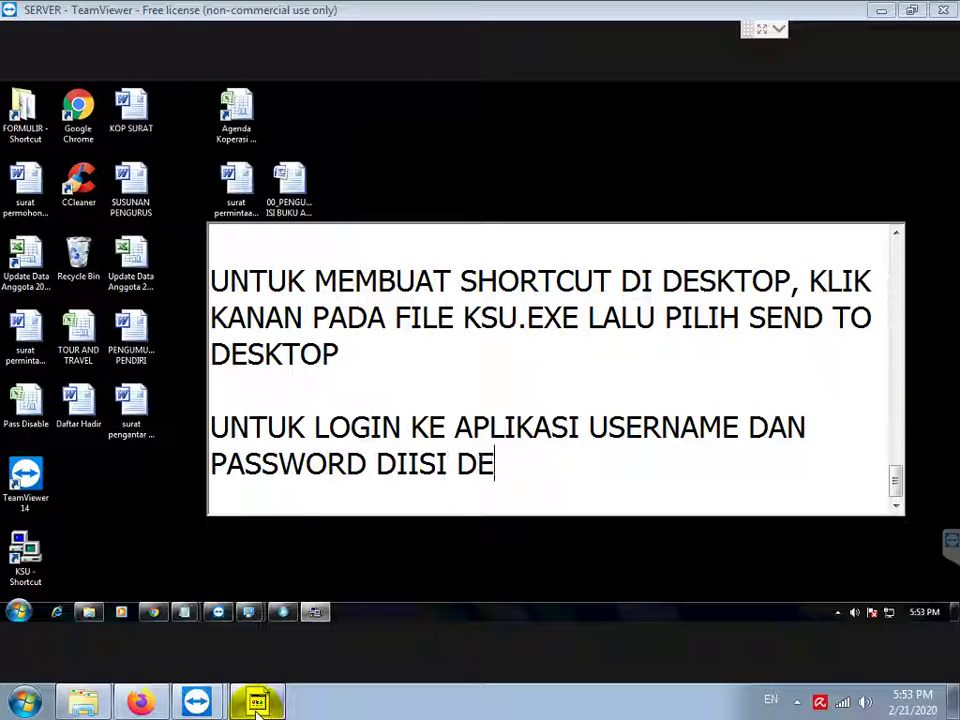
pyautogui.write('NGAN ADMIN SEMUA KECIL SEMUA')
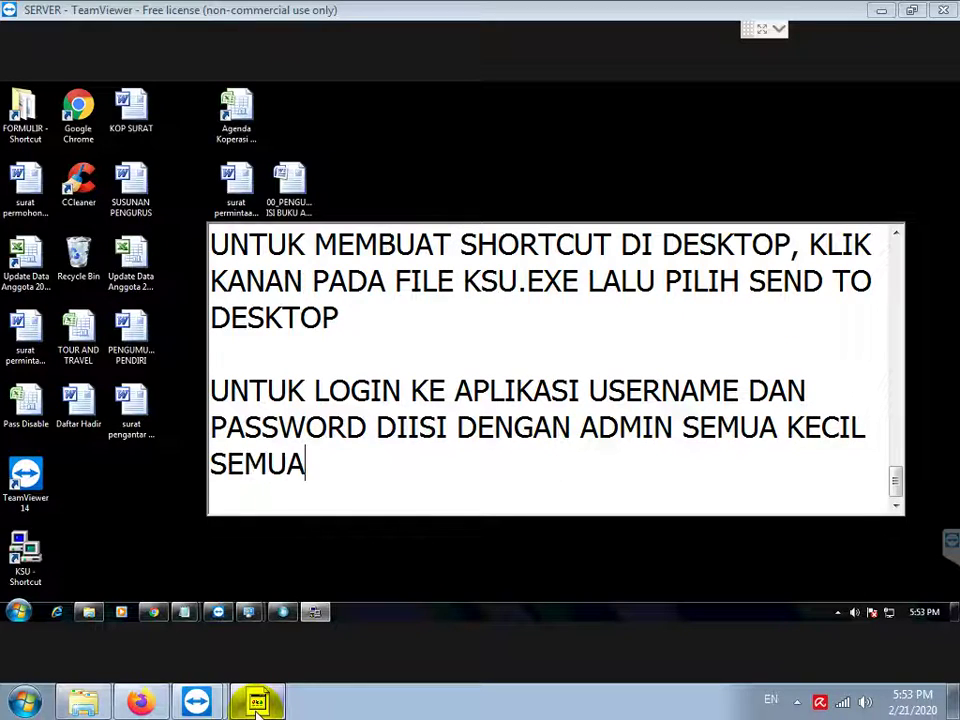
pyautogui.press('Return')
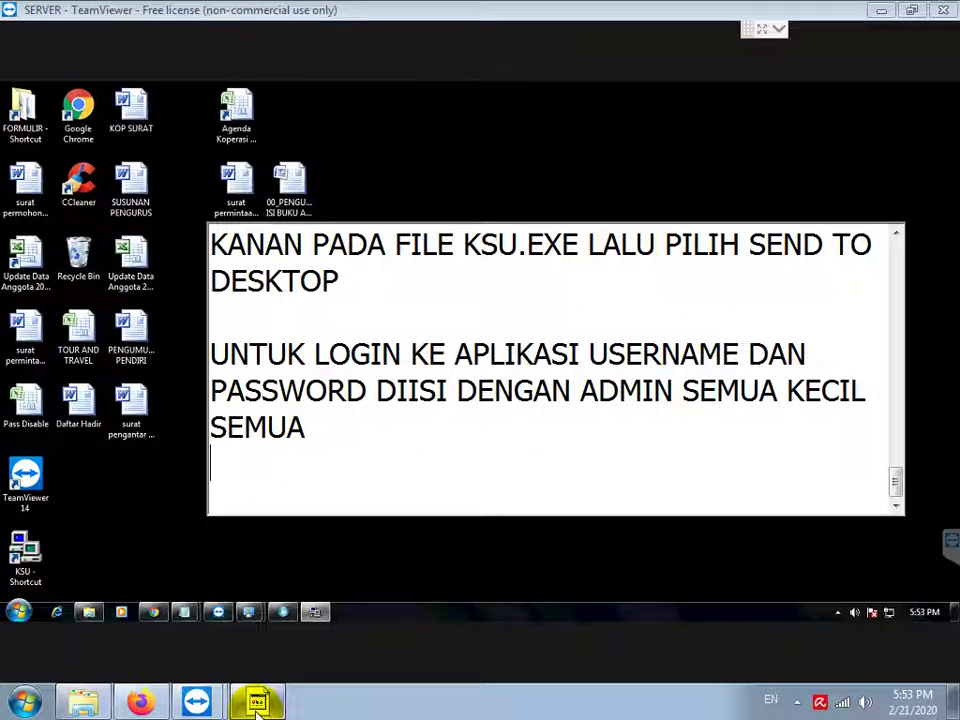
# Step: Enter the administrator username and password in the KSU Login dialog and log in
pyautogui.click(450, 540)
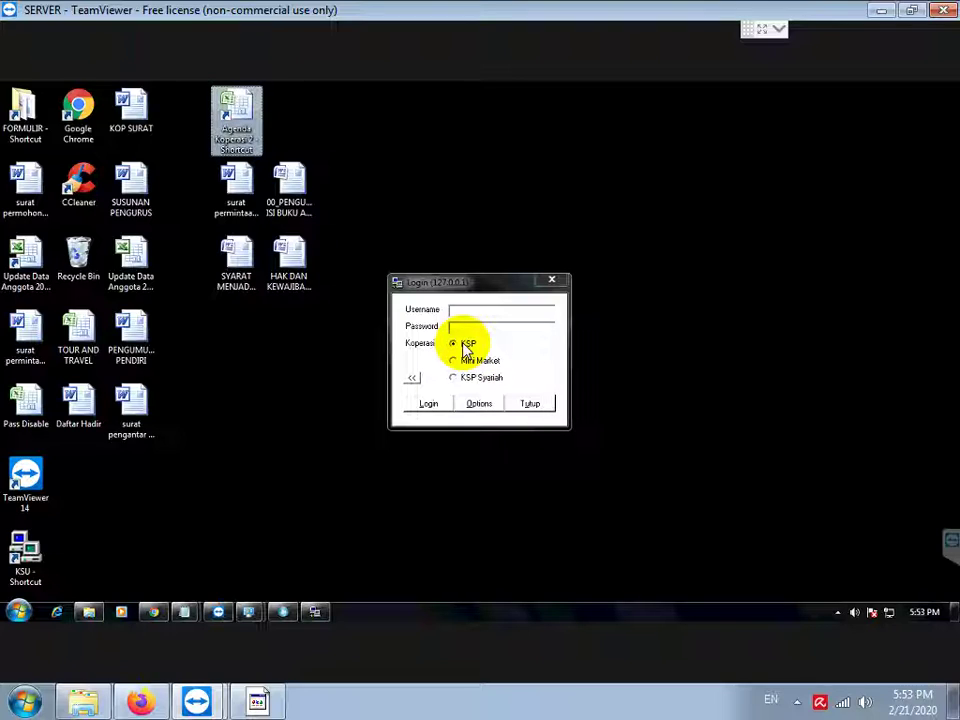
pyautogui.click(483, 313)
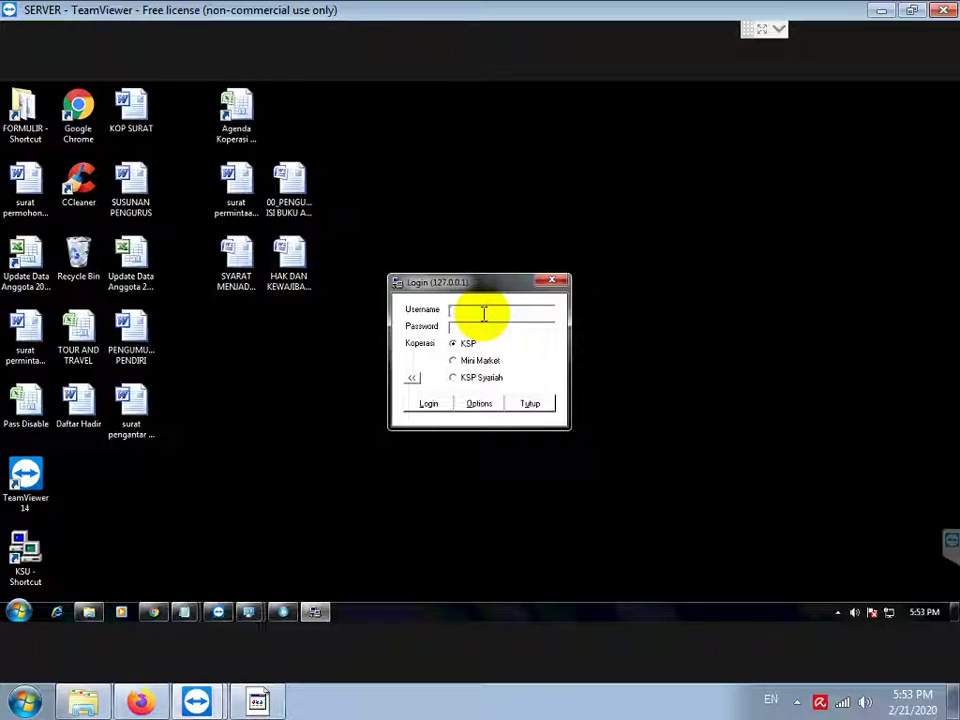
pyautogui.write('admin')
pyautogui.click(429, 404)
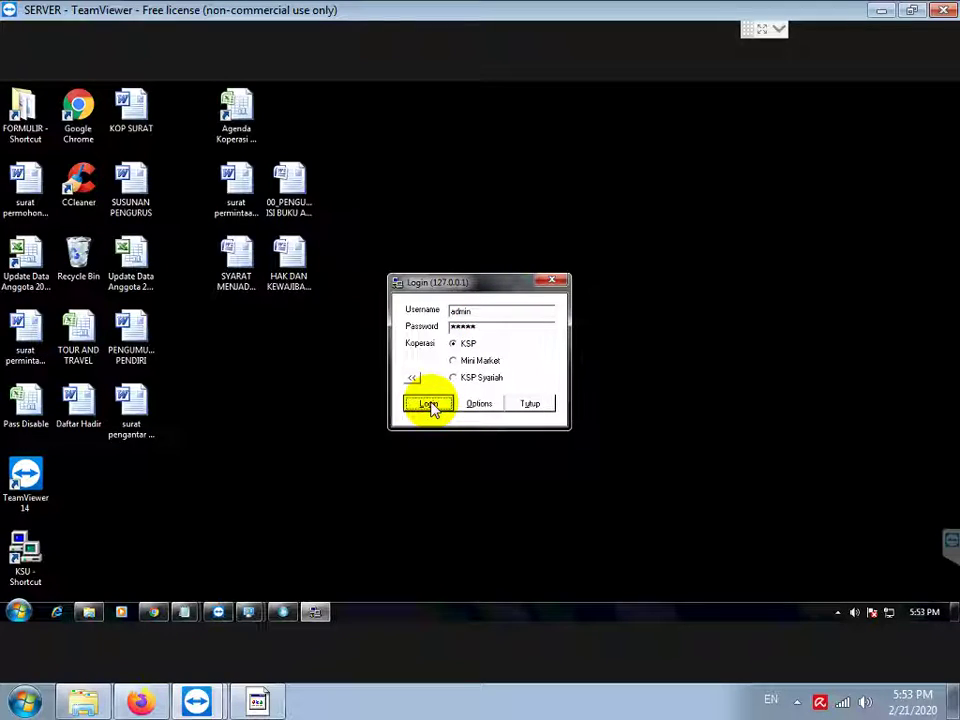
# Step: Add the note 'TUNGGU APLIKASI, JANGAN DI CLOSE PAKSA, KARENA LAGI UPDATE DATABASE SAAT LOGIN PERTAMA KALI' and go back to KSU
pyautogui.click(262, 702)
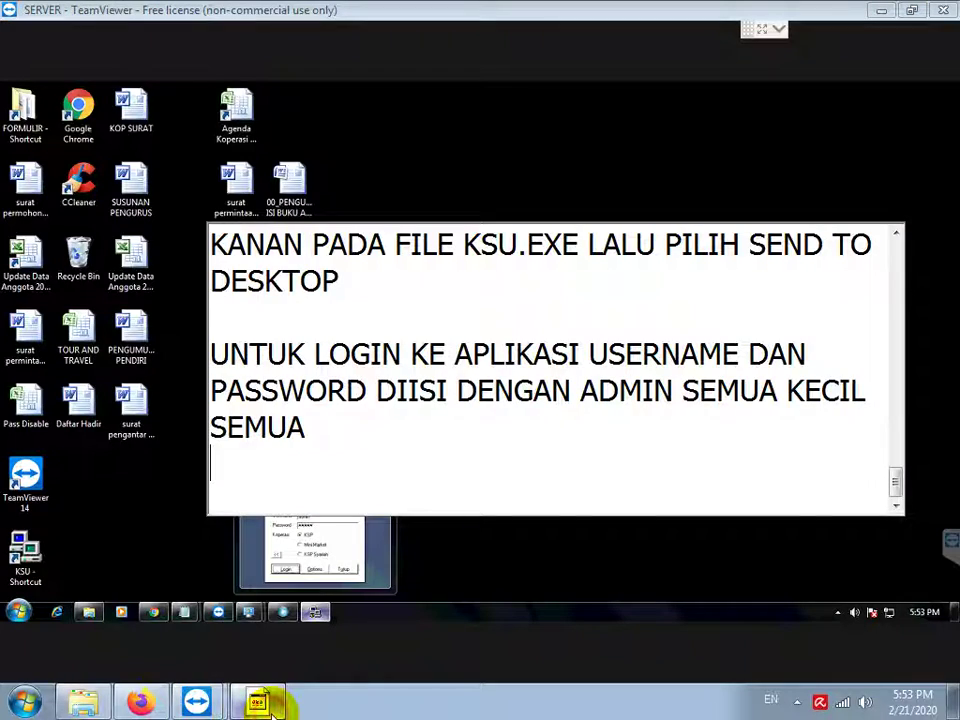
pyautogui.write('TUNGGU ')
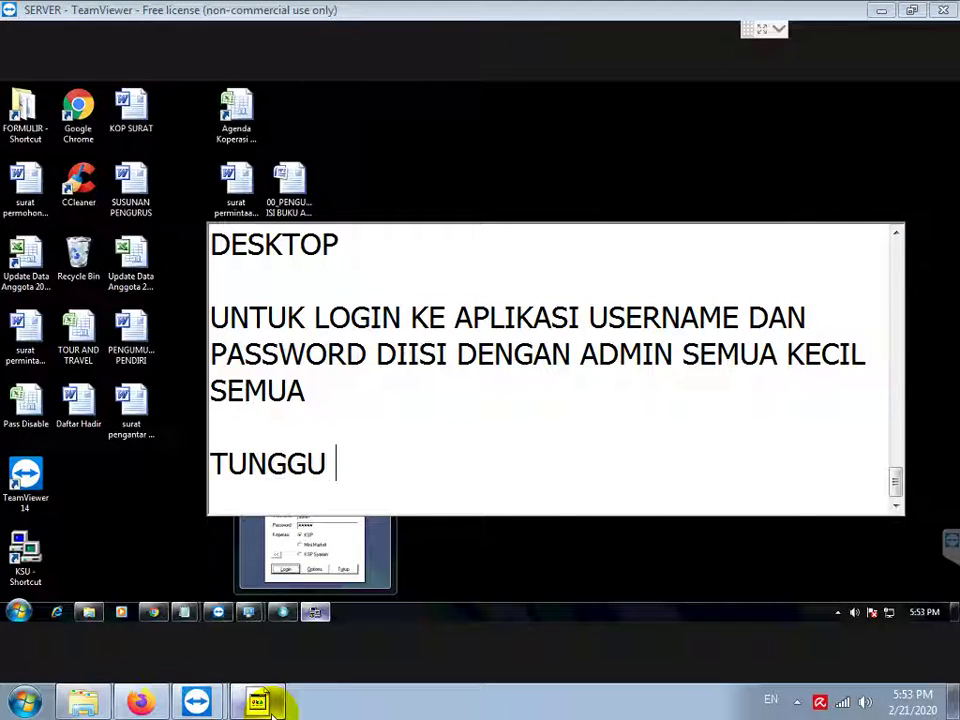
pyautogui.write('APLIKASI,')
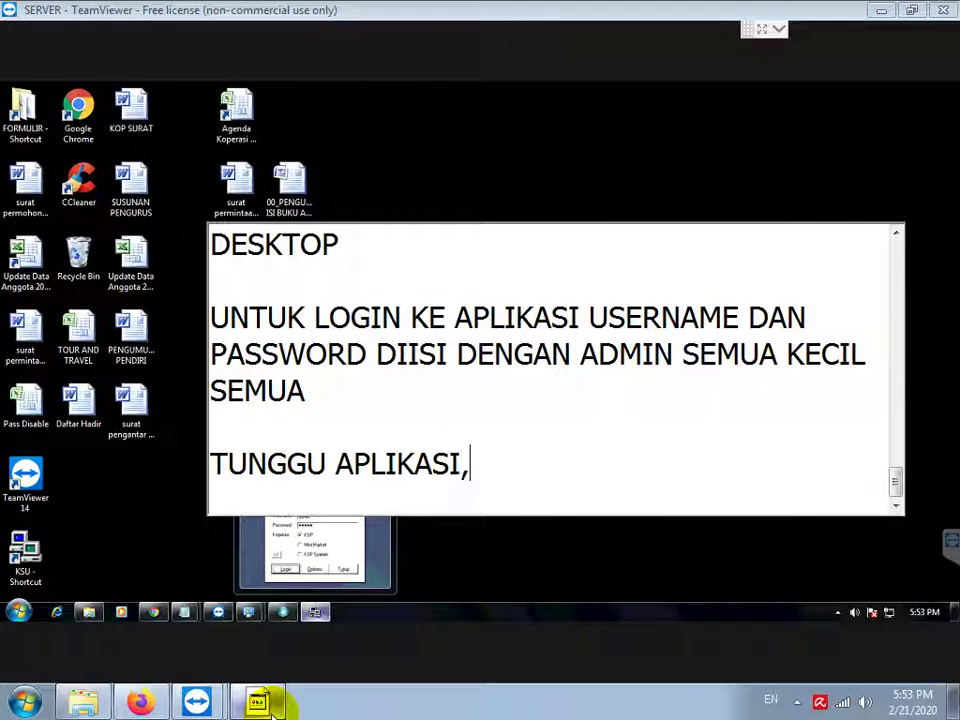
pyautogui.write(' JANGAN DI CLOSE P')
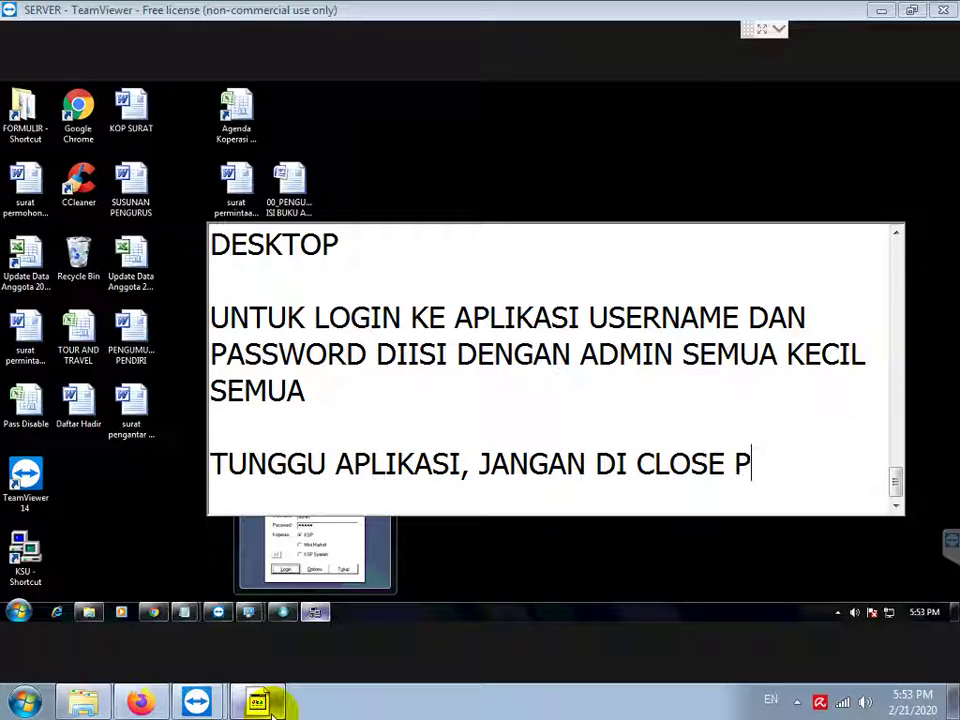
pyautogui.write('AKSA, KARENA LA')
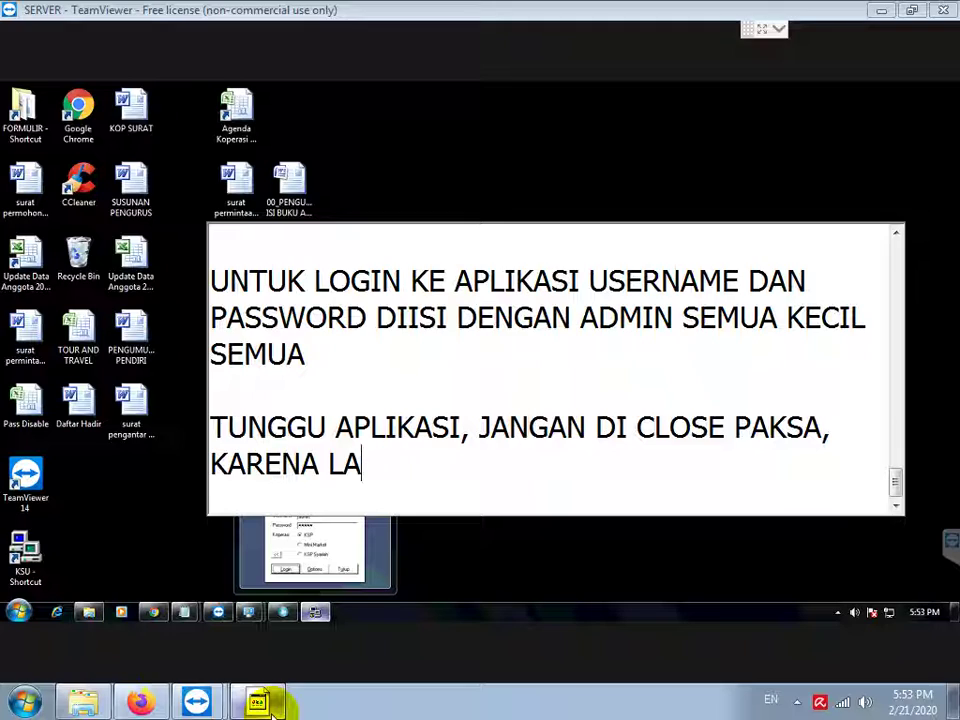
pyautogui.write('HGI UPDATE DATA')
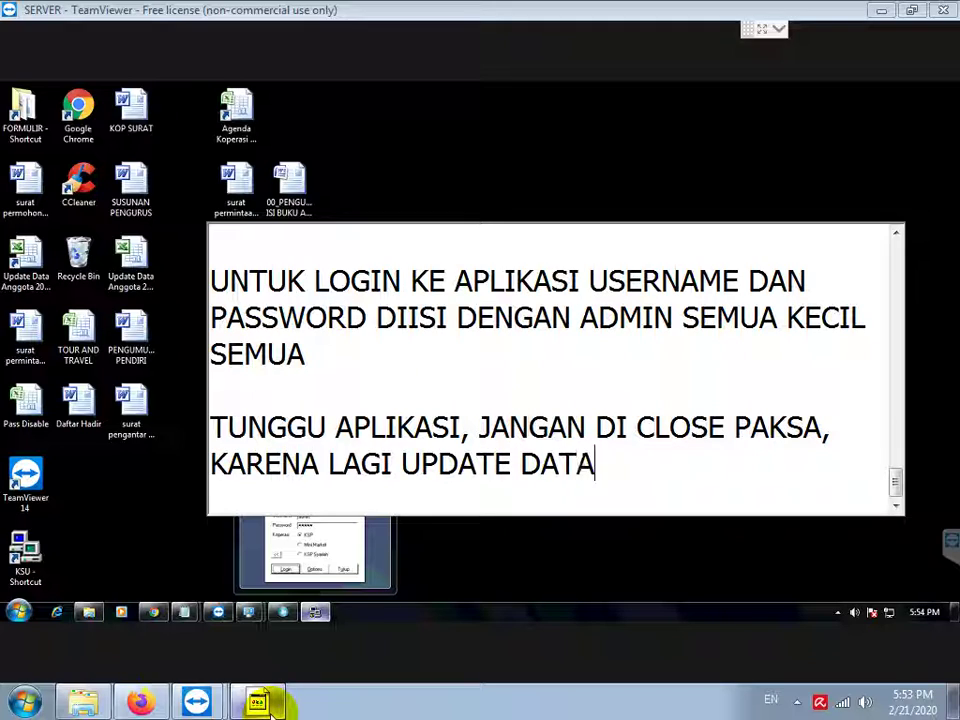
pyautogui.write('BASE SAAT LOGIN PERTAMA ')
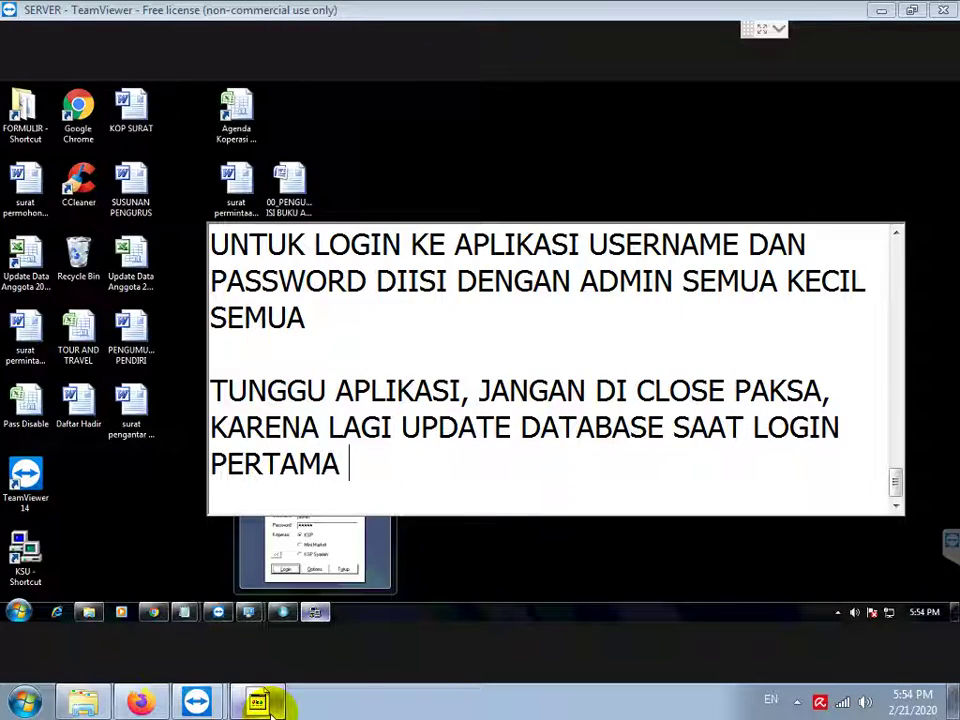
pyautogui.write('KALI')
pyautogui.press('Return')
pyautogui.press('Return')
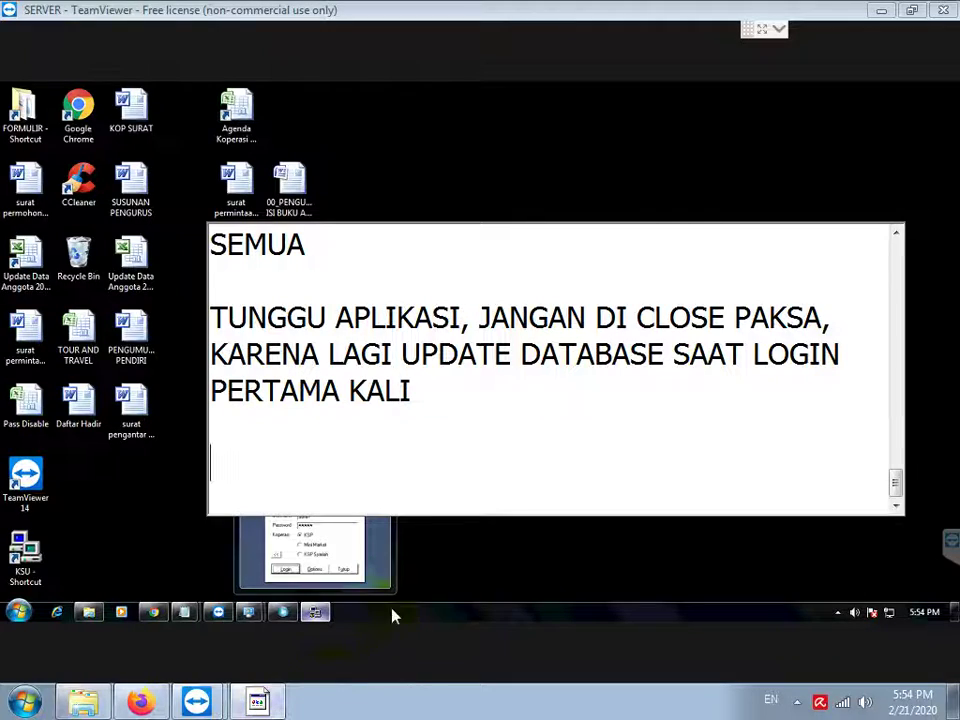
pyautogui.click(388, 540)
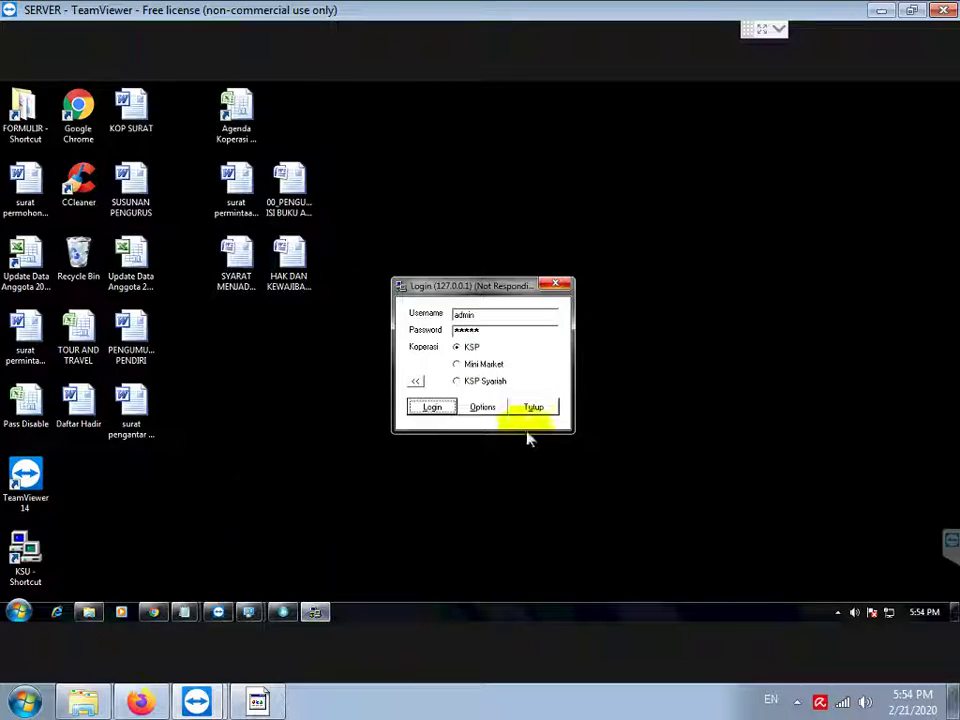
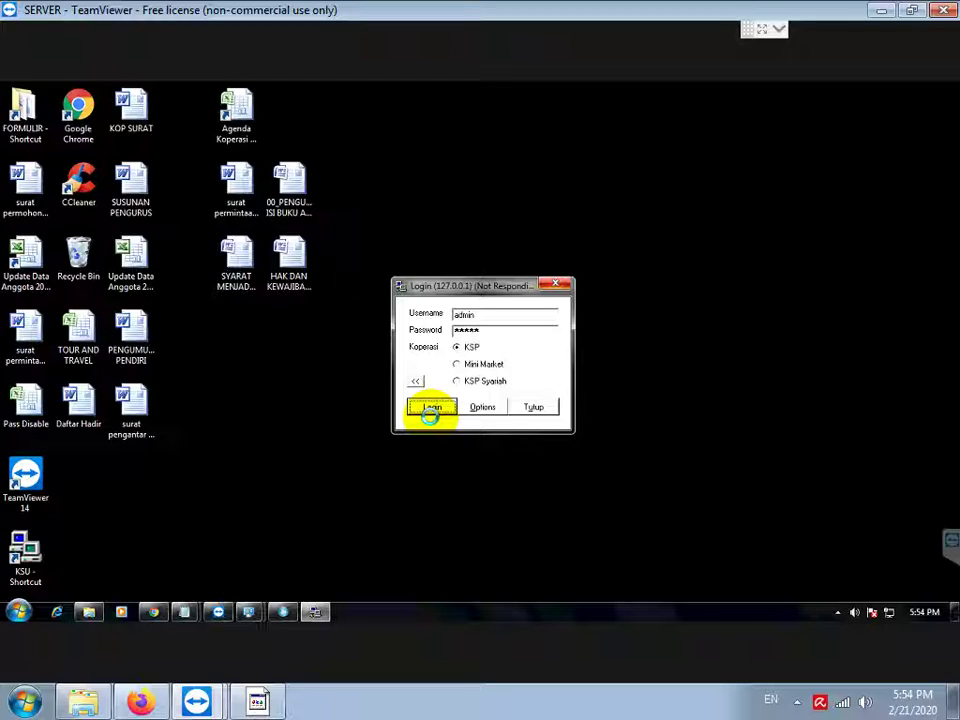
# Step: Log in to the KSU application and move the browser window out of the way
pyautogui.click(430, 412)
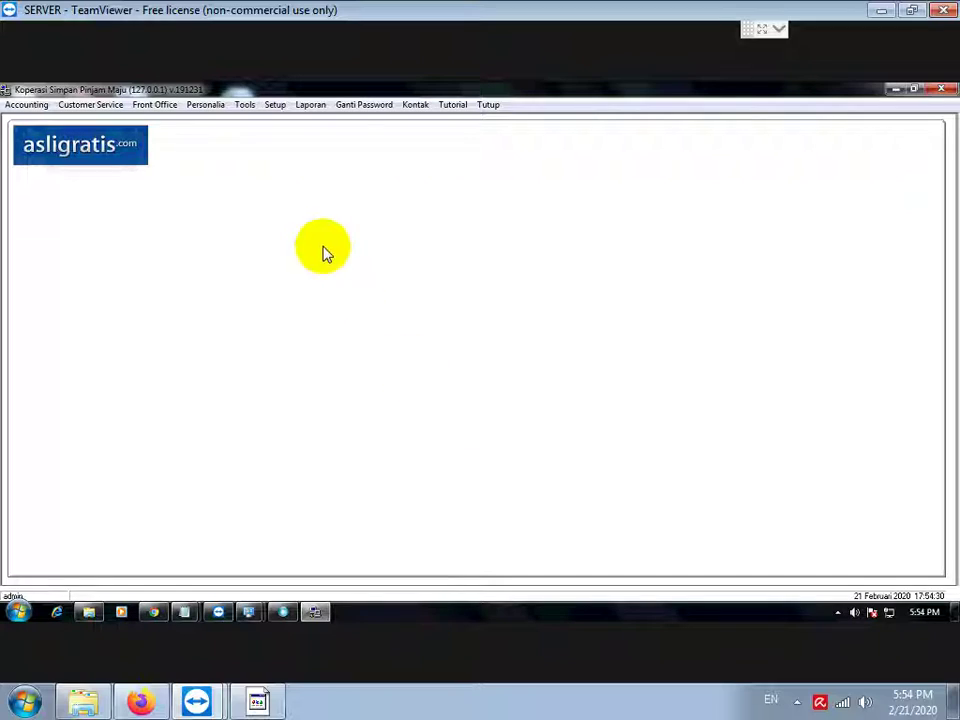
pyautogui.click(309, 111)
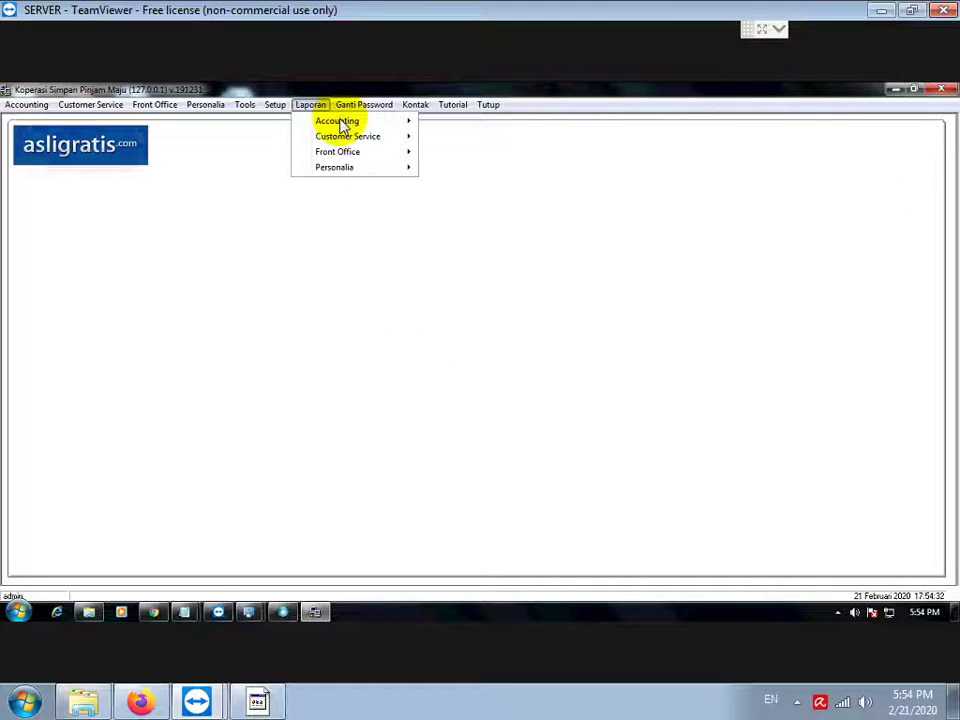
pyautogui.click(318, 111)
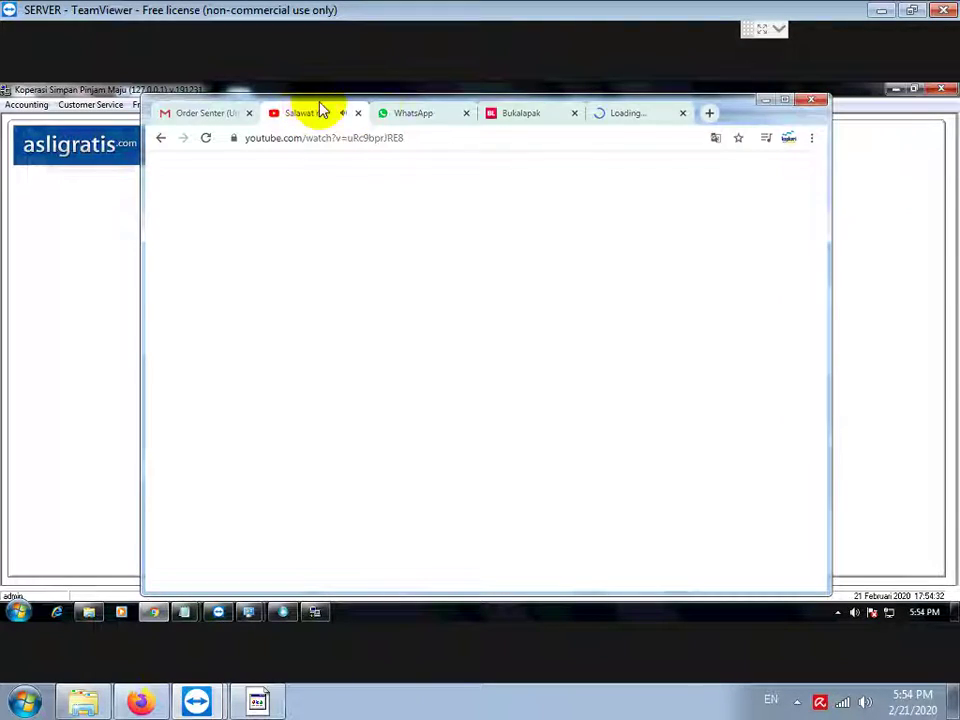
pyautogui.click(763, 102)
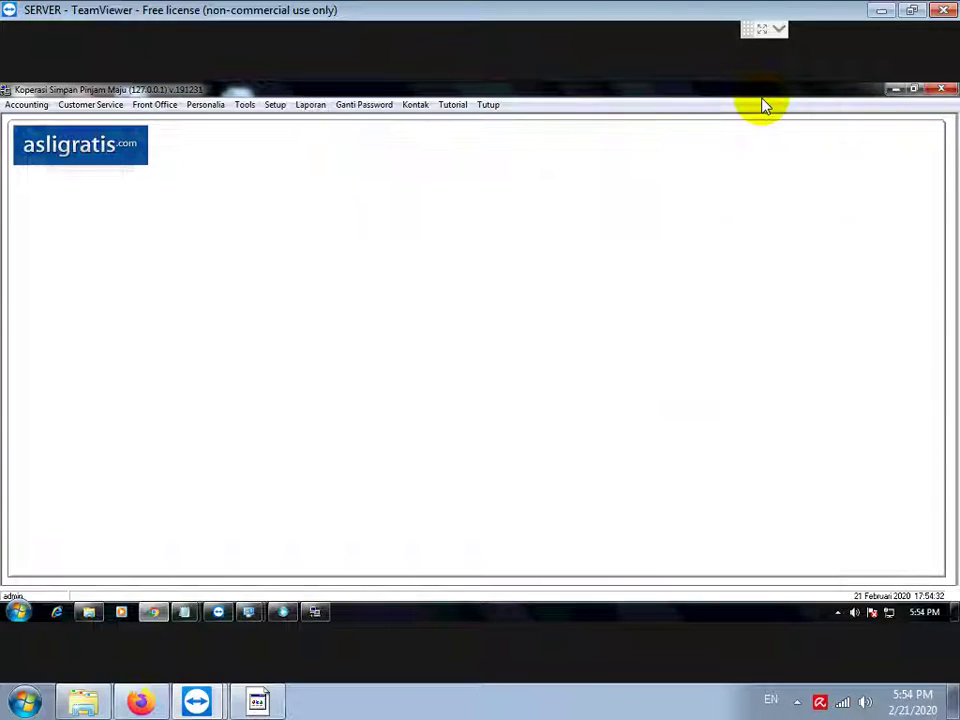
# Step: Generate the Jurnal Umum report for 21 Februari 2001 to 21 Februari 2020
pyautogui.click(310, 107)
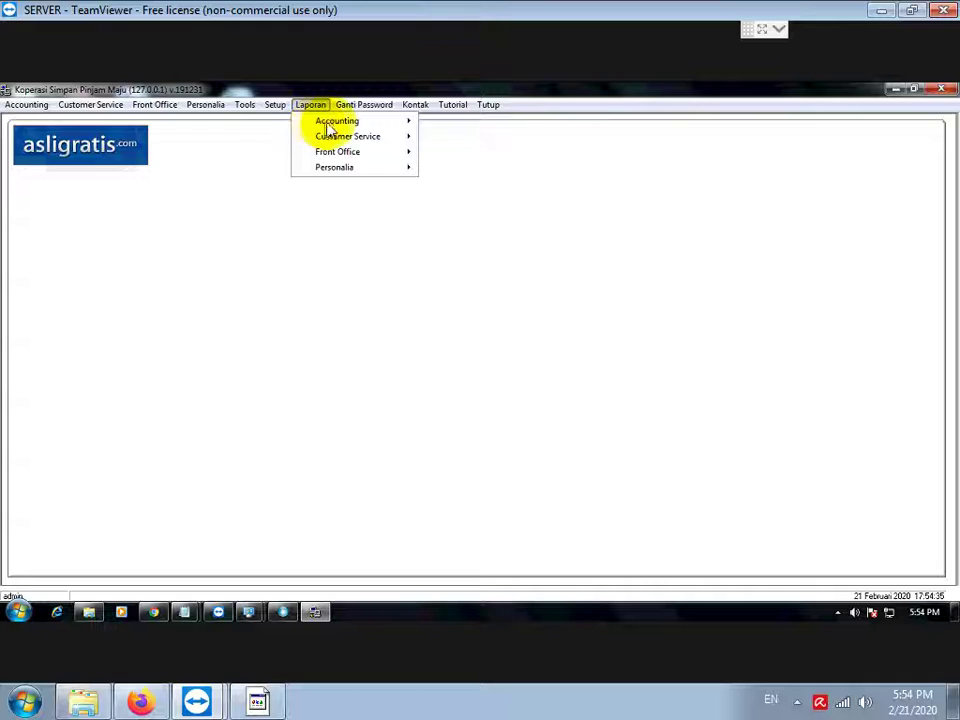
pyautogui.moveTo(336, 122)
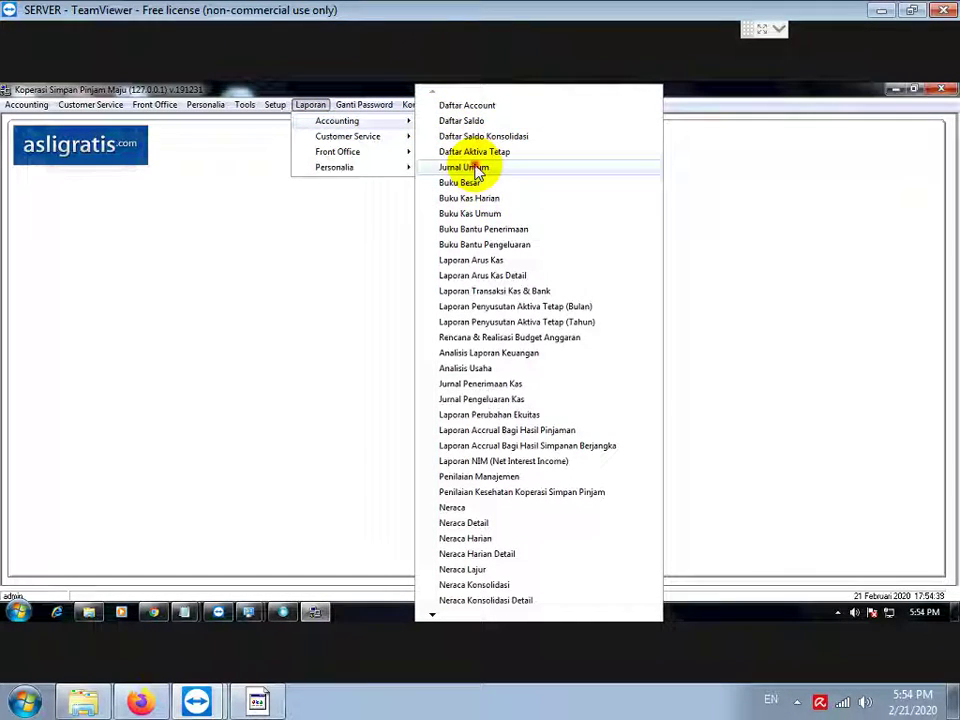
pyautogui.click(502, 202)
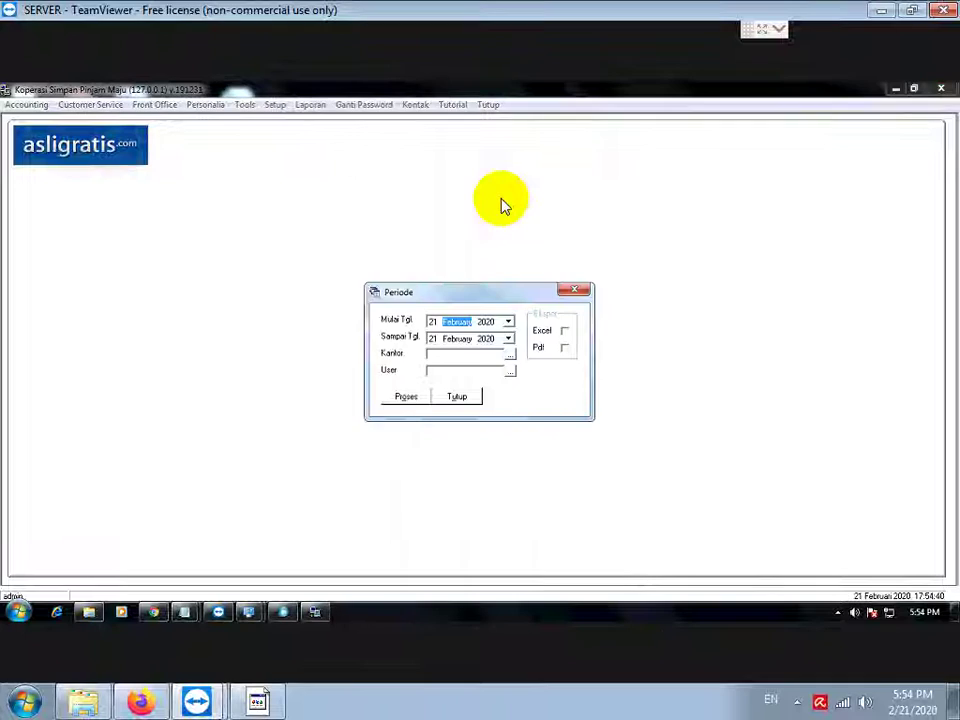
pyautogui.click(487, 321)
pyautogui.write('2001')
pyautogui.click(402, 400)
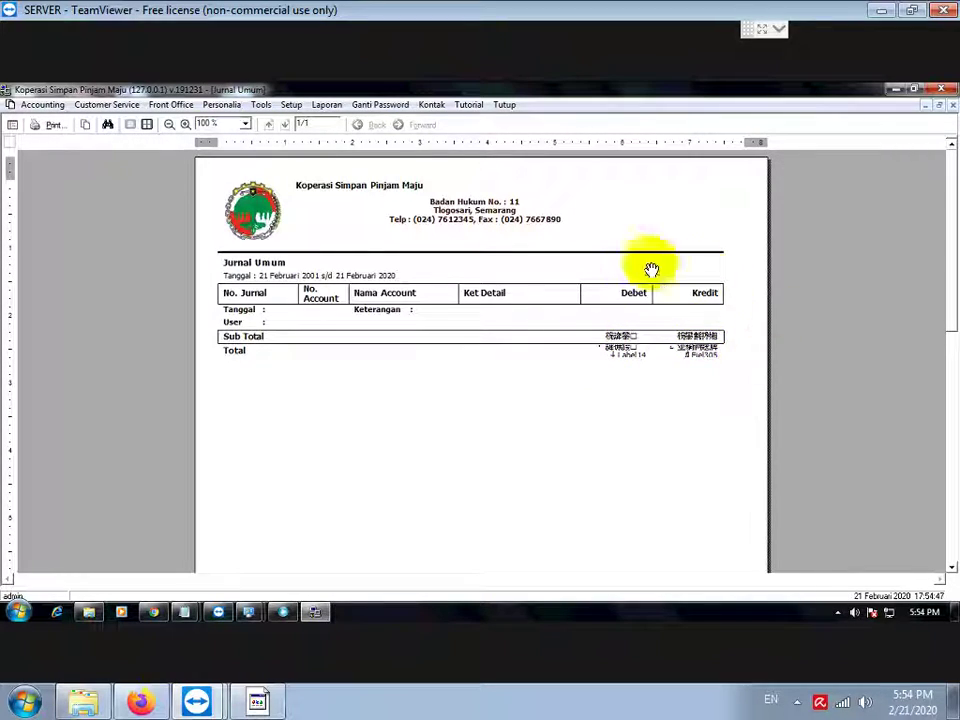
# Step: Write a note line saying the report shows kanji text (KARENA ADA MASA... YANG TULISAN KANJI)
pyautogui.click(258, 702)
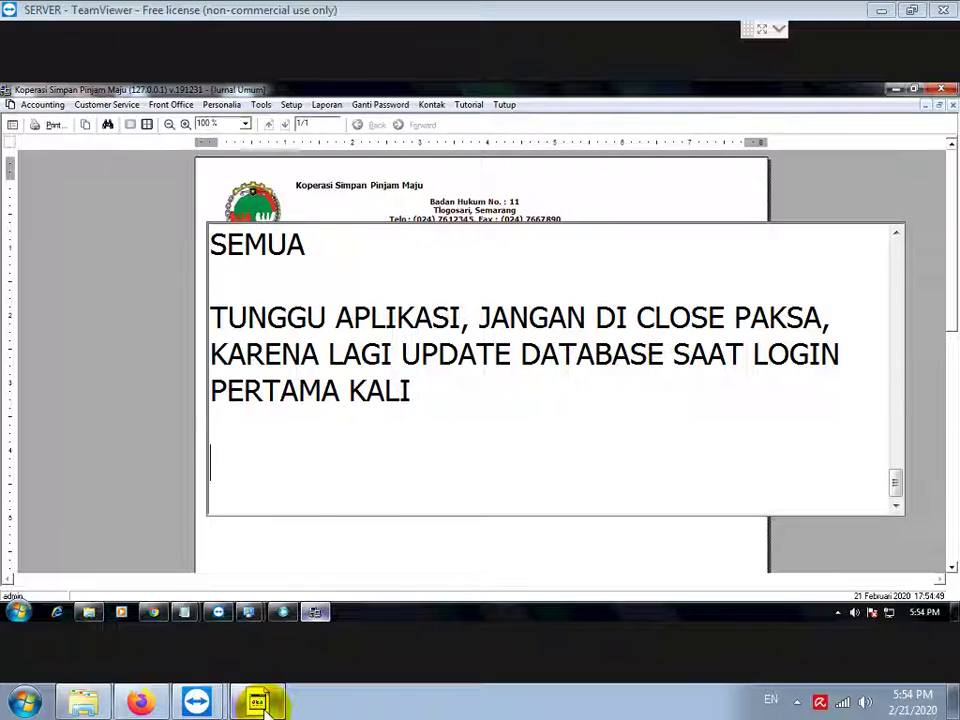
pyautogui.moveTo(266, 706)
pyautogui.write('KAREN')
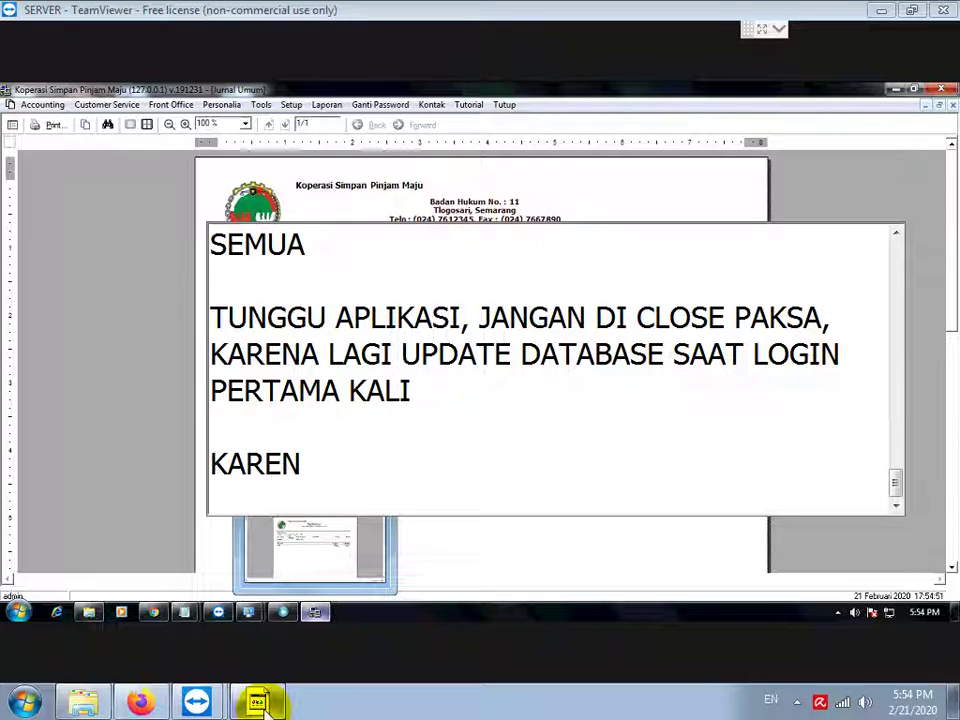
pyautogui.write(' ADA MASALAH DI LAPORAN')
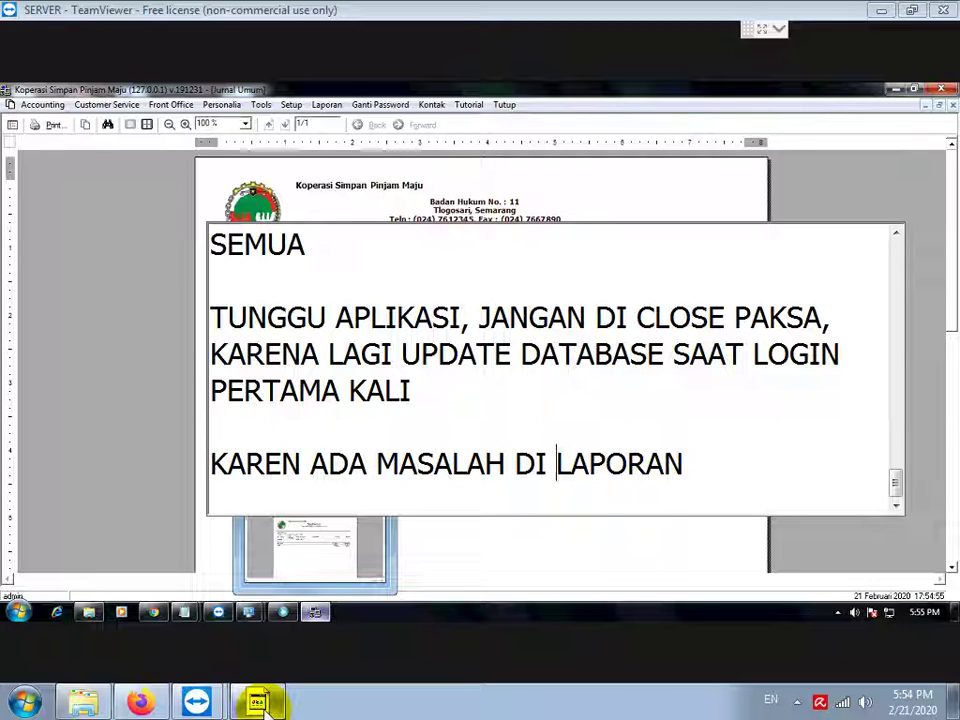
pyautogui.click(300, 463)
pyautogui.write('A')
pyautogui.click(702, 463)
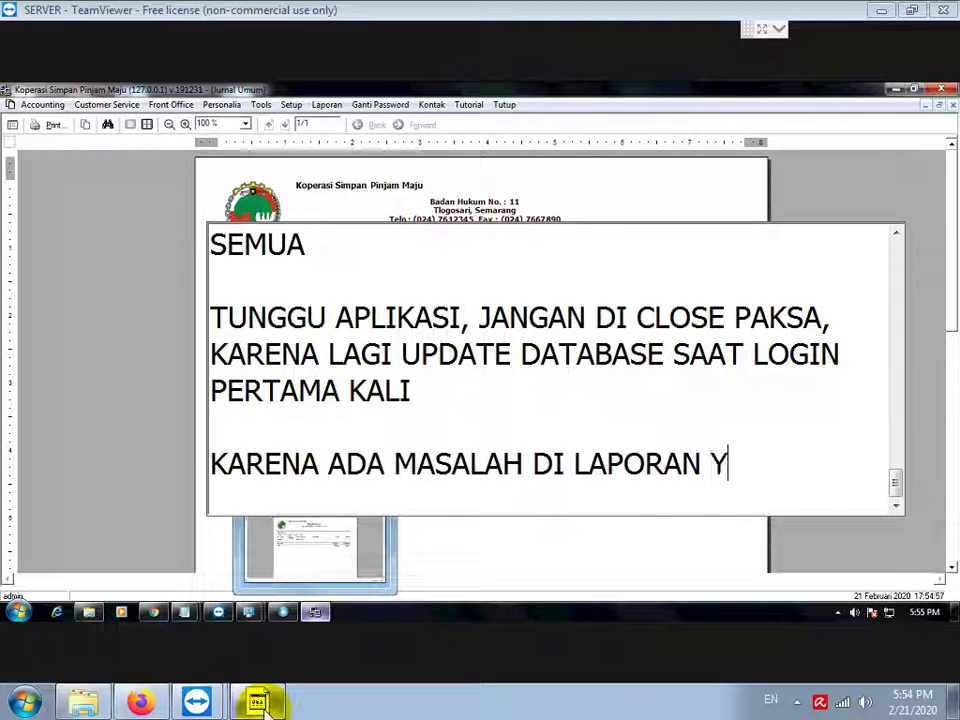
pyautogui.write('YANG TULISA')
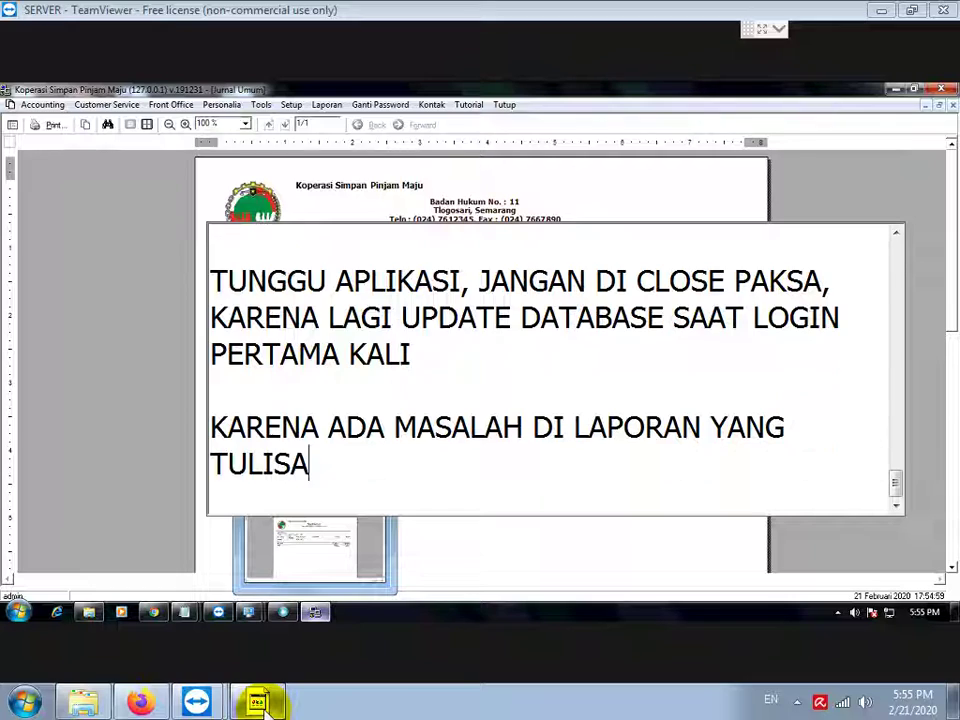
pyautogui.write('N KANJI')
pyautogui.press('Return')
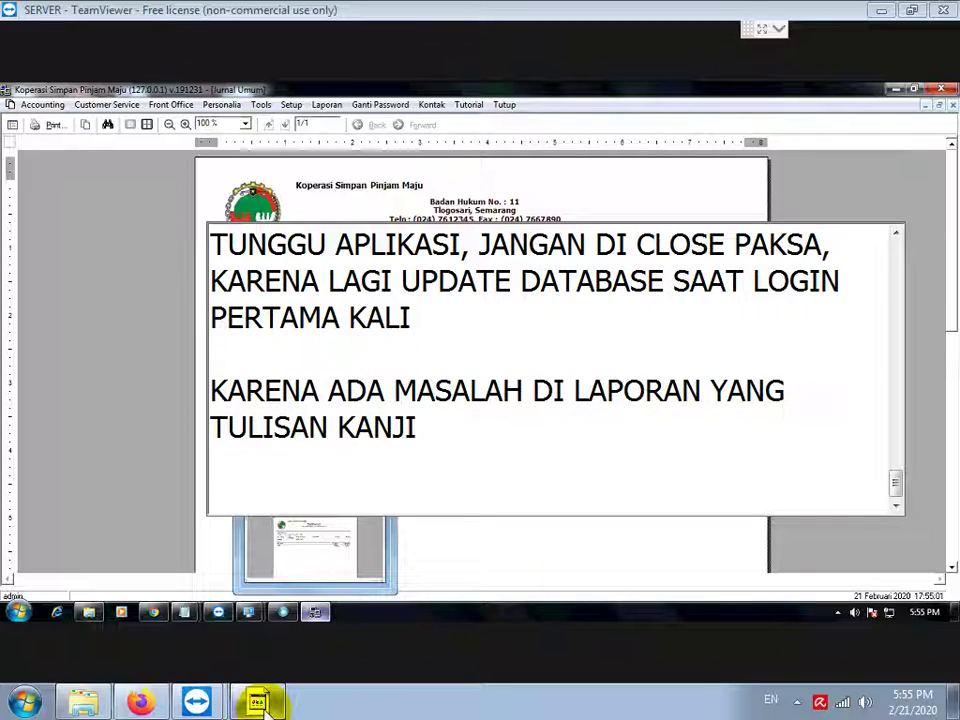
# Step: Add the line 'JALANKAN COMMAND PROMPT DENGAN KLIK KANAN DAN PILIH RUN AS ADMINISTRATOR'
pyautogui.write('JALANKAN C')
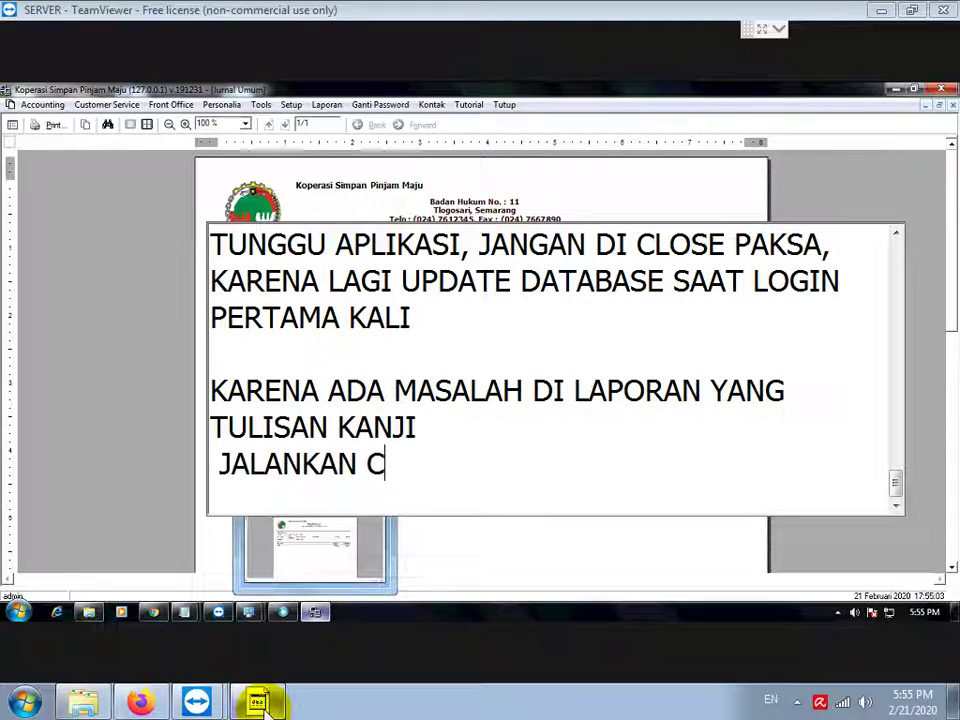
pyautogui.write('OMMAND PROMPT DENGAN KLIK K')
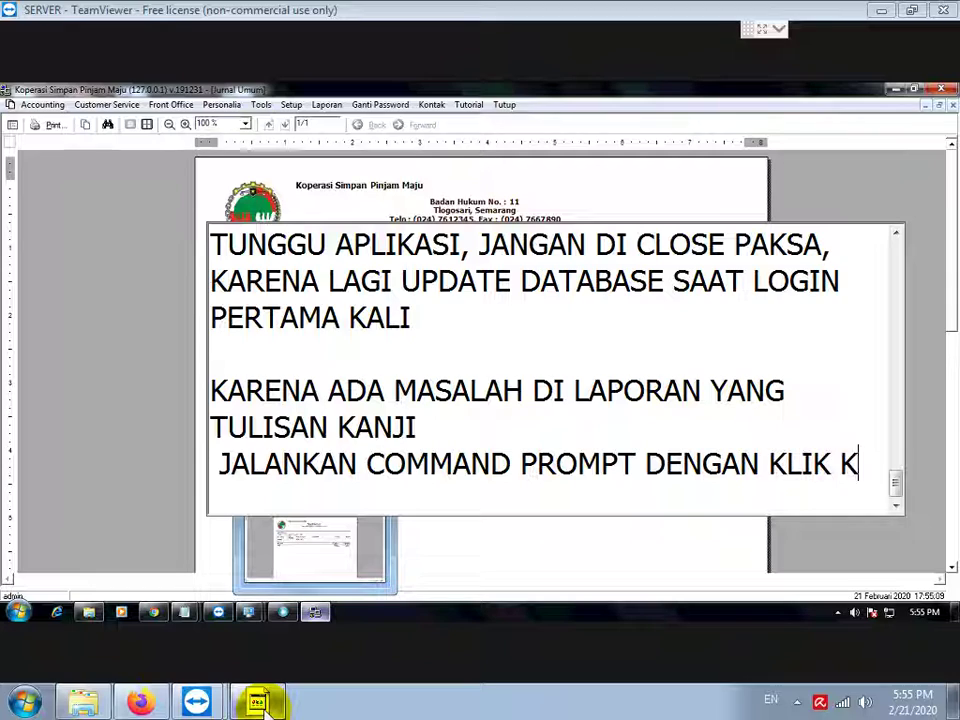
pyautogui.write('ANAN DAN PILIH')
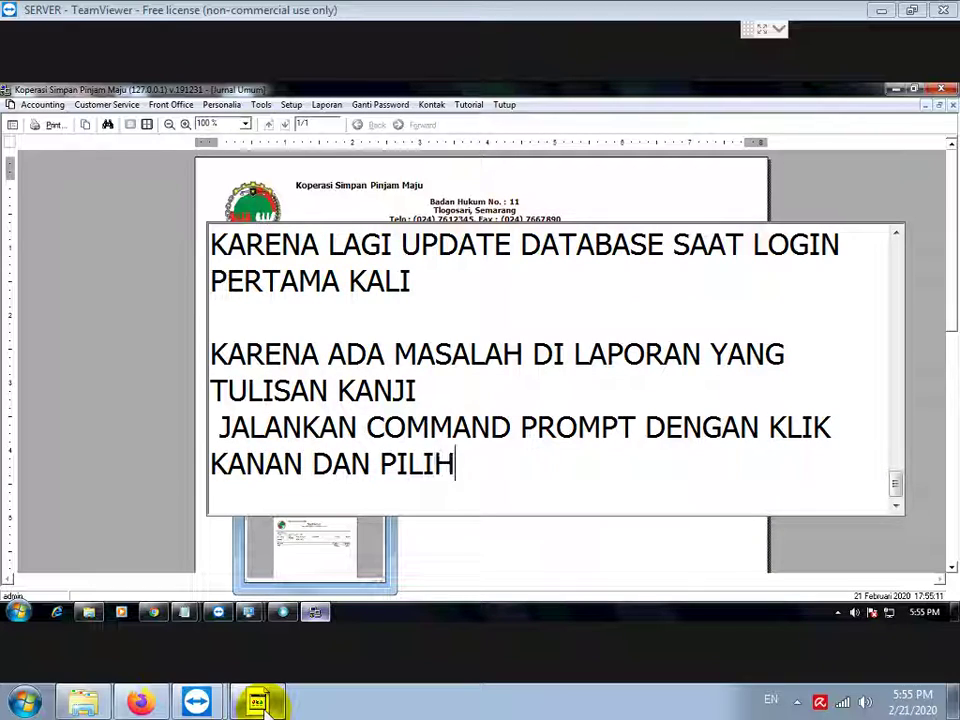
pyautogui.write(' RUN AS AADM')
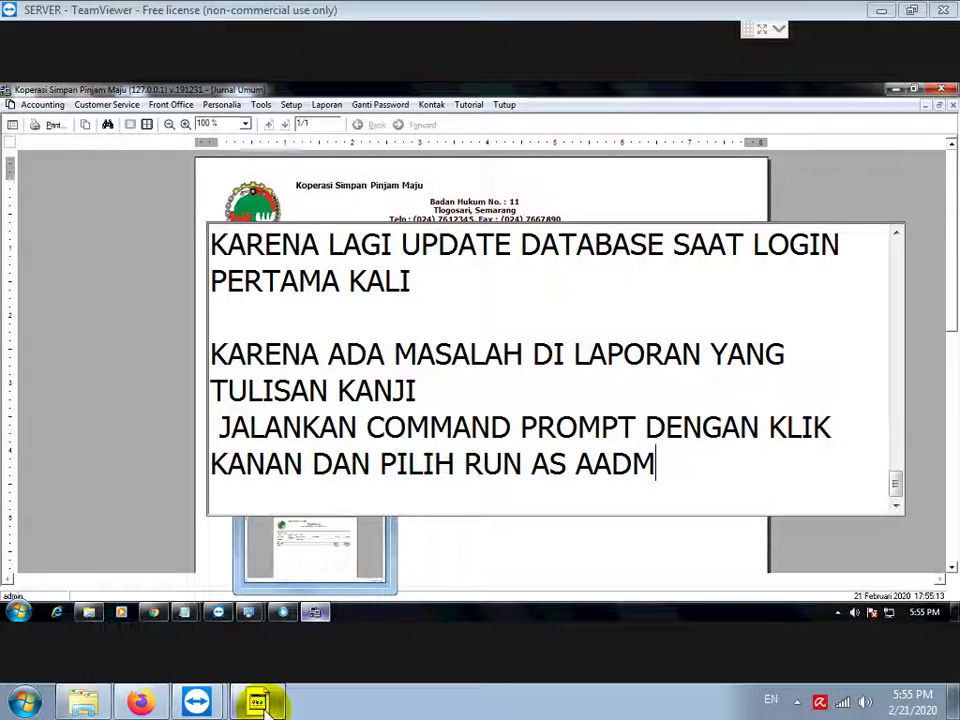
pyautogui.hotkey('ctrl', 'Left')
pyautogui.hotkey('ctrl', 'Left')
pyautogui.hotkey('ctrl', 'Right')
pyautogui.press('Delete')
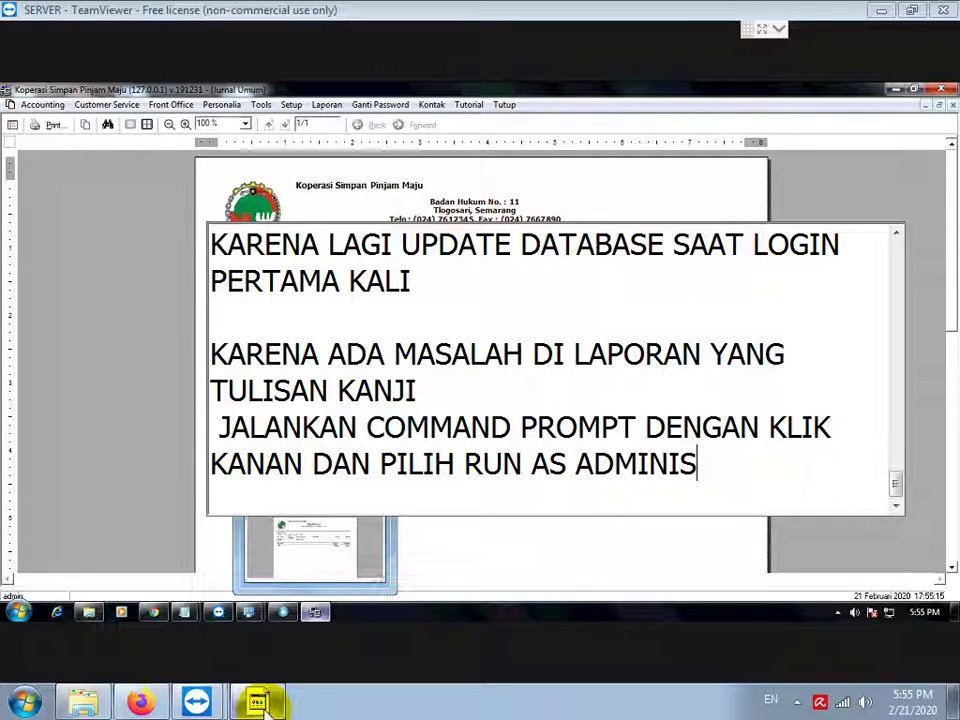
pyautogui.write('TRATOR')
pyautogui.press('Return')
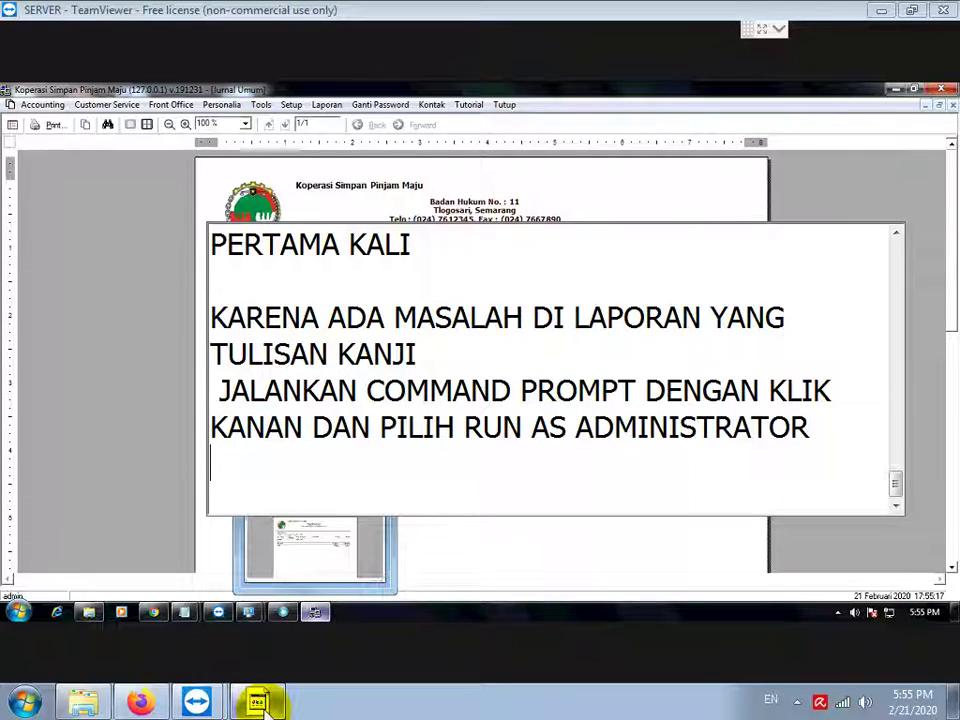
# Step: Run Command Prompt as administrator from Start > All Programs > Accessories
pyautogui.click(19, 611)
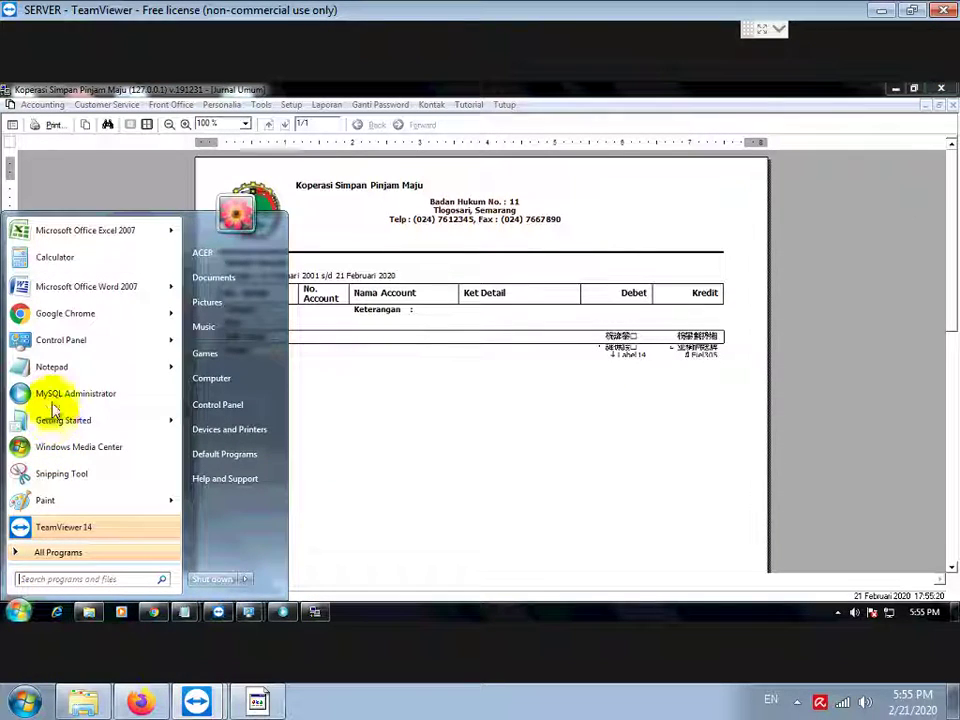
pyautogui.click(62, 557)
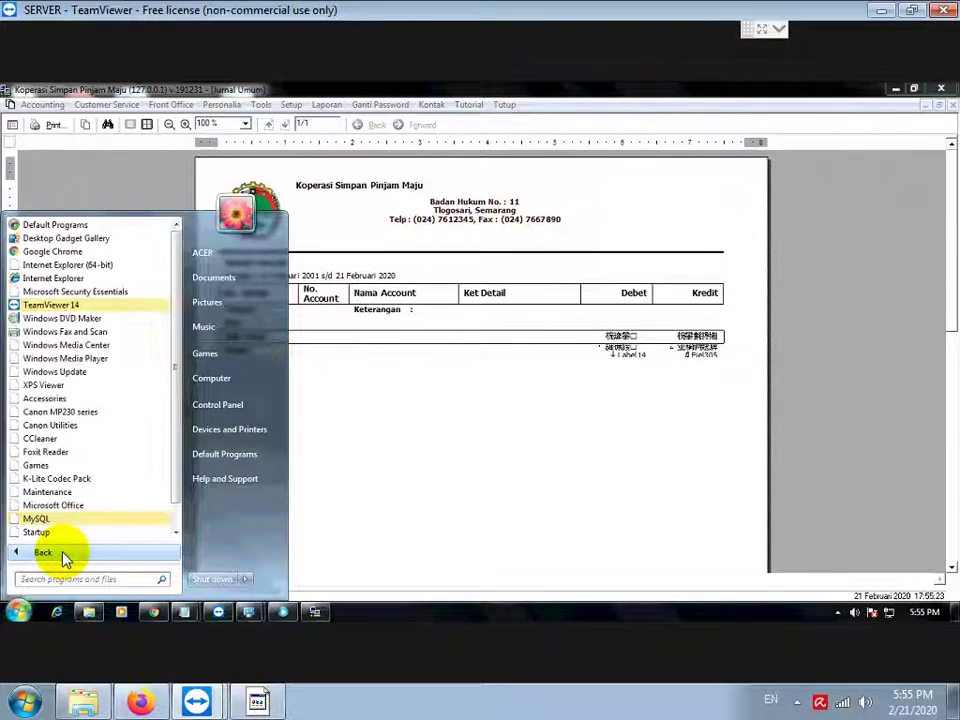
pyautogui.click(46, 398)
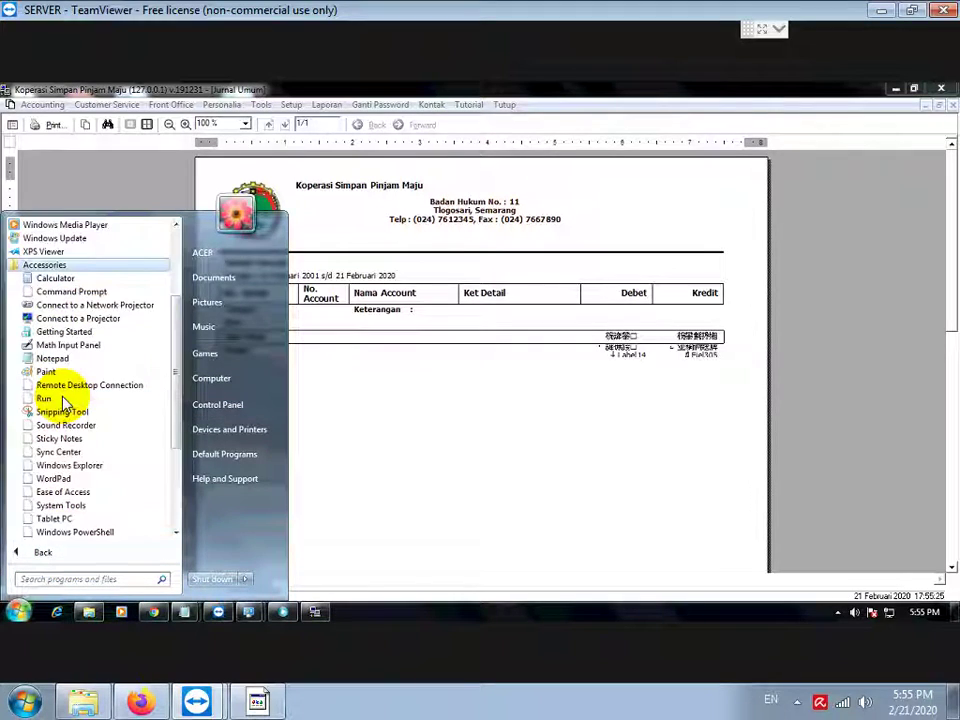
pyautogui.rightClick(66, 292)
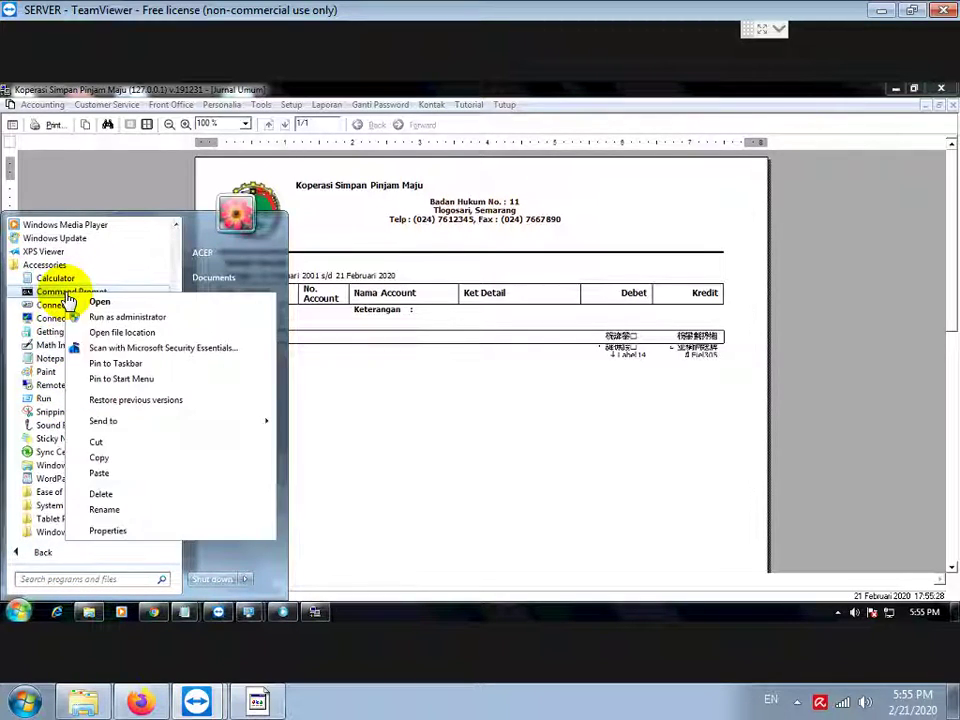
pyautogui.click(162, 318)
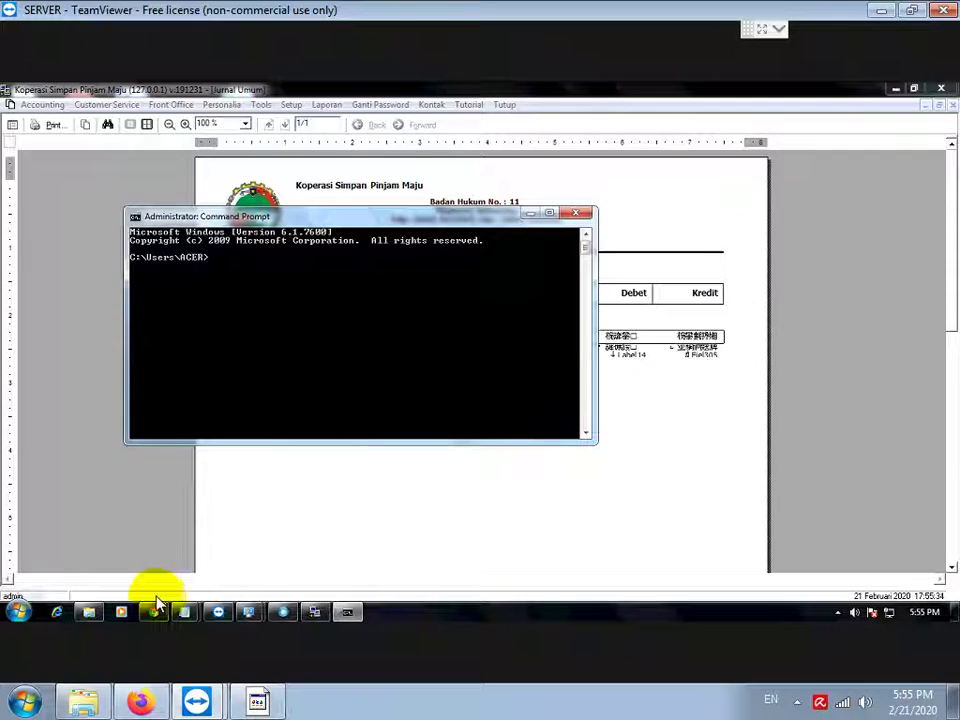
pyautogui.click(262, 702)
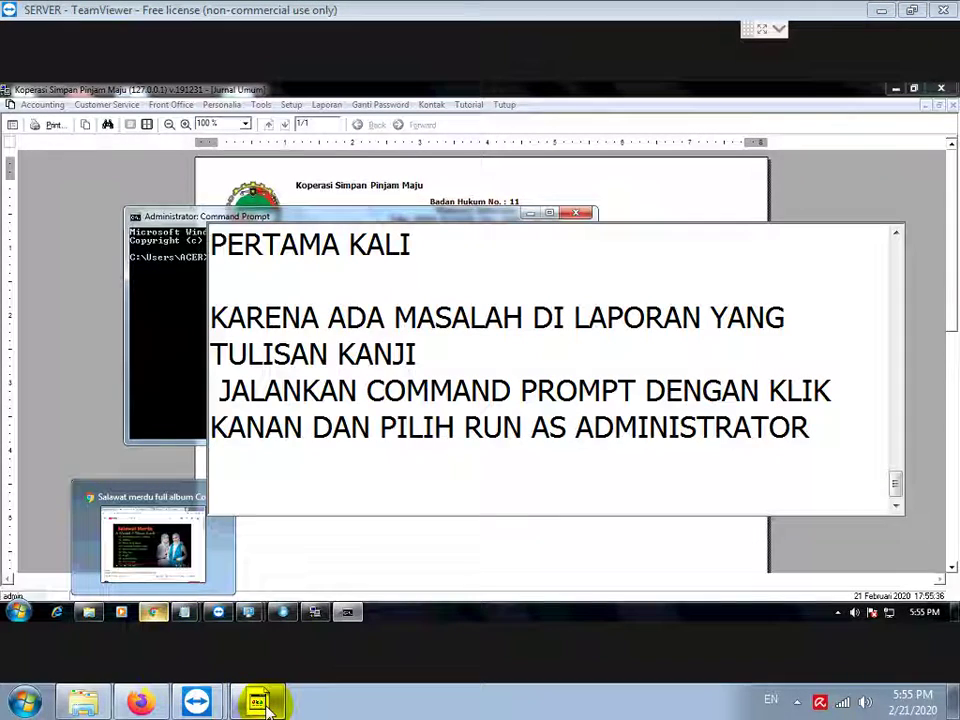
# Step: Add the line 'CARI LOKASI FILE ARPRO2.DLL' to the notes
pyautogui.press('Return')
pyautogui.write('CARI LOKASI FILE')
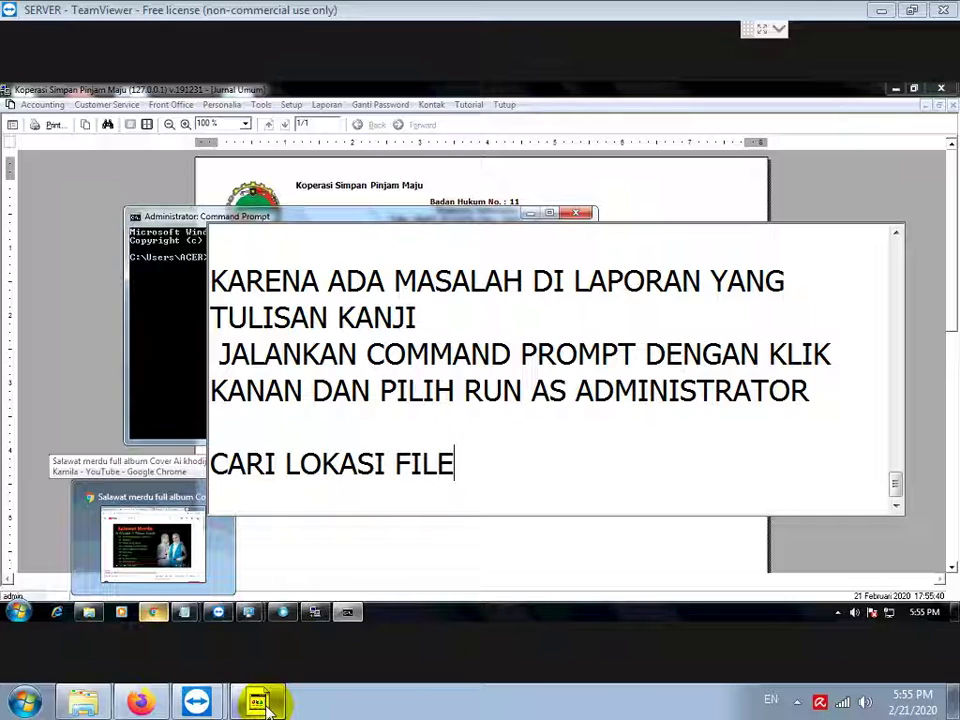
pyautogui.write(' ARPRO2.DLL')
pyautogui.press('Return')
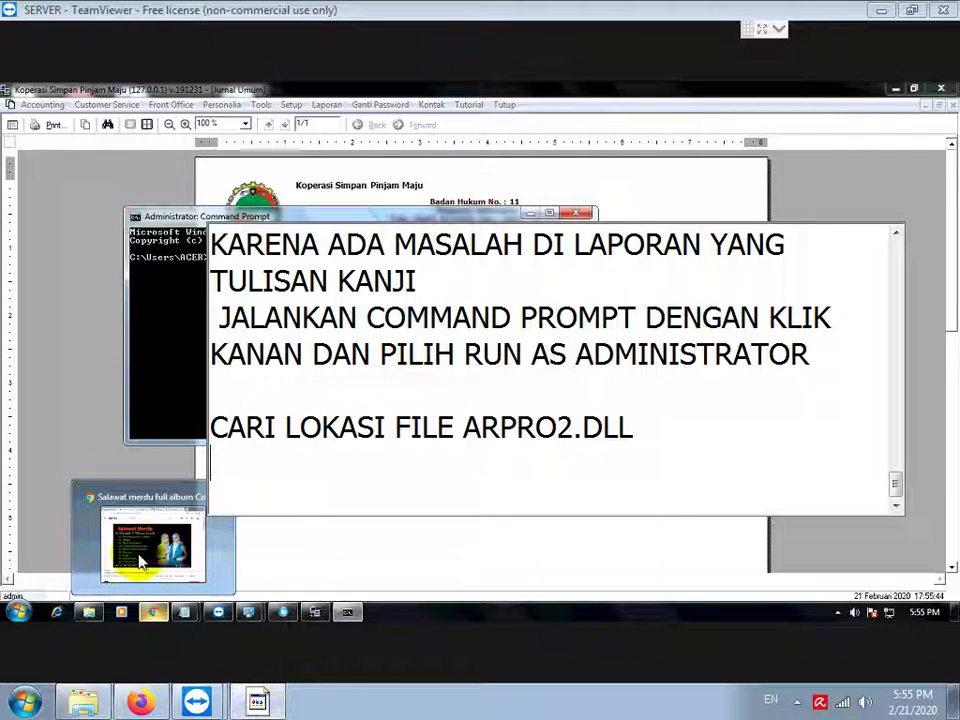
# Step: Open the C:\Windows\SysWOW64 folder in Windows Explorer
pyautogui.click(87, 611)
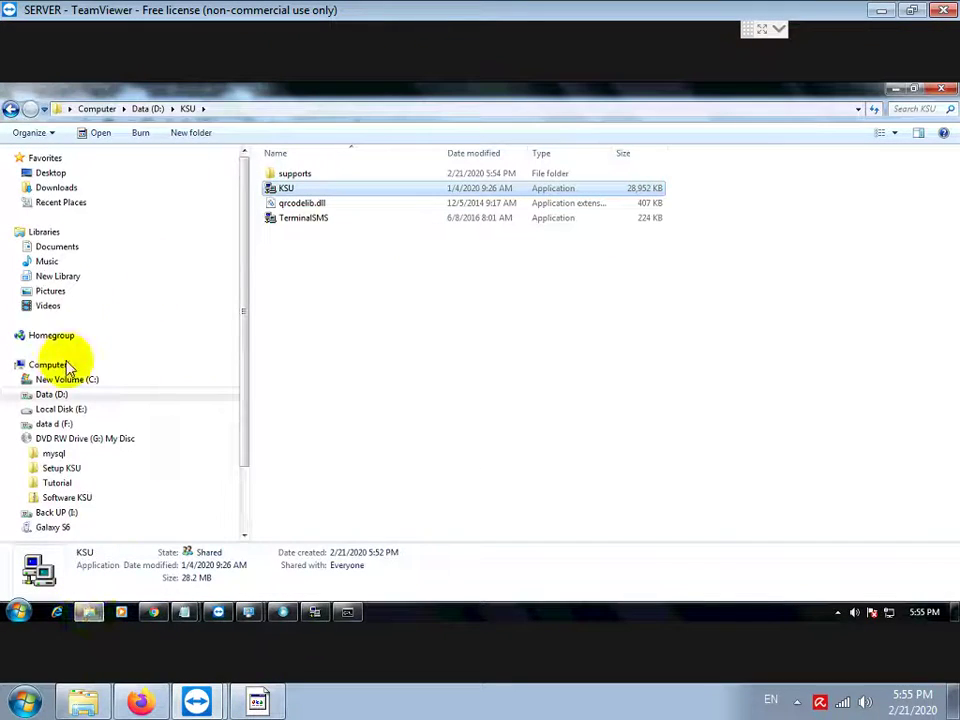
pyautogui.click(80, 380)
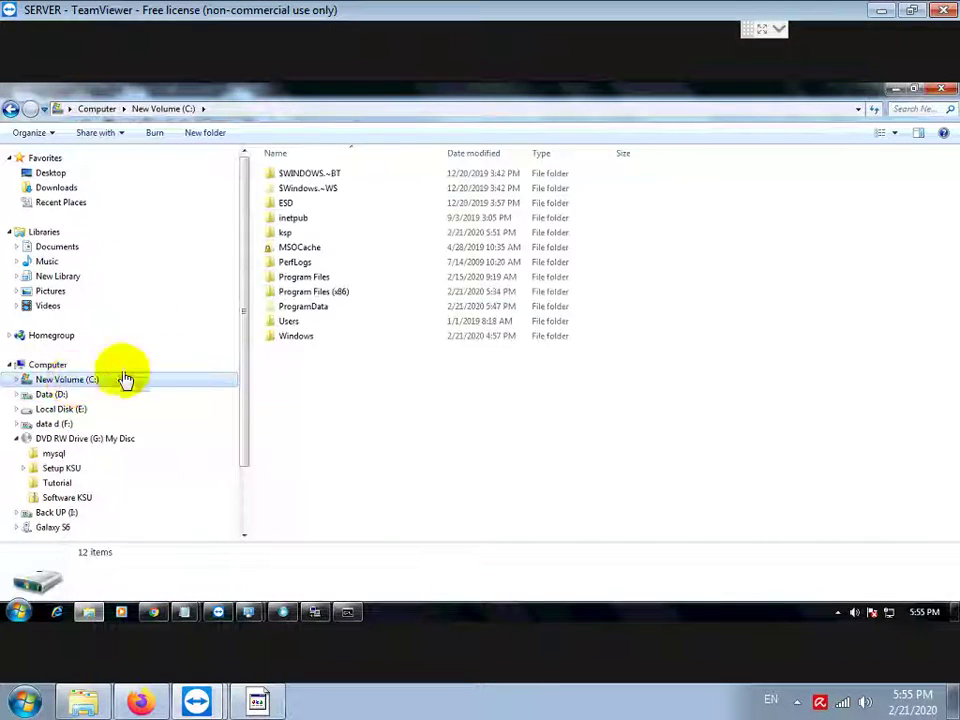
pyautogui.doubleClick(294, 337)
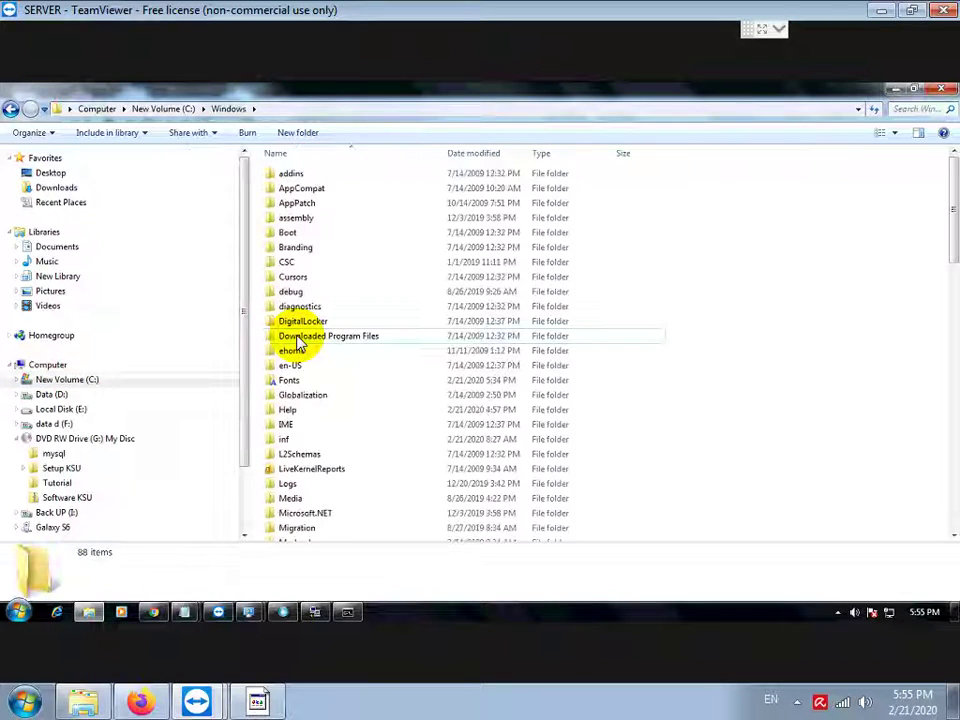
pyautogui.scroll(-3, 332, 454)
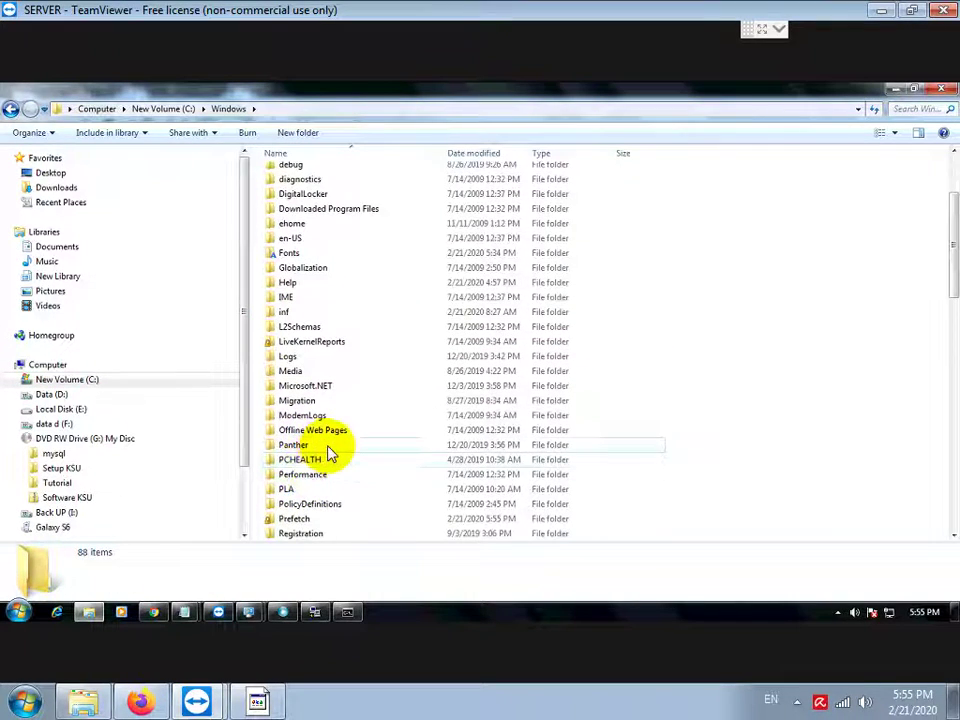
pyautogui.scroll(-5, 330, 452)
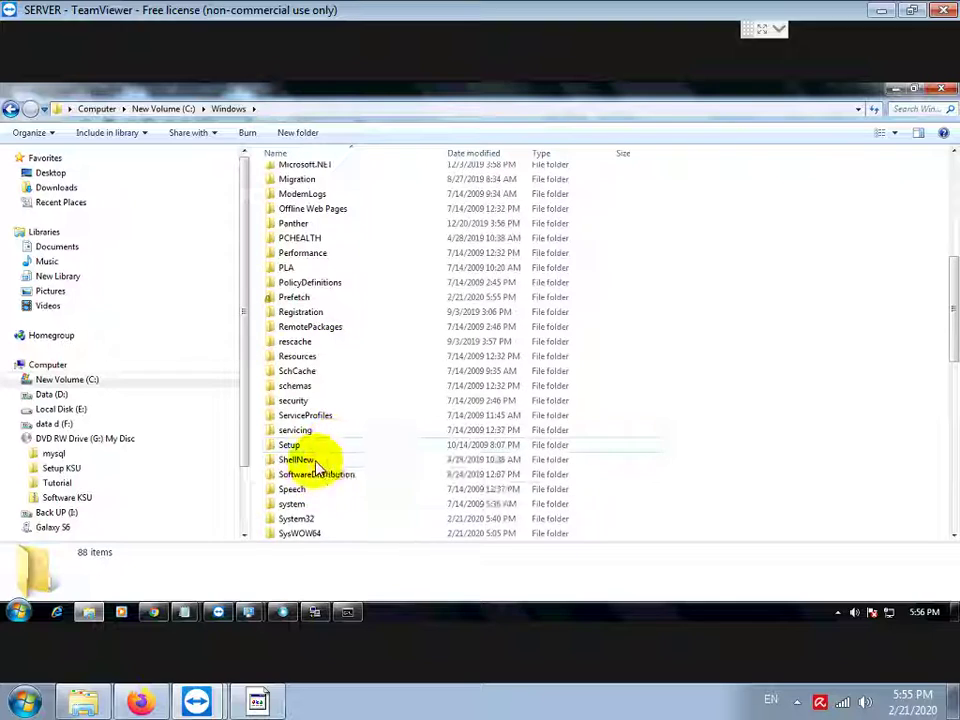
pyautogui.scroll(-2, 320, 480)
pyautogui.click(300, 446)
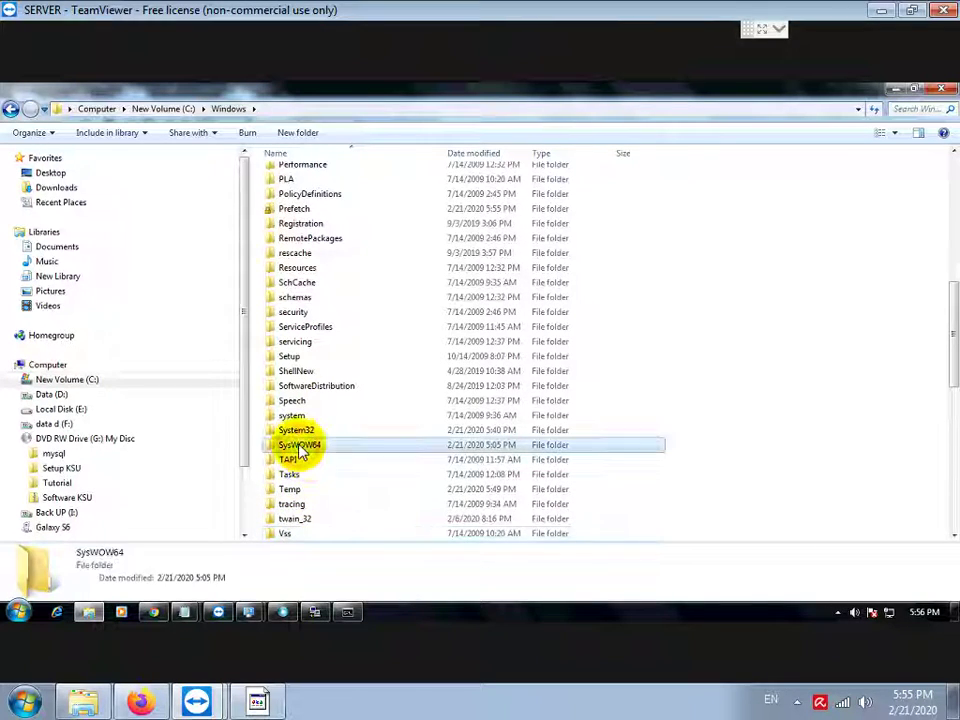
pyautogui.doubleClick(300, 446)
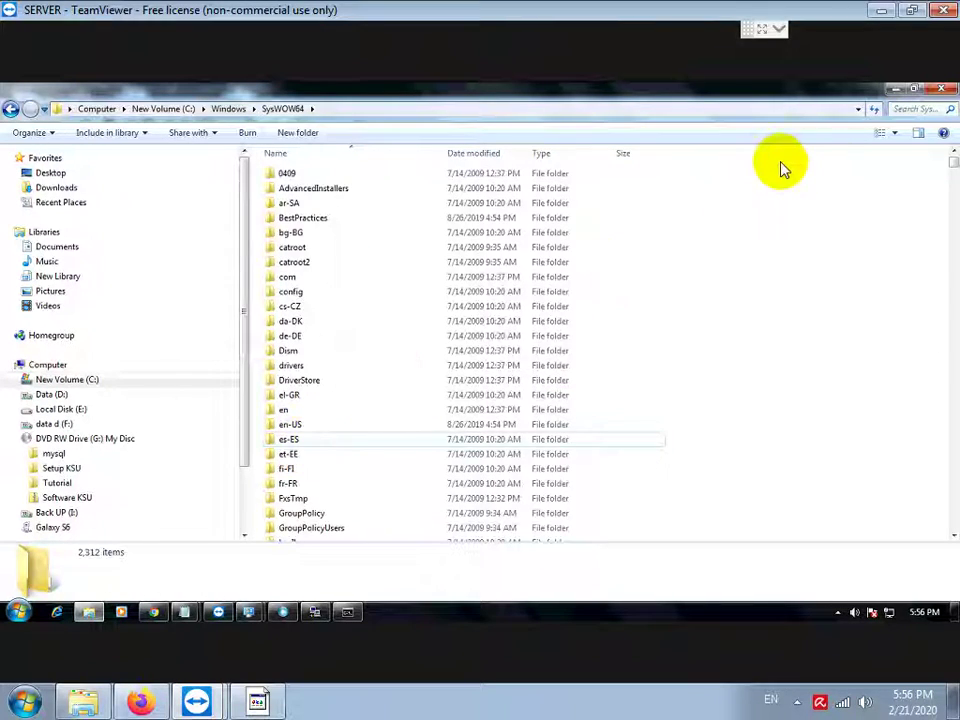
# Step: Switch the folder to List view and select arpro2.dll
pyautogui.click(893, 133)
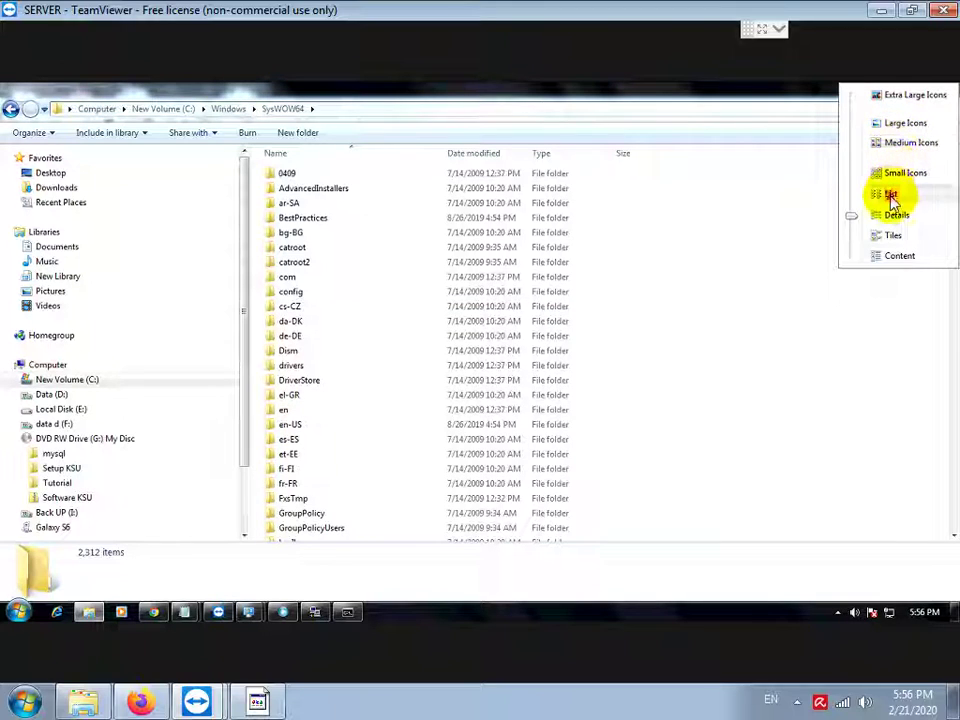
pyautogui.click(891, 197)
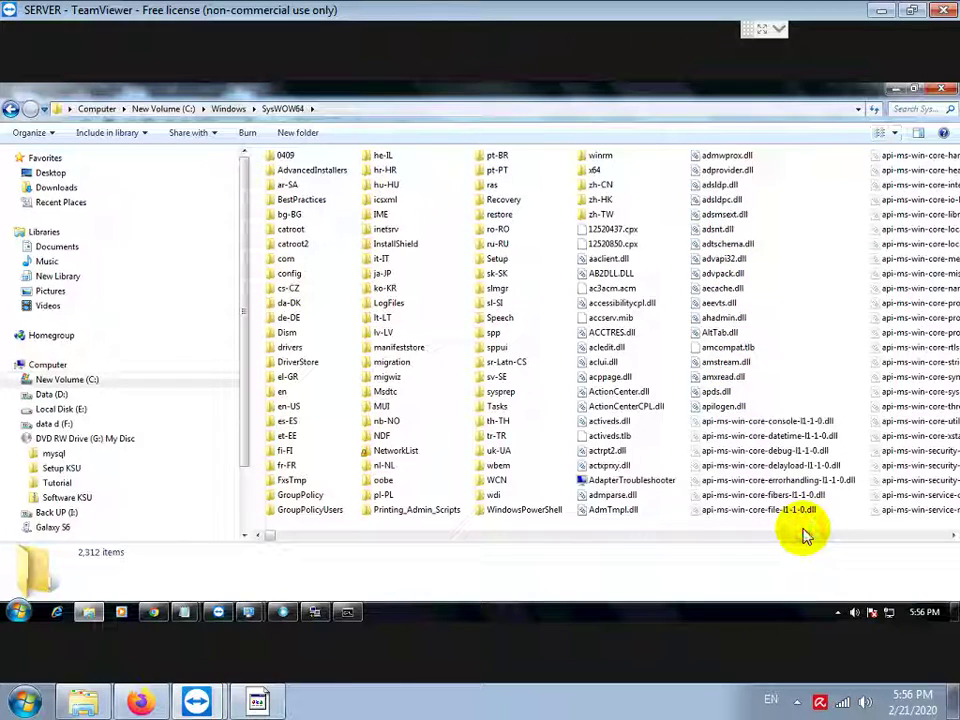
pyautogui.hscroll(3, 806, 537)
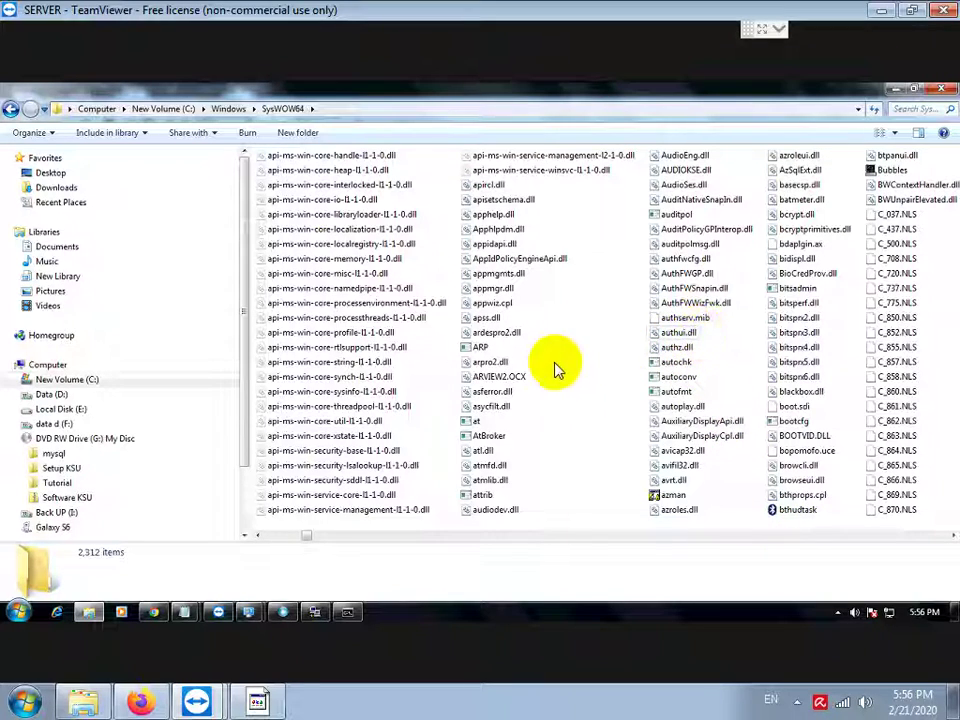
pyautogui.click(492, 364)
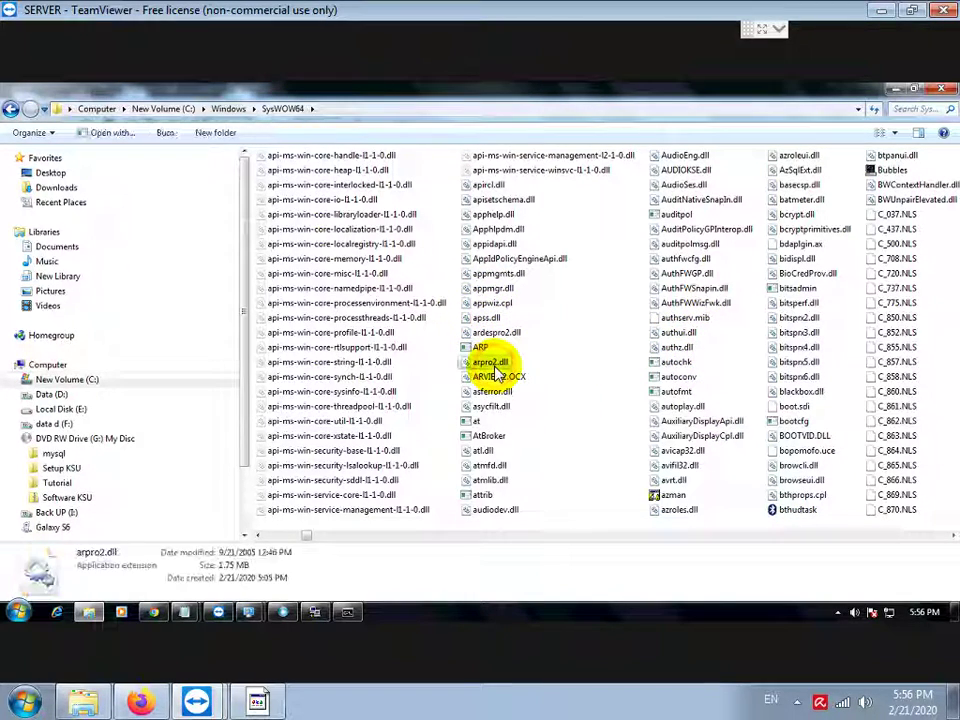
# Step: Run regsvr32 "c:\windows\syswow64\arpro2.dll" in the admin prompt and acknowledge the success message
pyautogui.click(260, 703)
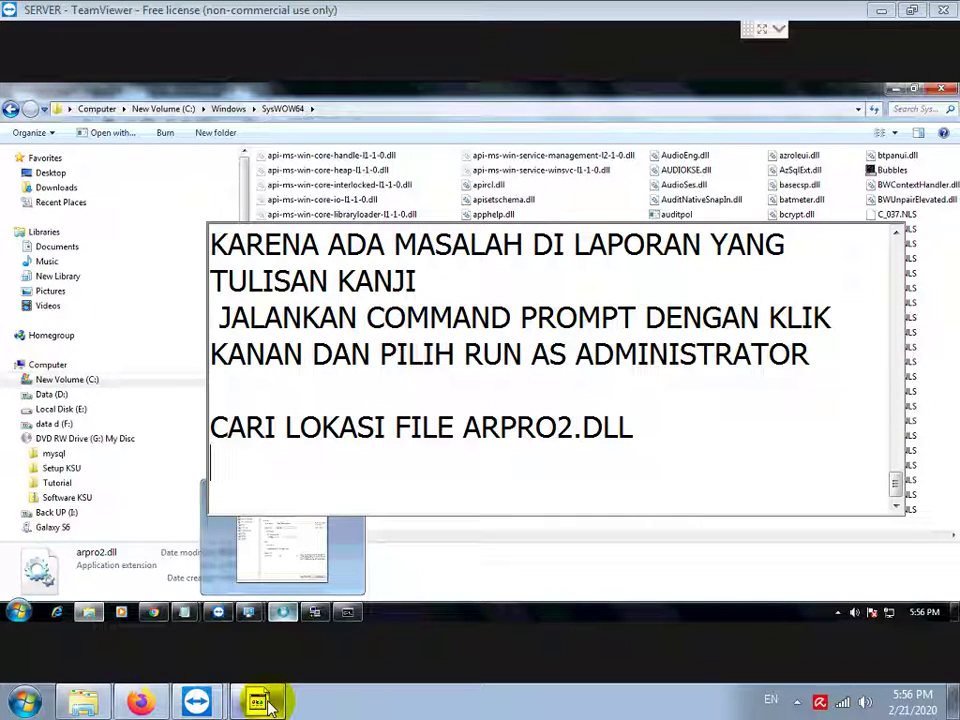
pyautogui.click(346, 612)
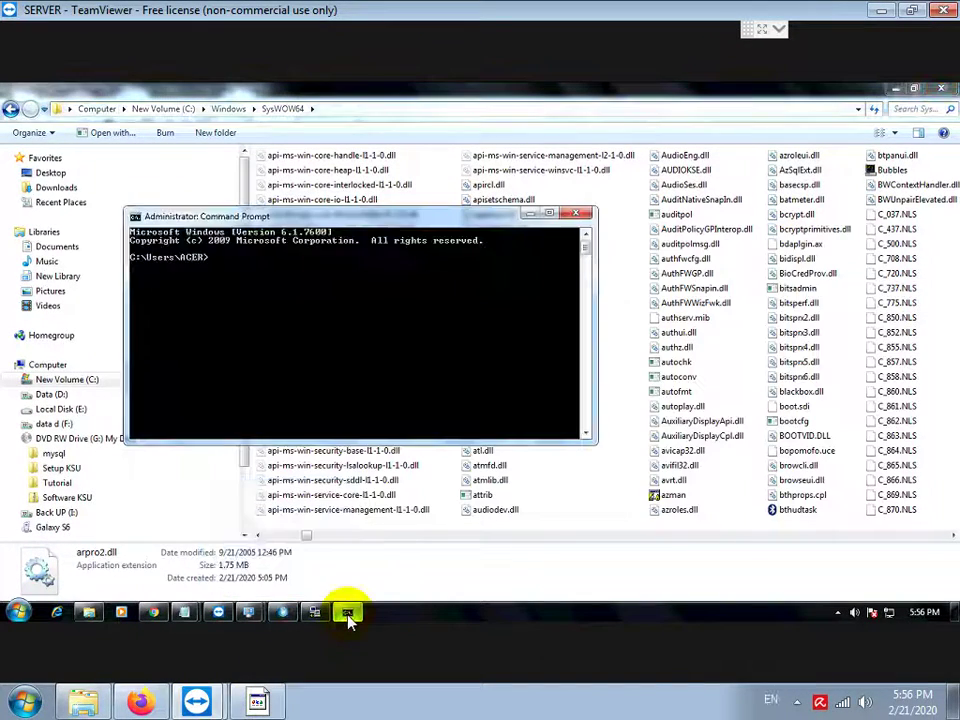
pyautogui.write('re')
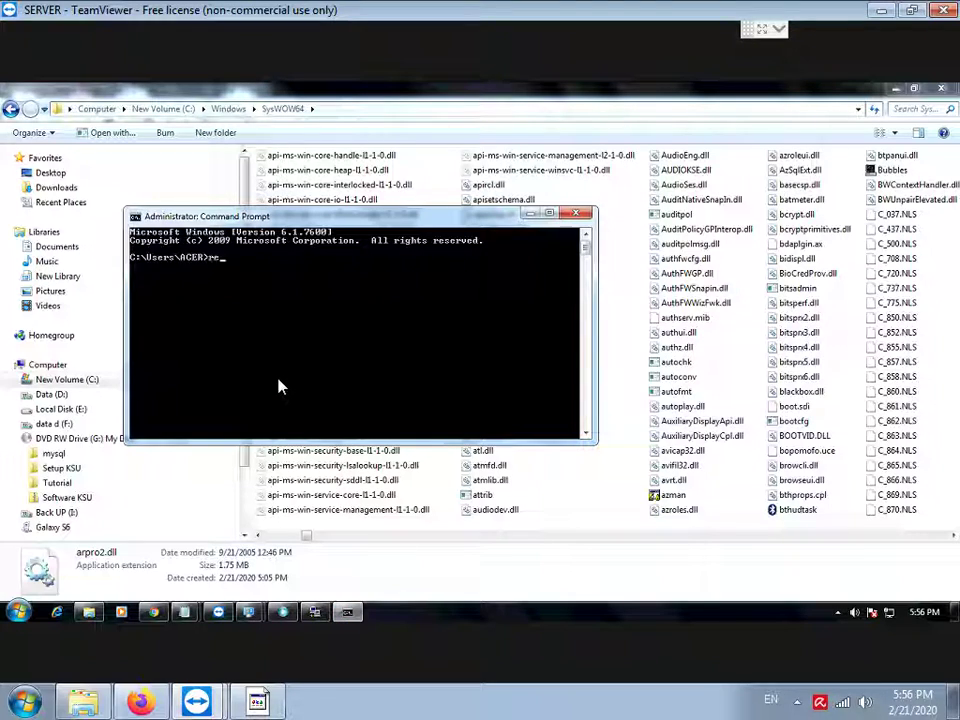
pyautogui.write('gsvr32 "c:\\windows\\sys')
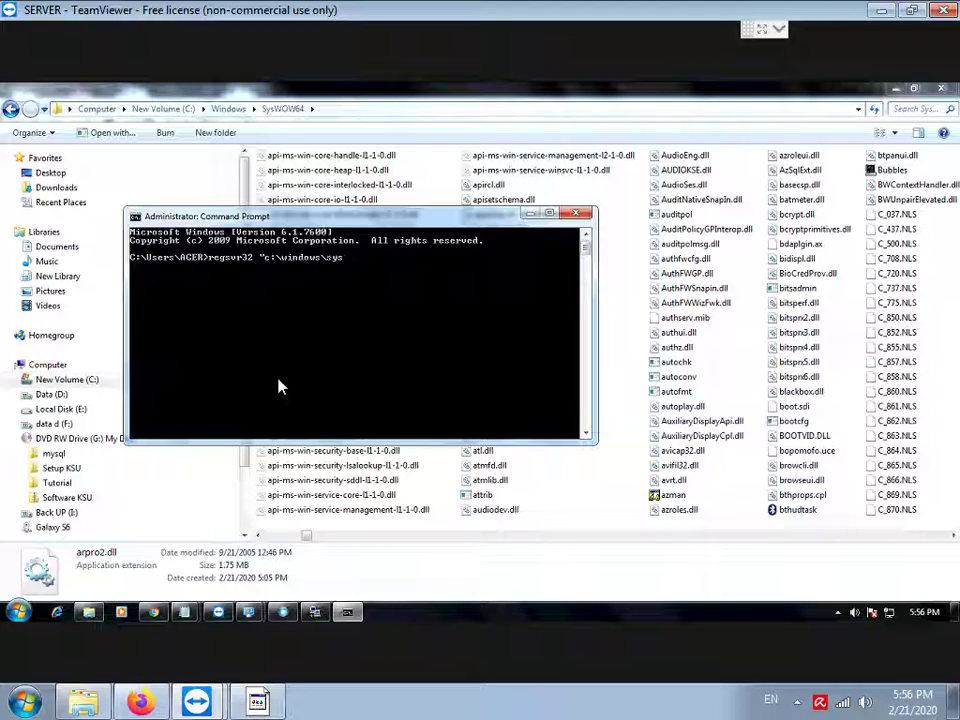
pyautogui.write('wow64\\arpro2.dll"')
pyautogui.press('Return')
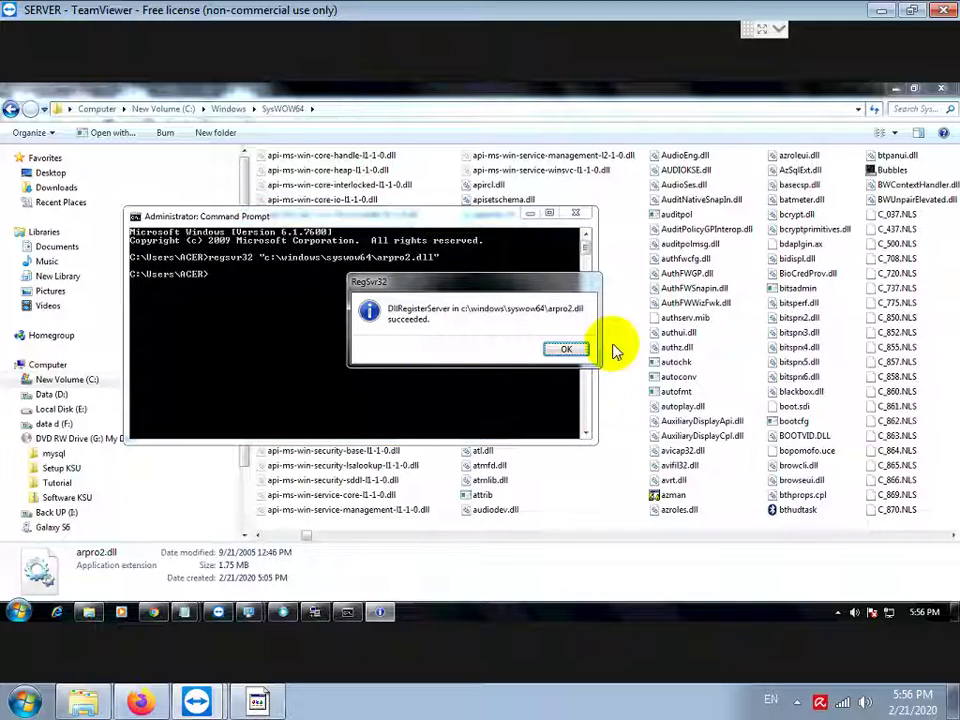
pyautogui.click(565, 349)
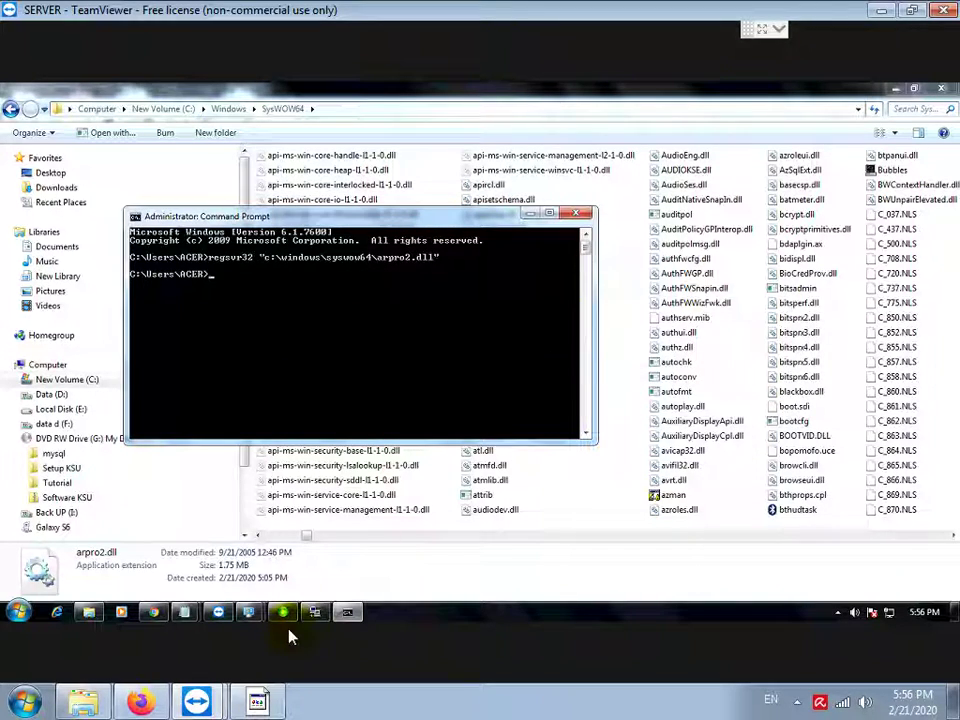
pyautogui.click(278, 702)
# Step: Add the line 'TUTUP DAN LOGIN ULANG APLIKASI' to the notes, then return to KSU
pyautogui.press('Return')
pyautogui.press('Return')
pyautogui.write('TUTUP DAN LOGI')
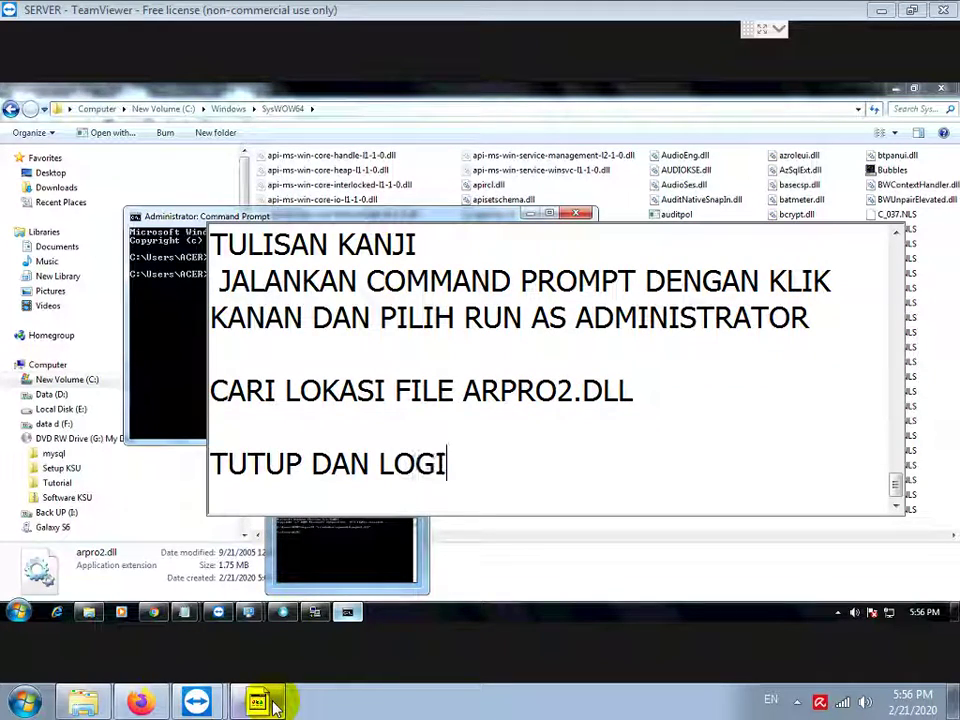
pyautogui.write('N ULANG APLIKAS')
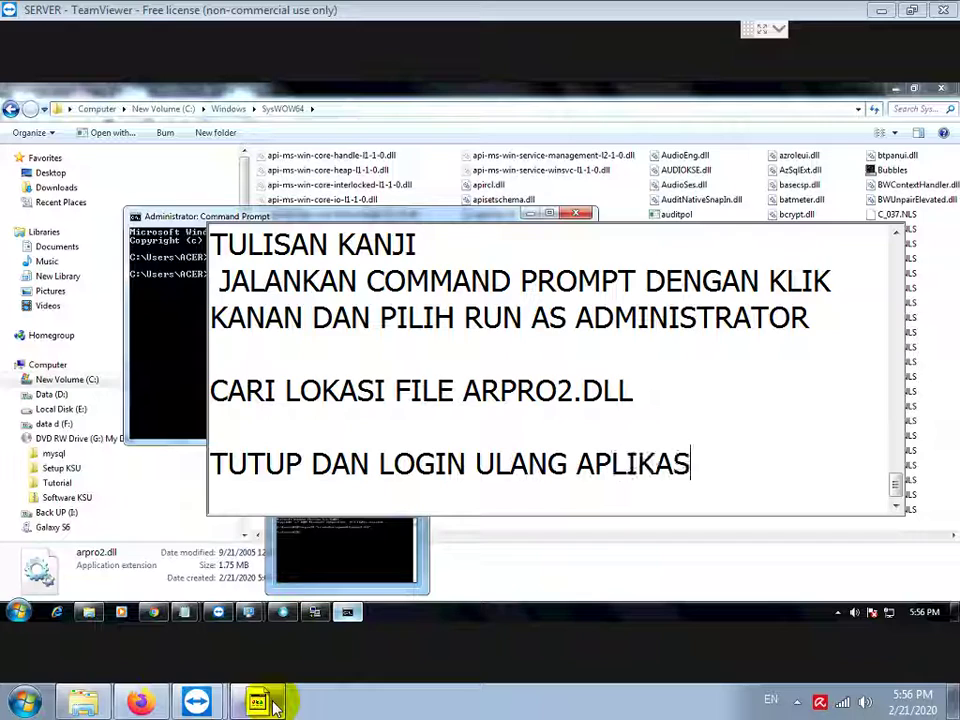
pyautogui.write('I')
pyautogui.press('Return')
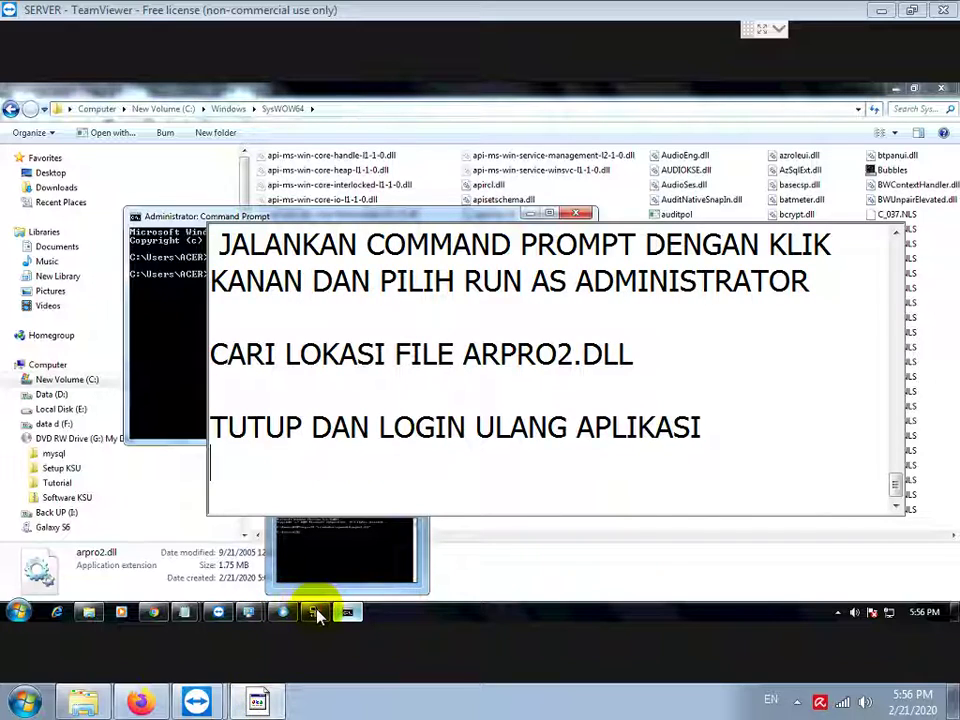
pyautogui.click(315, 612)
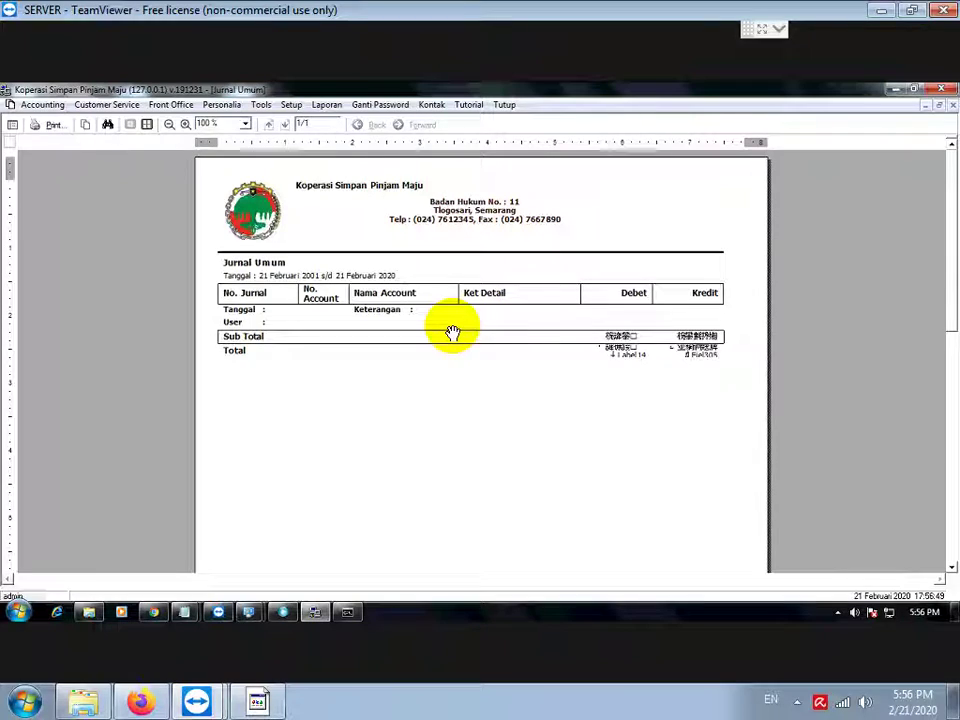
# Step: Close the KSU application and minimize Command Prompt and Explorer
pyautogui.click(942, 90)
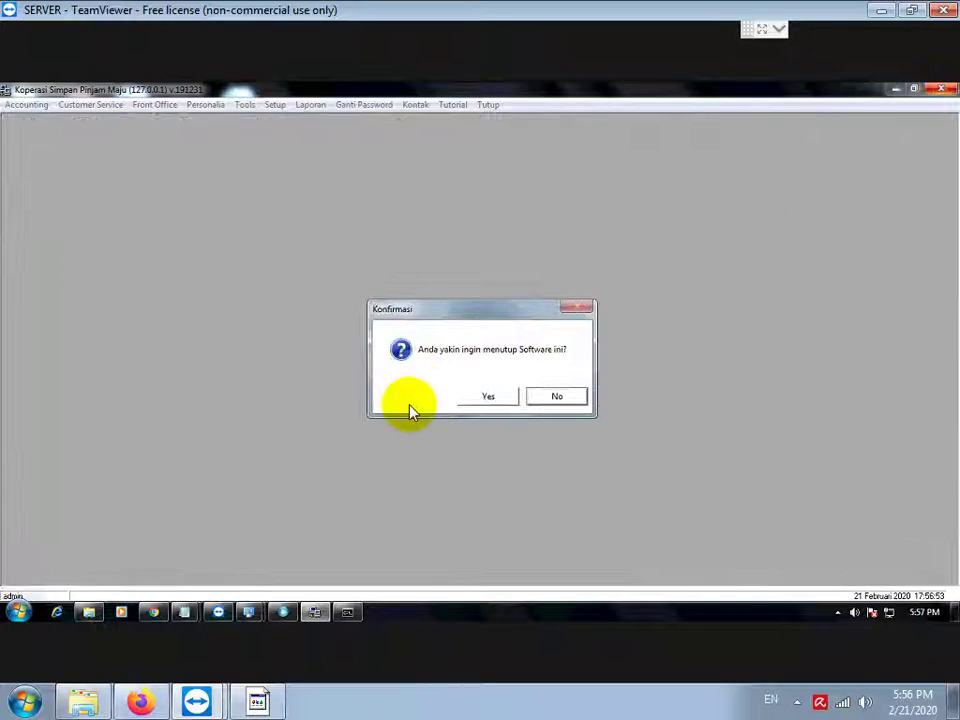
pyautogui.click(485, 399)
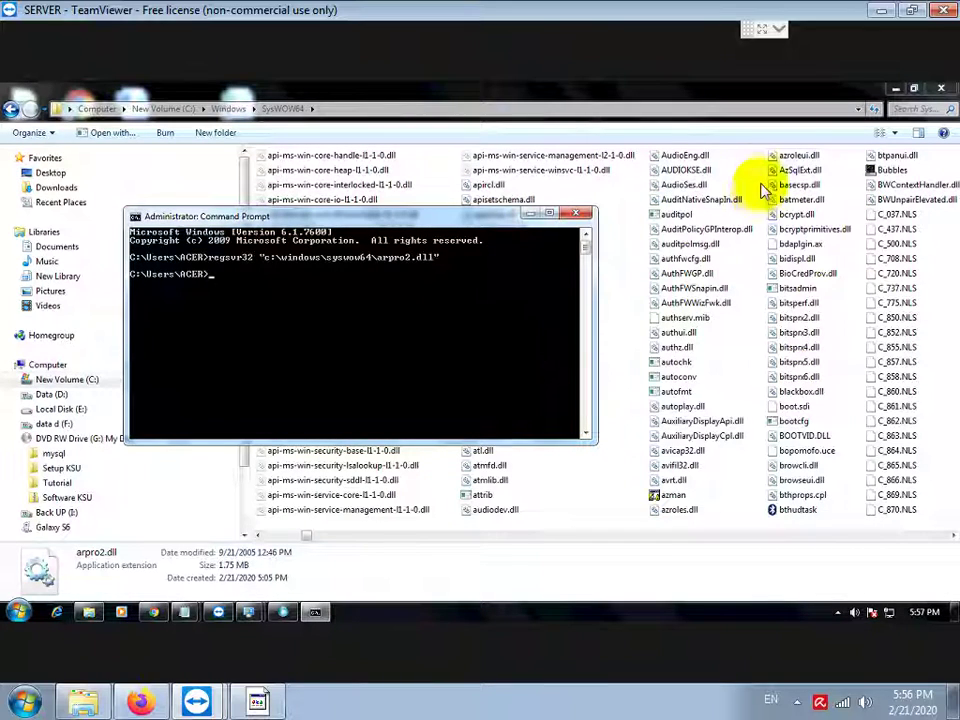
pyautogui.click(530, 213)
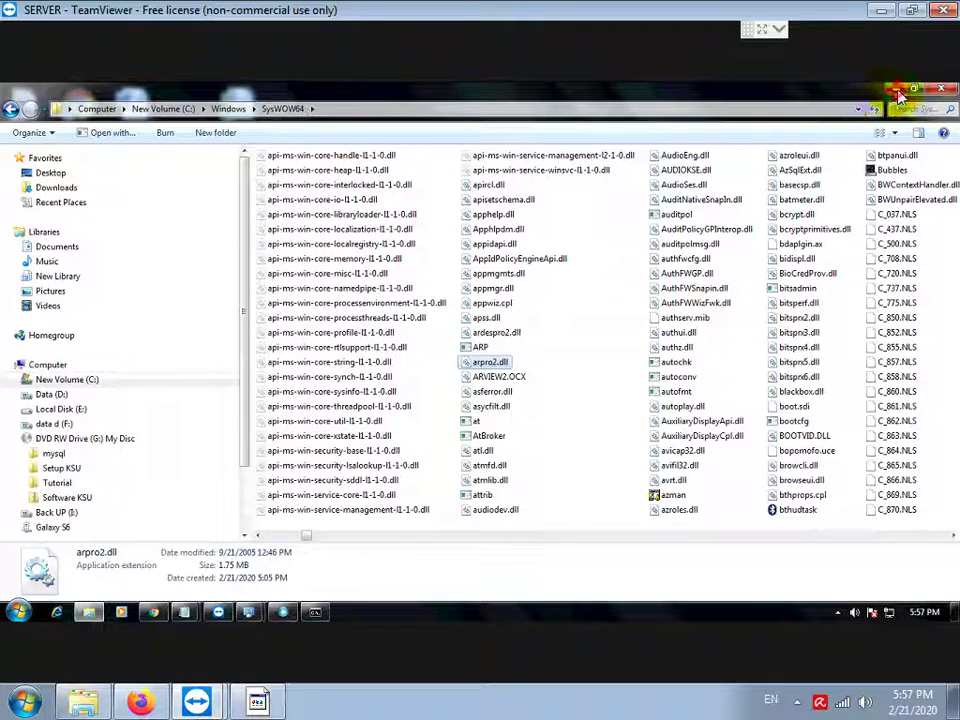
pyautogui.click(898, 95)
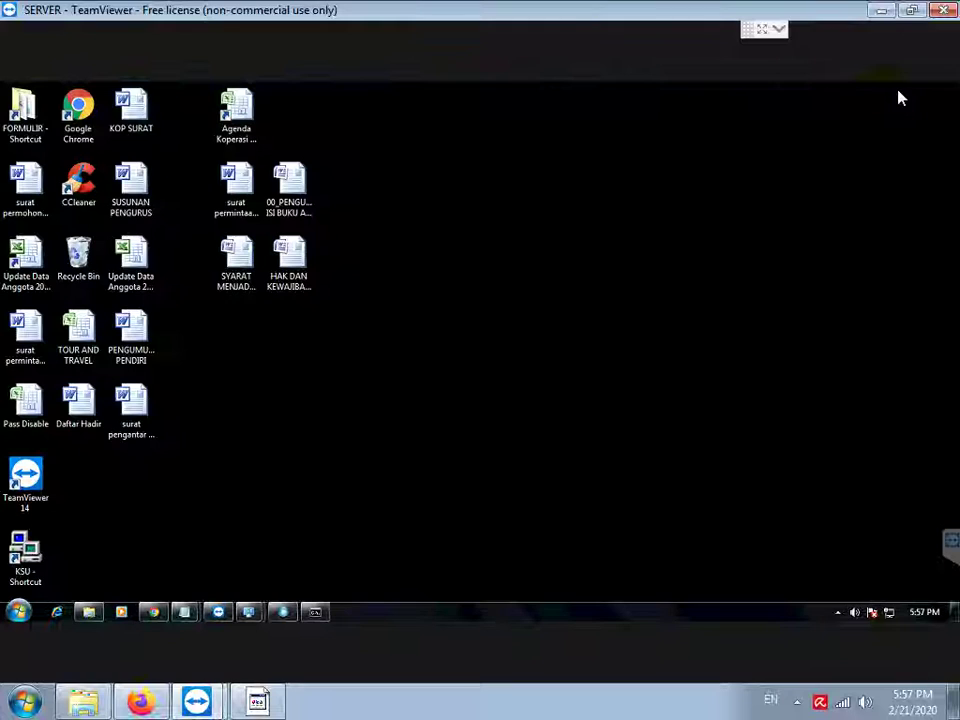
# Step: Relaunch KSU from the desktop shortcut and log in with the account credentials
pyautogui.doubleClick(28, 555)
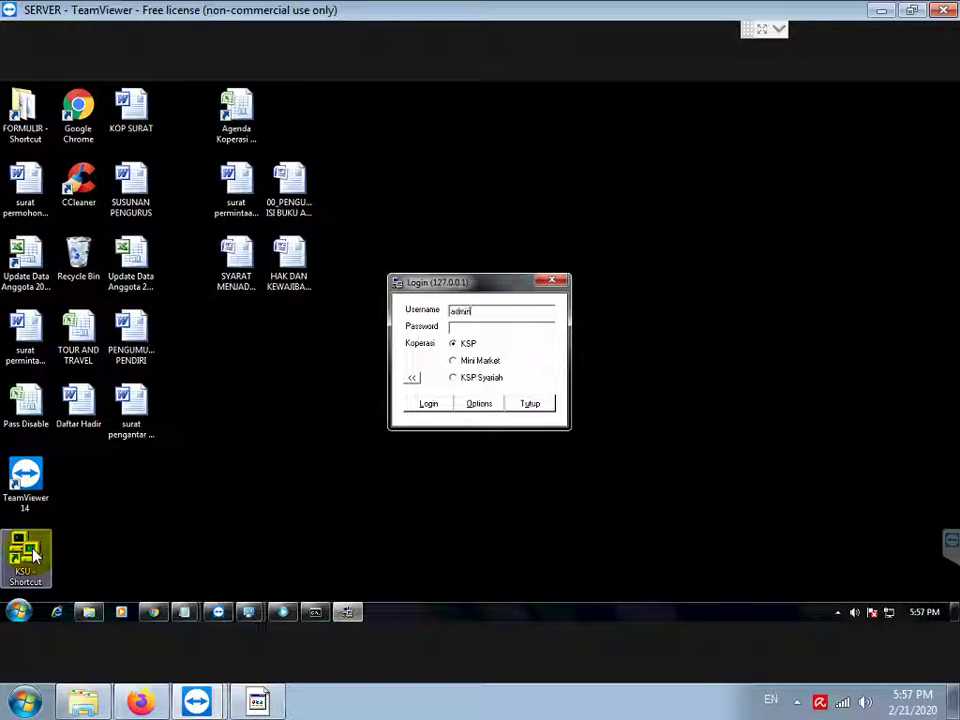
pyautogui.write('admin')
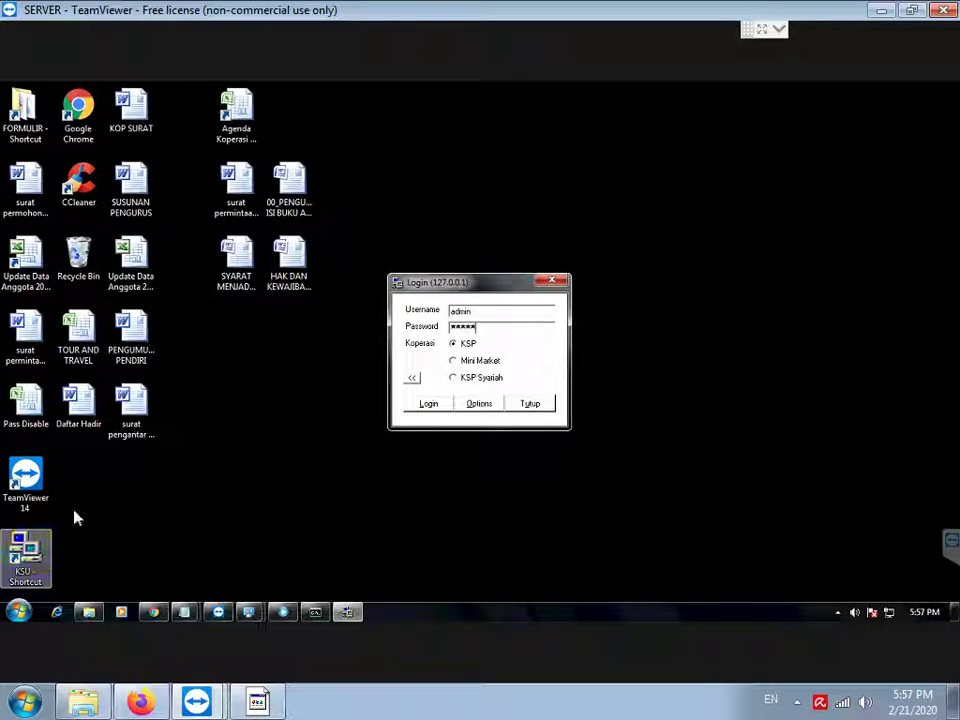
pyautogui.click(420, 406)
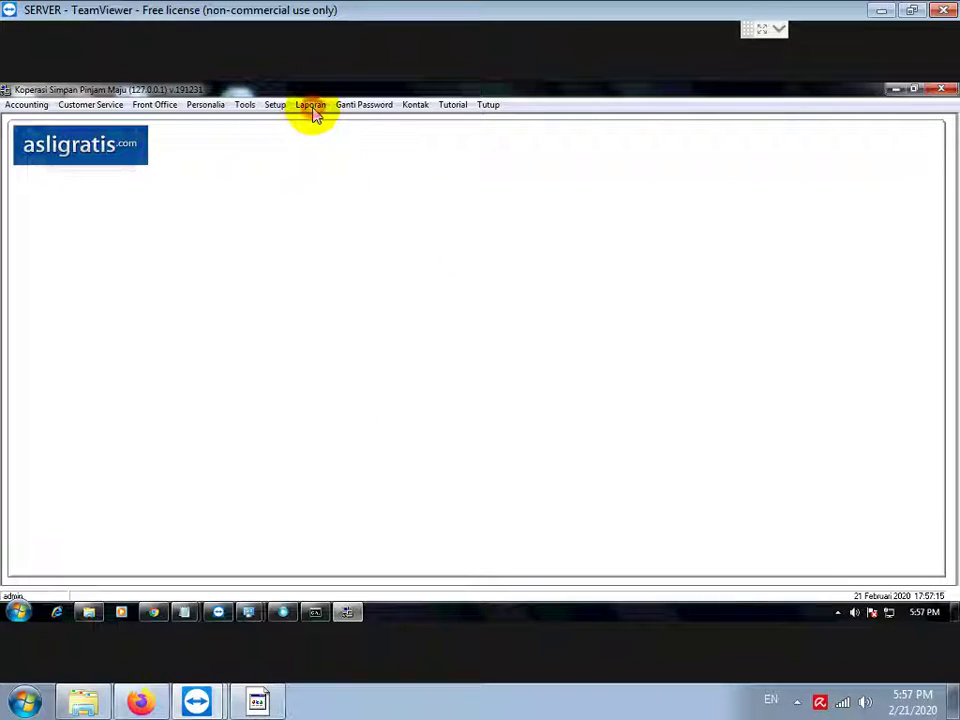
# Step: Rerun Laporan > Accounting > Jurnal Umum to verify readable totals, then add a blank notes line
pyautogui.click(312, 110)
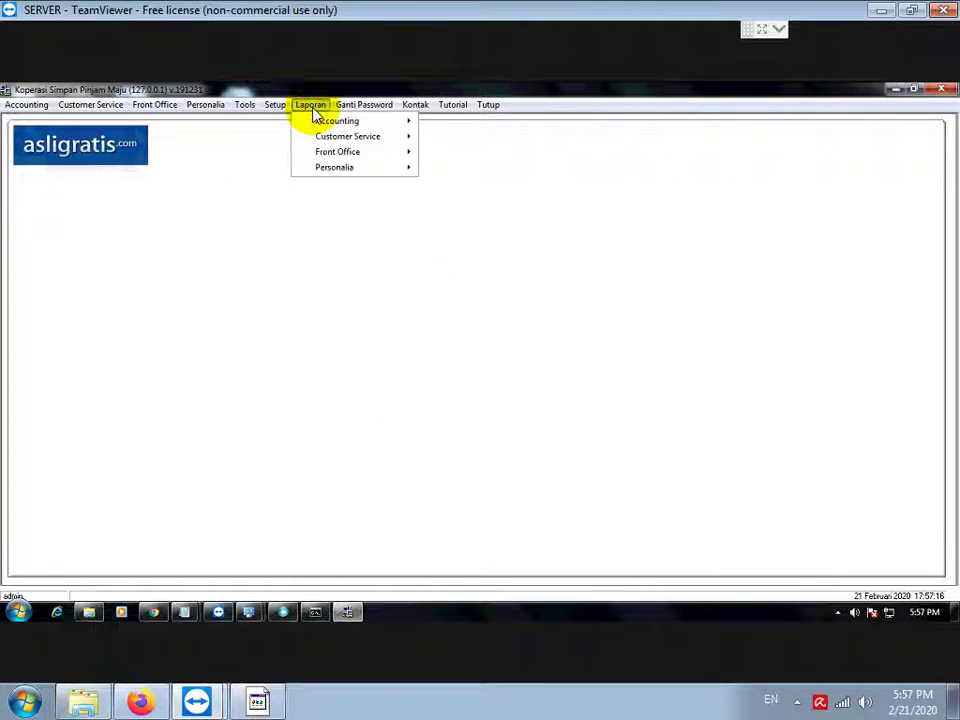
pyautogui.click(321, 122)
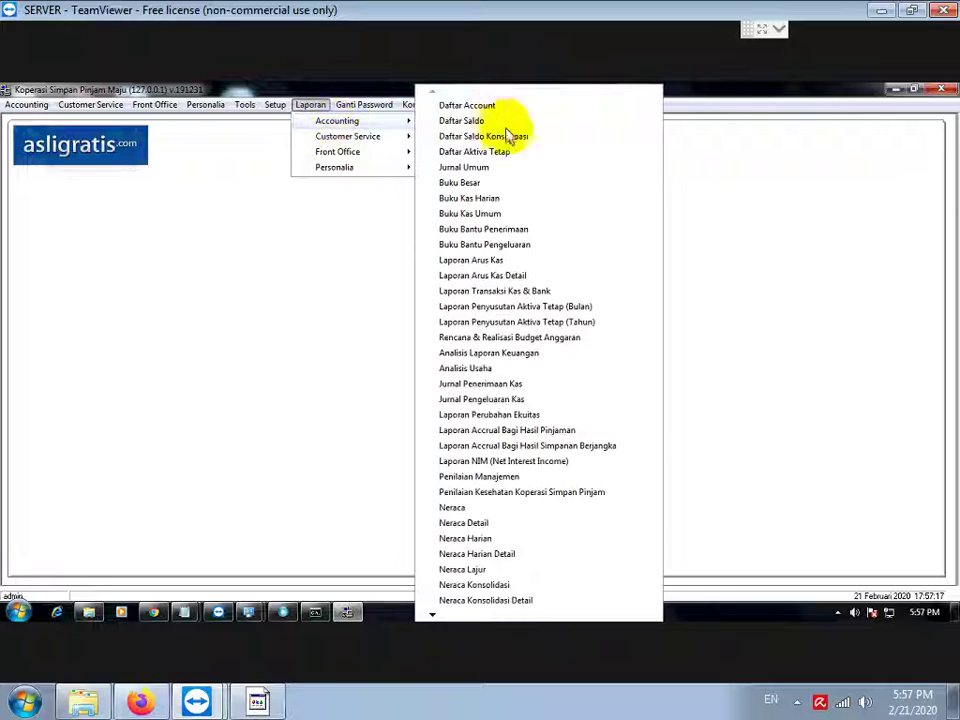
pyautogui.click(463, 167)
pyautogui.click(486, 321)
pyautogui.click(413, 398)
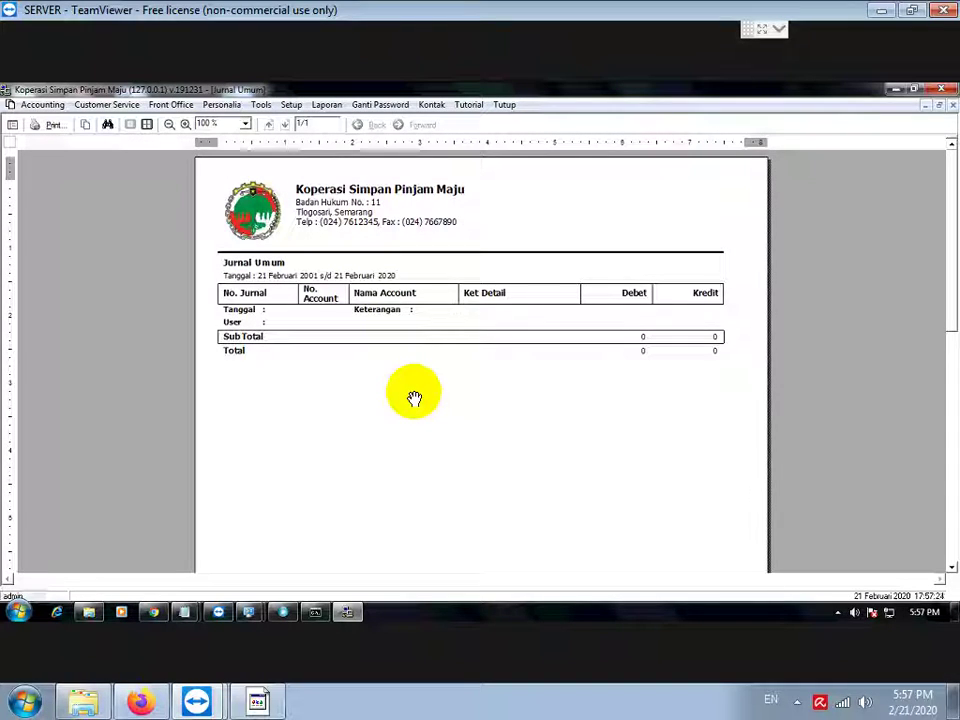
pyautogui.click(257, 699)
pyautogui.press('Return')
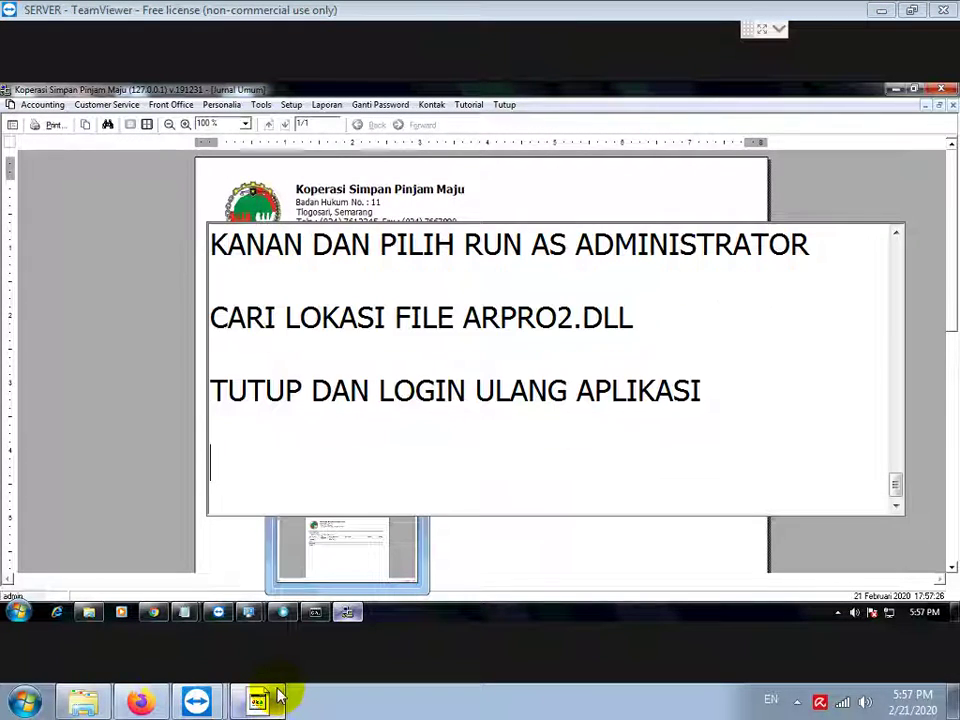